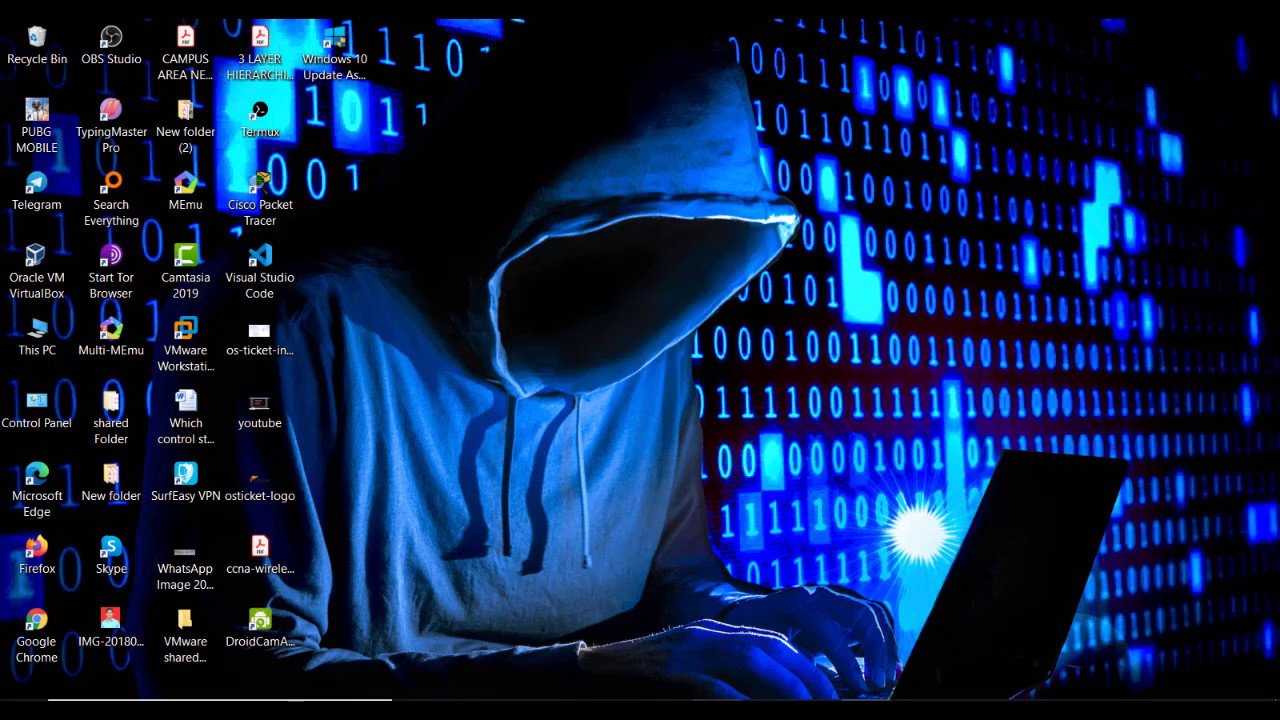
# Open a terminal from the Ubuntu VM desktop
pyautogui.click(220, 710)
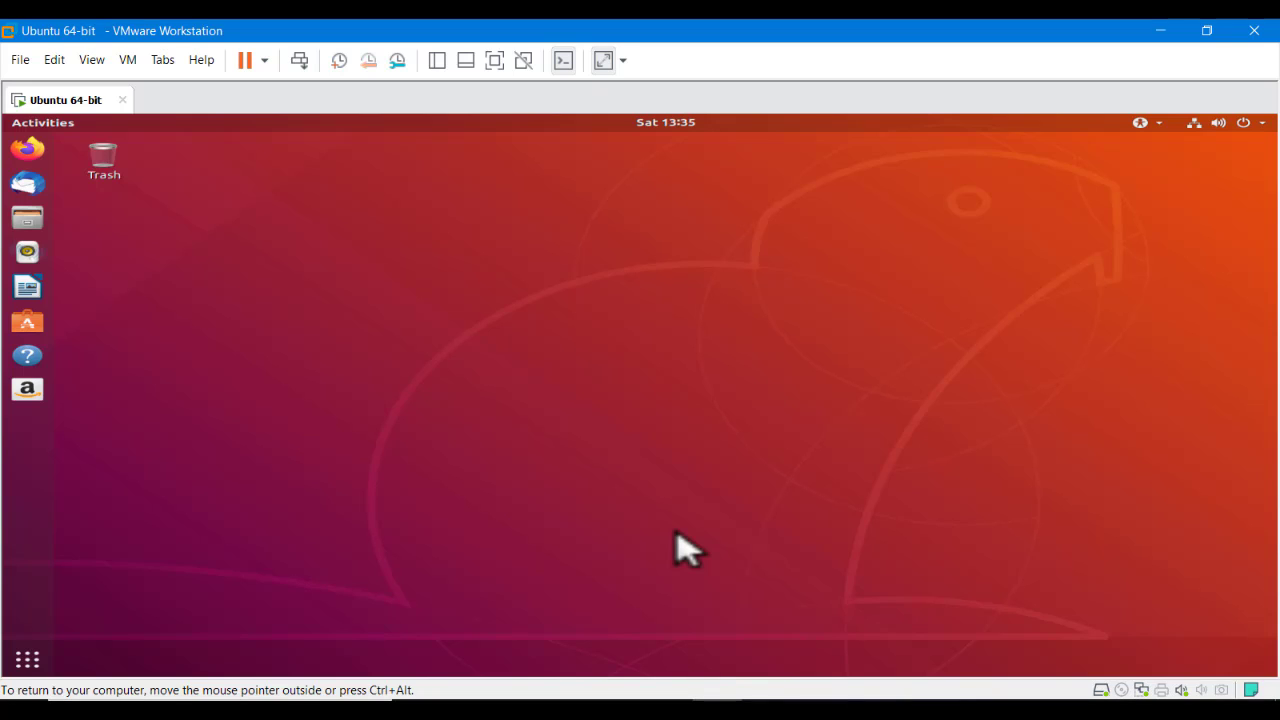
pyautogui.rightClick(371, 171)
pyautogui.click(409, 265)
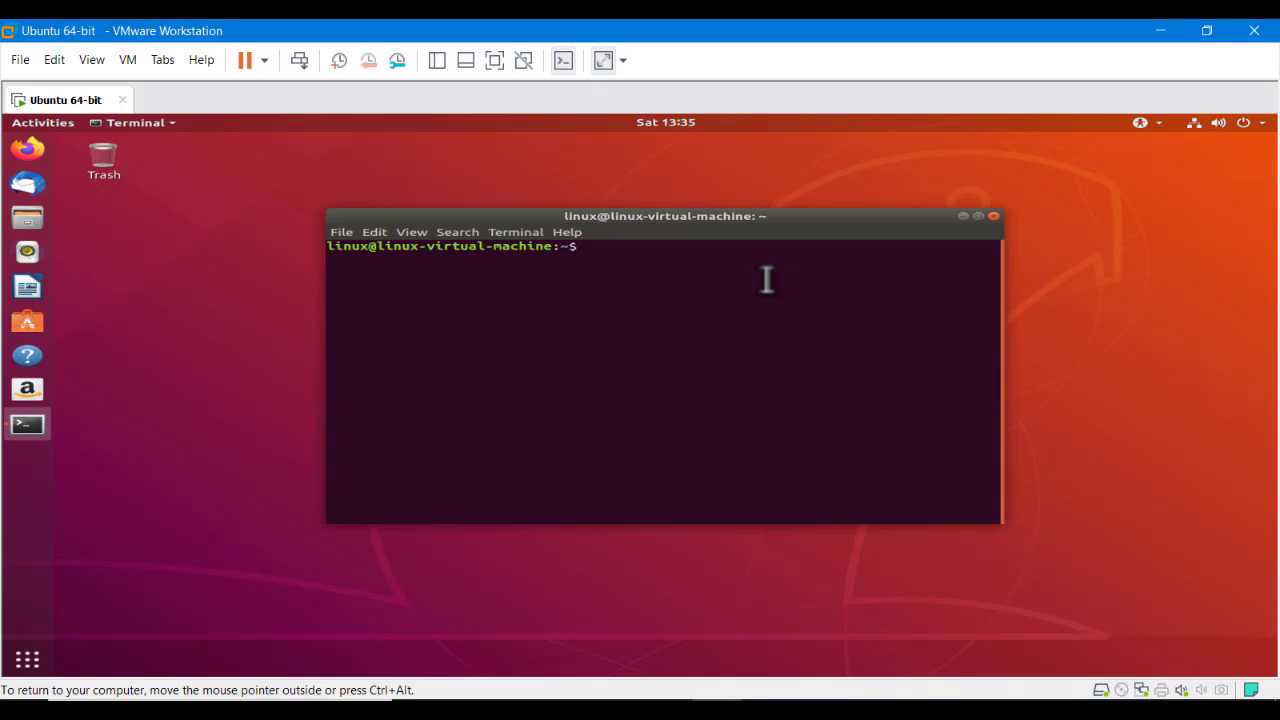
# Run sudo apt update with the sudo password, refreshing package lists (343 upgradable)
pyautogui.write('apt update')
pyautogui.press('Left')
pyautogui.press('Left')
pyautogui.press('Home')
pyautogui.write('sudo')
pyautogui.press('Return')
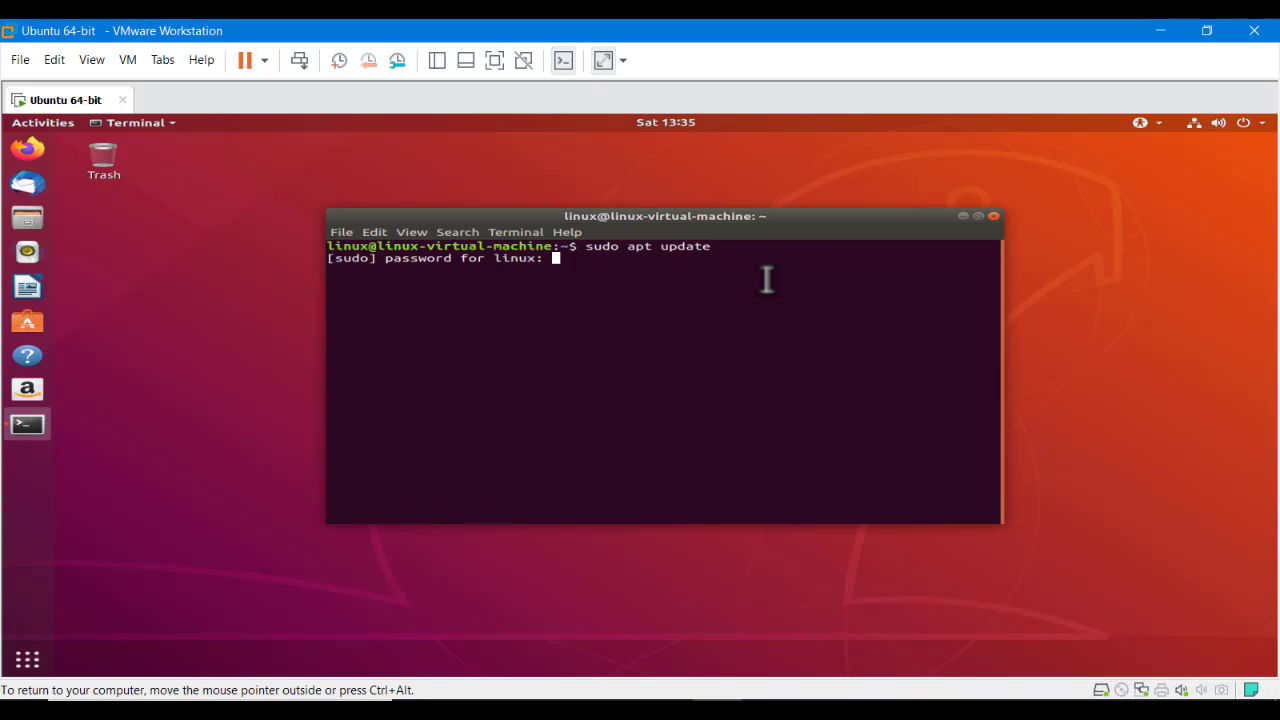
pyautogui.press('Return')
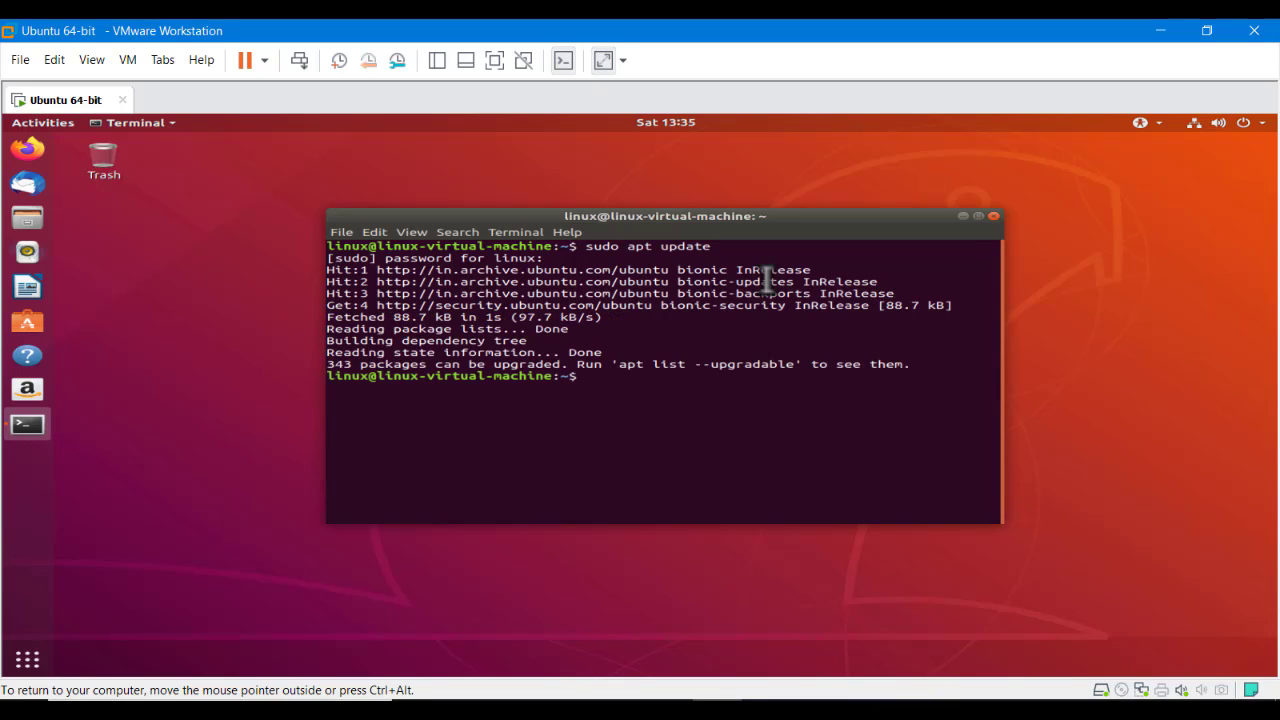
pyautogui.press('Return')
pyautogui.press('Return')
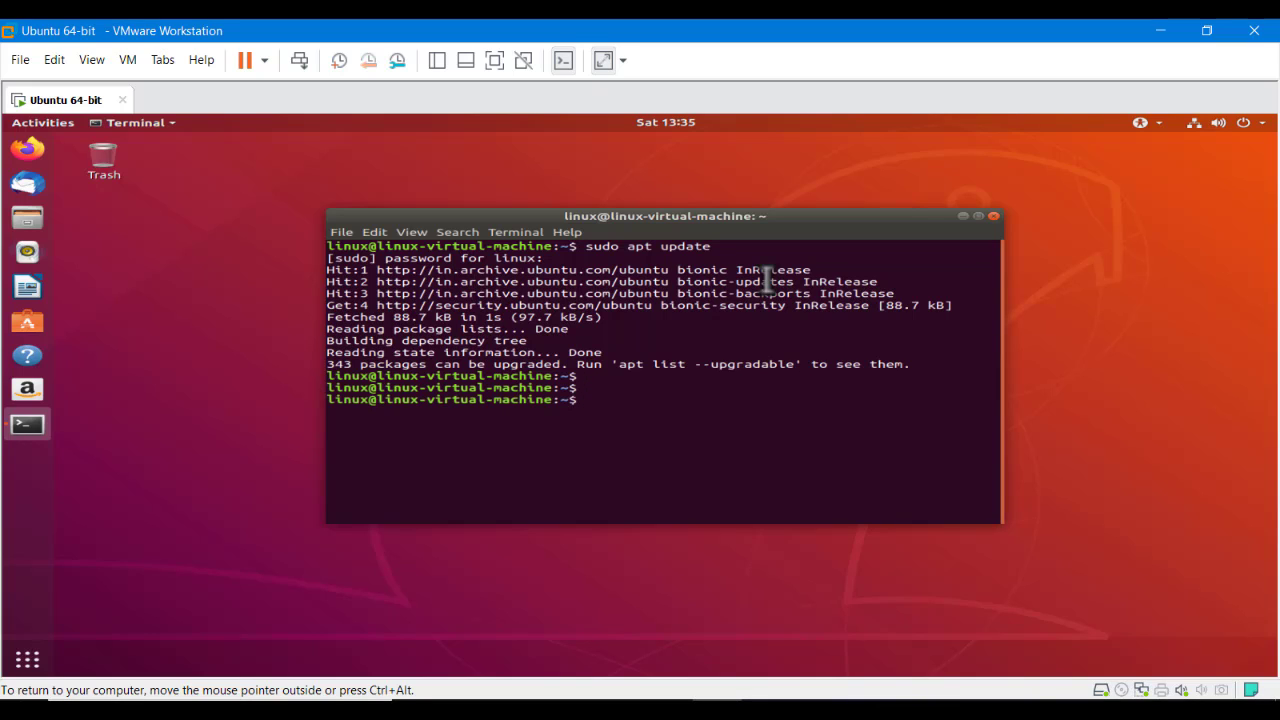
# Become root with sudo -i and clear the terminal
pyautogui.write('sudo -l')
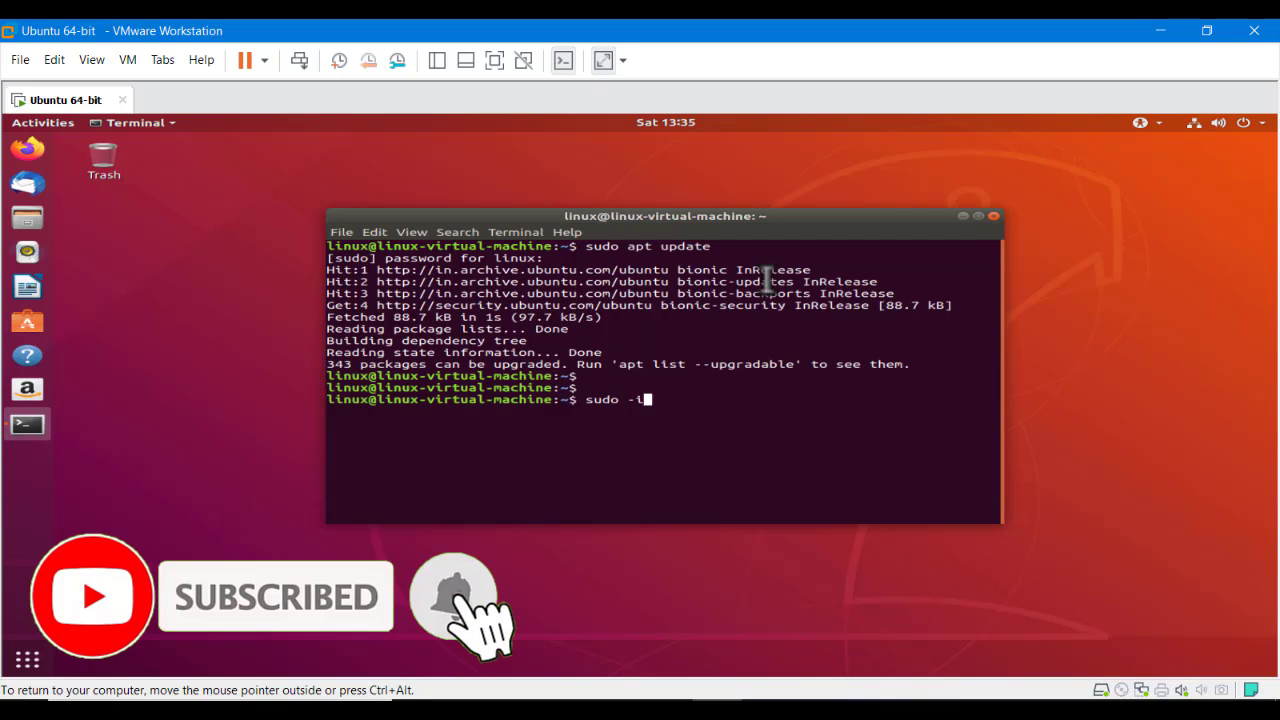
pyautogui.press('Return')
pyautogui.press('Return')
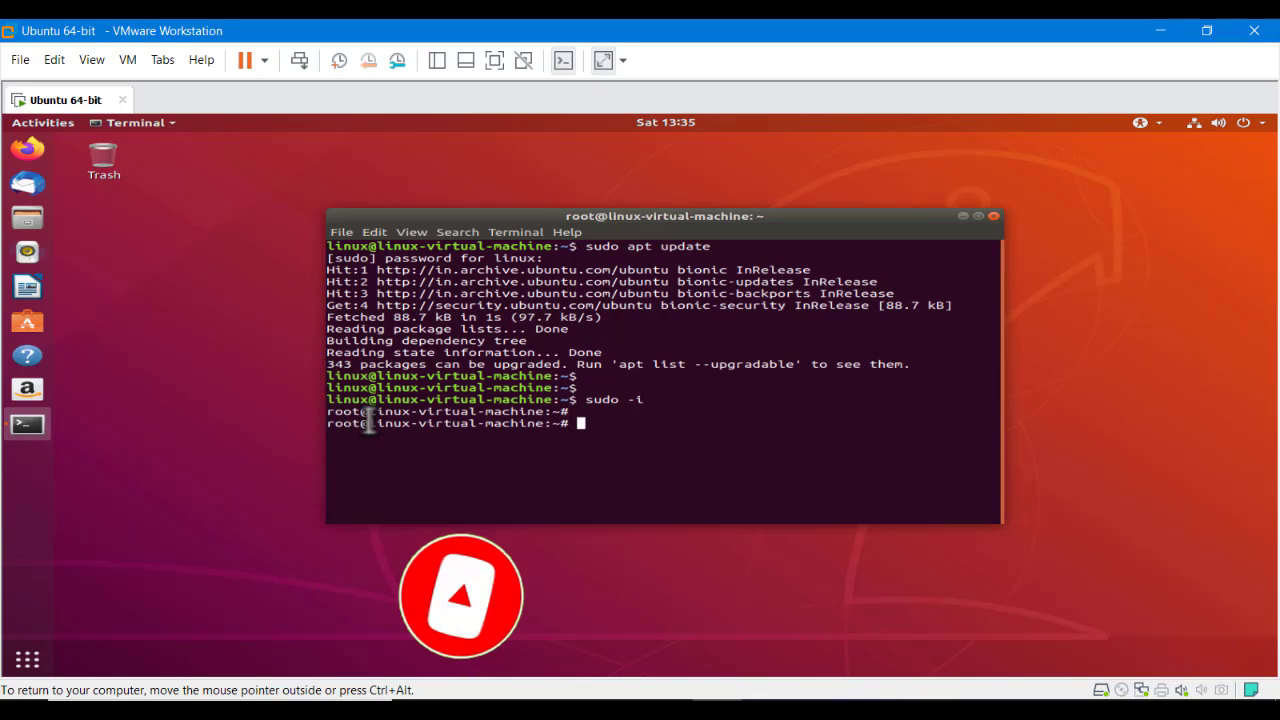
pyautogui.moveTo(360, 423); pyautogui.dragTo(320, 436)
pyautogui.click(443, 434)
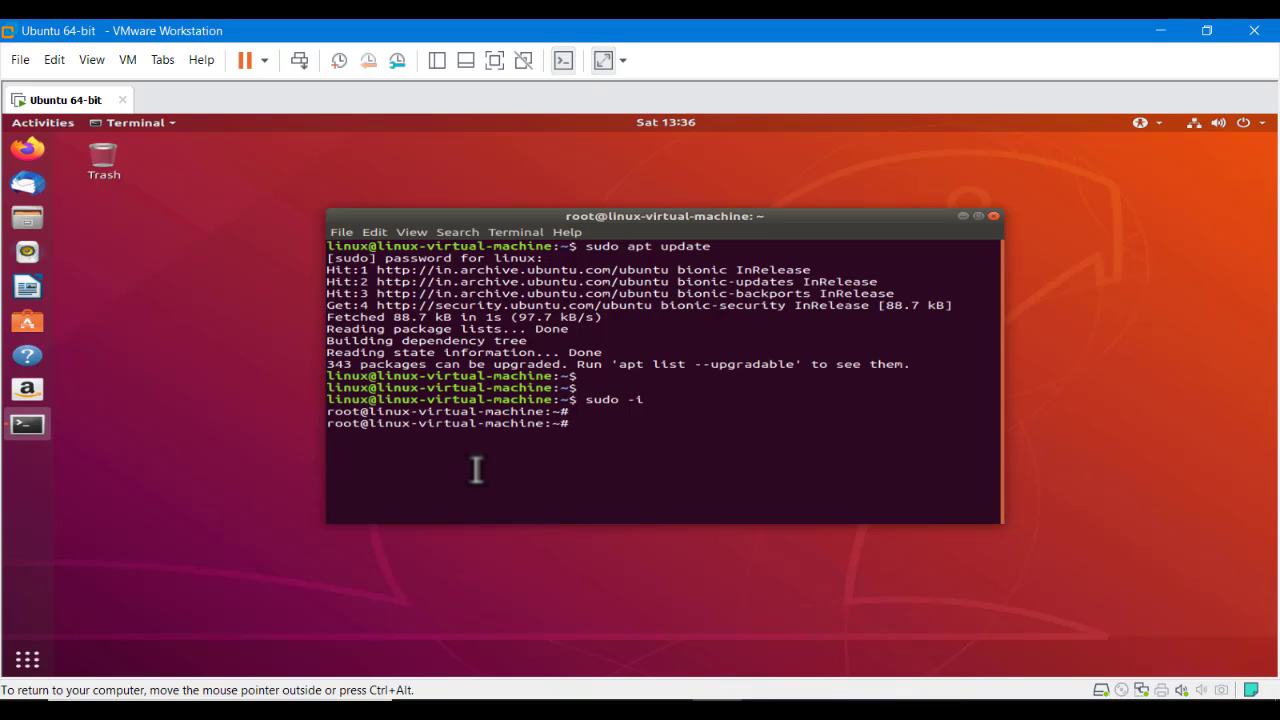
pyautogui.write('clear')
pyautogui.press('Return')
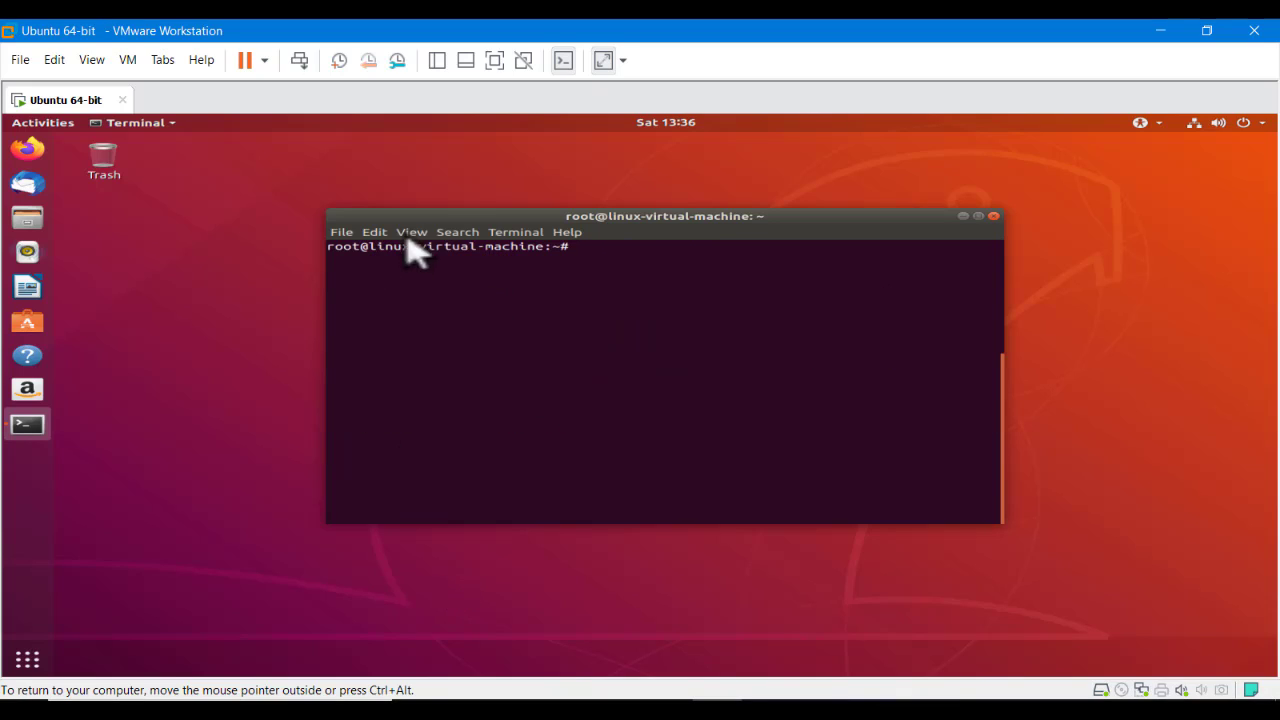
# Zoom in the terminal text, move the window up and left, and release input to the host
pyautogui.click(374, 232)
pyautogui.moveTo(410, 234)
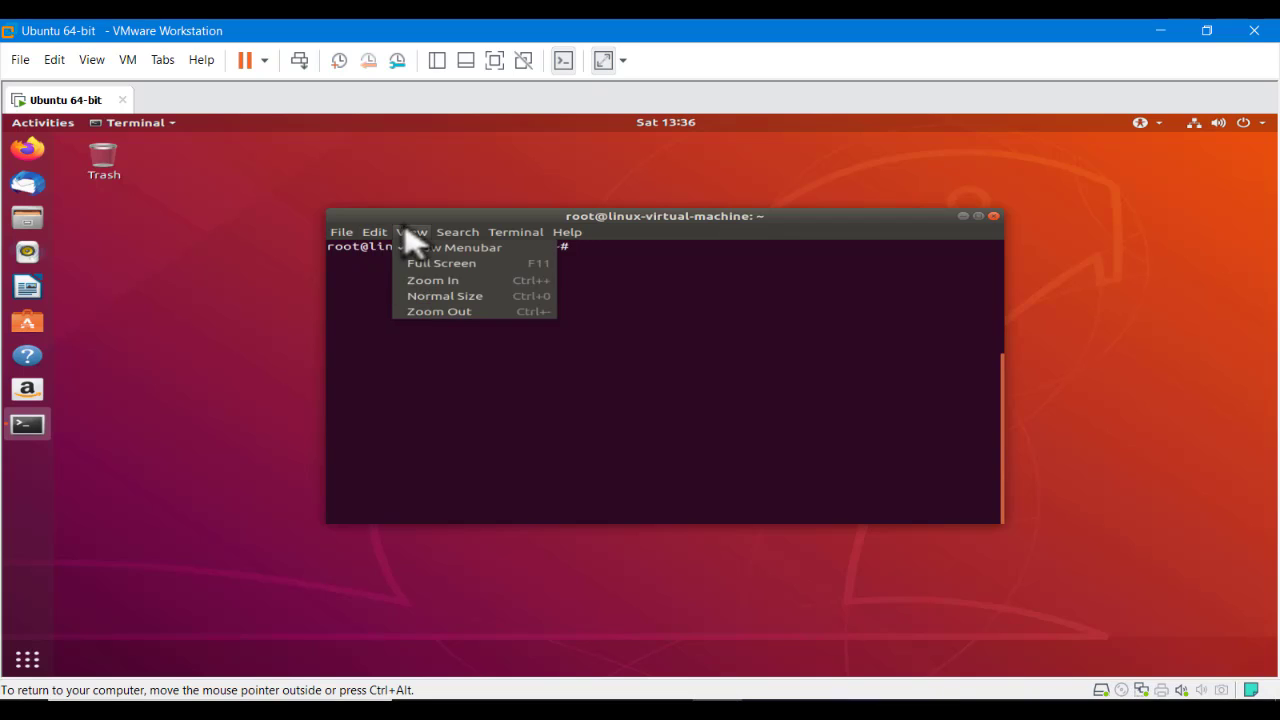
pyautogui.click(443, 283)
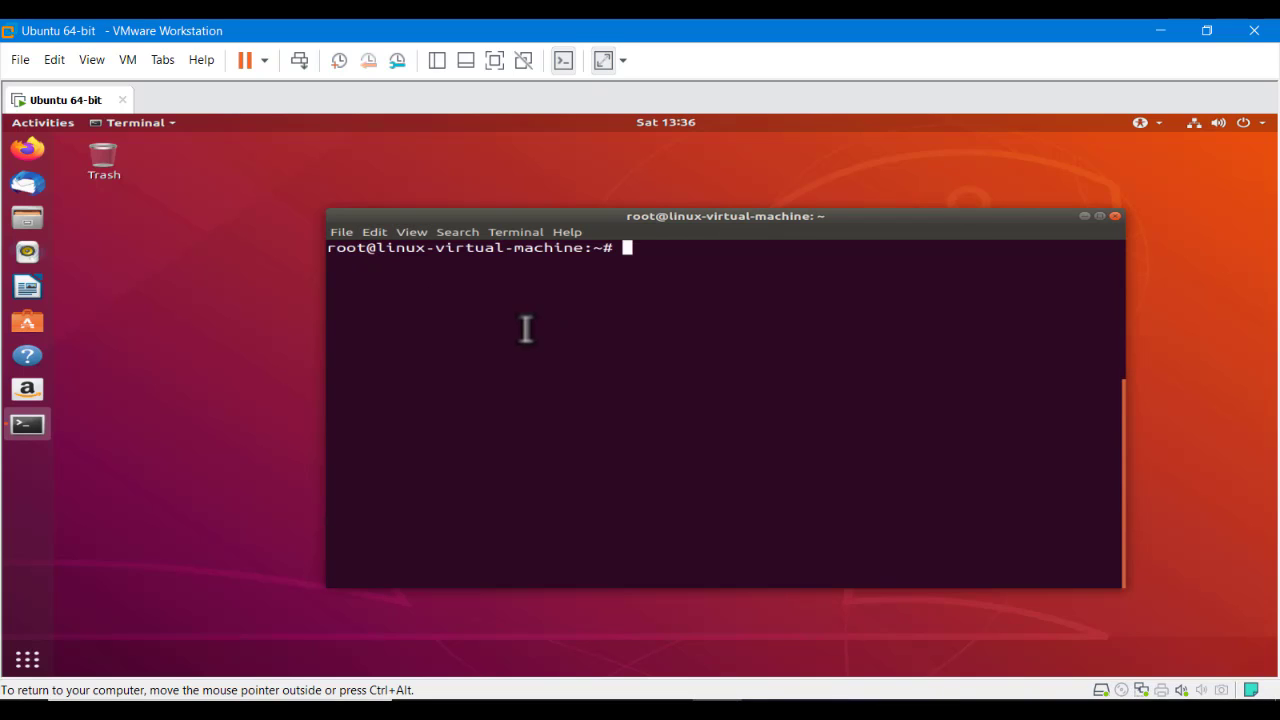
pyautogui.moveTo(645, 219); pyautogui.dragTo(580, 206)
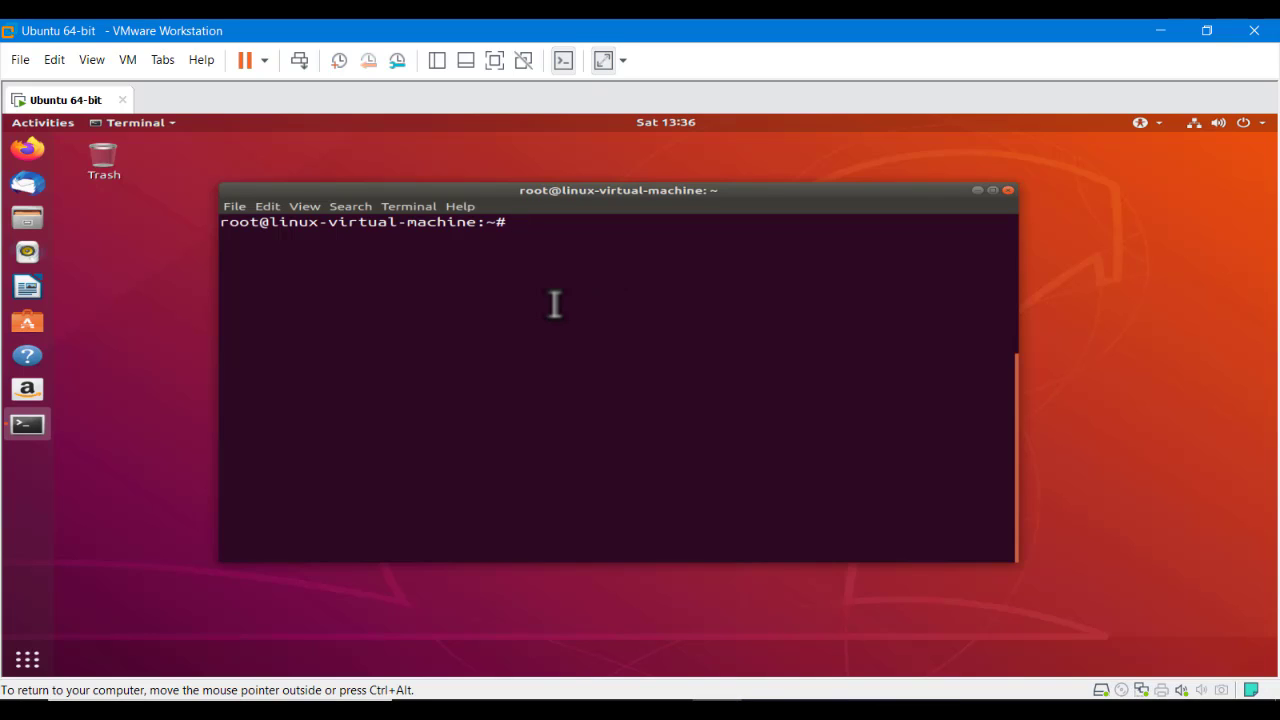
pyautogui.hotkey('ctrl', 'alt')
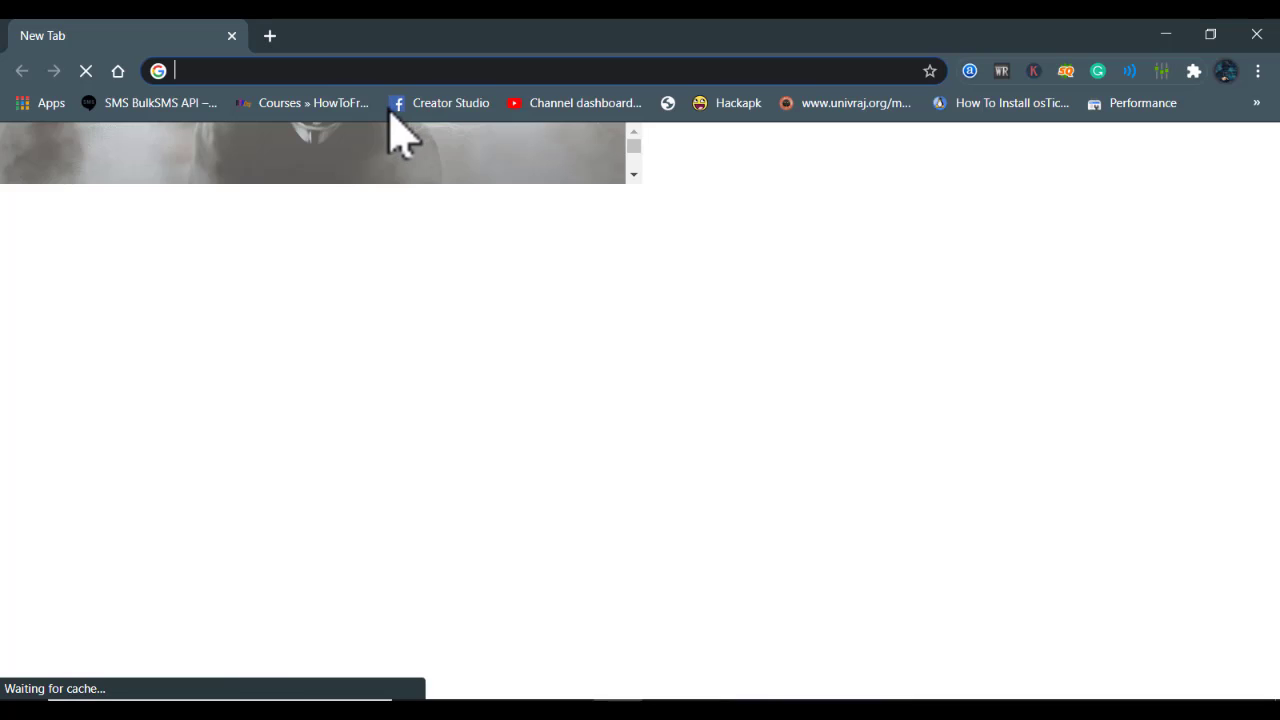
# Search Google for 'osticket' and open the official osTicket site at osticket.com in a new tab
pyautogui.write('ost')
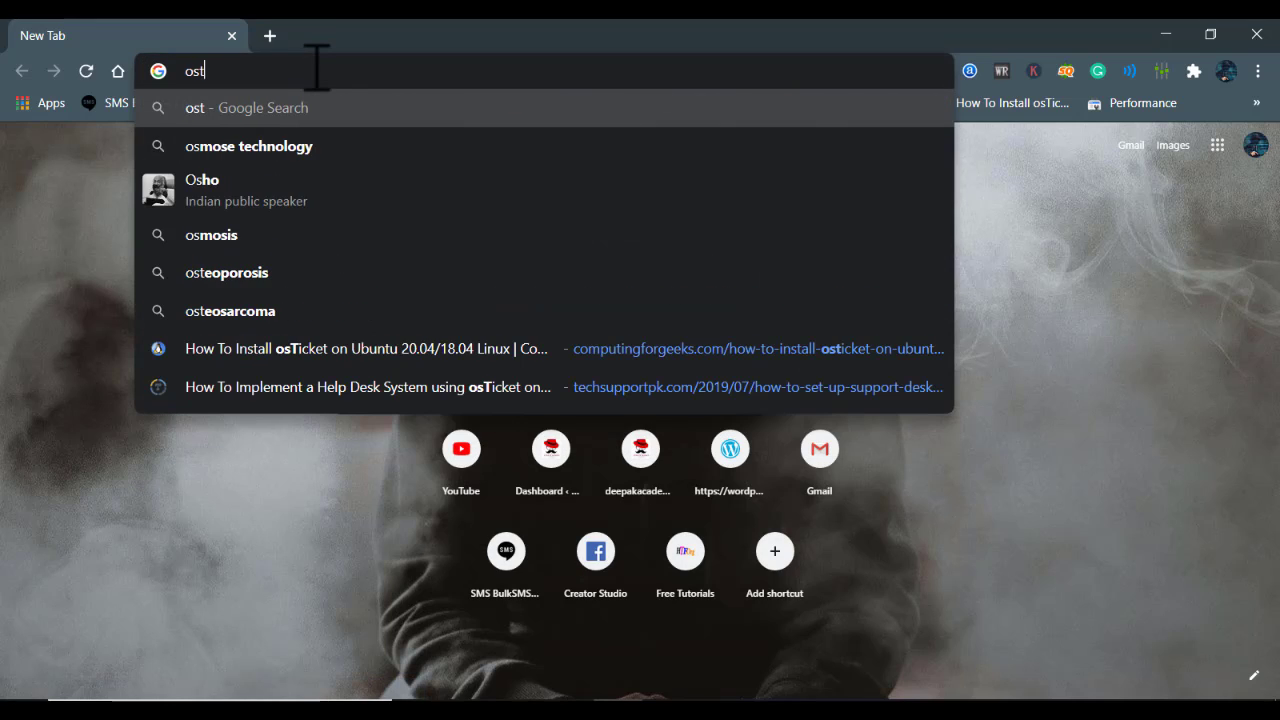
pyautogui.write('icke')
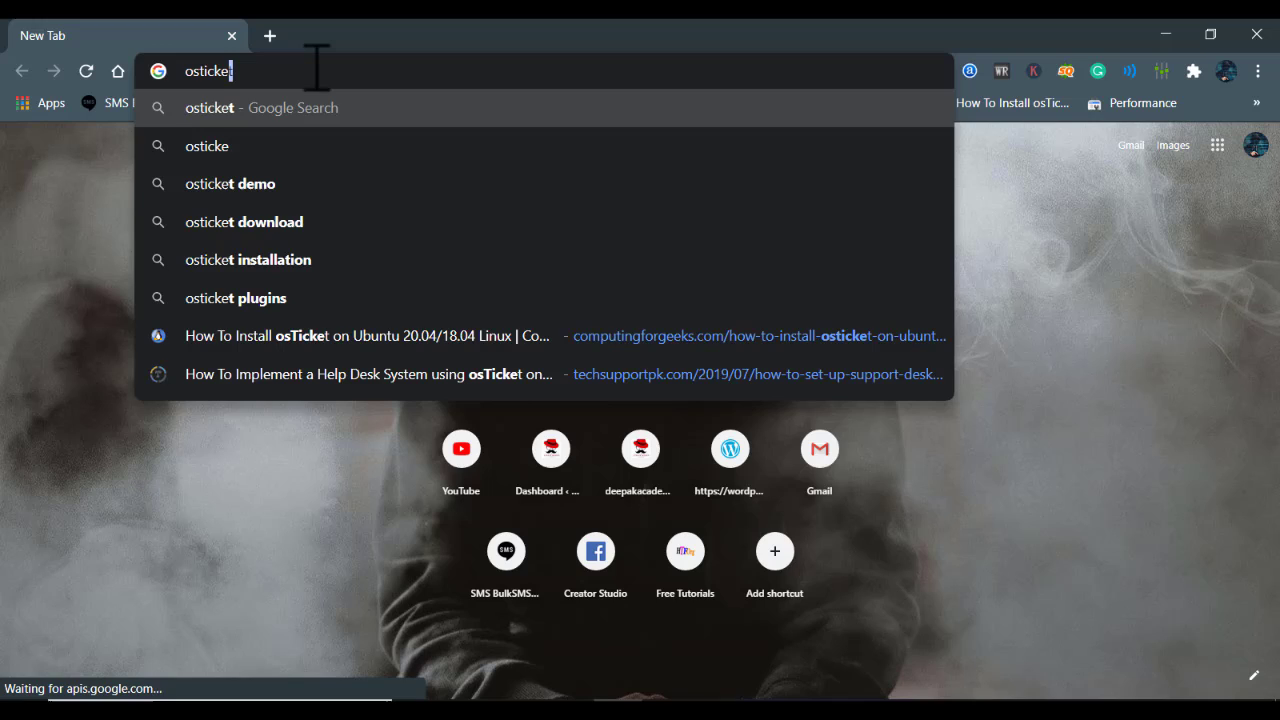
pyautogui.press('Return')
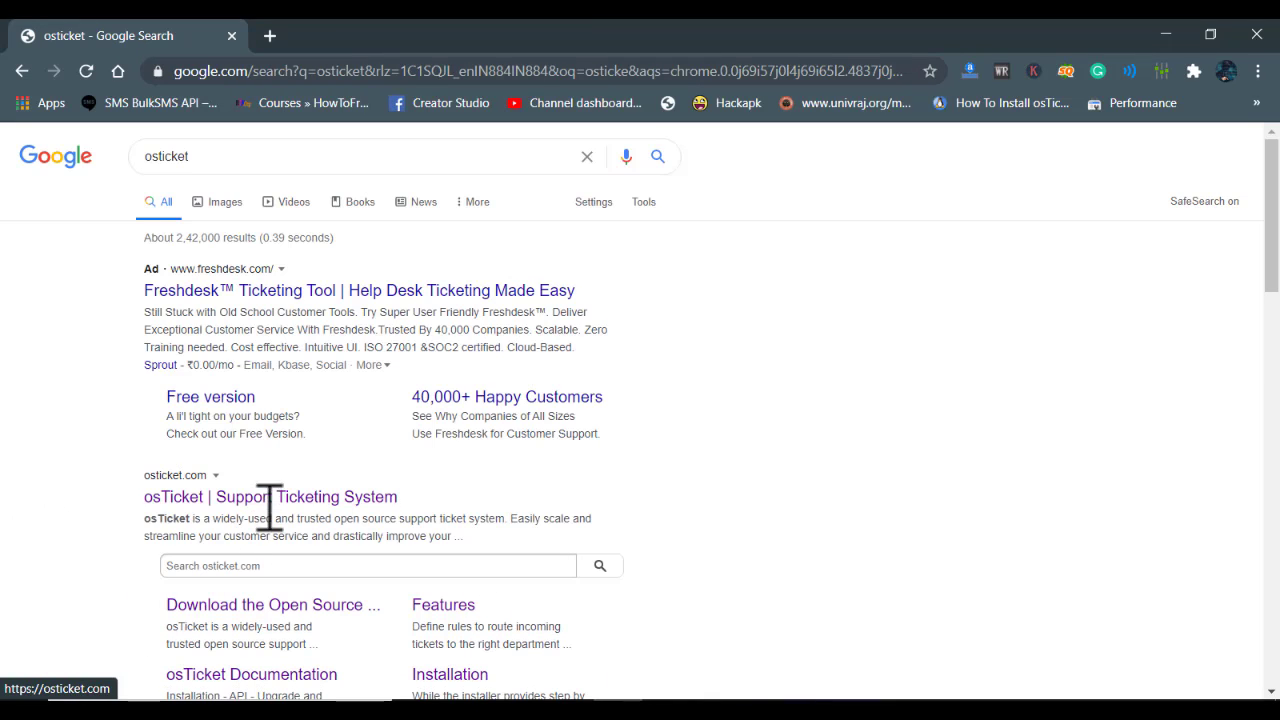
pyautogui.click(181, 497)
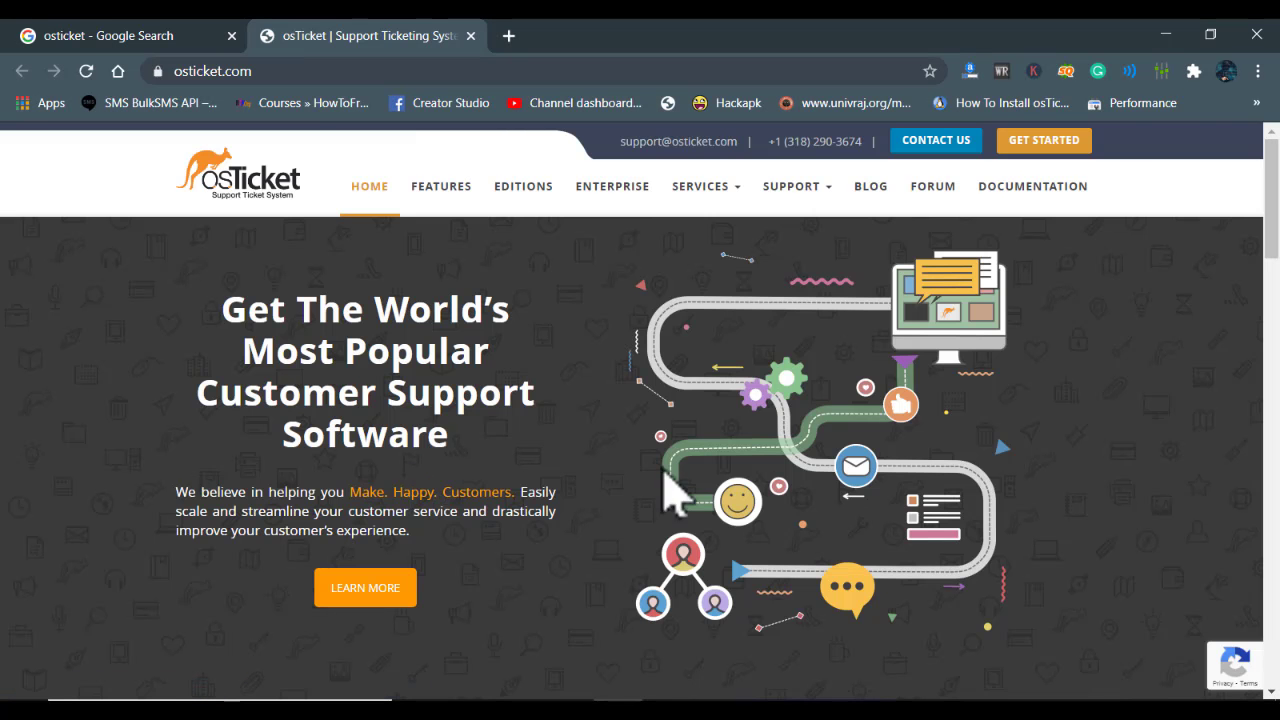
# Open the osTicket documentation and scroll to the Installation Prerequisites
pyautogui.click(1036, 210)
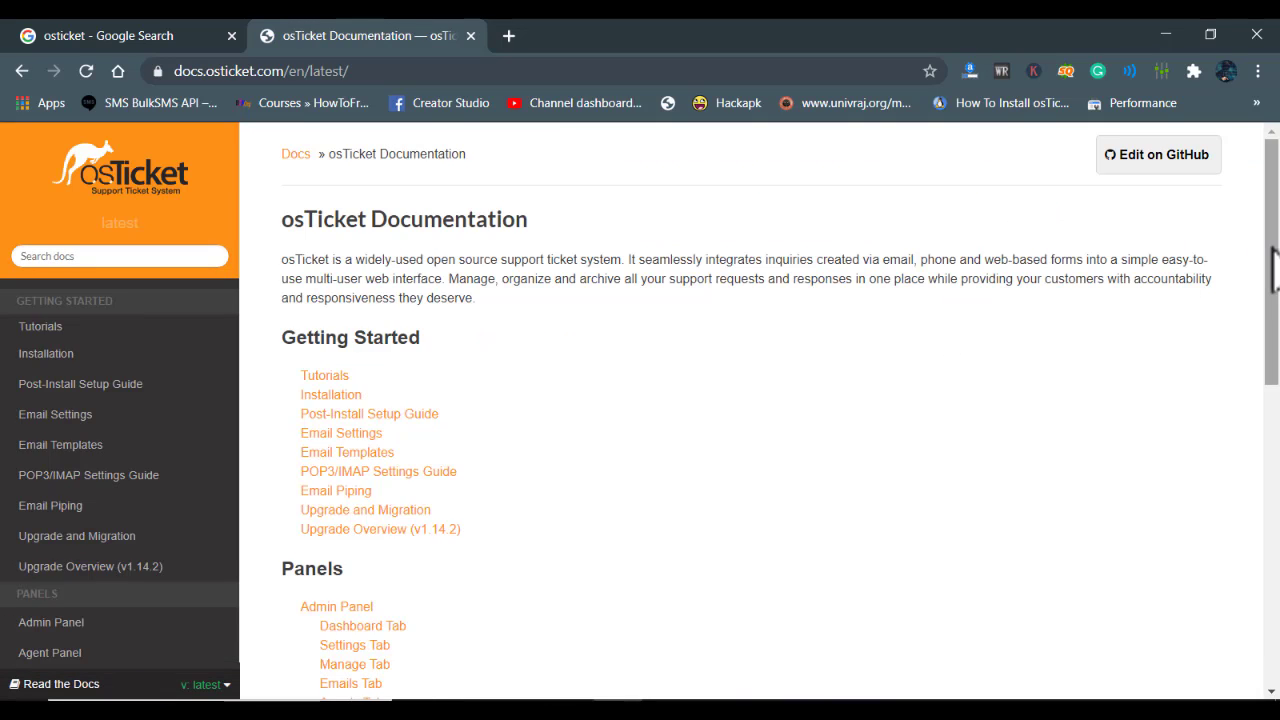
pyautogui.moveTo(1275, 265); pyautogui.dragTo(1276, 200)
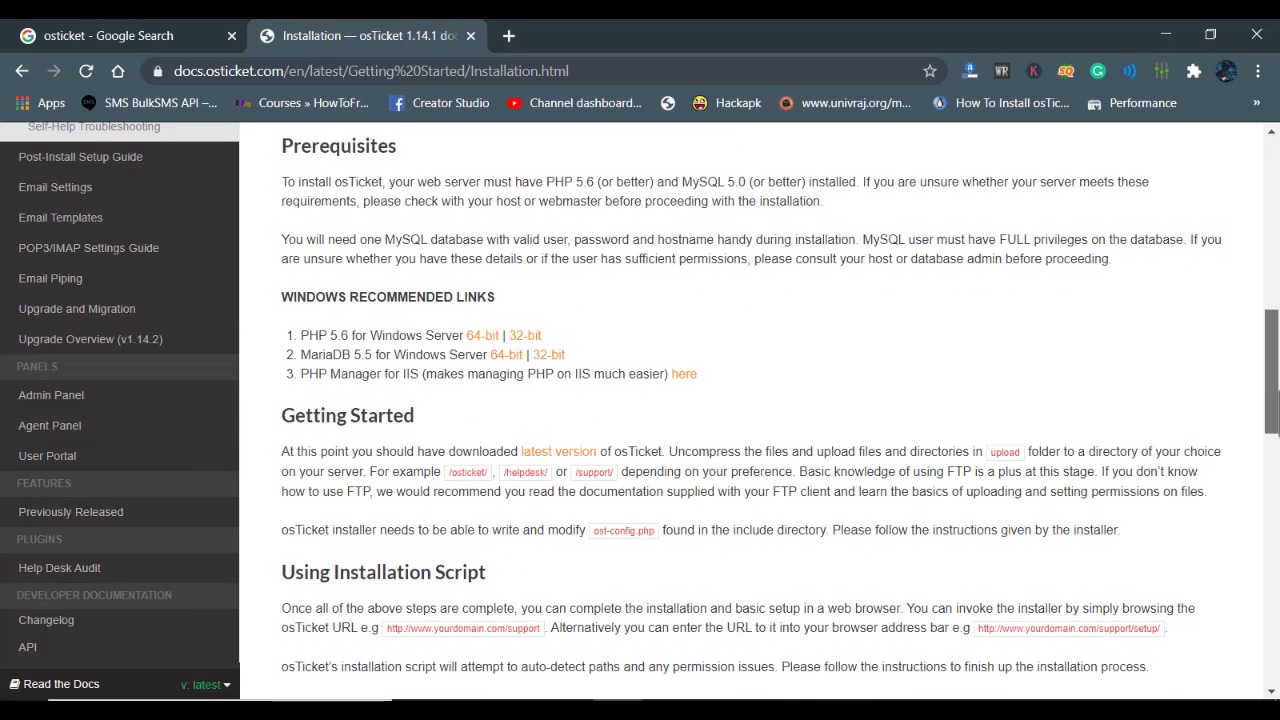
pyautogui.scroll(-1, 833, 380)
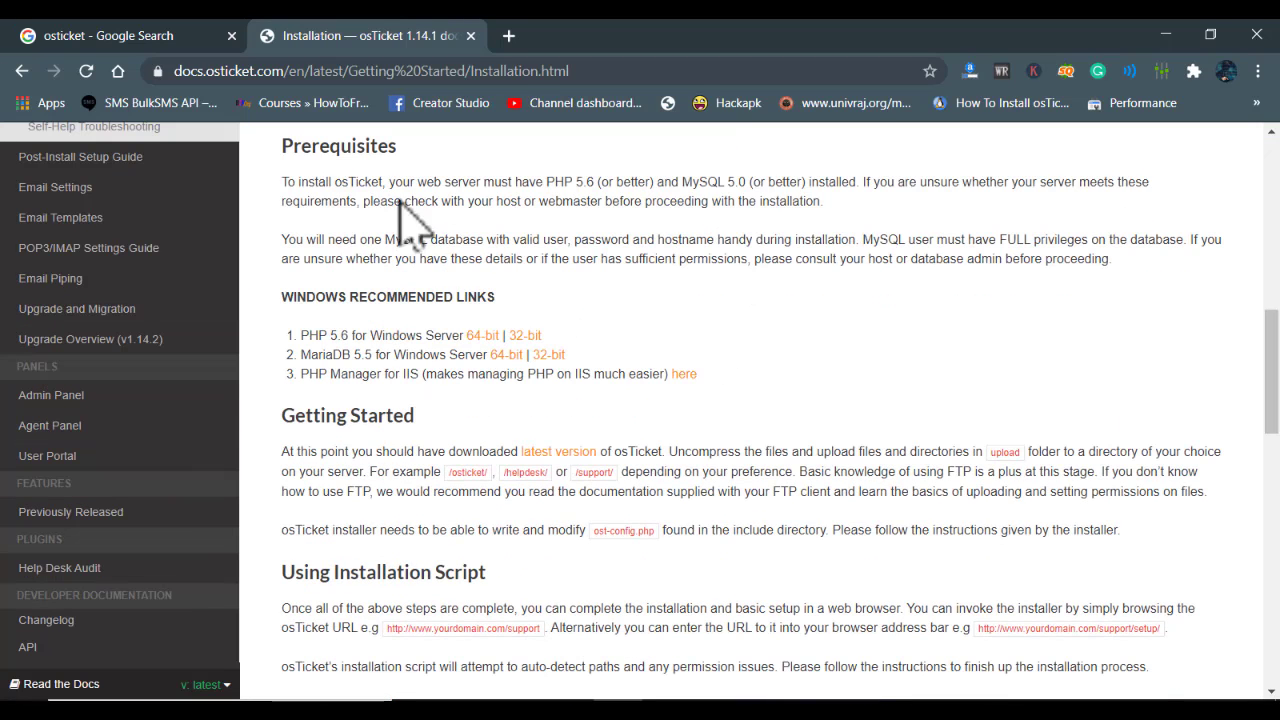
# Highlight the prerequisites, such as PHP 5.6 and PHP Manager for IIS, then minimize Chrome
pyautogui.moveTo(283, 150); pyautogui.dragTo(437, 180)
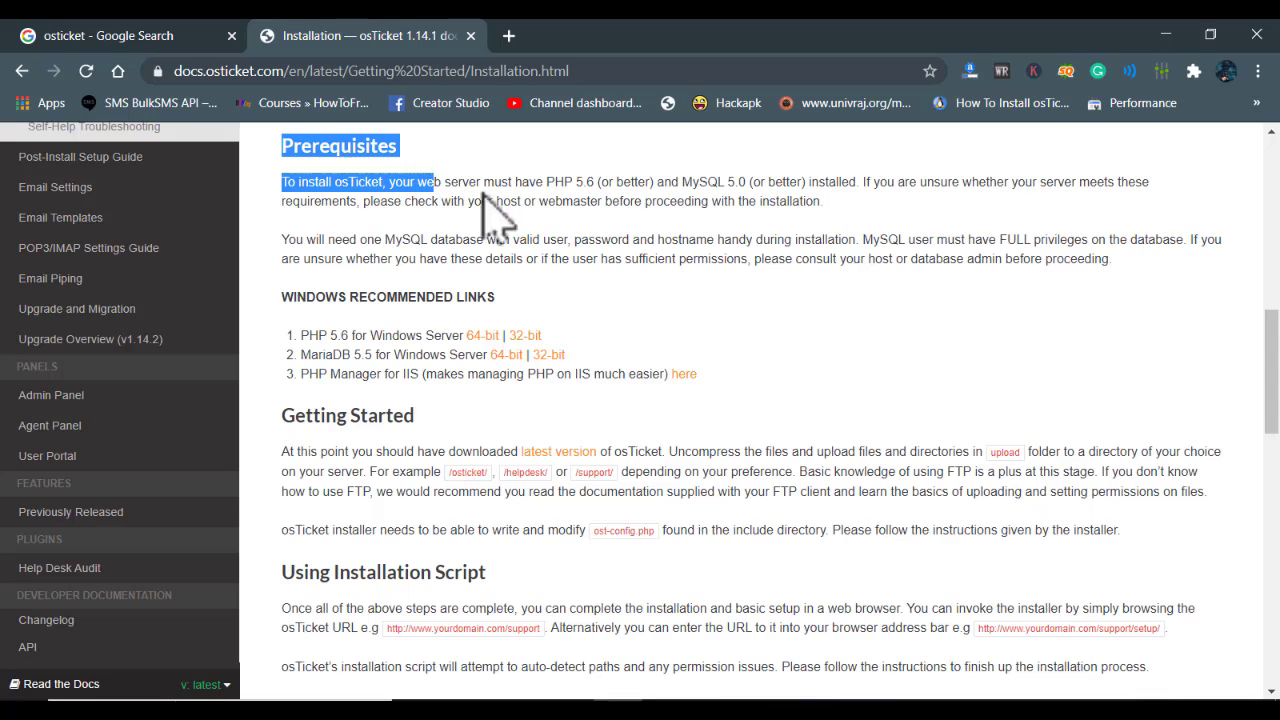
pyautogui.moveTo(340, 183); pyautogui.dragTo(400, 192)
pyautogui.moveTo(594, 182); pyautogui.dragTo(548, 184)
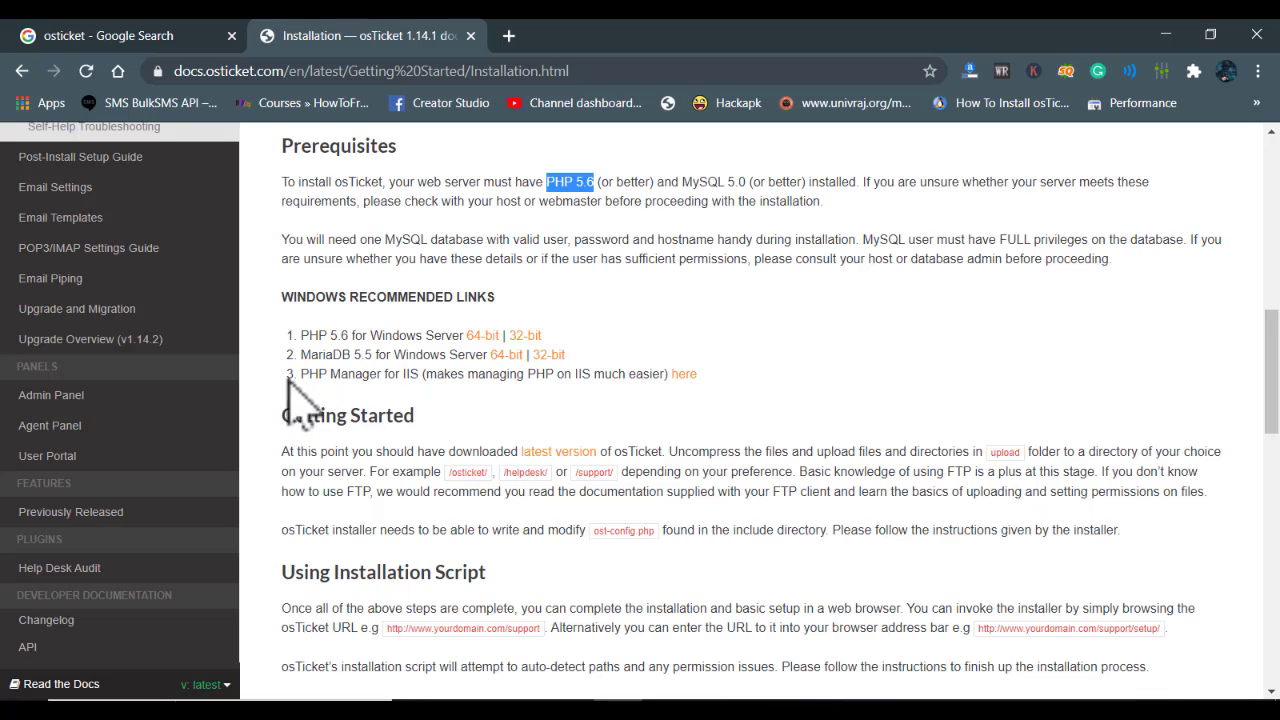
pyautogui.moveTo(300, 375); pyautogui.dragTo(425, 408)
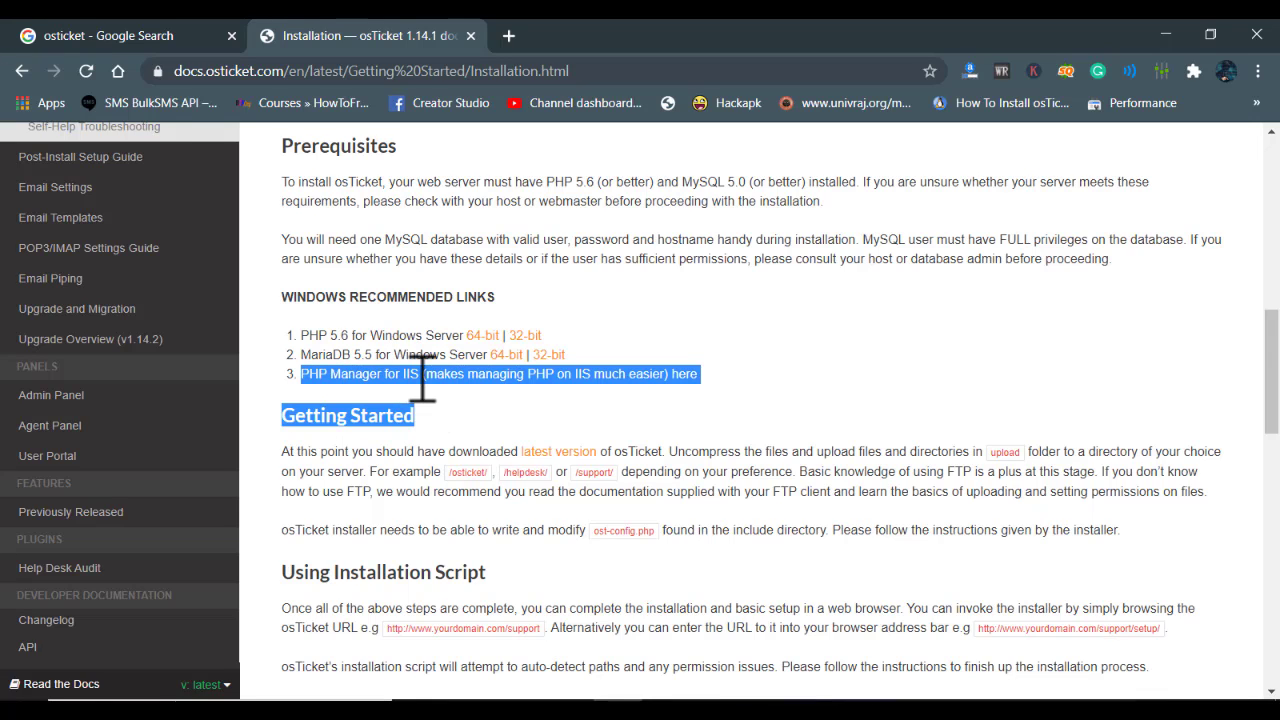
pyautogui.click(780, 352)
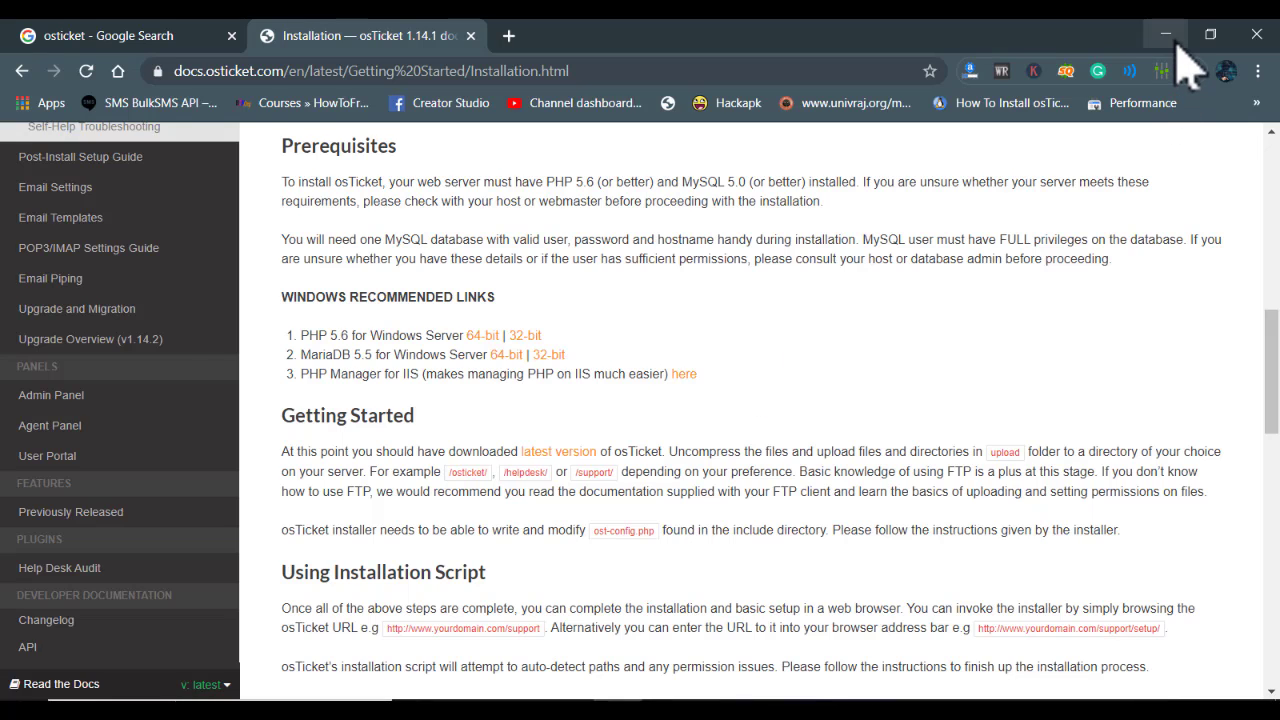
pyautogui.click(1176, 46)
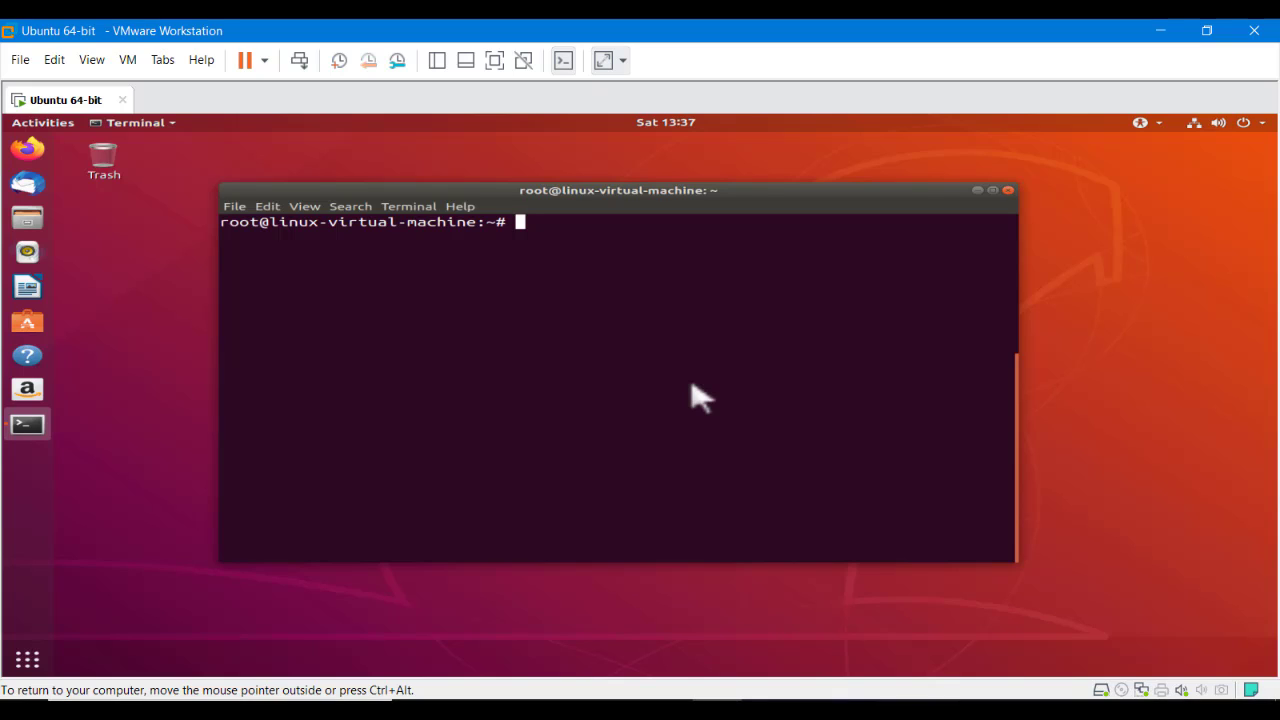
# Install mariadb-server with apt, confirming with y, then clear the terminal
pyautogui.write('apt install mar')
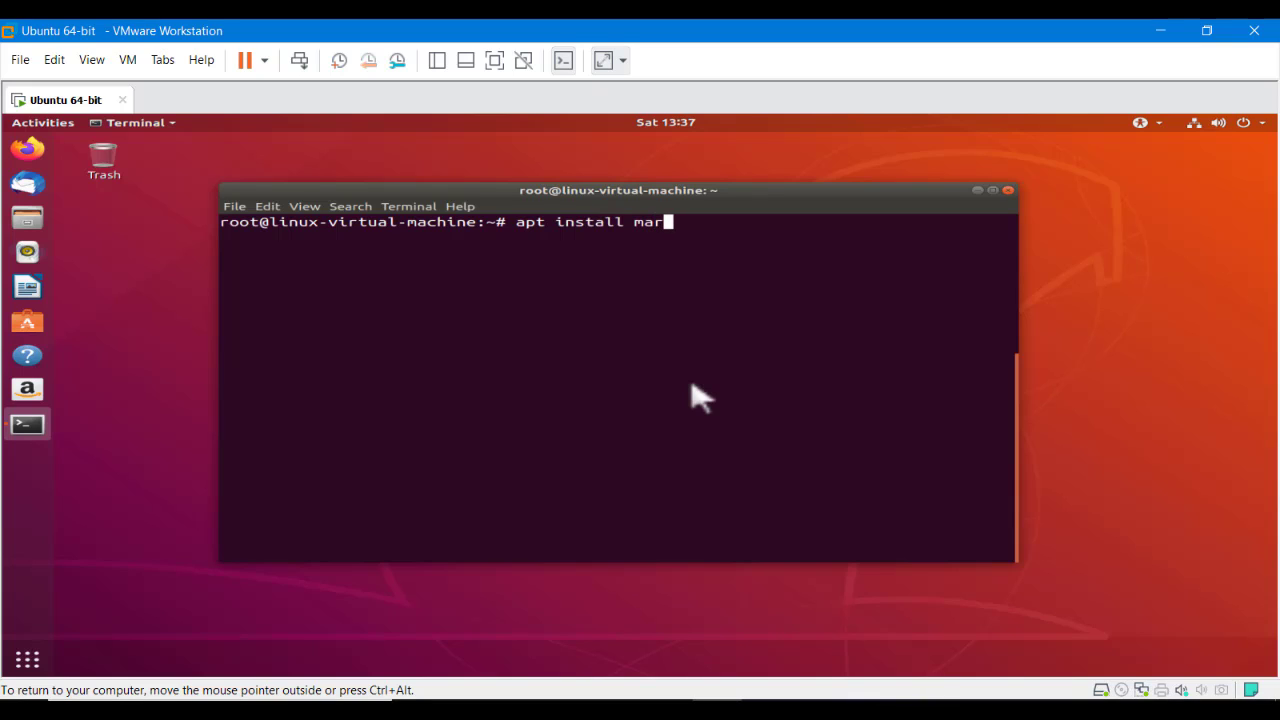
pyautogui.write('iadb-server')
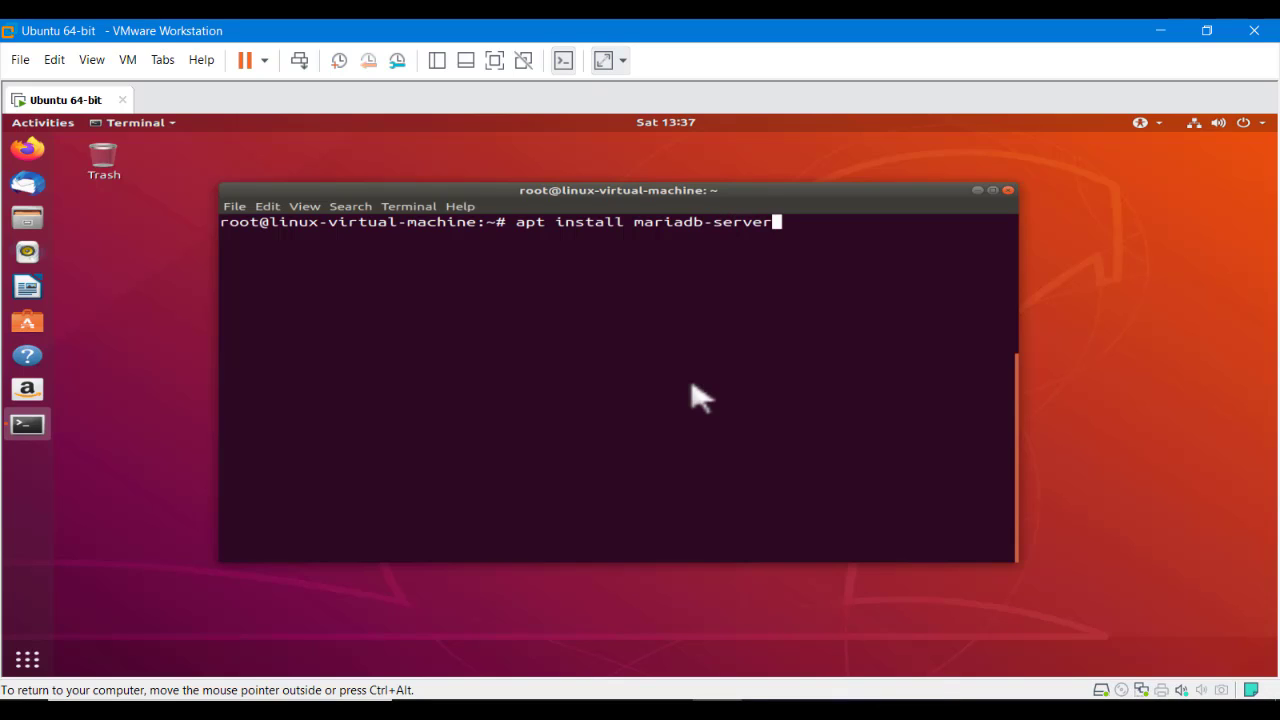
pyautogui.press('Return')
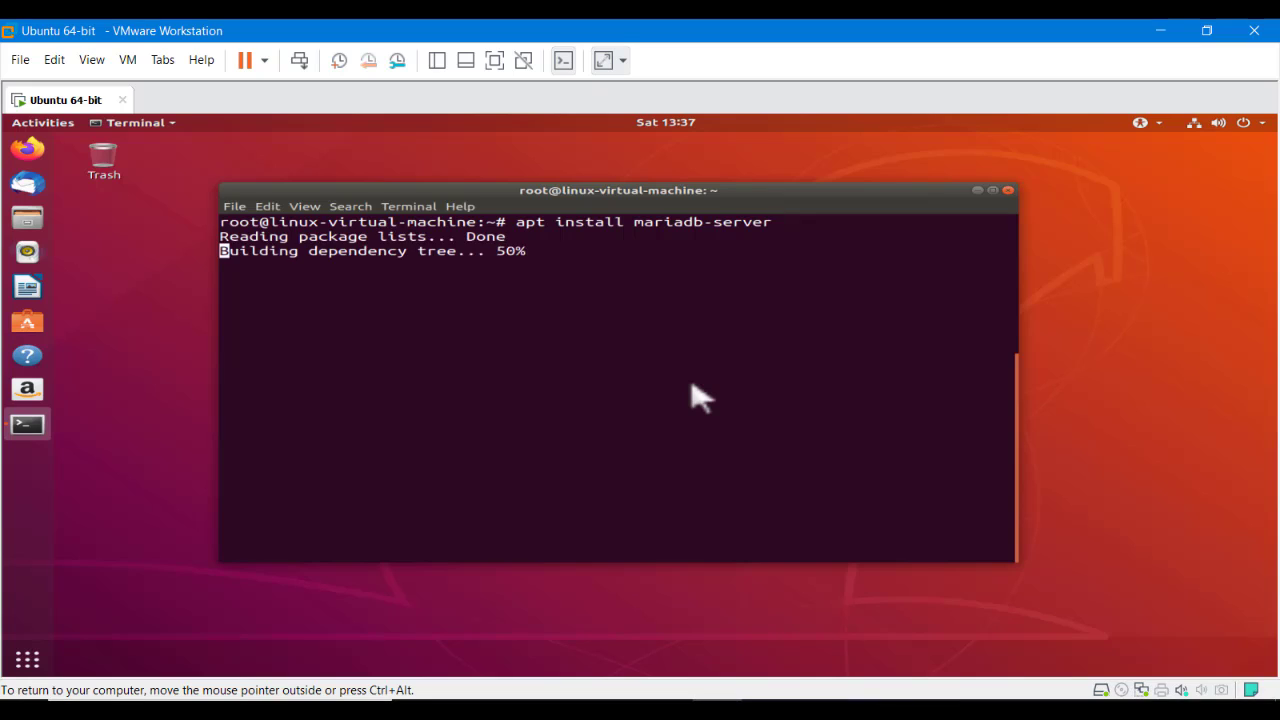
pyautogui.write('y')
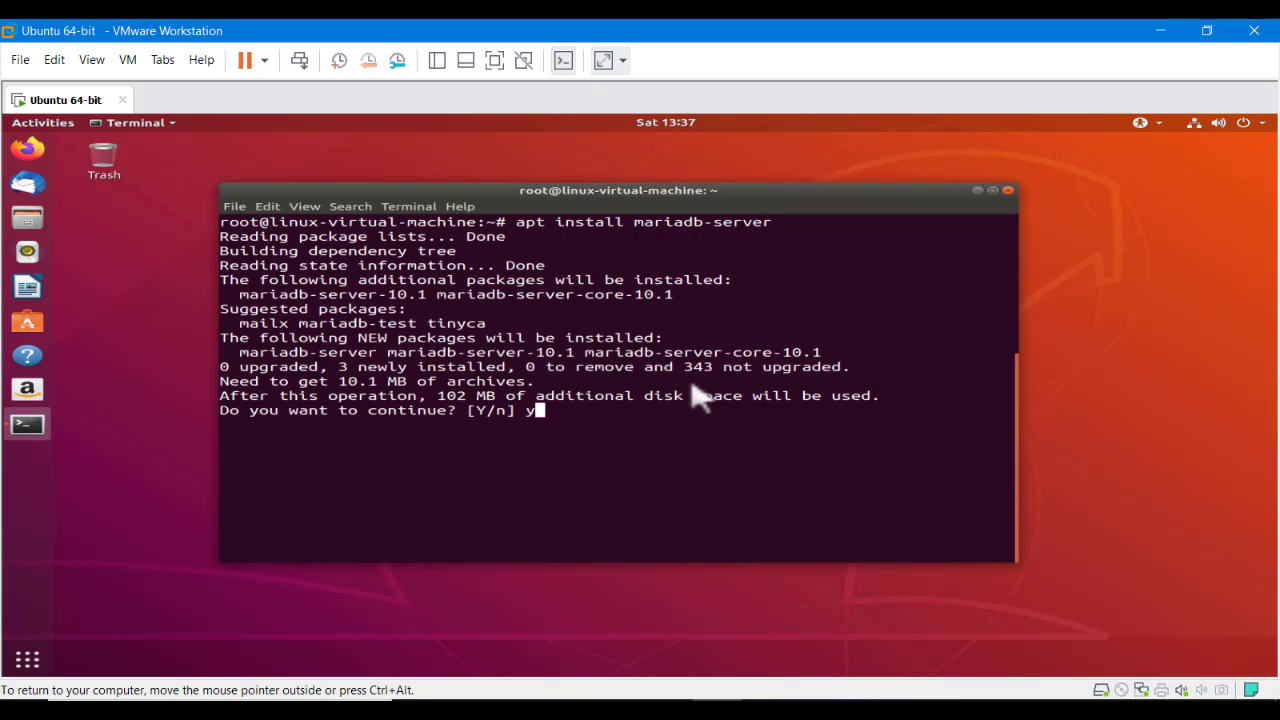
pyautogui.press('Return')
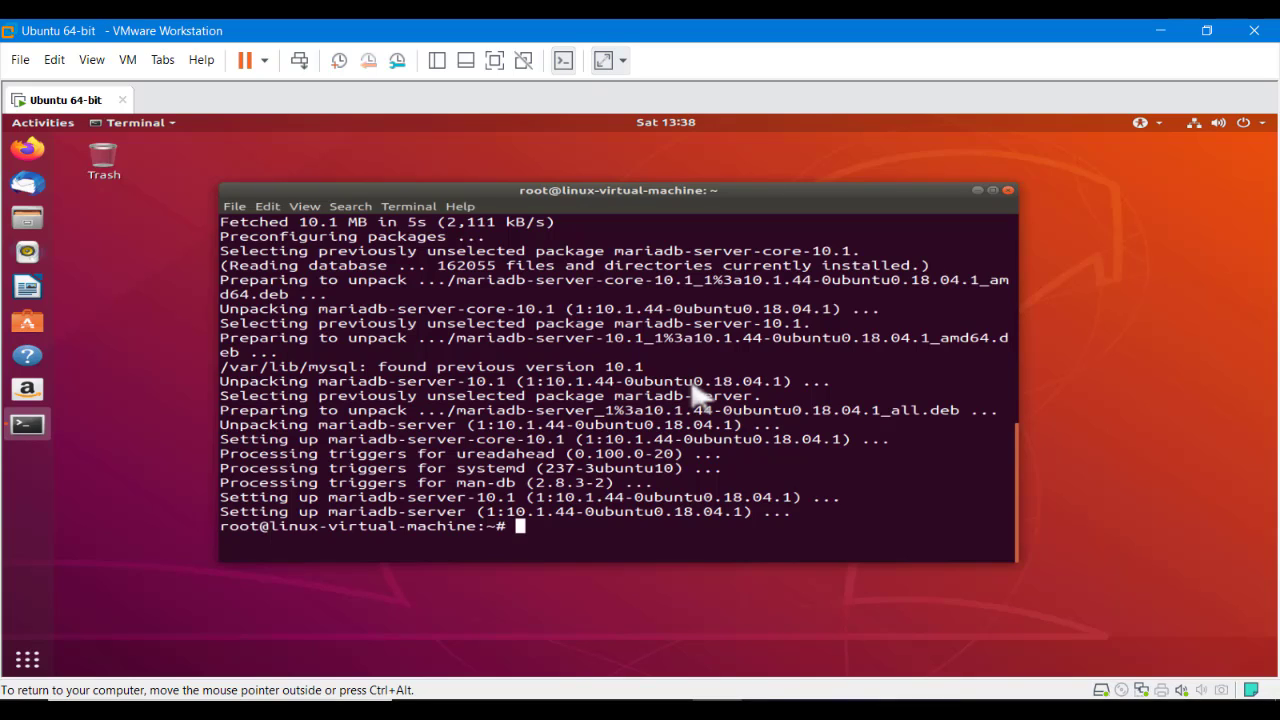
pyautogui.write('clear')
pyautogui.press('Return')
# Run mysql_secure_installation with an empty current root password, declining to change it
pyautogui.press('Return')
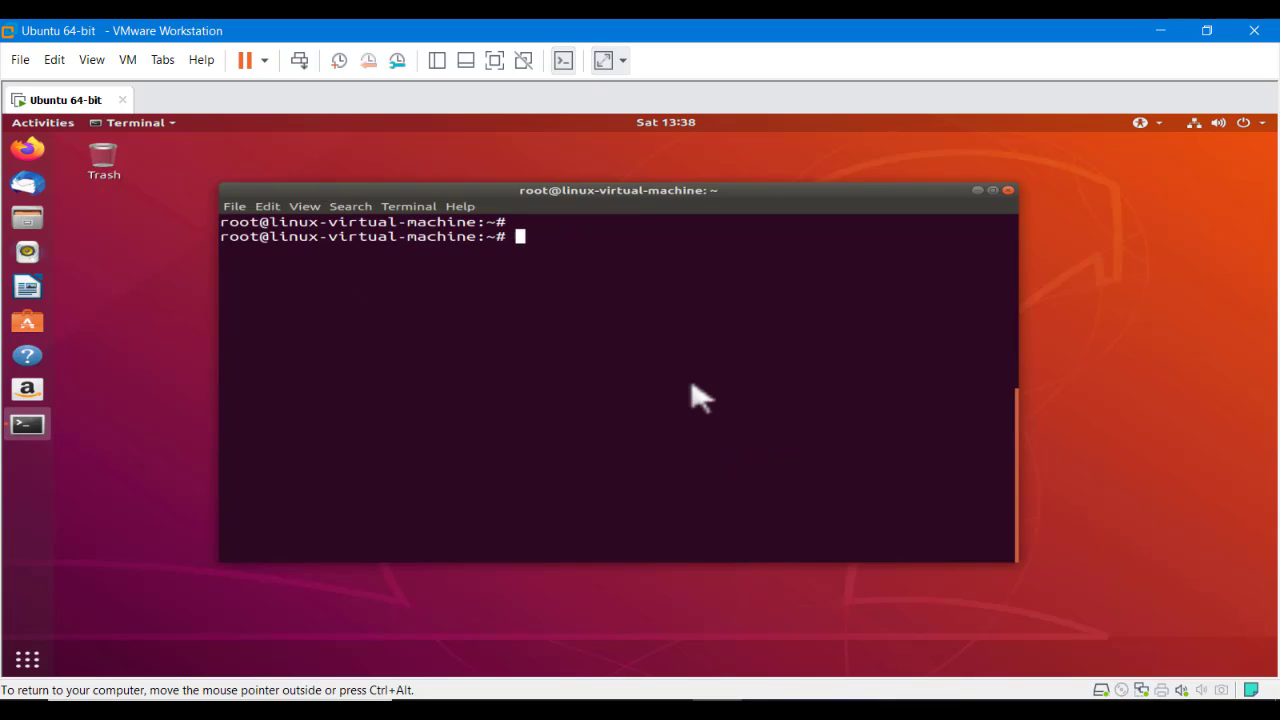
pyautogui.press('Return')
pyautogui.press('Return')
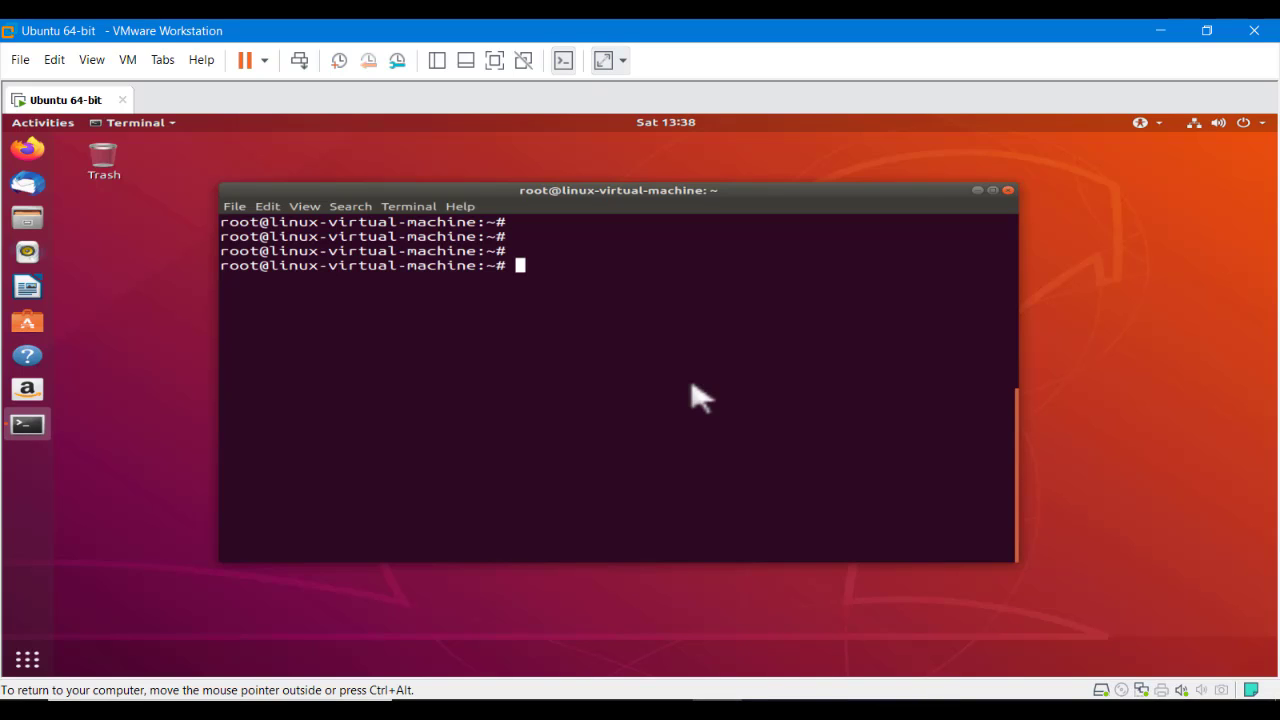
pyautogui.write('mysql_se')
pyautogui.press('Tab')
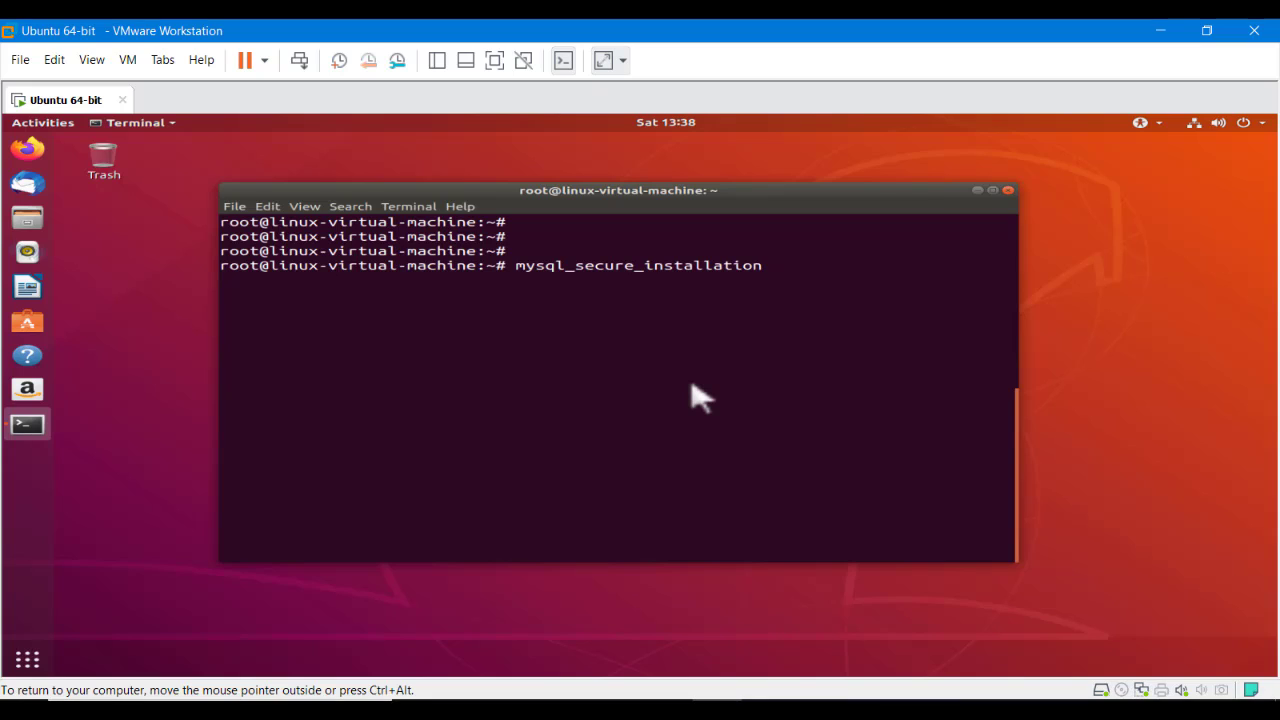
pyautogui.press('Return')
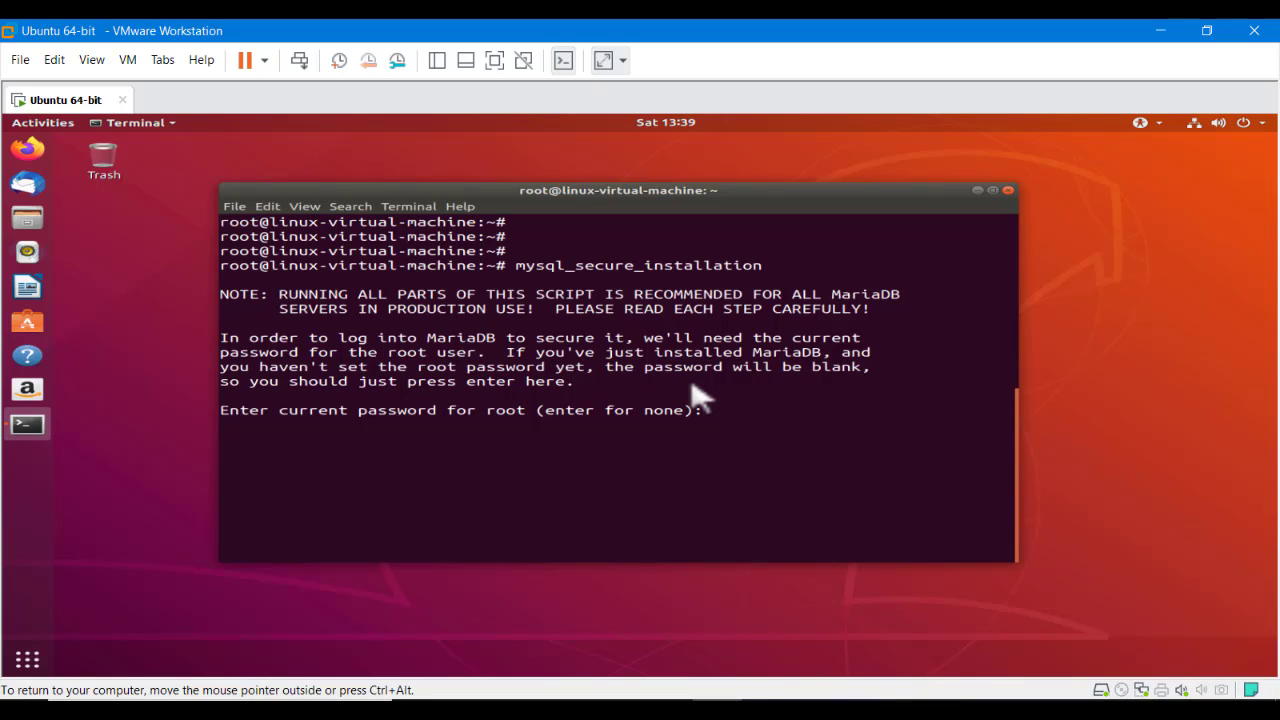
pyautogui.press('Return')
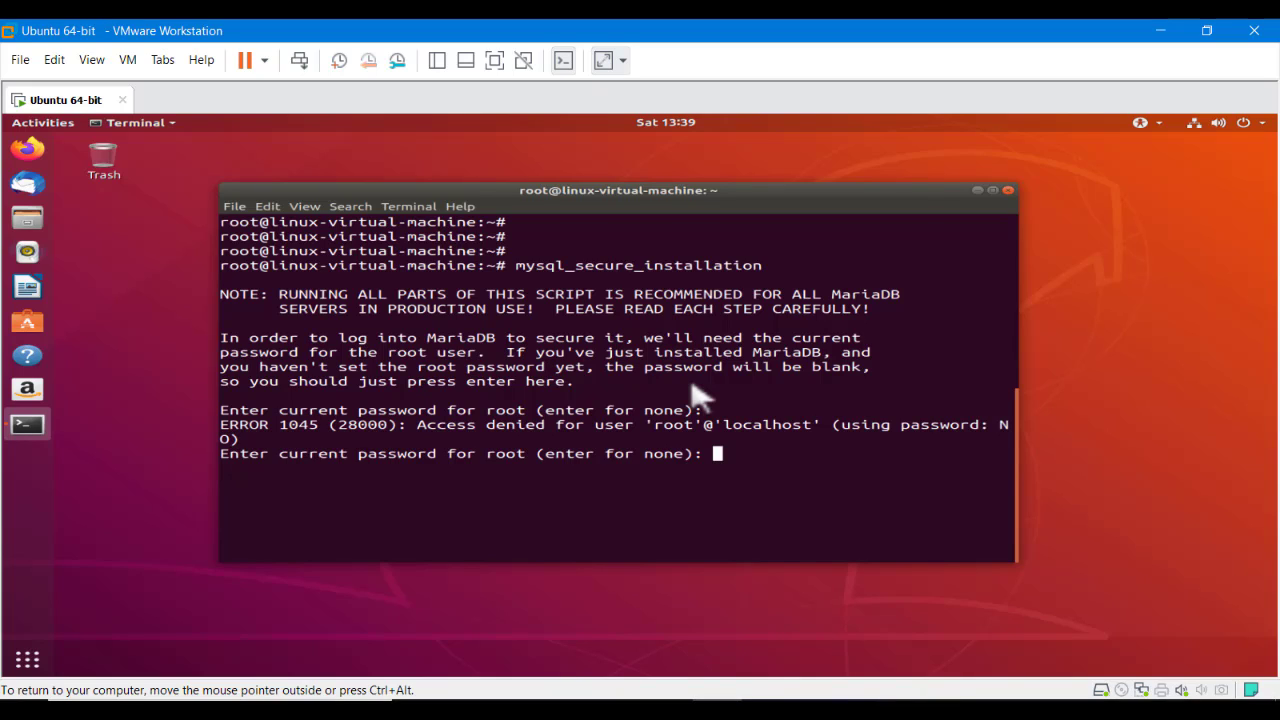
pyautogui.press('Return')
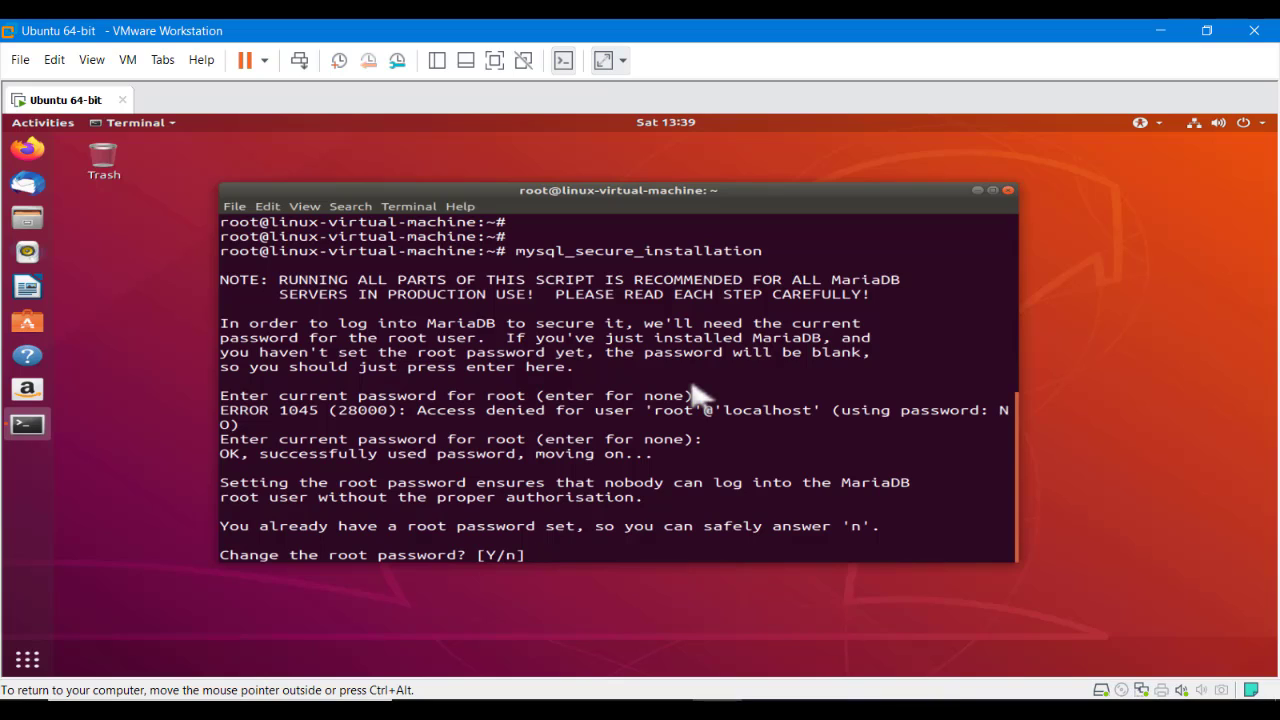
pyautogui.write('n')
pyautogui.press('Return')
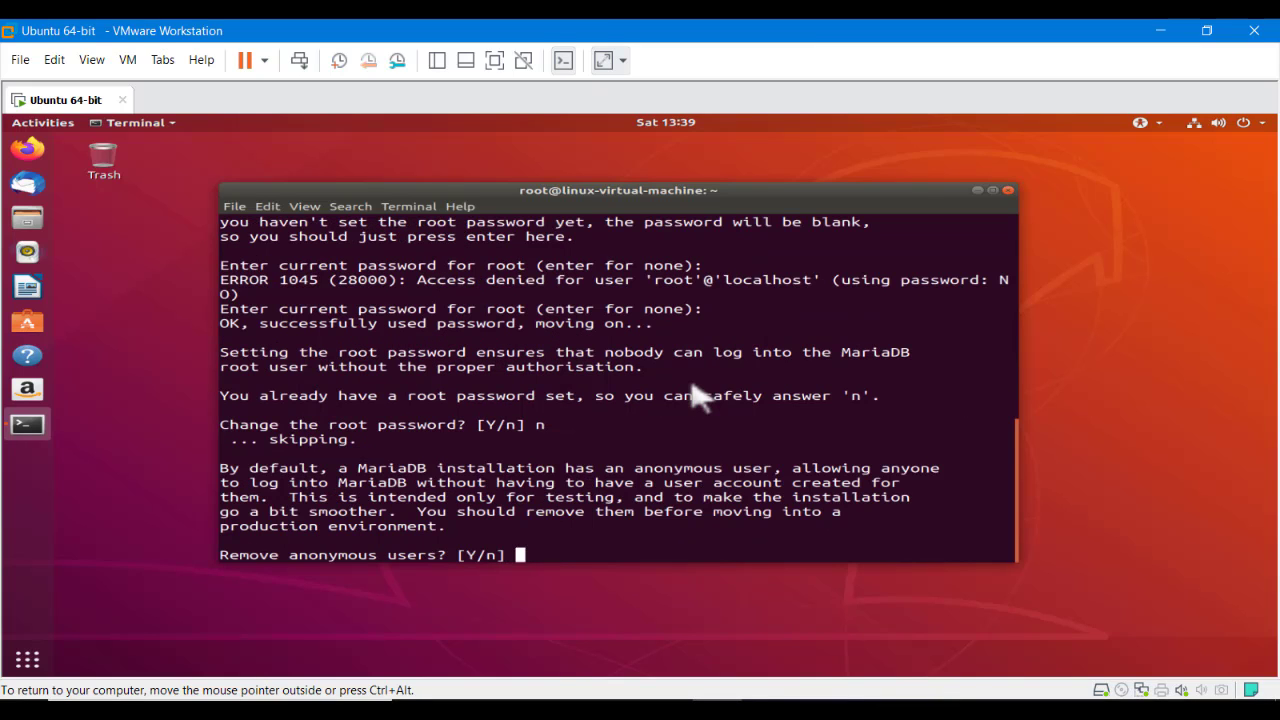
# Remove anonymous users, disallow remote root login, drop the test database, reload privileges, and clear
pyautogui.write('y')
pyautogui.press('Return')
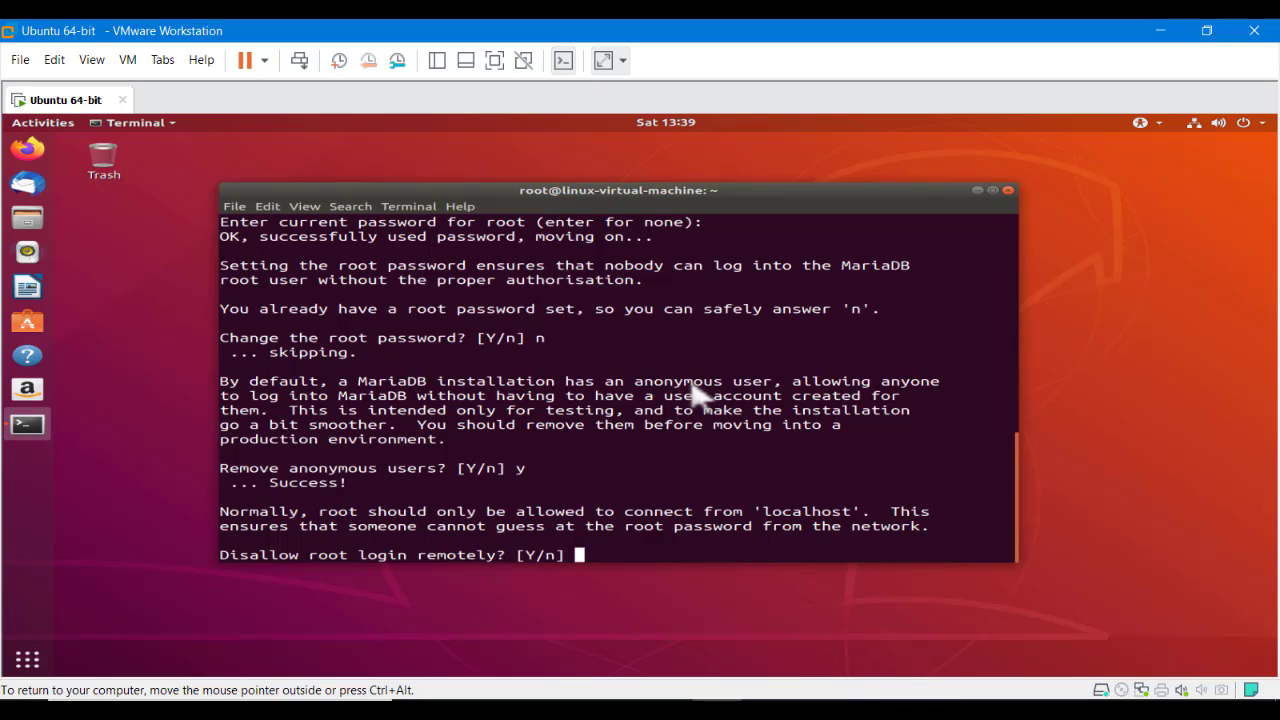
pyautogui.write('y')
pyautogui.press('Return')
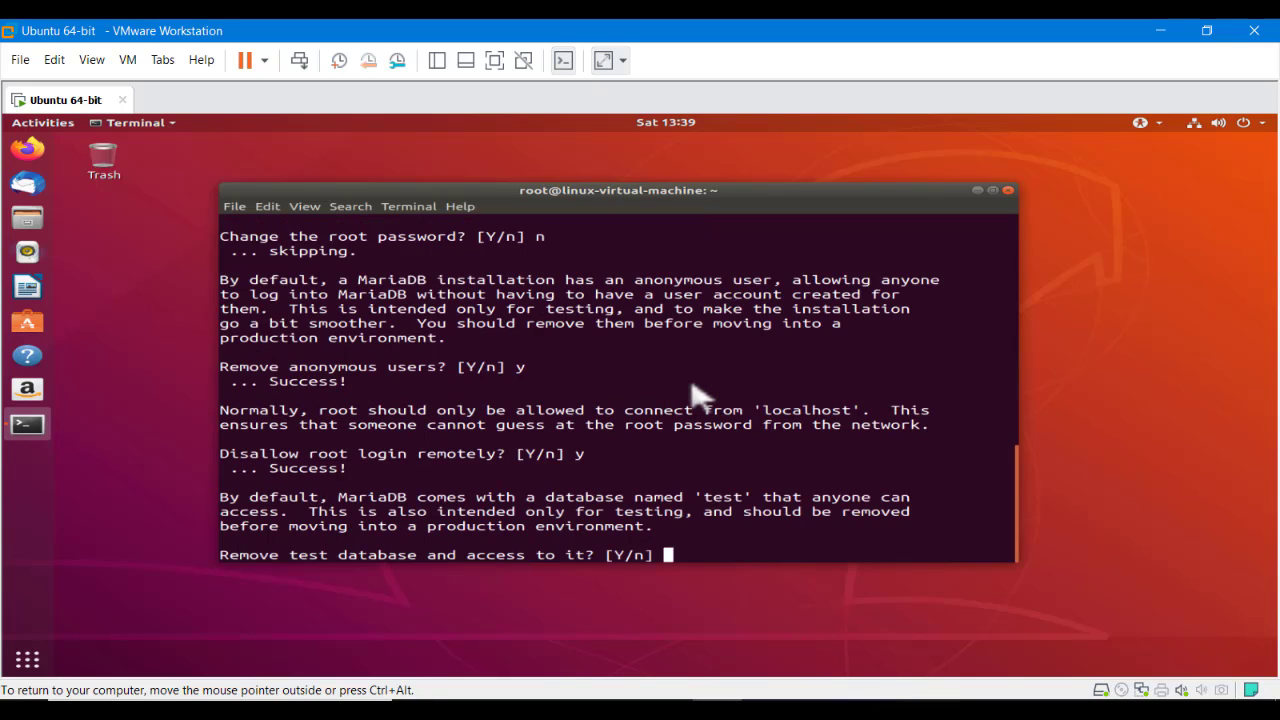
pyautogui.write('y')
pyautogui.press('Return')
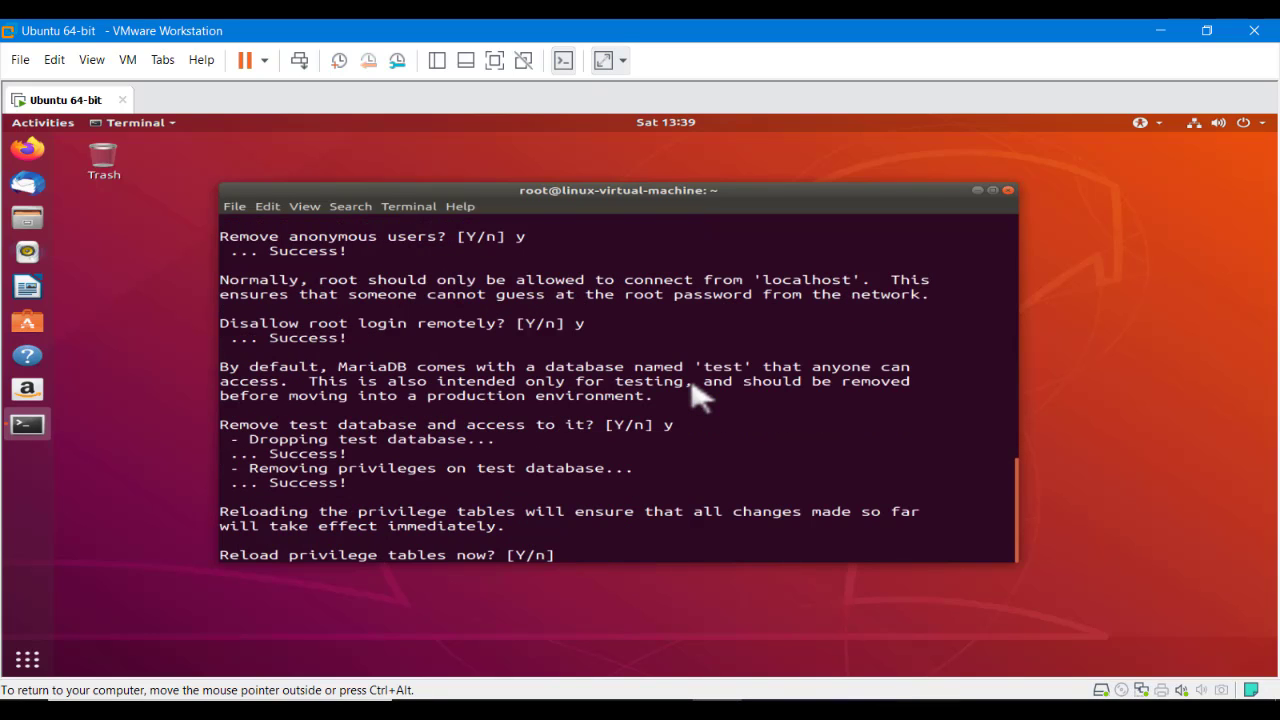
pyautogui.write('y')
pyautogui.press('Return')
pyautogui.press('Return')
pyautogui.press('Return')
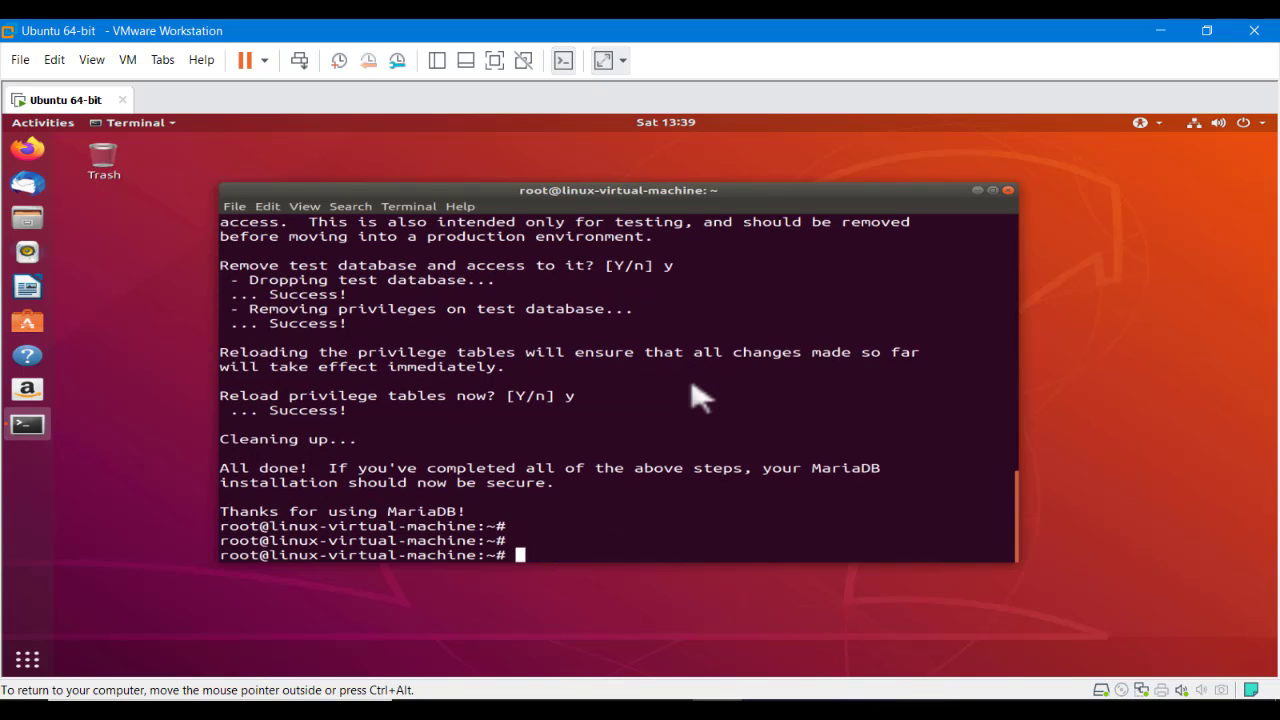
pyautogui.write('clear')
pyautogui.press('Return')
pyautogui.press('Return')
pyautogui.press('Return')
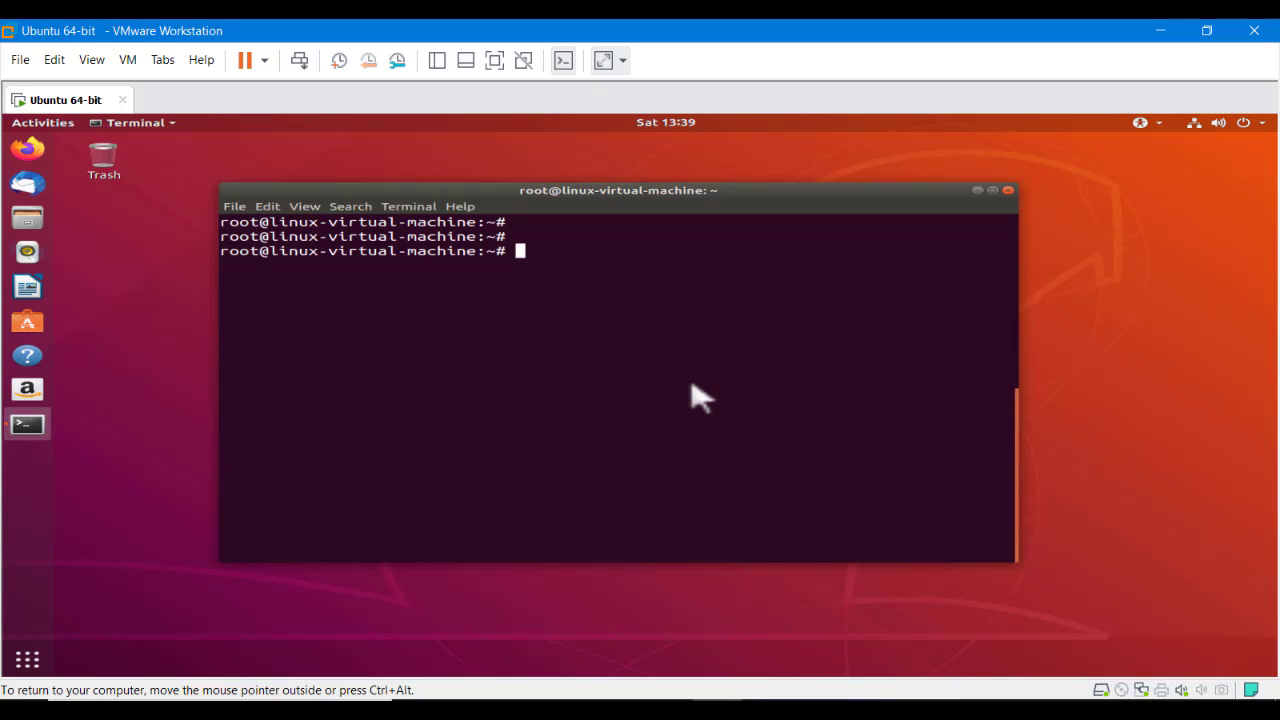
# Log into MariaDB as root, retrying with mysql -u root -p after the first attempt is denied
pyautogui.write('mysql -u root')
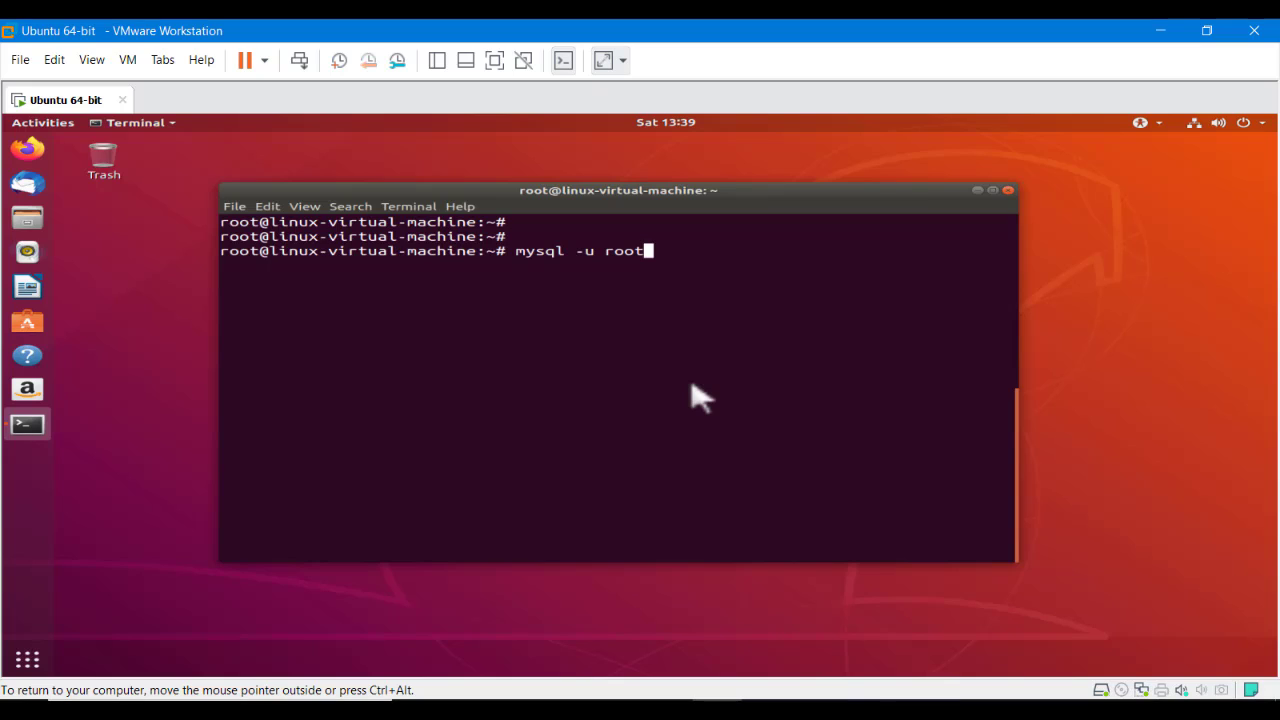
pyautogui.press('Return')
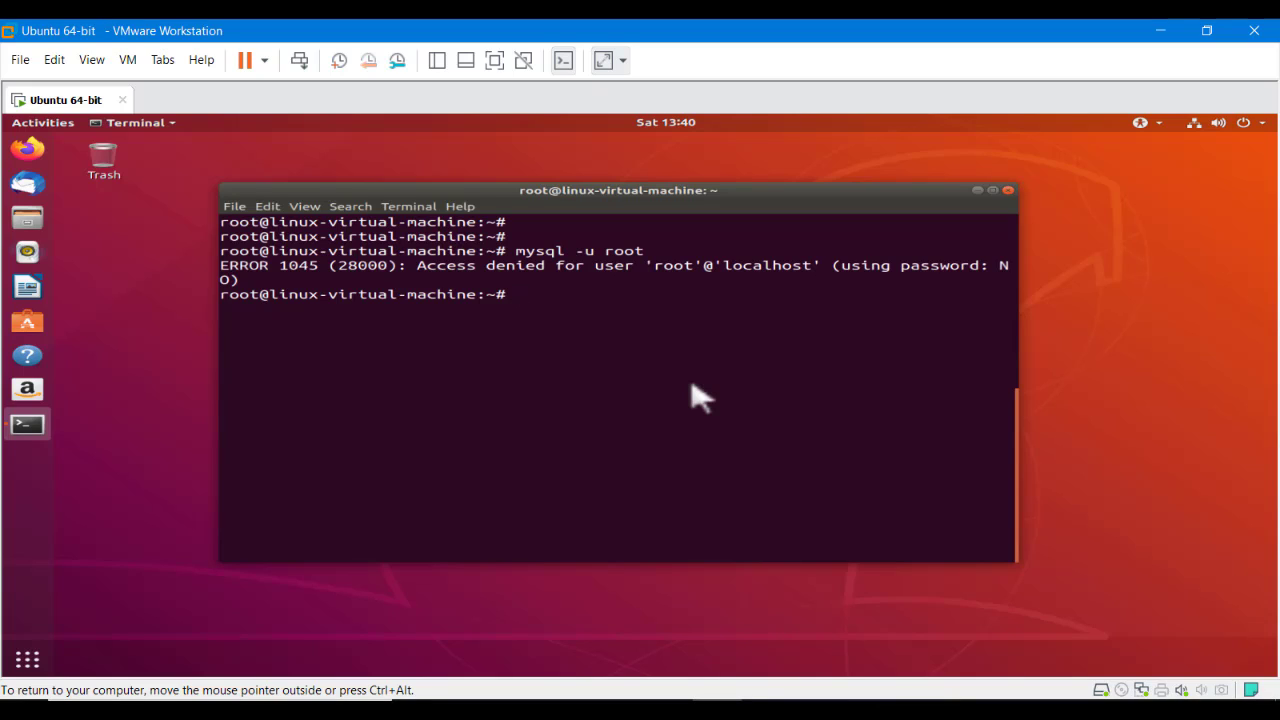
pyautogui.press('Up')
pyautogui.write('-p')
pyautogui.press('Return')
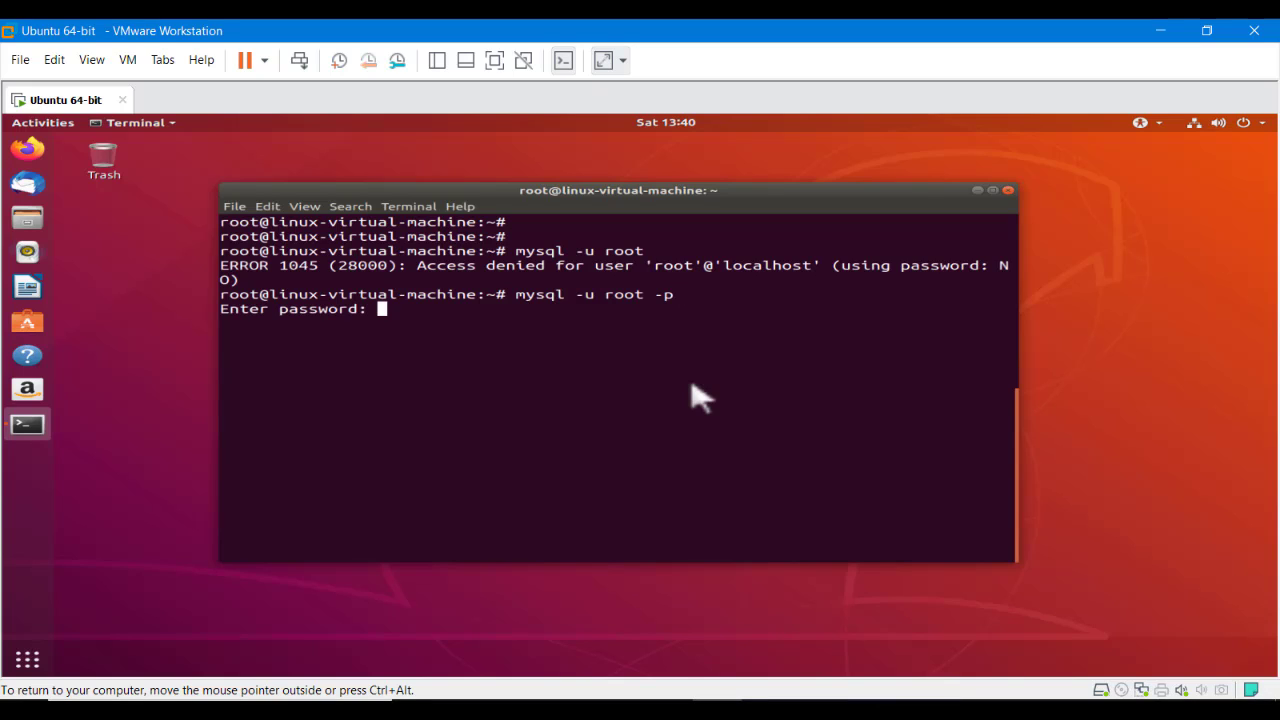
pyautogui.press('Return')
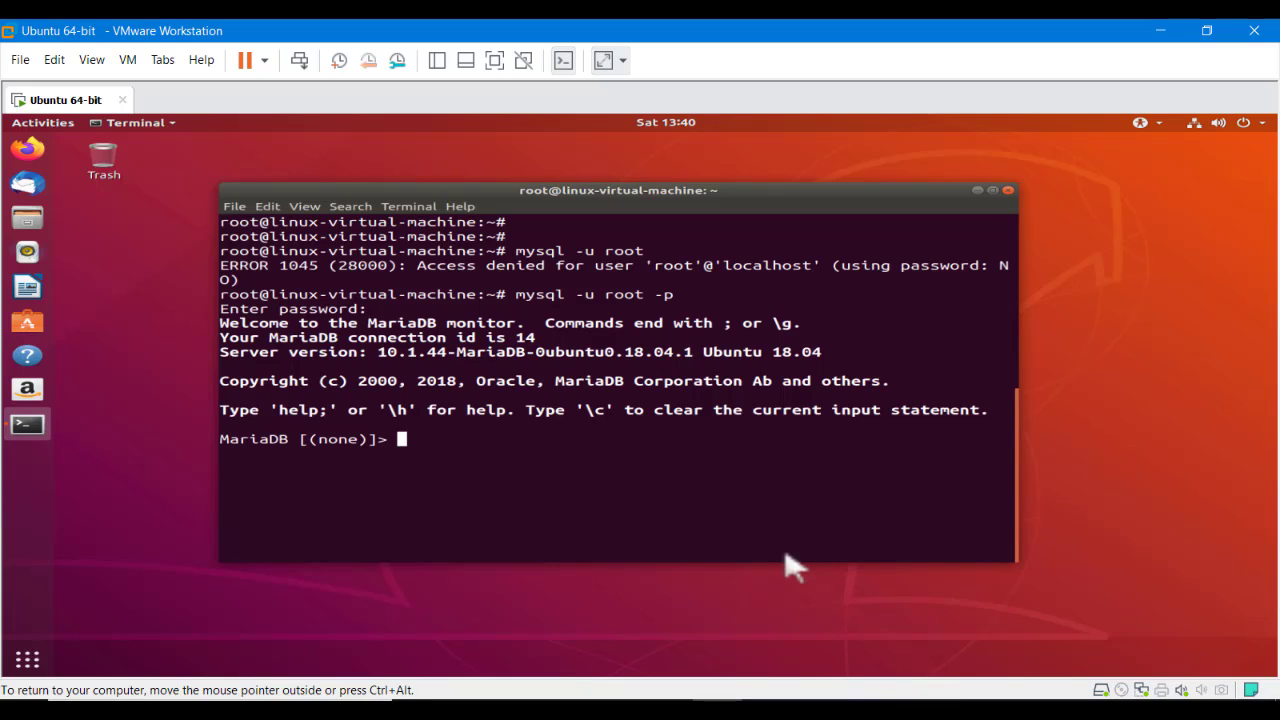
# In the Word notes, colour the item 5 line 'mysql -u root -p' red
pyautogui.hotkey('alt', 'Tab')
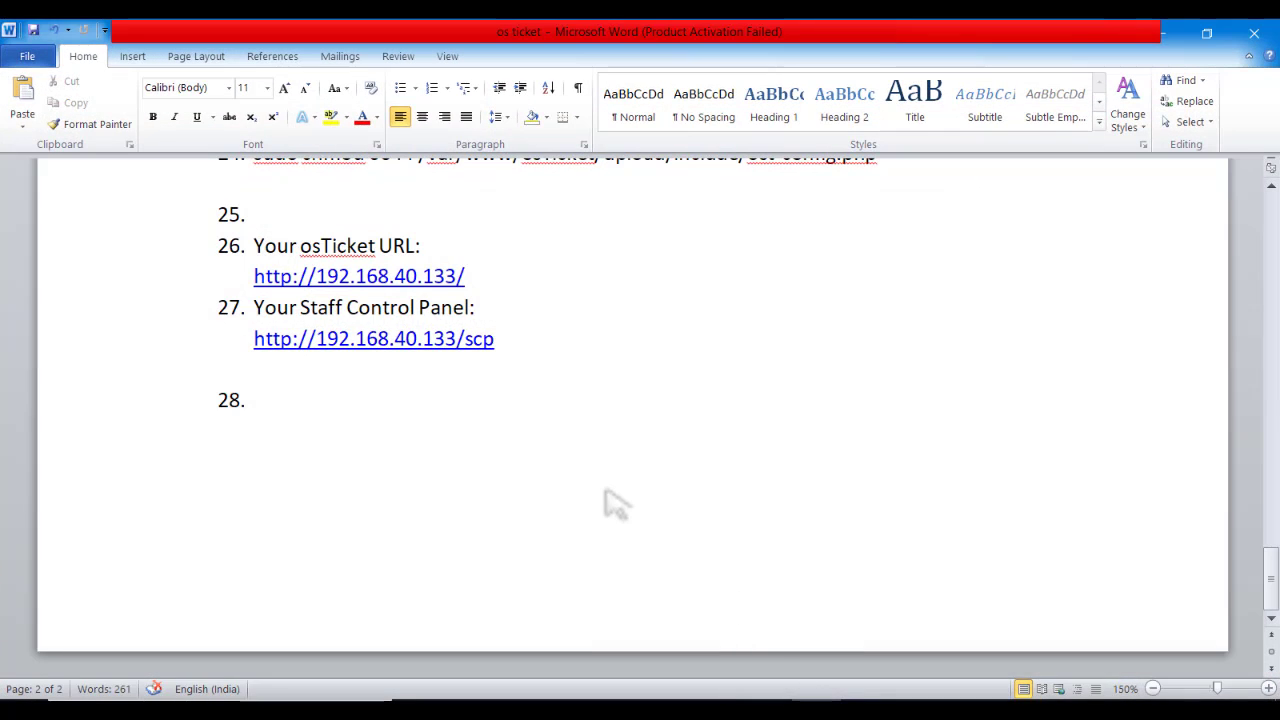
pyautogui.scroll(10, 605, 500)
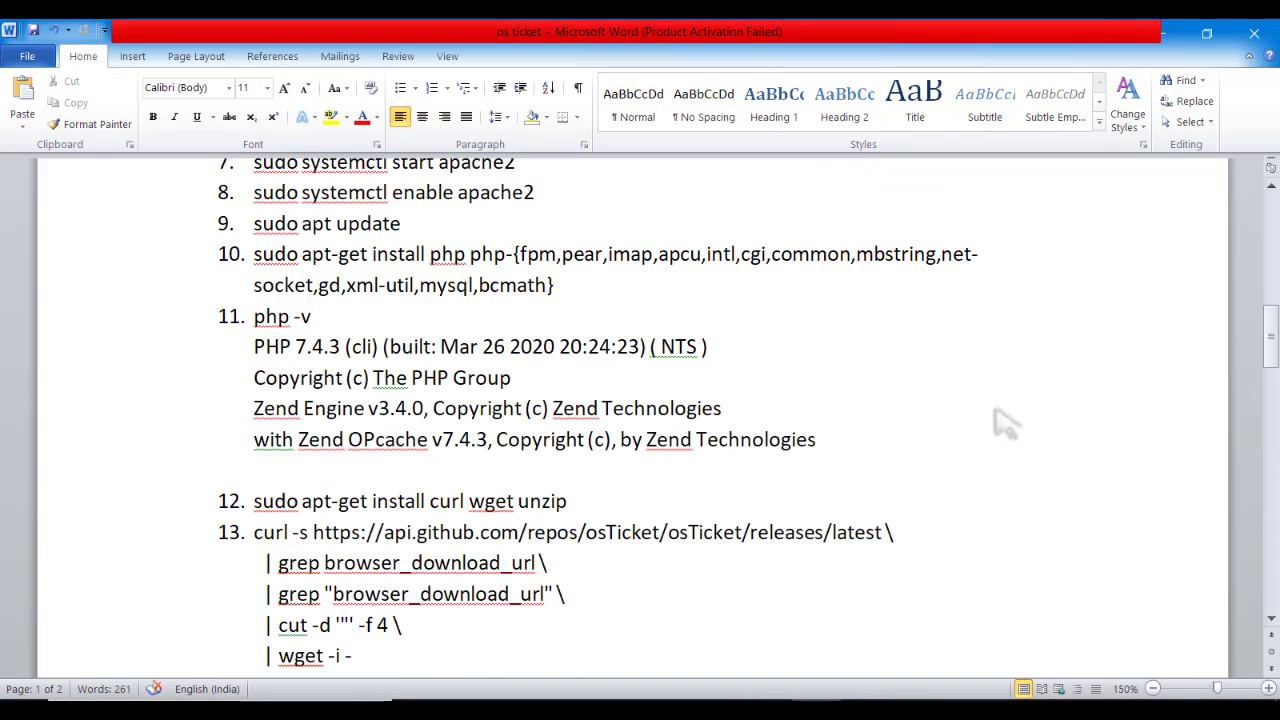
pyautogui.moveTo(1270, 350); pyautogui.dragTo(1270, 277)
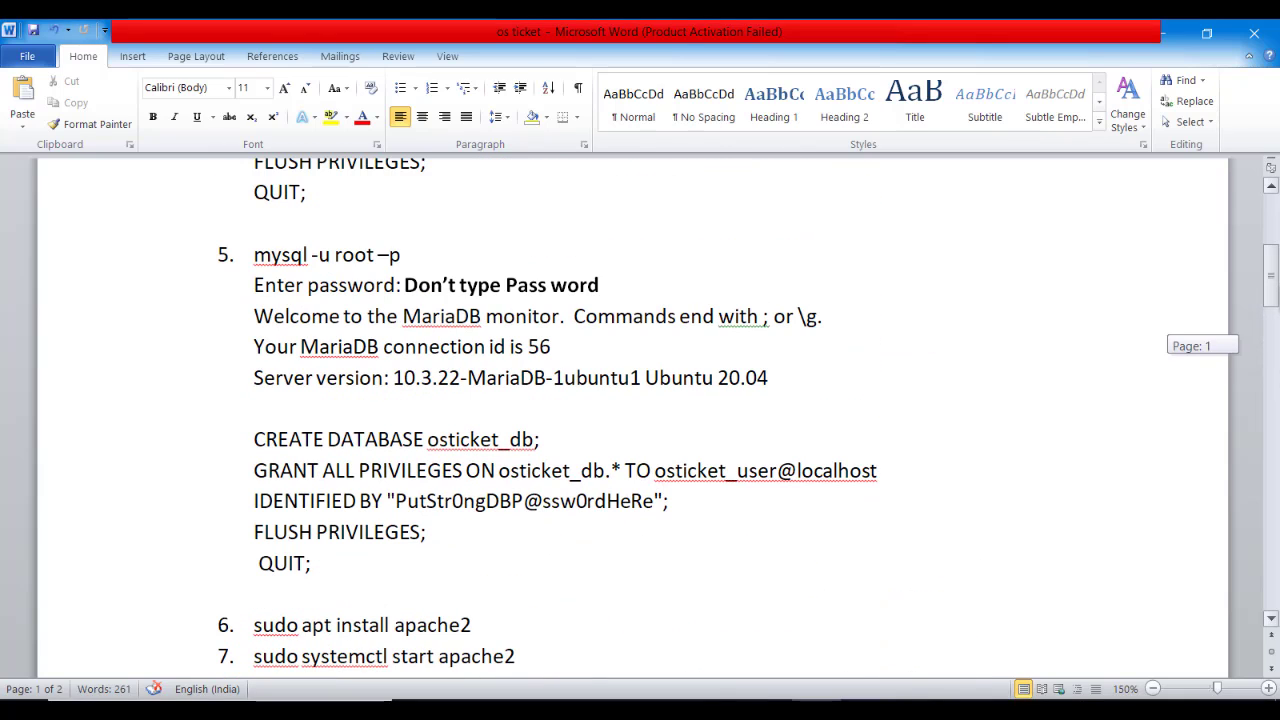
pyautogui.moveTo(1270, 277); pyautogui.dragTo(1270, 275)
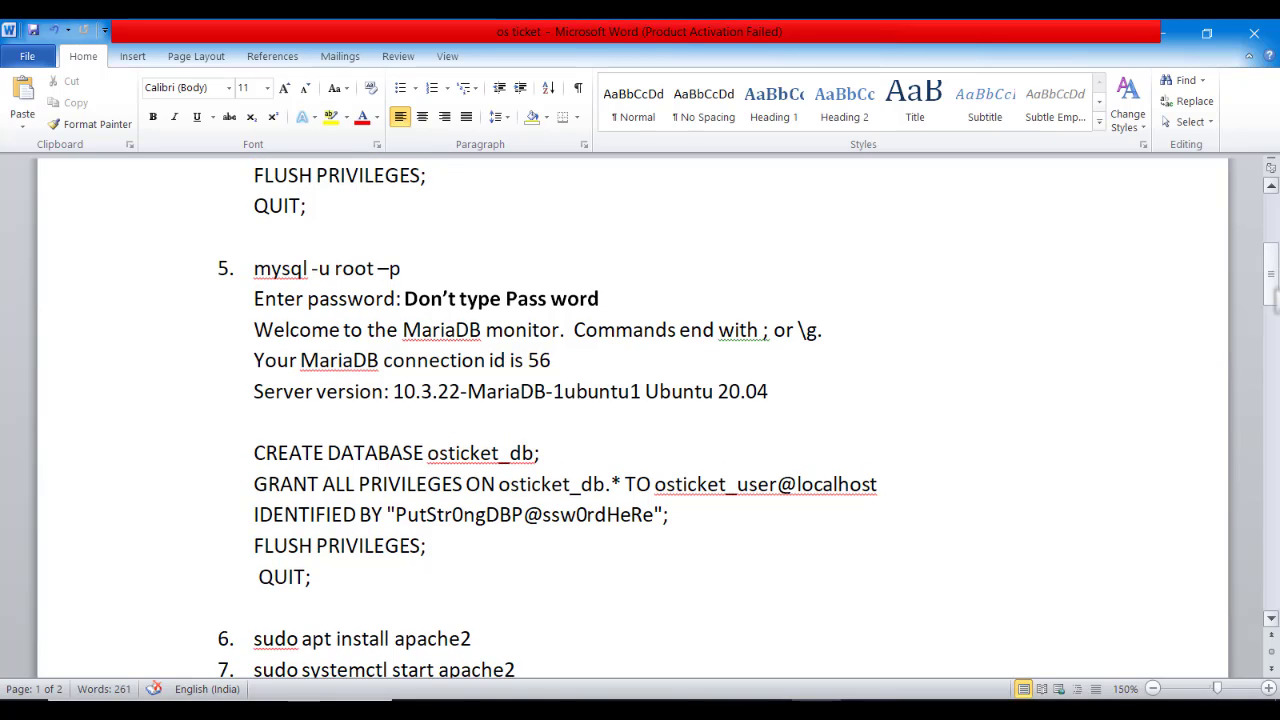
pyautogui.moveTo(1270, 275)
pyautogui.mouseDown()
pyautogui.moveTo(1270, 228)
pyautogui.moveTo(1270, 435)
pyautogui.moveTo(1270, 290)
pyautogui.mouseUp()
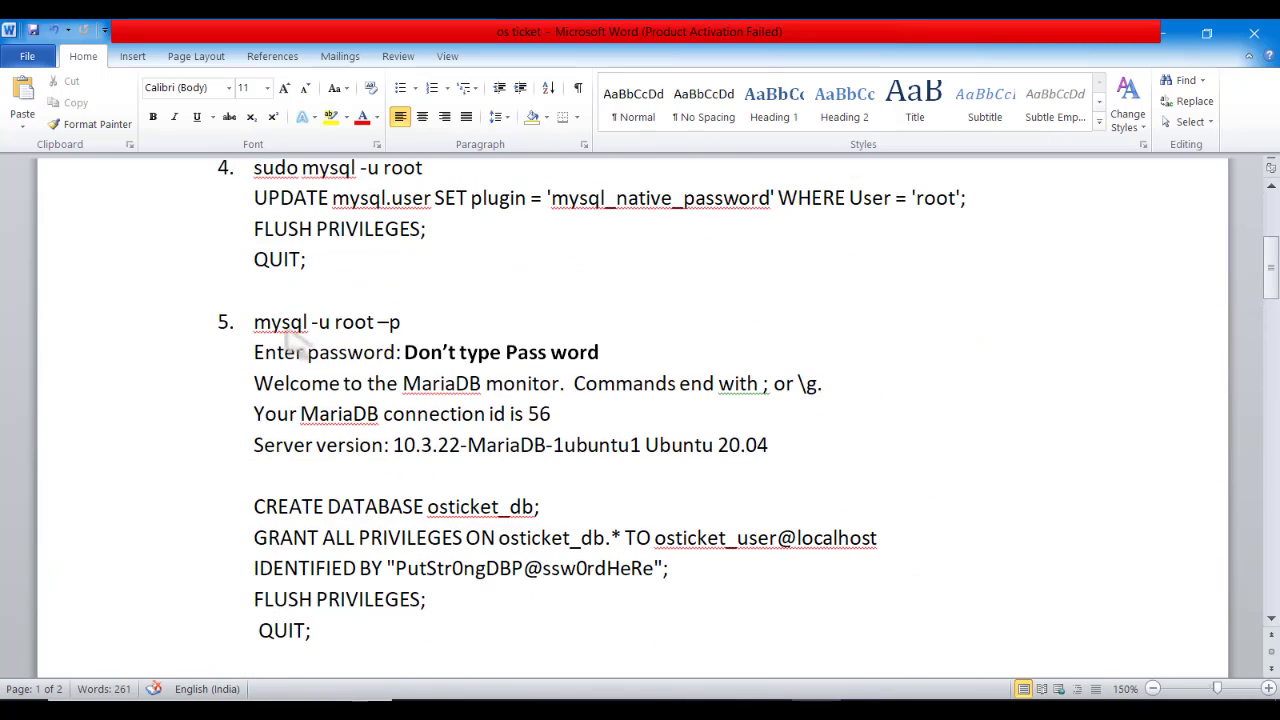
pyautogui.moveTo(252, 322); pyautogui.dragTo(405, 325)
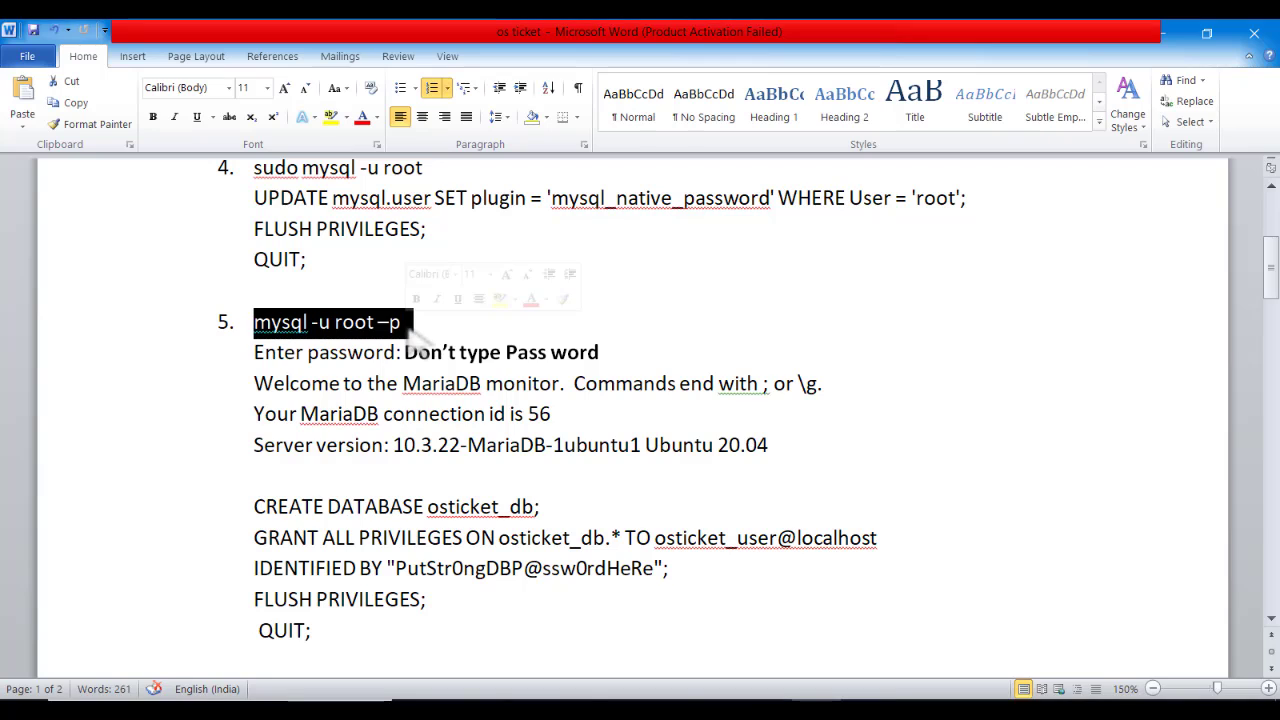
pyautogui.click(534, 297)
pyautogui.click(742, 296)
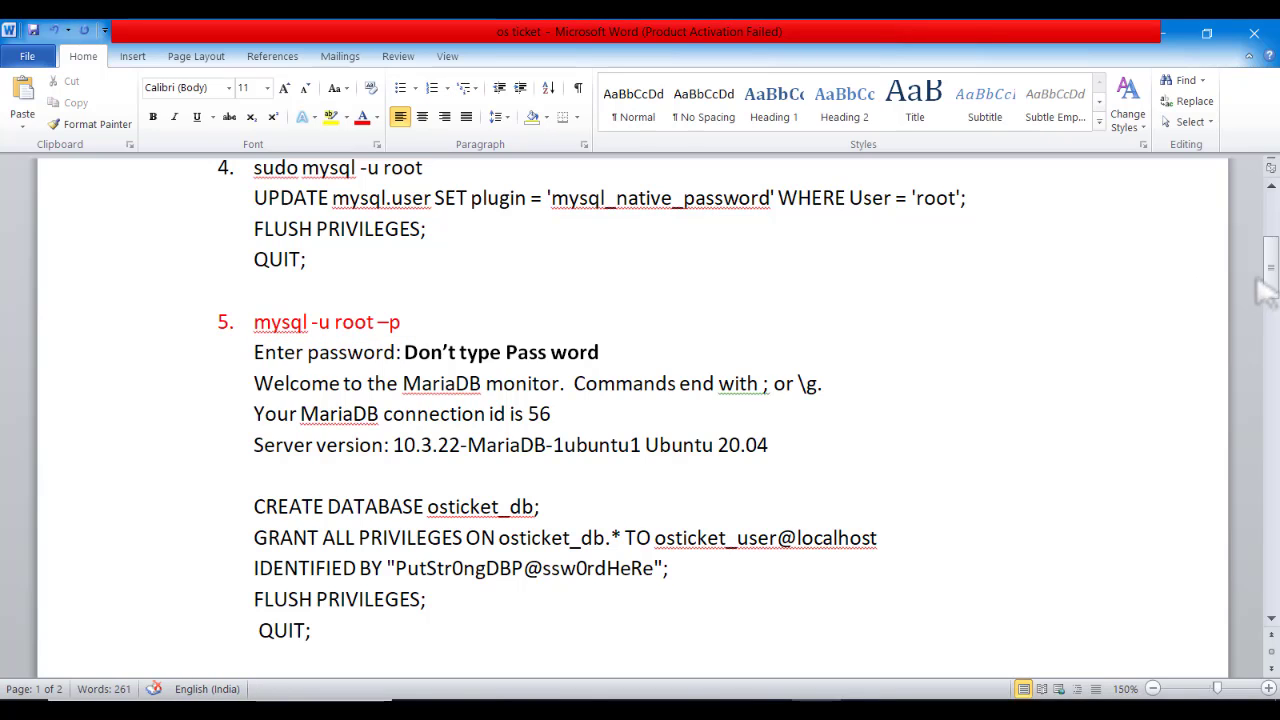
# Copy the UPDATE mysql.user statement under item 4 for pasting into the terminal
pyautogui.moveTo(1270, 290); pyautogui.dragTo(1270, 262)
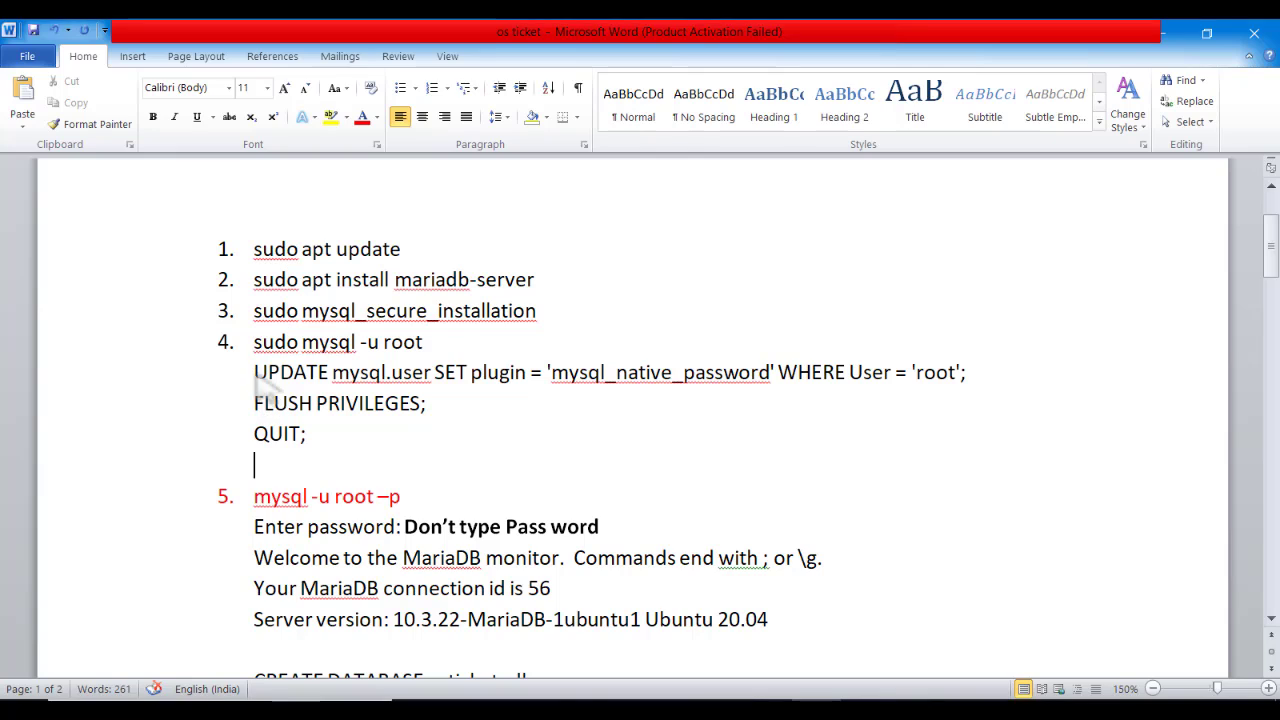
pyautogui.moveTo(254, 372); pyautogui.dragTo(955, 391)
pyautogui.press('super+c')
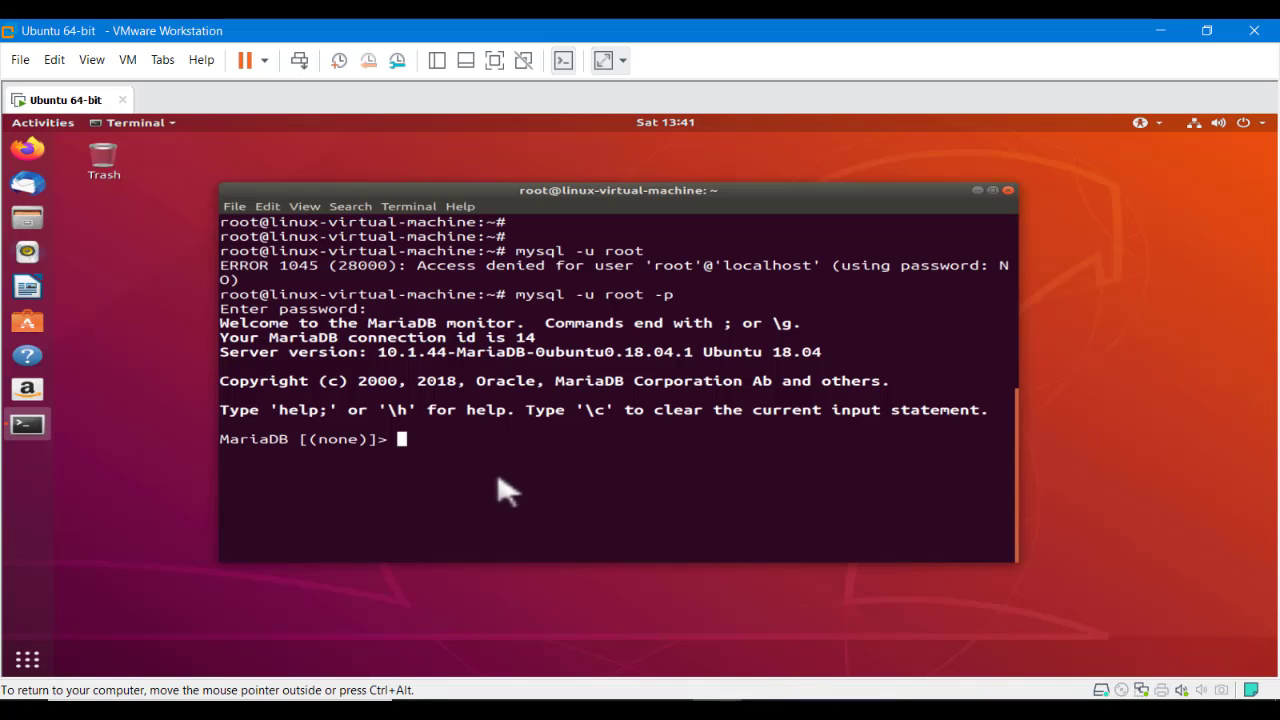
pyautogui.rightClick(484, 455)
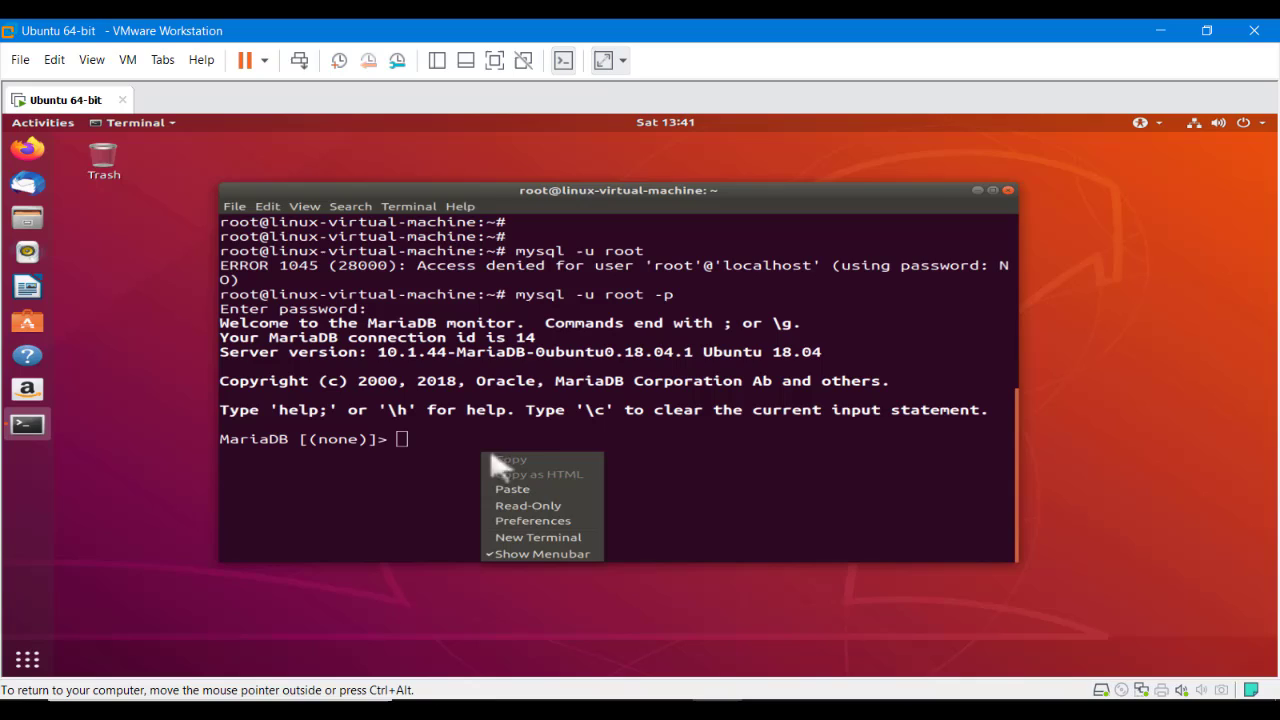
# Paste and run the UPDATE mysql.user and FLUSH PRIVILEGES; statements at the MariaDB prompt
pyautogui.click(556, 494)
pyautogui.press('Return')
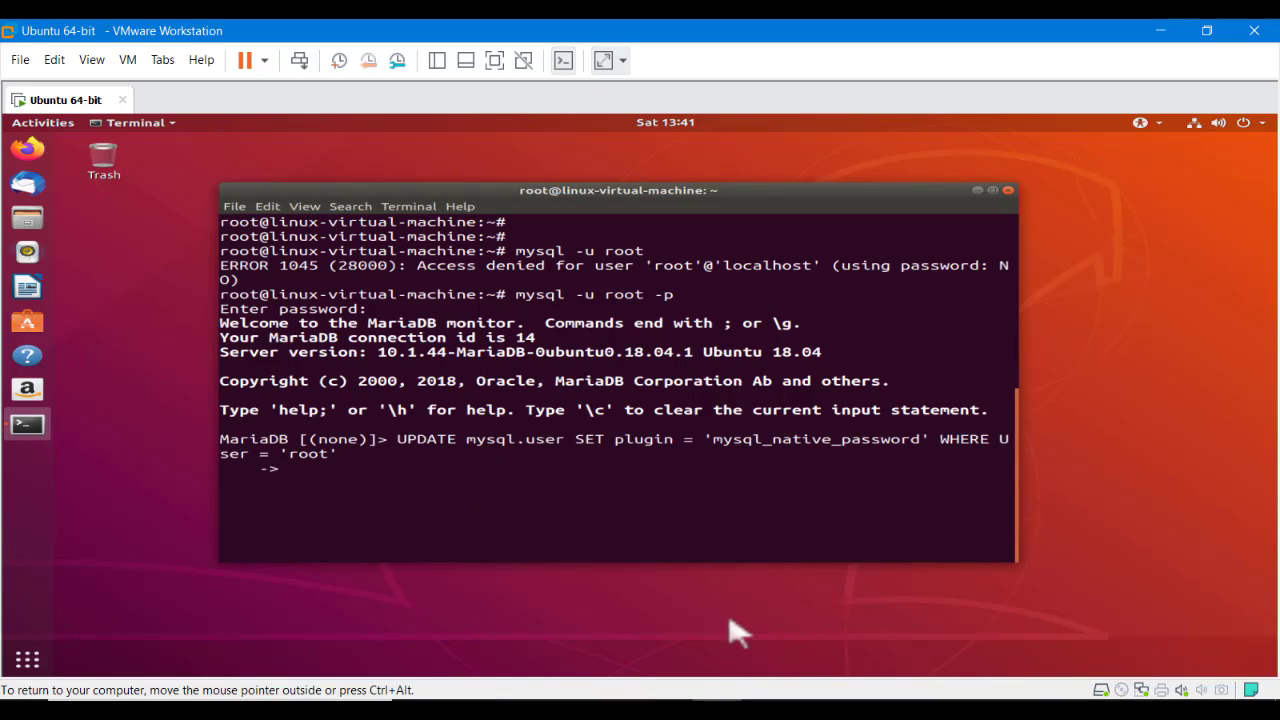
pyautogui.hotkey('alt', 'Tab')
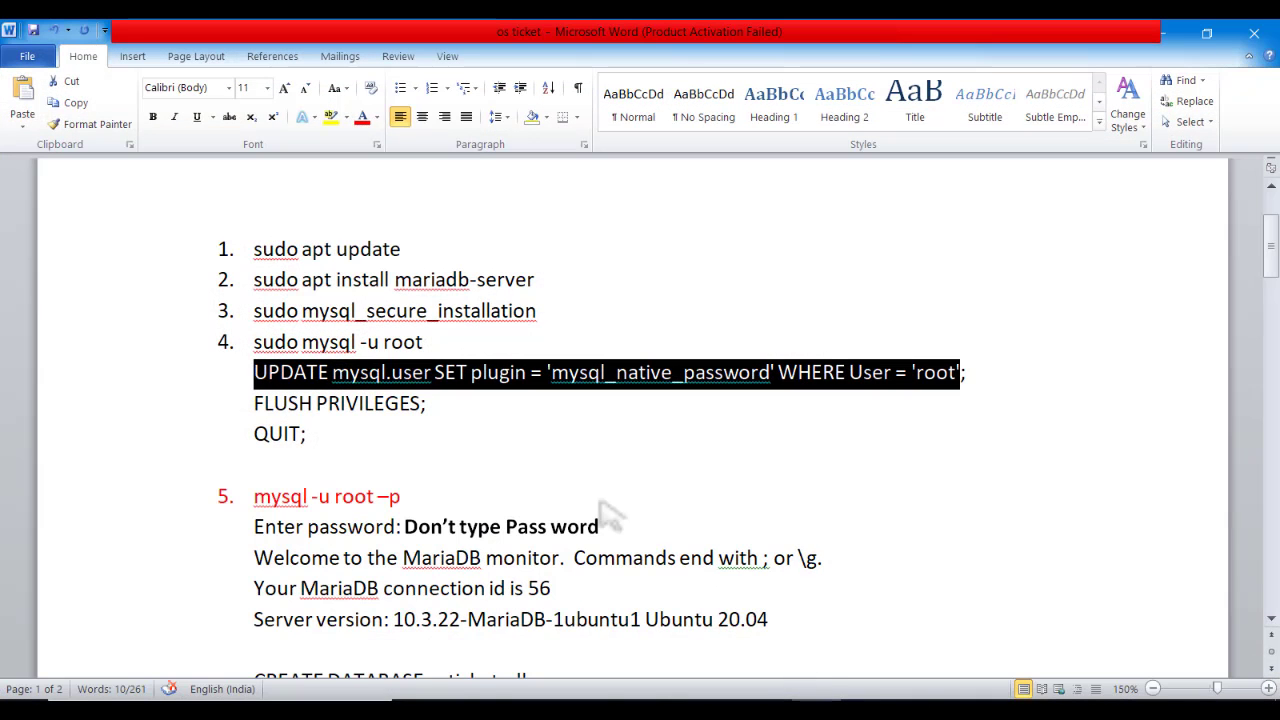
pyautogui.moveTo(446, 406); pyautogui.dragTo(254, 406)
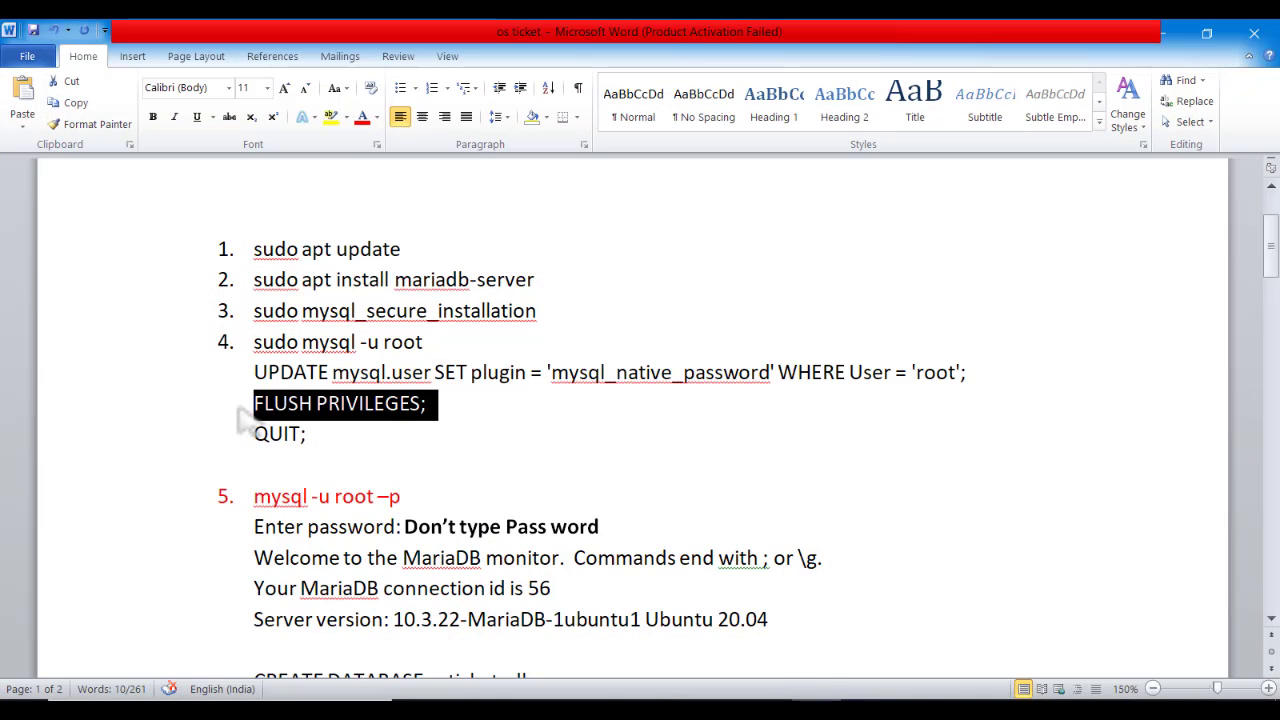
pyautogui.rightClick(322, 408)
pyautogui.click(365, 112)
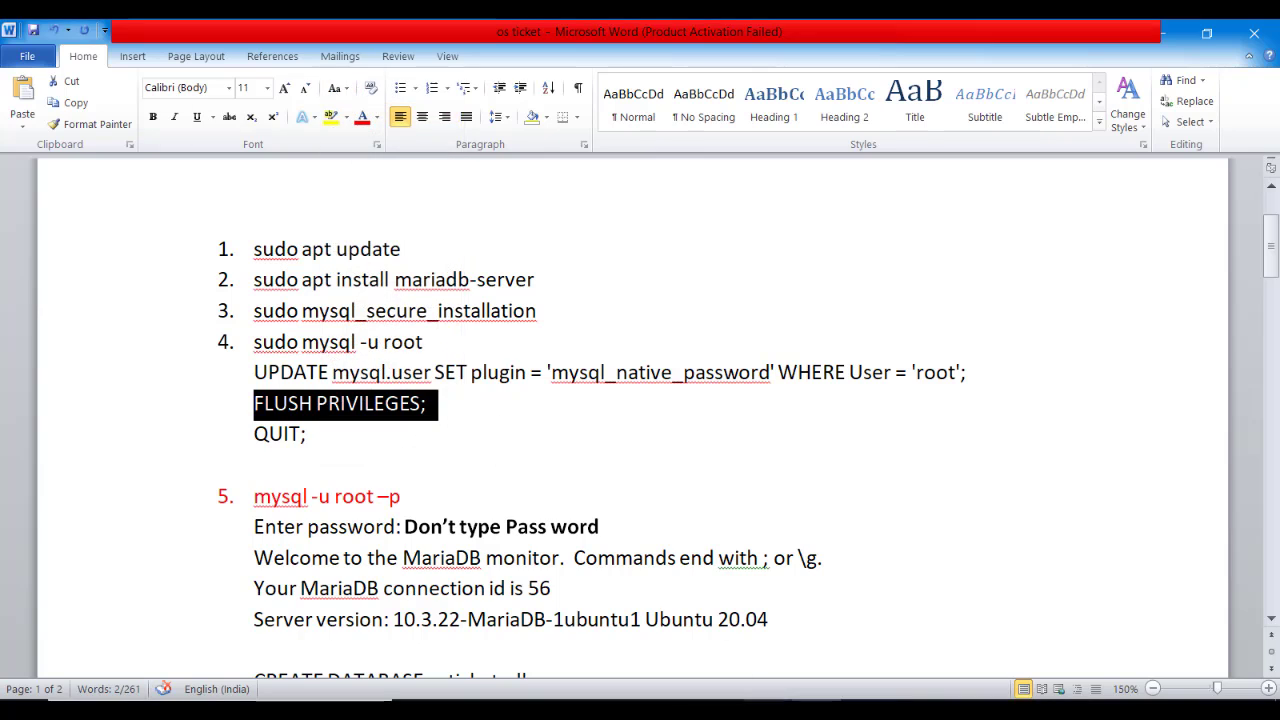
pyautogui.hotkey('alt', 'Tab')
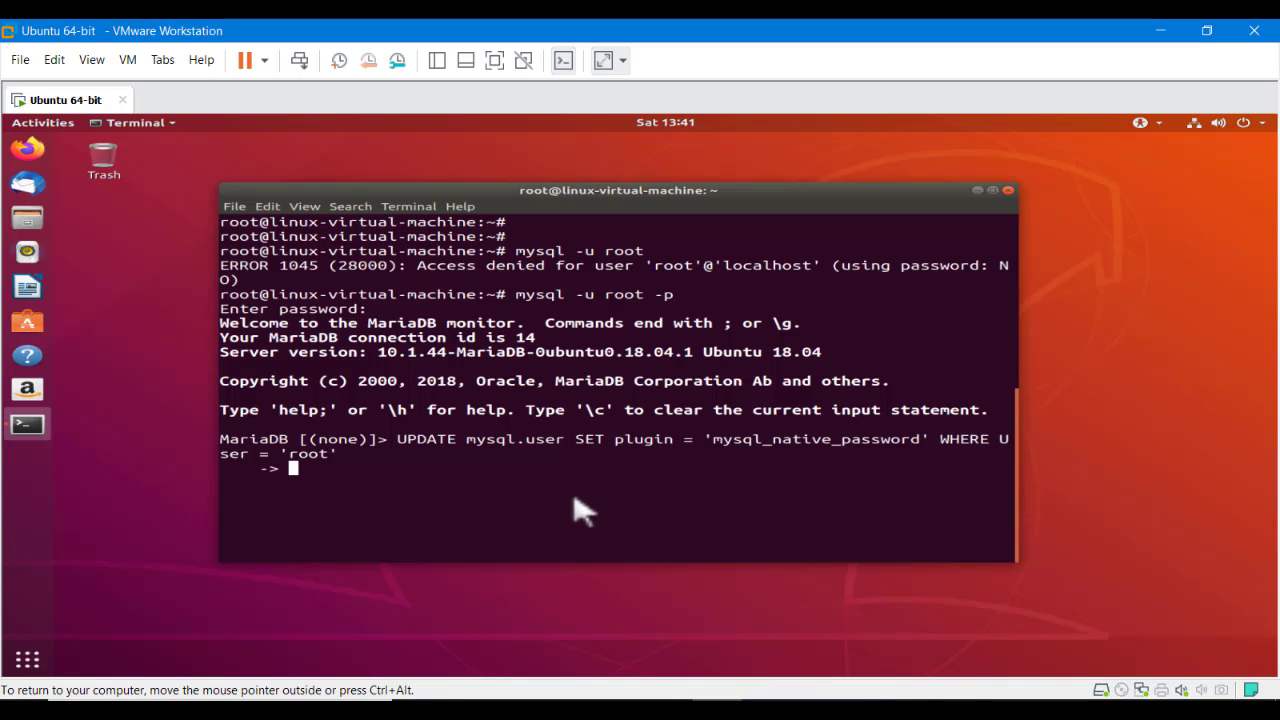
pyautogui.hotkey('ctrl', 'shift', 'v')
pyautogui.press('Return')
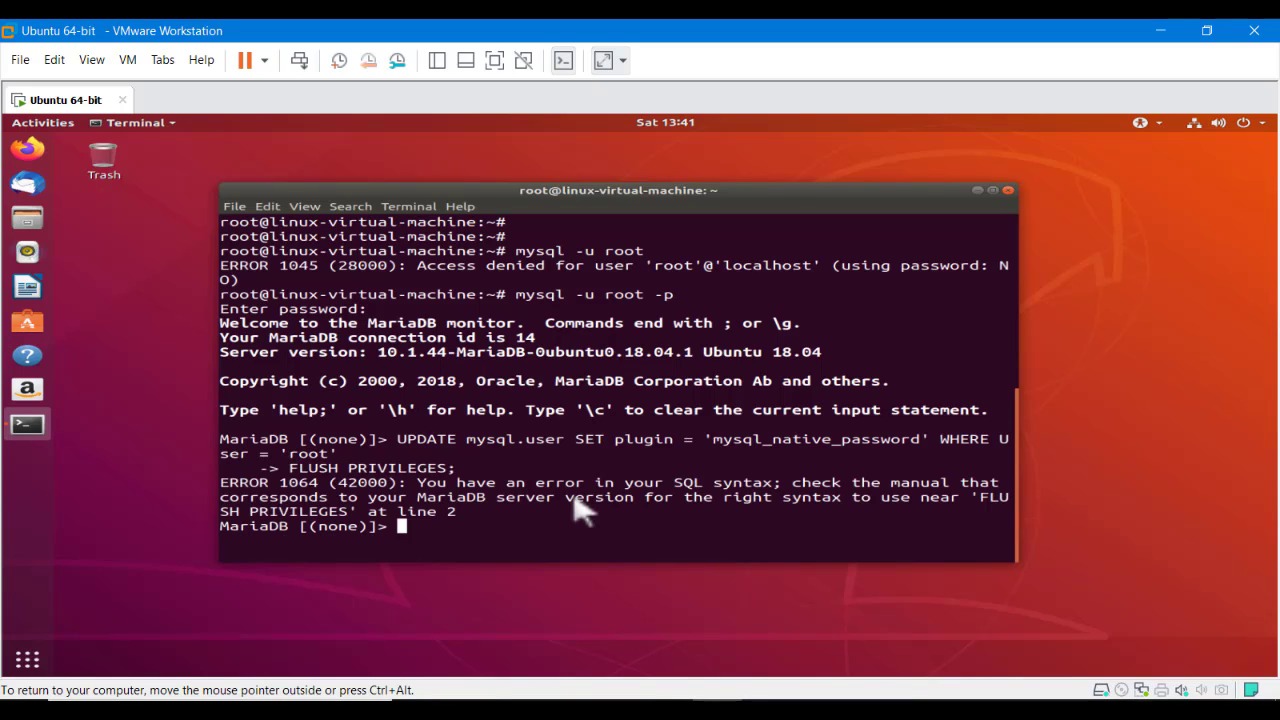
# Abort the failed statement with Ctrl+C, exit MariaDB, and clear the terminal to fresh prompts
pyautogui.press('Up')
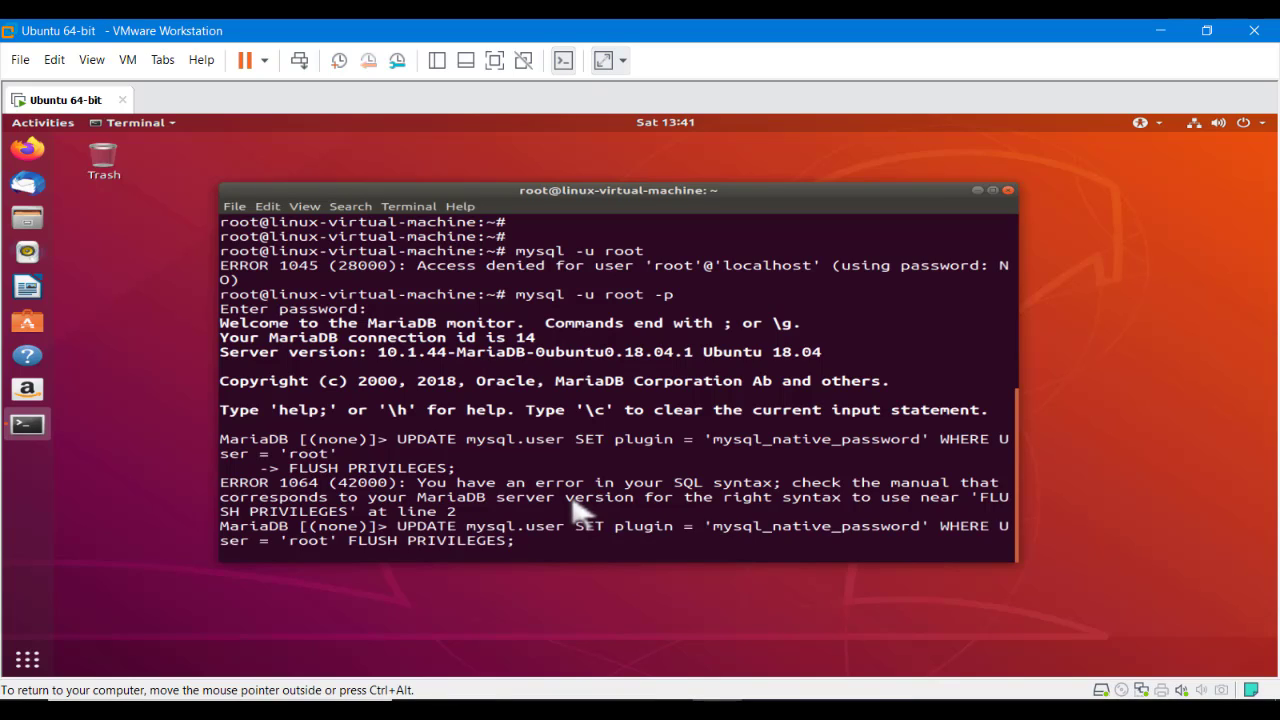
pyautogui.write('quit')
pyautogui.press('Return')
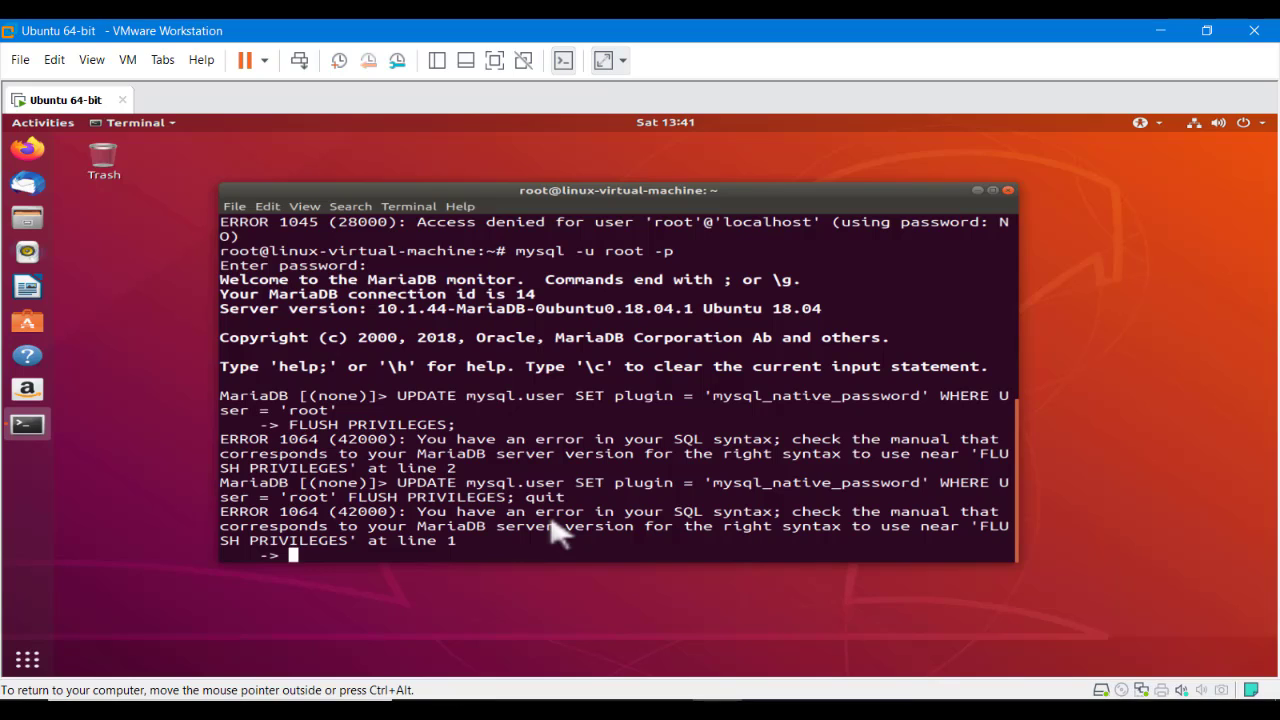
pyautogui.write('exo')
pyautogui.write('t')
pyautogui.press('Return')
pyautogui.write('exit')
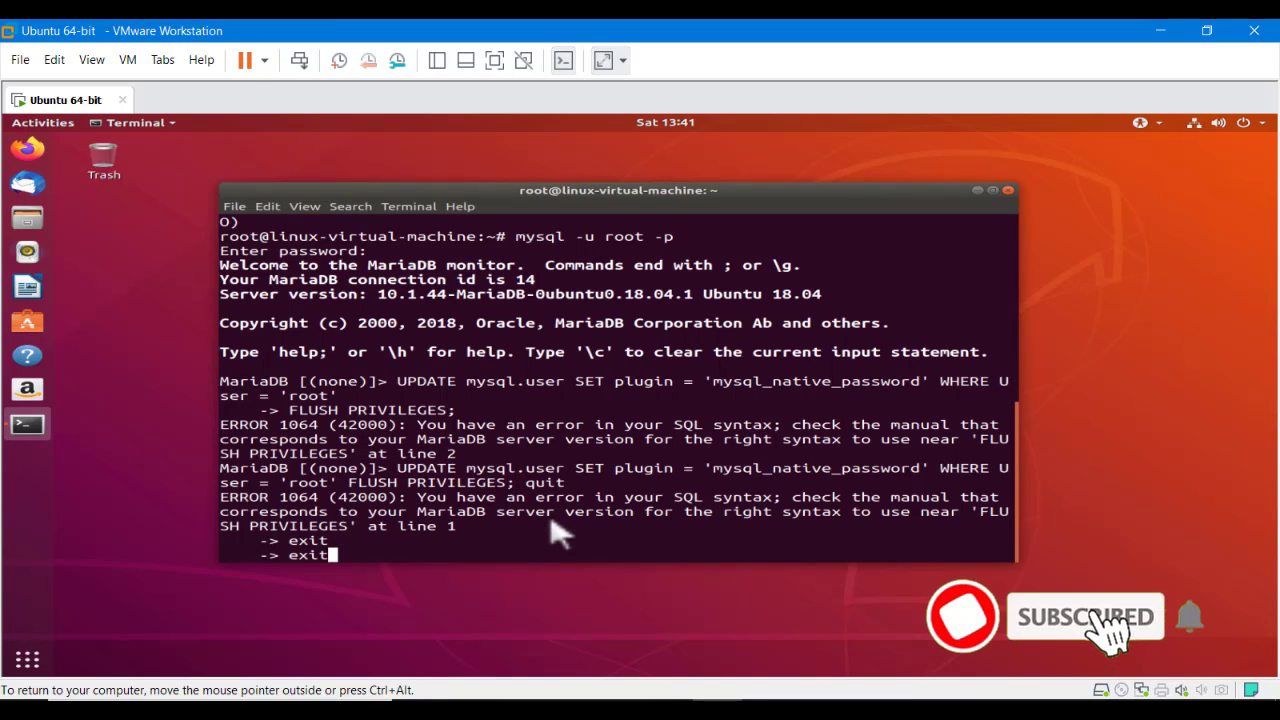
pyautogui.press('BackSpace')
pyautogui.press('BackSpace')
pyautogui.press('BackSpace')
pyautogui.press('BackSpace')
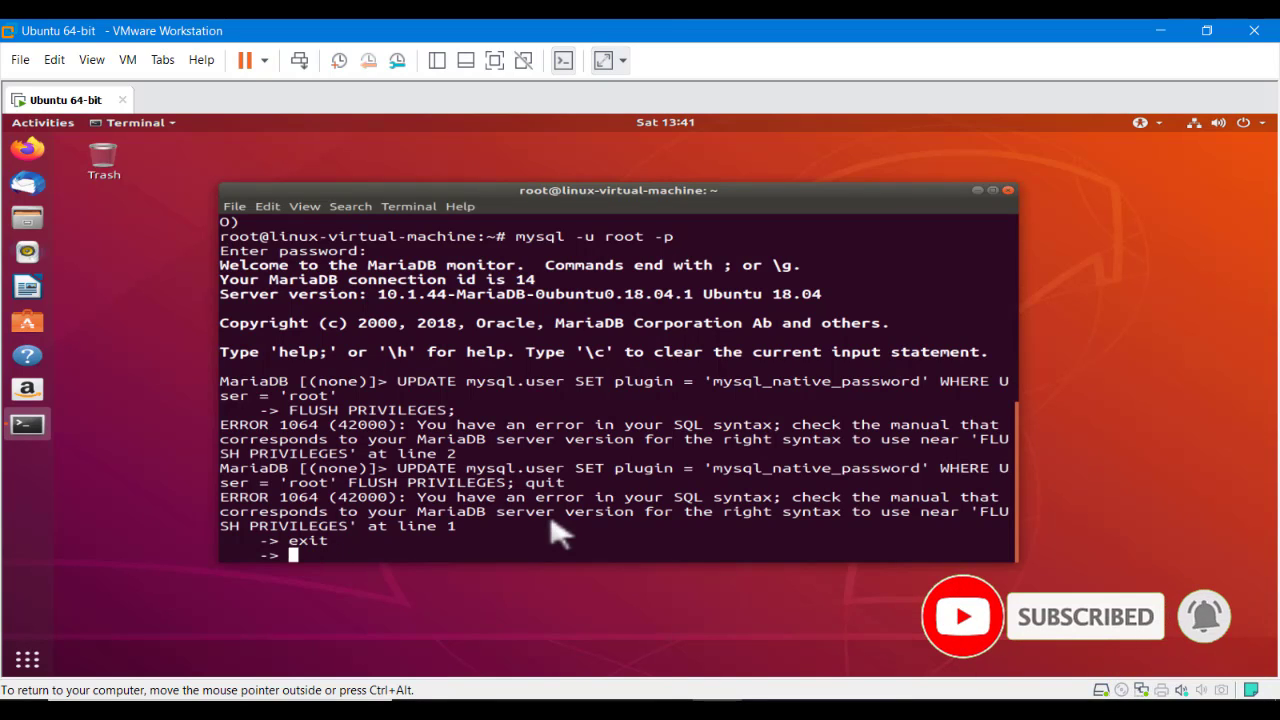
pyautogui.hotkey('ctrl', 'c')
pyautogui.press('Return')
pyautogui.press('Return')
pyautogui.write('clear')
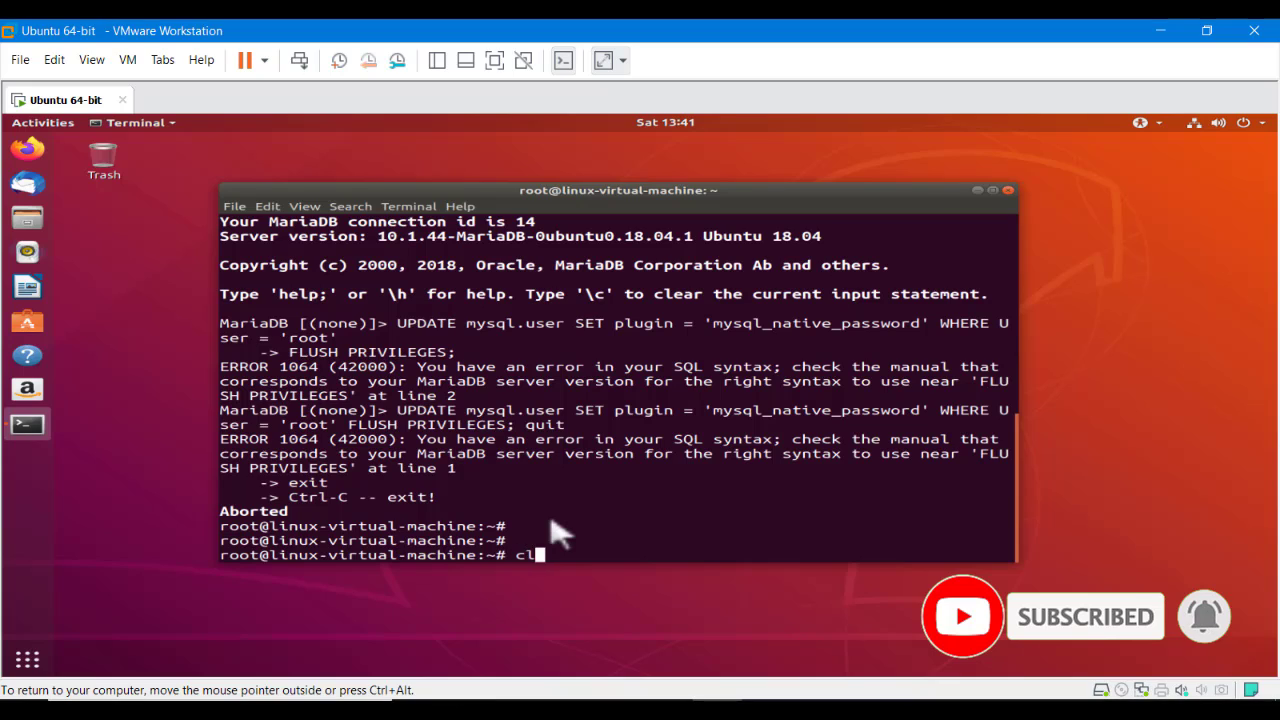
pyautogui.press('Return')
pyautogui.press('Return')
pyautogui.press('Return')
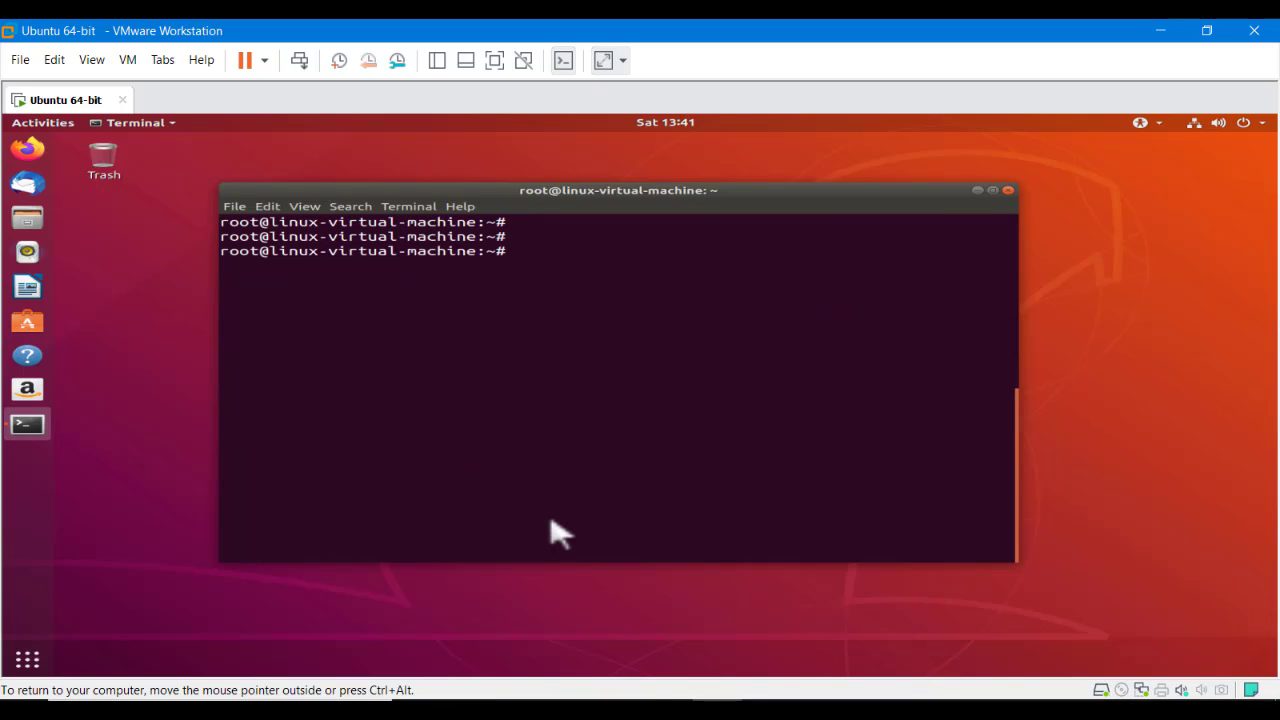
# Log back into MariaDB by recalling the mysql -u root -p command
pyautogui.press('Up')
pyautogui.press('Up')
pyautogui.press('Return')
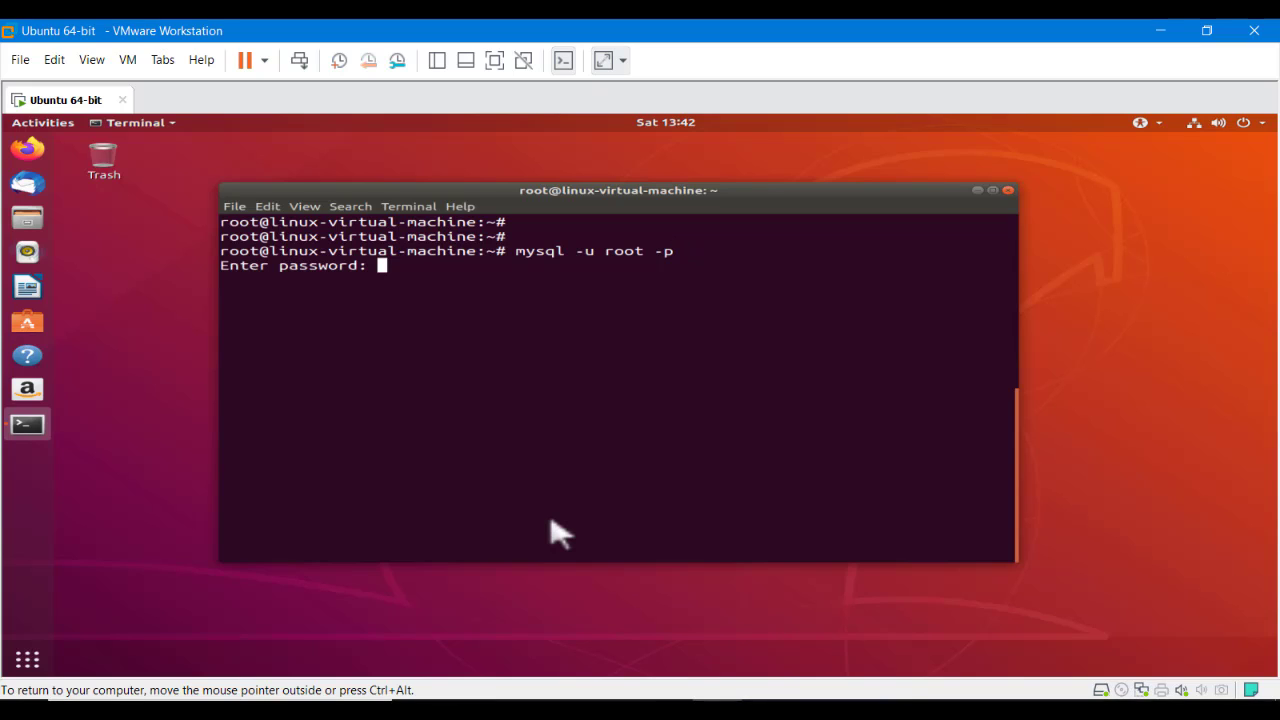
pyautogui.press('Return')
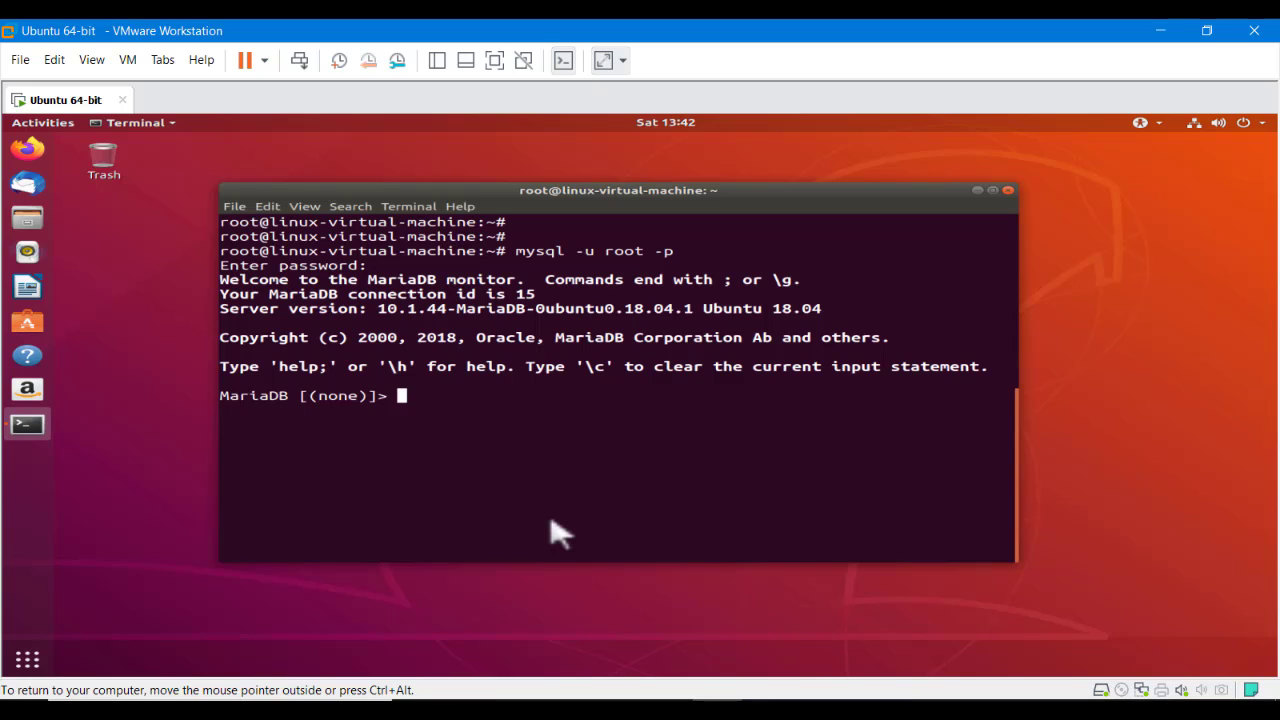
# Copy the UPDATE, FLUSH PRIVILEGES and QUIT lines from Word and paste them to run in MariaDB
pyautogui.hotkey('alt', 'Tab')
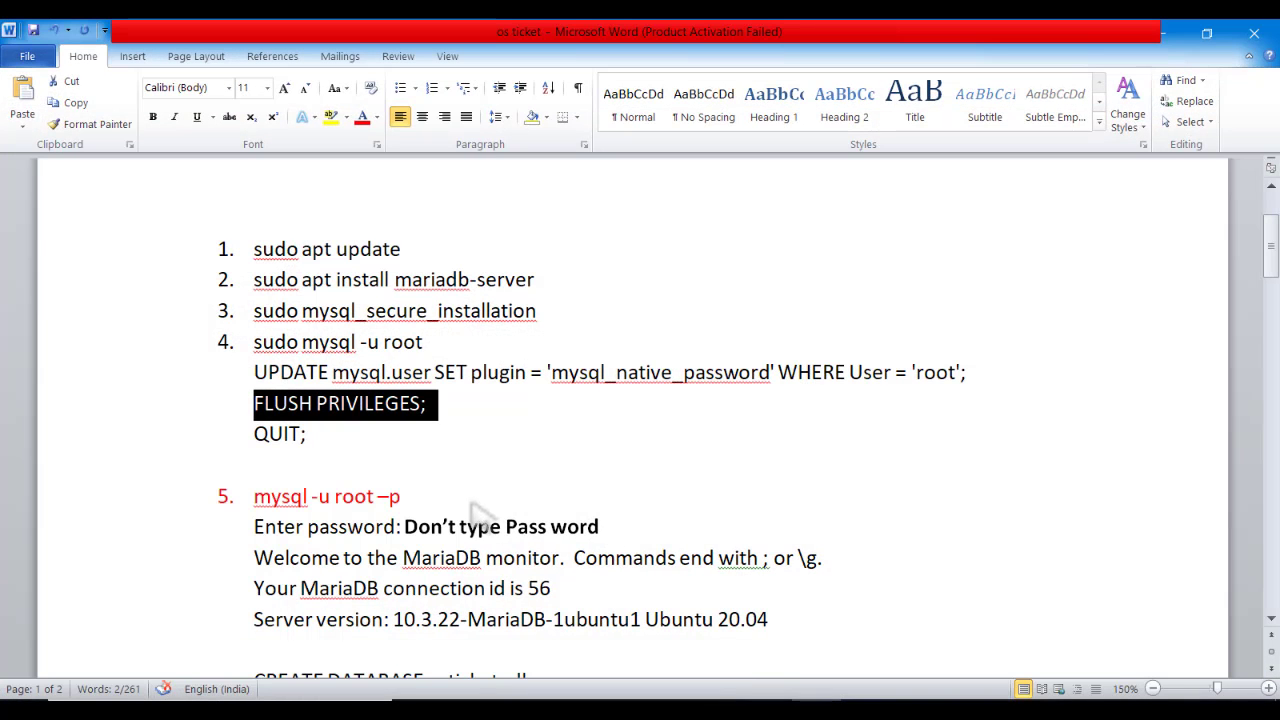
pyautogui.click(363, 457)
pyautogui.moveTo(334, 449); pyautogui.dragTo(255, 392)
pyautogui.rightClick(270, 405)
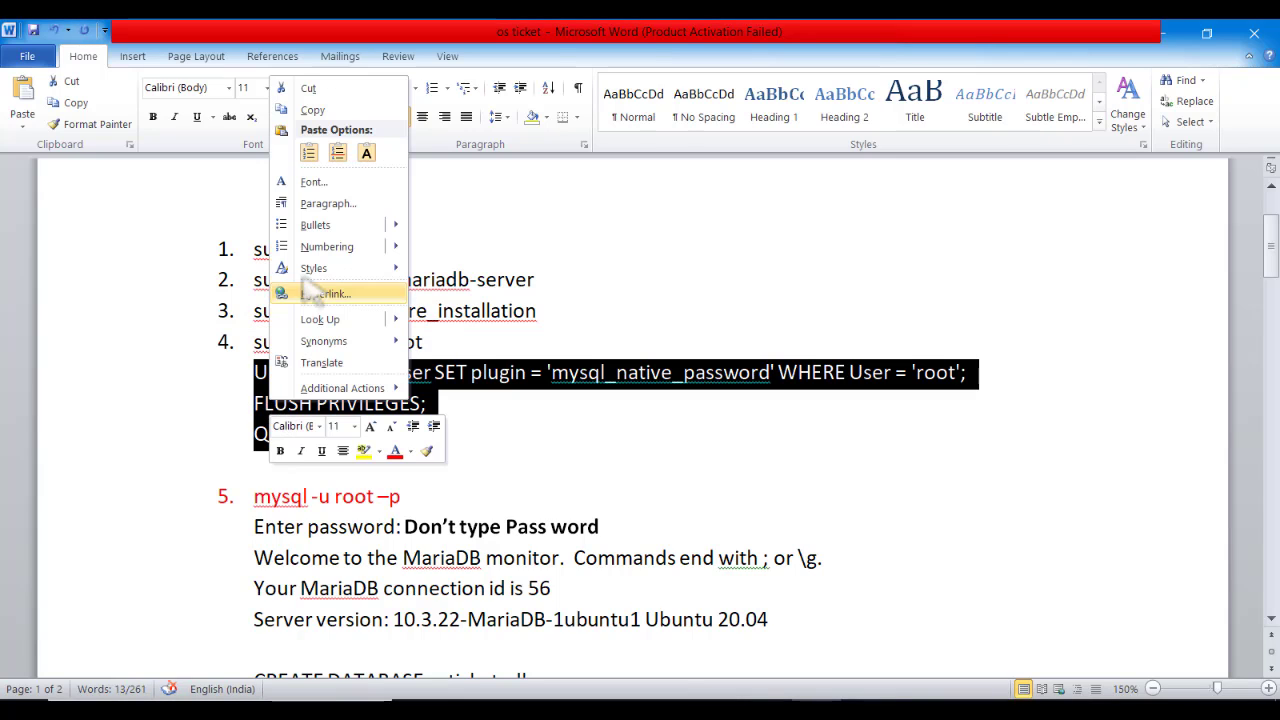
pyautogui.click(312, 110)
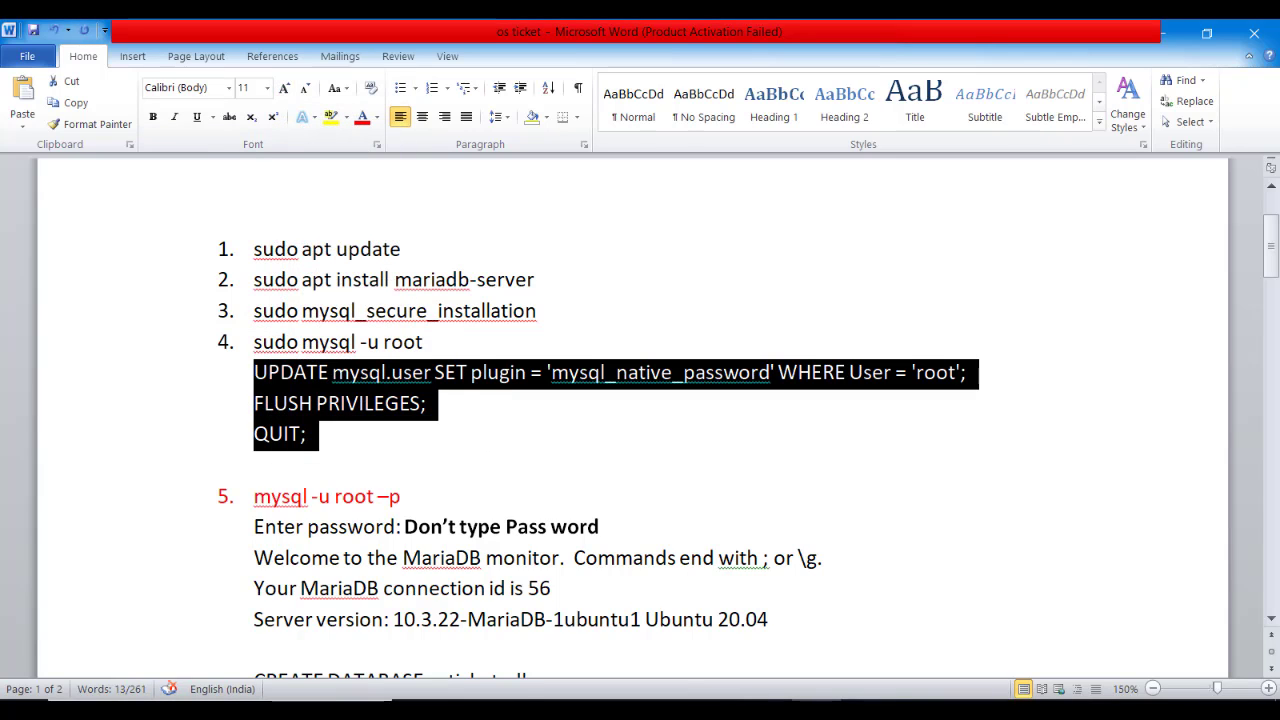
pyautogui.hotkey('alt', 'Tab')
pyautogui.rightClick(429, 400)
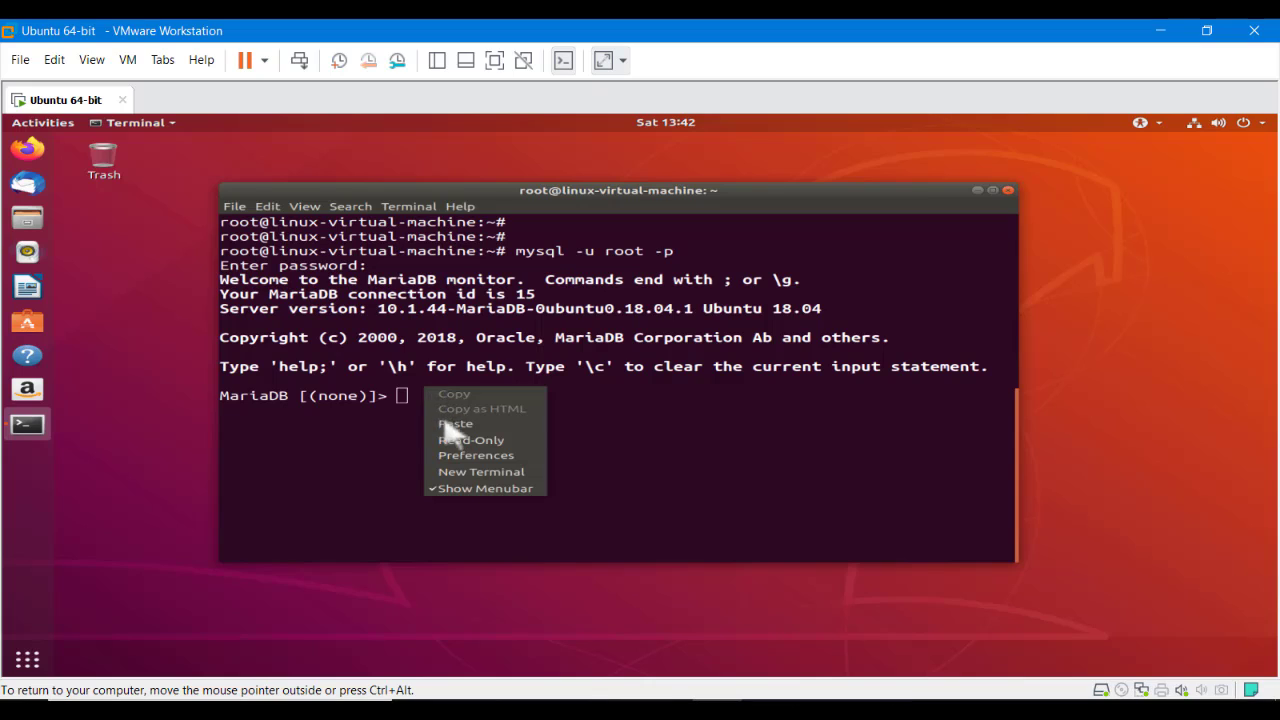
pyautogui.click(455, 427)
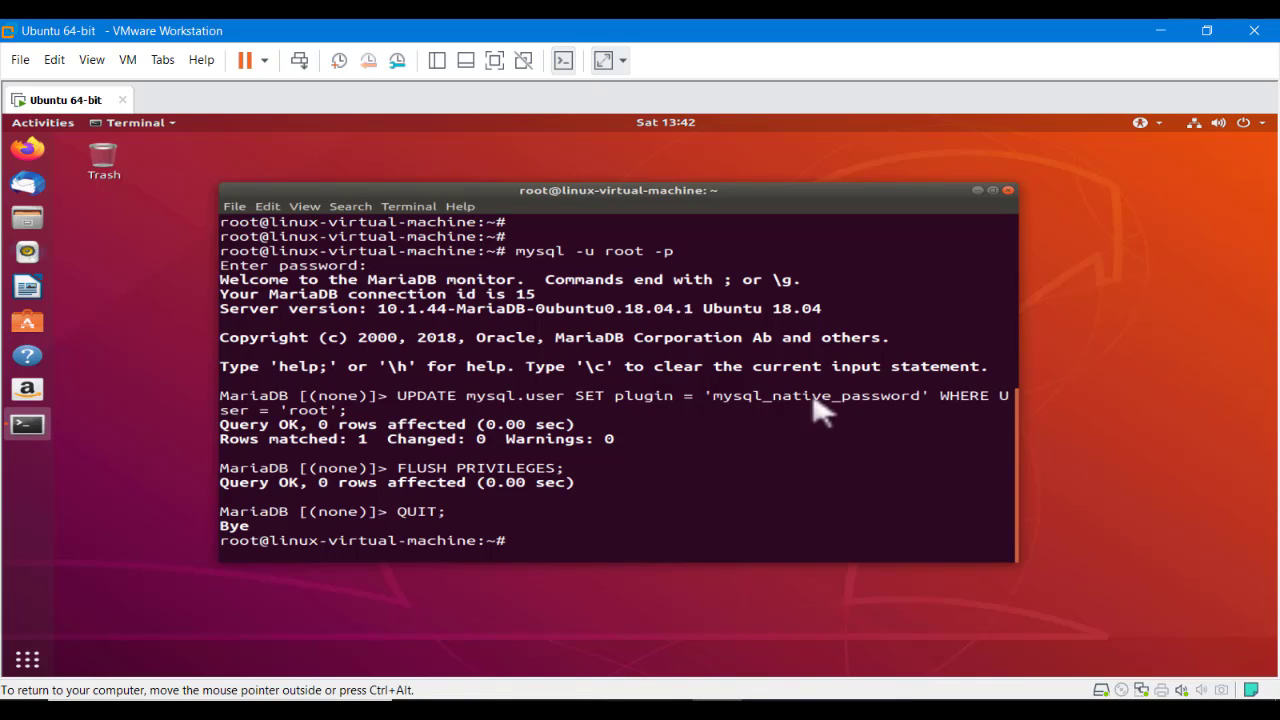
# Clear the terminal after the mysql_native_password update succeeds
pyautogui.doubleClick(307, 410)
pyautogui.click(455, 528)
pyautogui.write('clear')
pyautogui.press('Return')
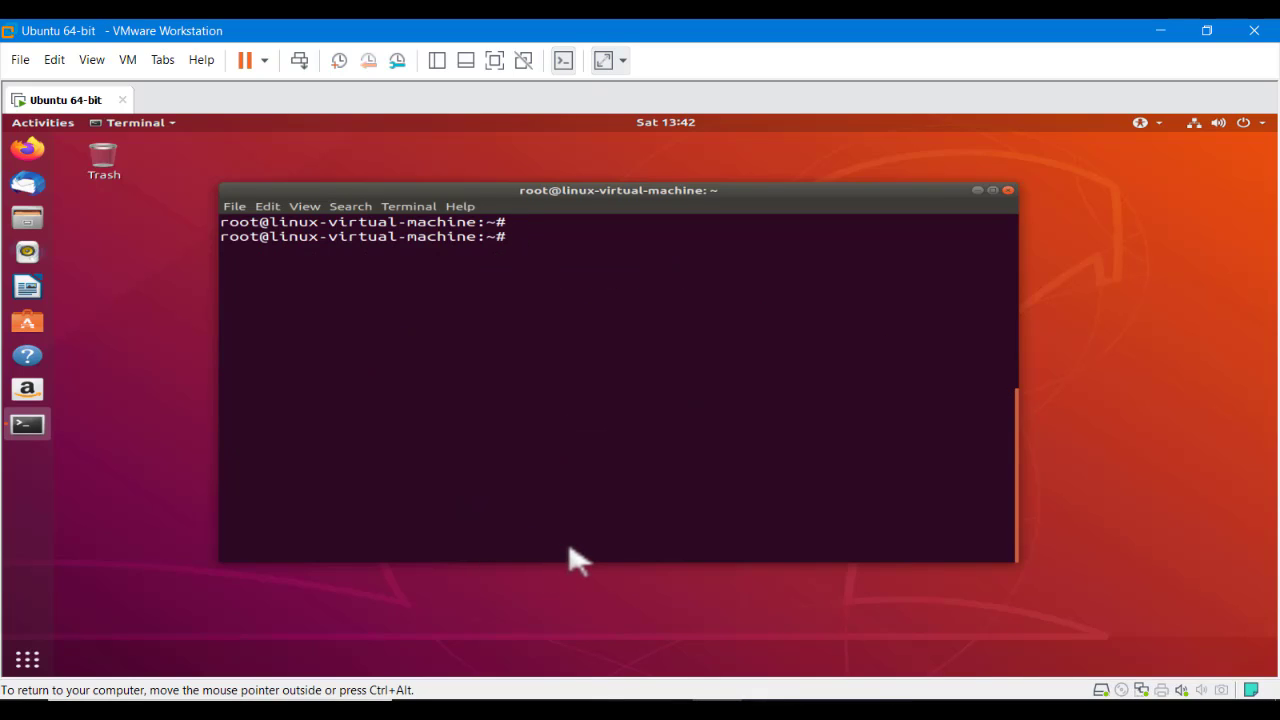
# Recall 'mysql -u root -p' from history and log into MariaDB as root with an empty password
pyautogui.press('Up')
pyautogui.press('Up')
pyautogui.press('Down')
pyautogui.press('Up')
pyautogui.press('Down')
pyautogui.press('Up')
pyautogui.press('Return')
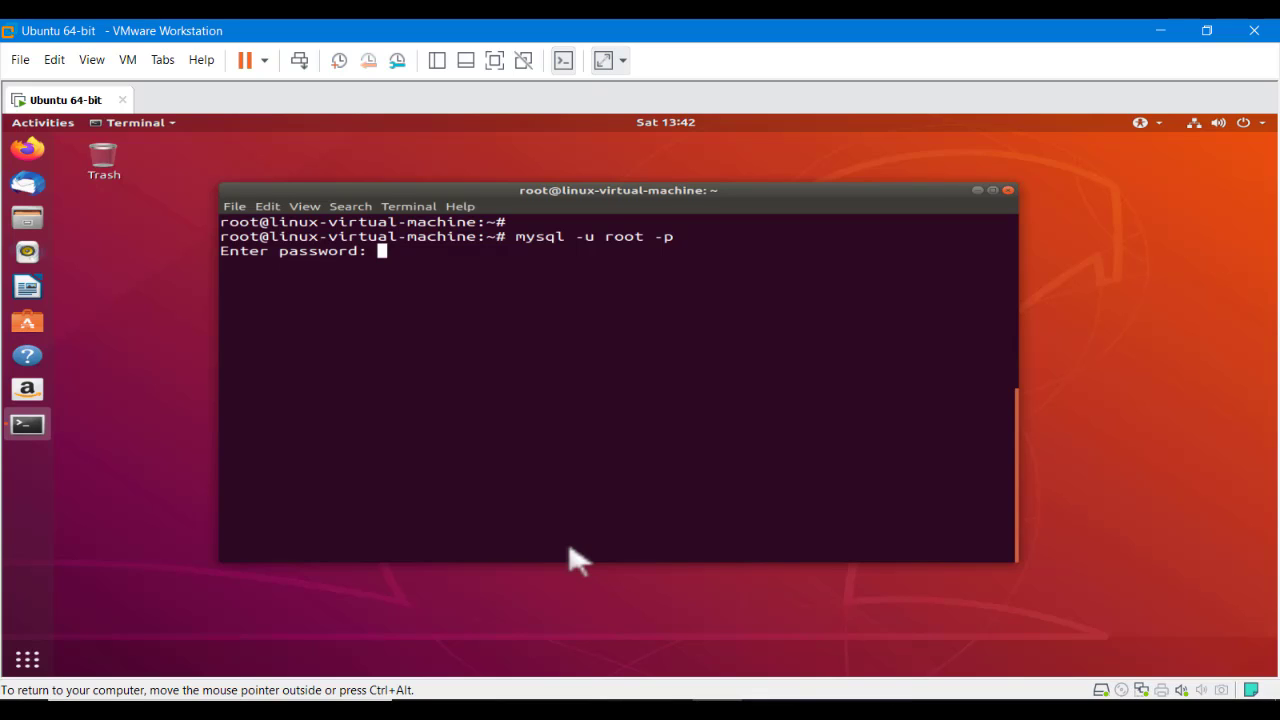
pyautogui.press('Return')
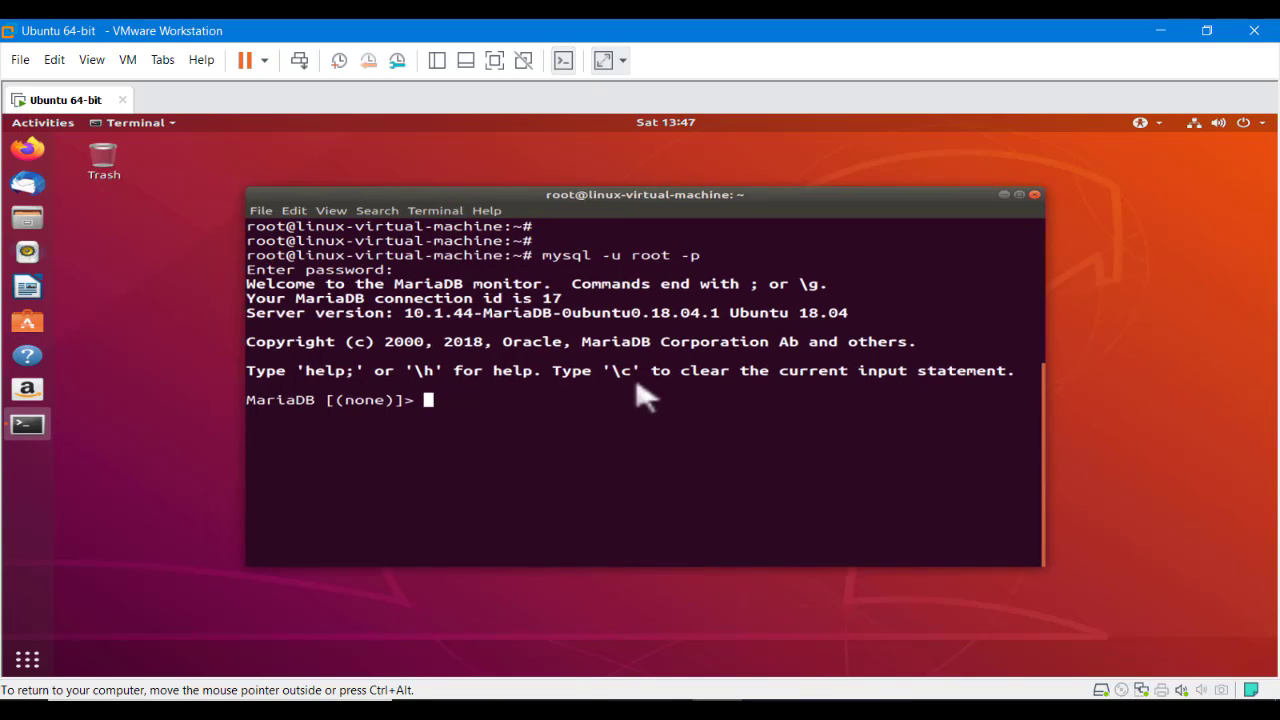
pyautogui.press('super+d')
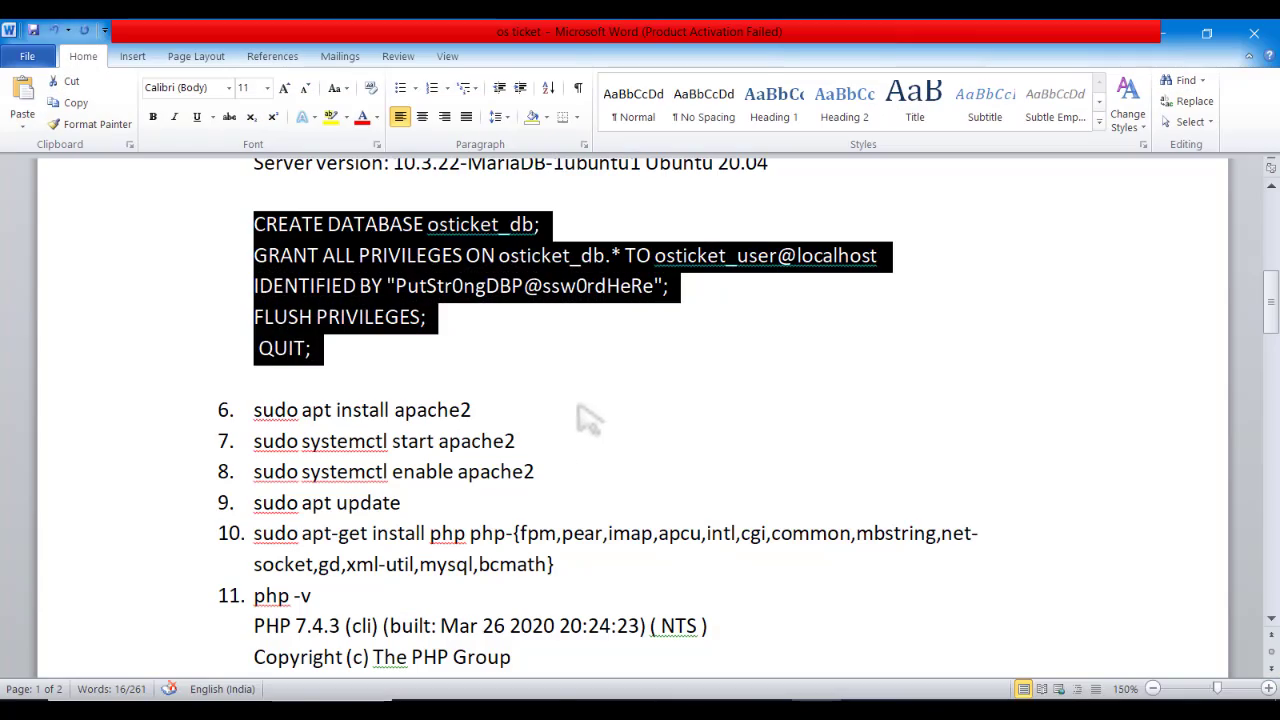
# Review the database name, GRANT line, user password and FLUSH PRIVILEGES line in the Word notes
pyautogui.click(586, 417)
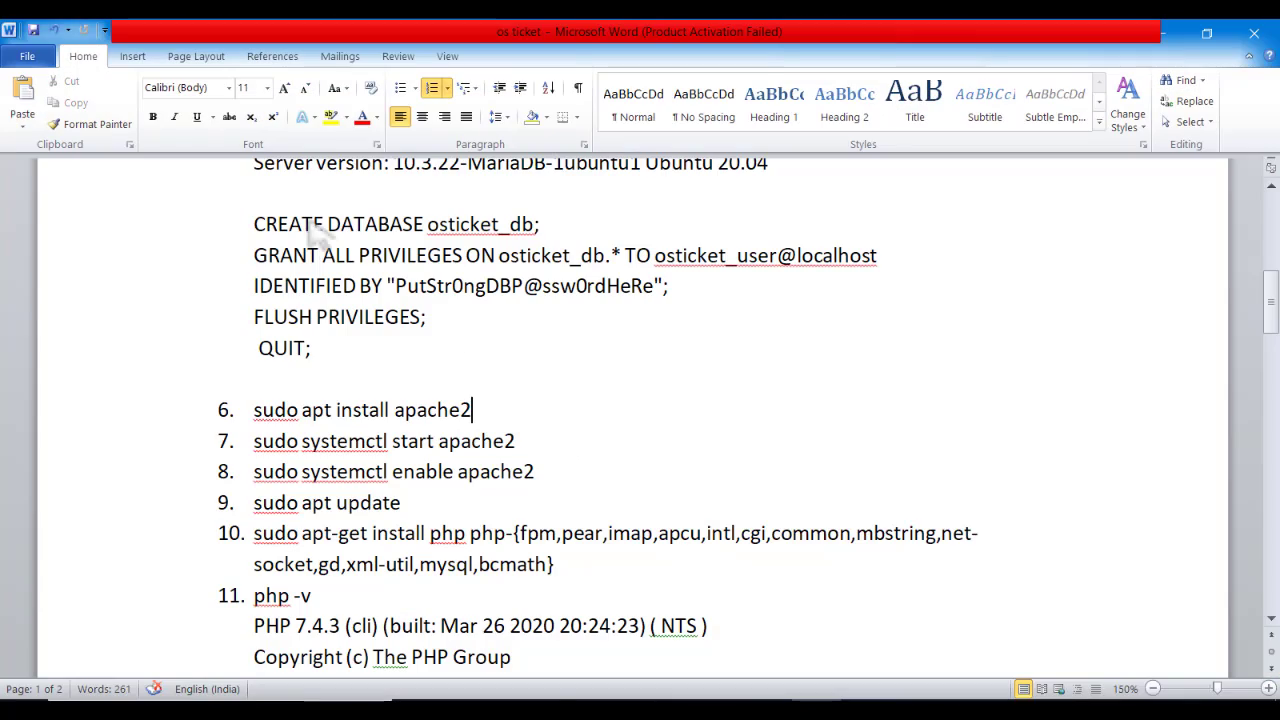
pyautogui.moveTo(420, 228); pyautogui.dragTo(519, 226)
pyautogui.click(595, 243)
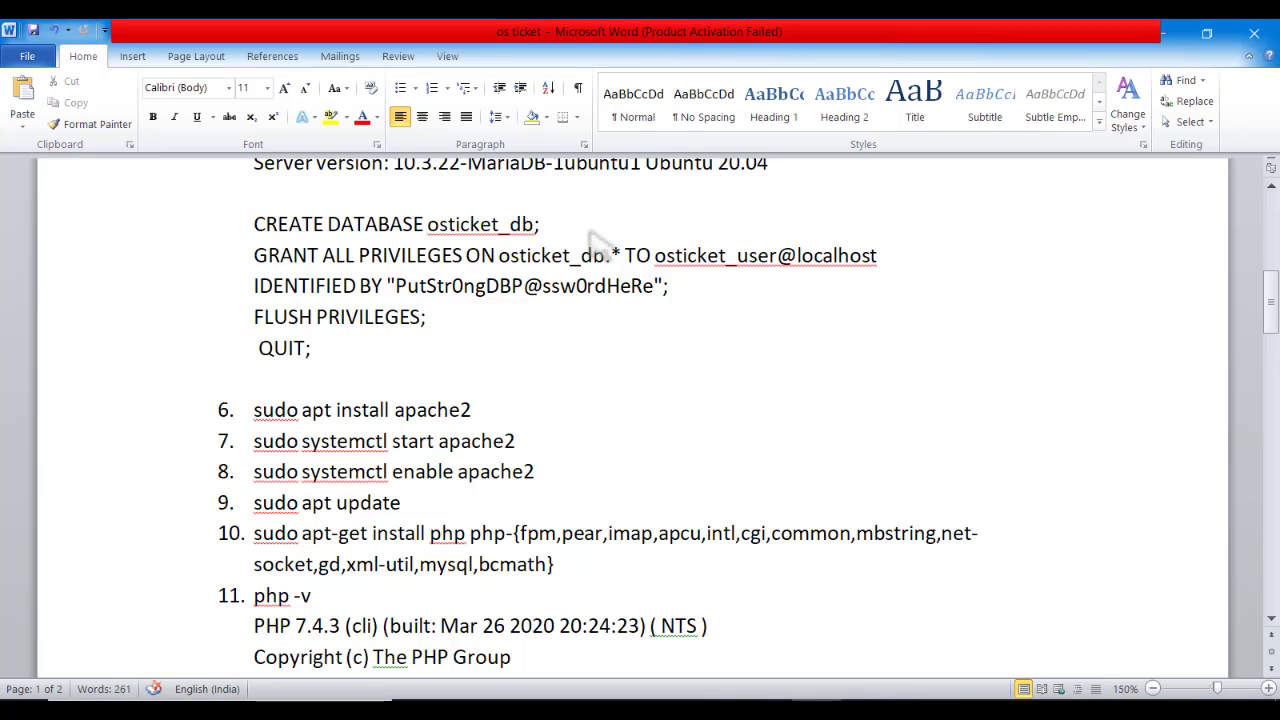
pyautogui.moveTo(545, 229); pyautogui.dragTo(510, 226)
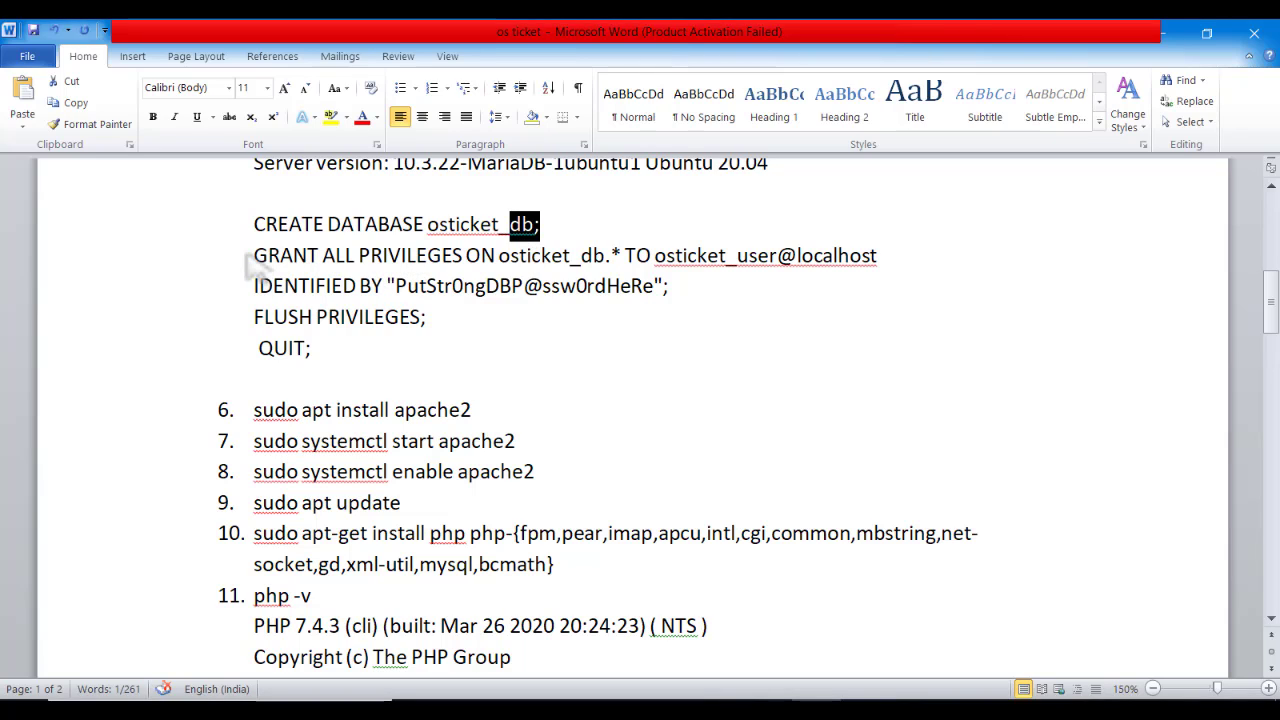
pyautogui.moveTo(252, 258); pyautogui.dragTo(420, 262)
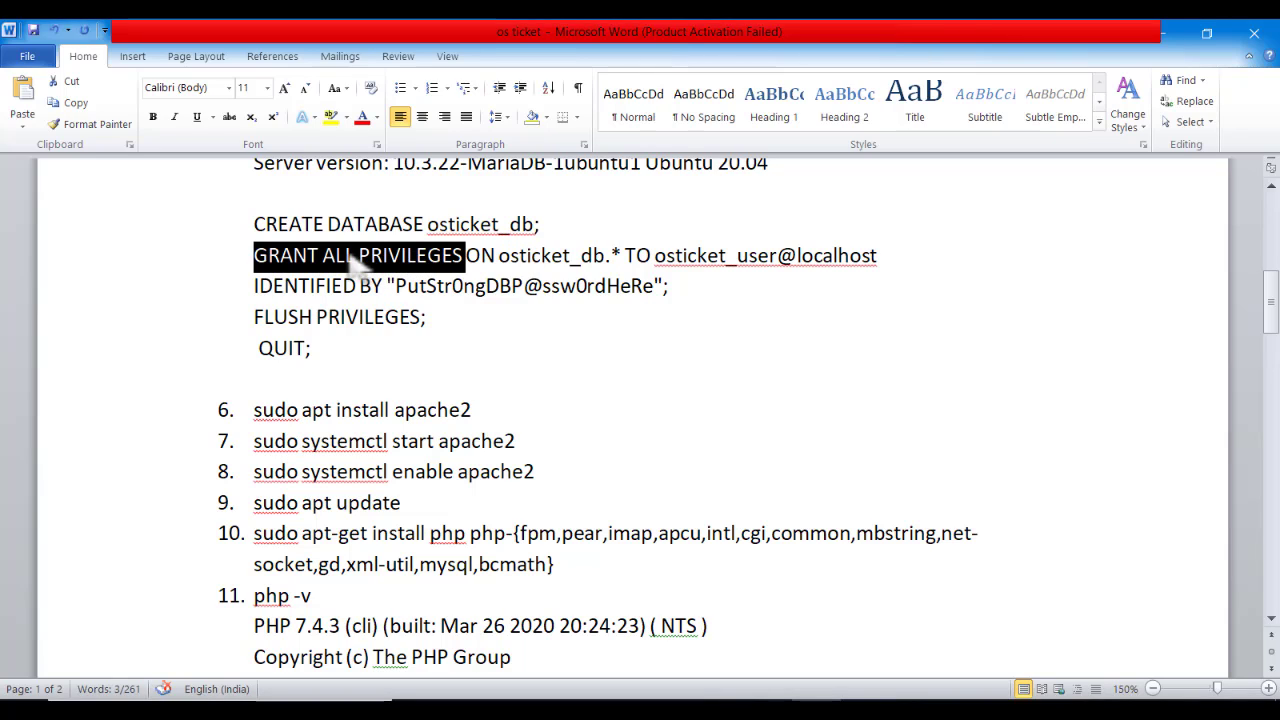
pyautogui.moveTo(396, 289); pyautogui.dragTo(557, 297)
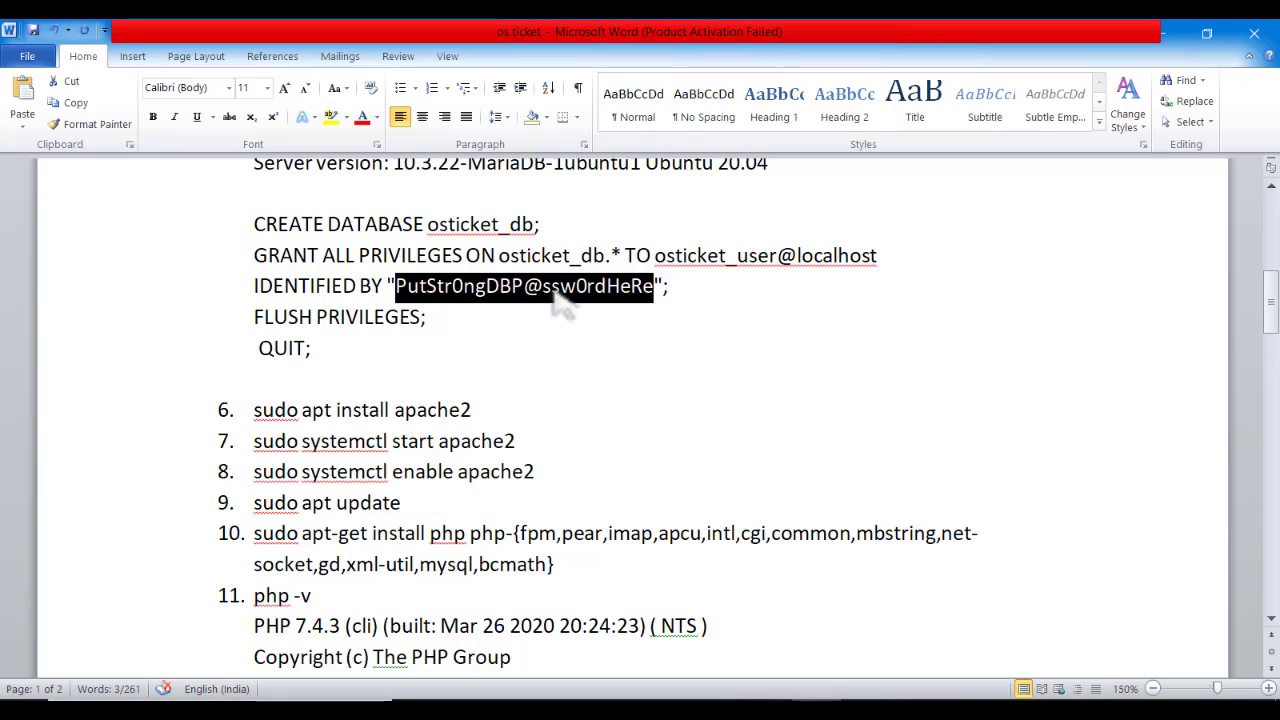
pyautogui.moveTo(880, 266); pyautogui.dragTo(770, 266)
pyautogui.click(692, 303)
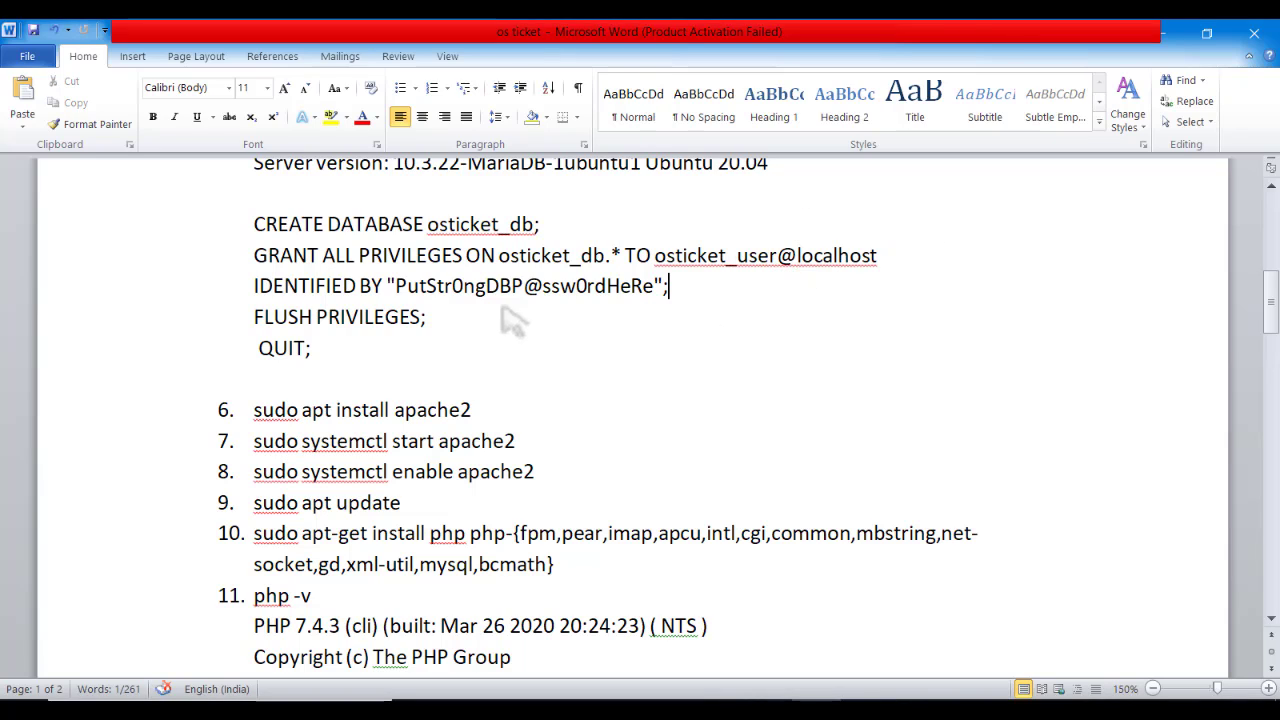
pyautogui.moveTo(428, 320); pyautogui.dragTo(257, 320)
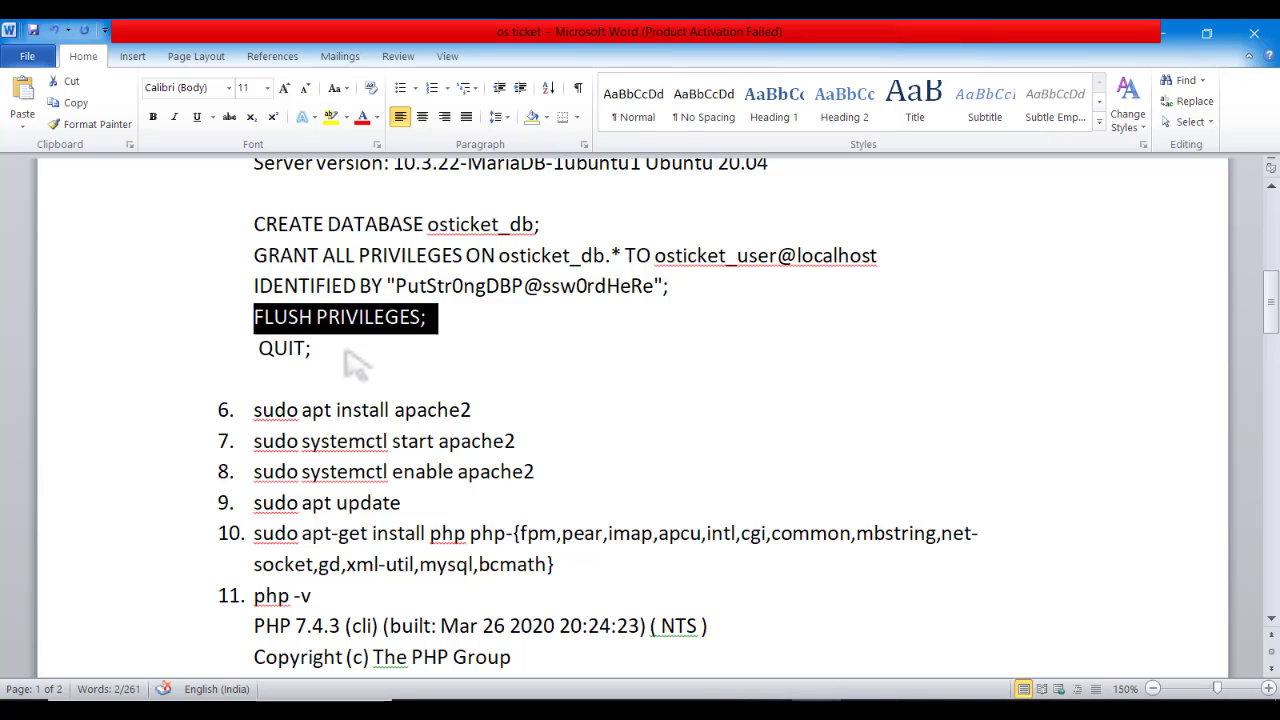
# Copy the CREATE DATABASE osticket_db through QUIT; commands from the notes
pyautogui.moveTo(329, 349); pyautogui.dragTo(258, 226)
pyautogui.rightClick(290, 232)
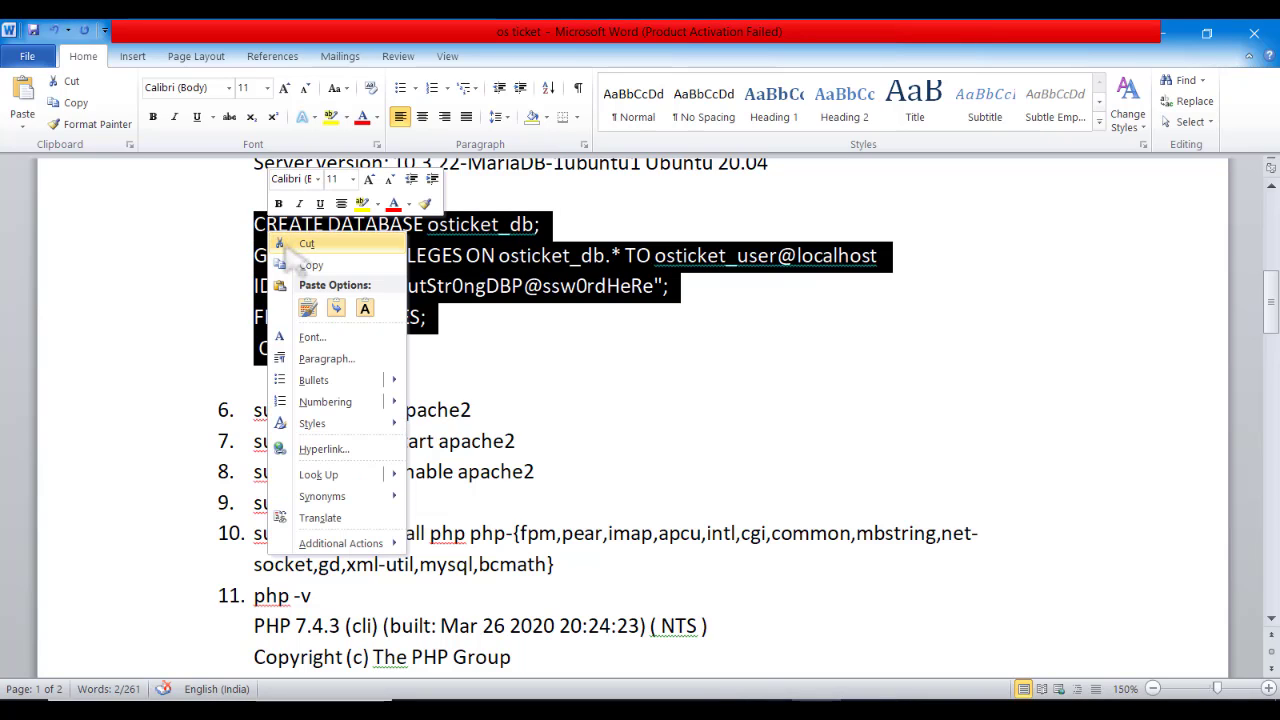
pyautogui.click(320, 263)
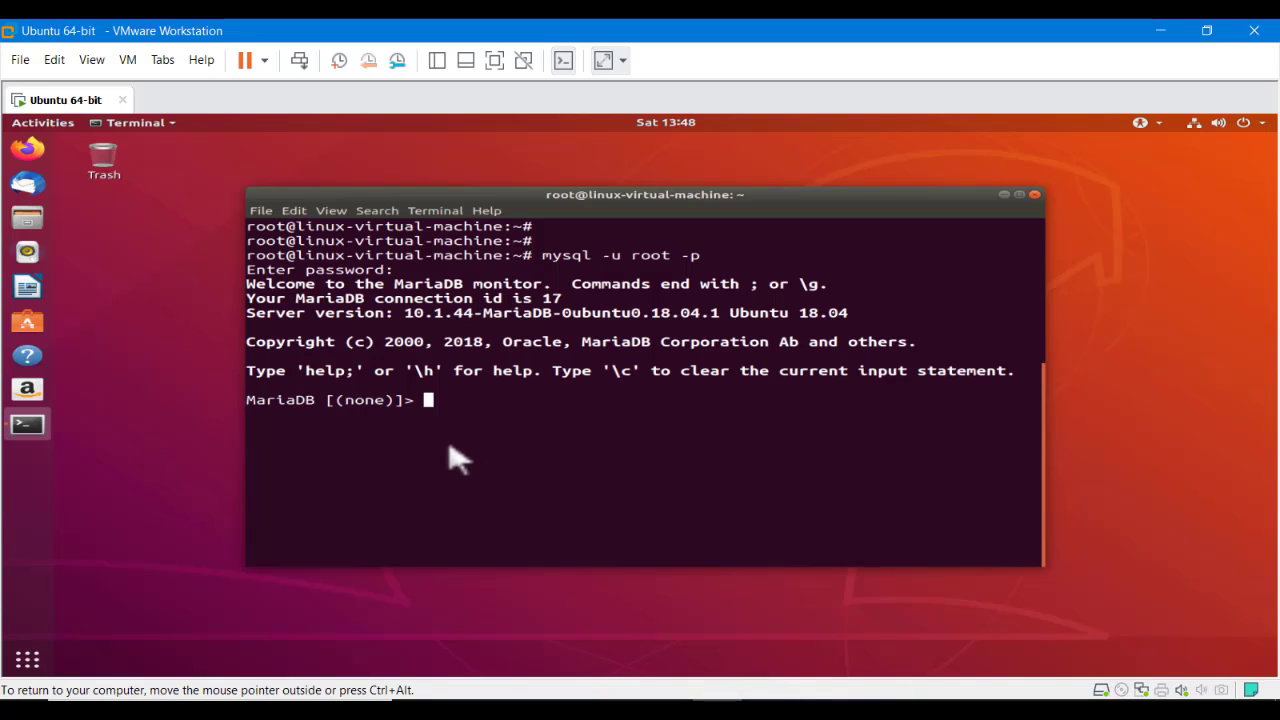
pyautogui.rightClick(450, 457)
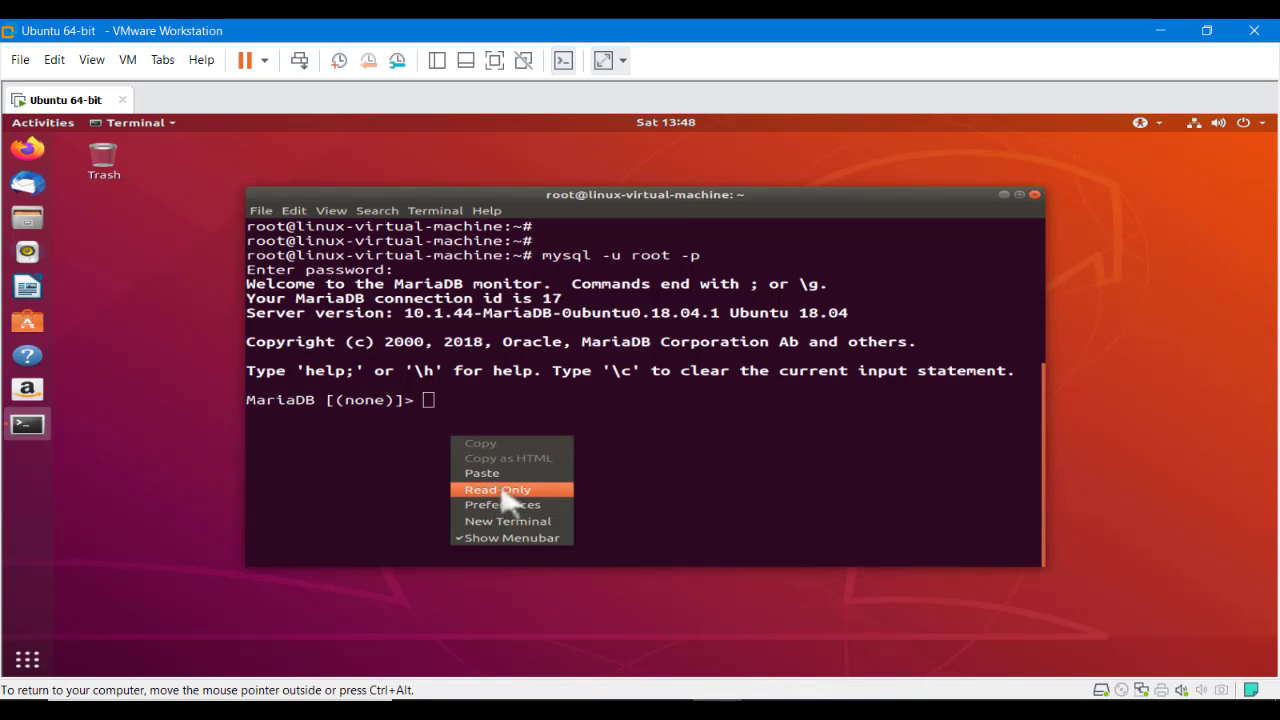
# Paste the setup SQL into MariaDB, noting osticket_db already exists, then clear the terminal
pyautogui.click(490, 472)
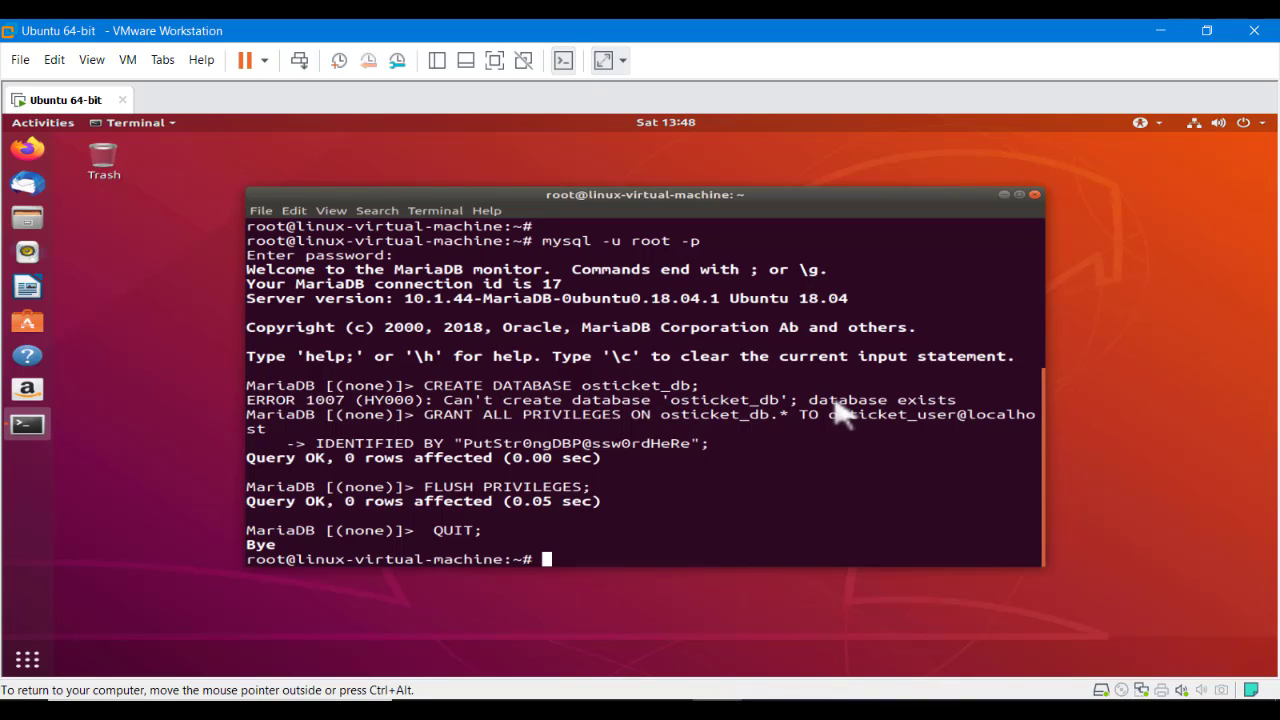
pyautogui.moveTo(809, 402); pyautogui.dragTo(995, 412)
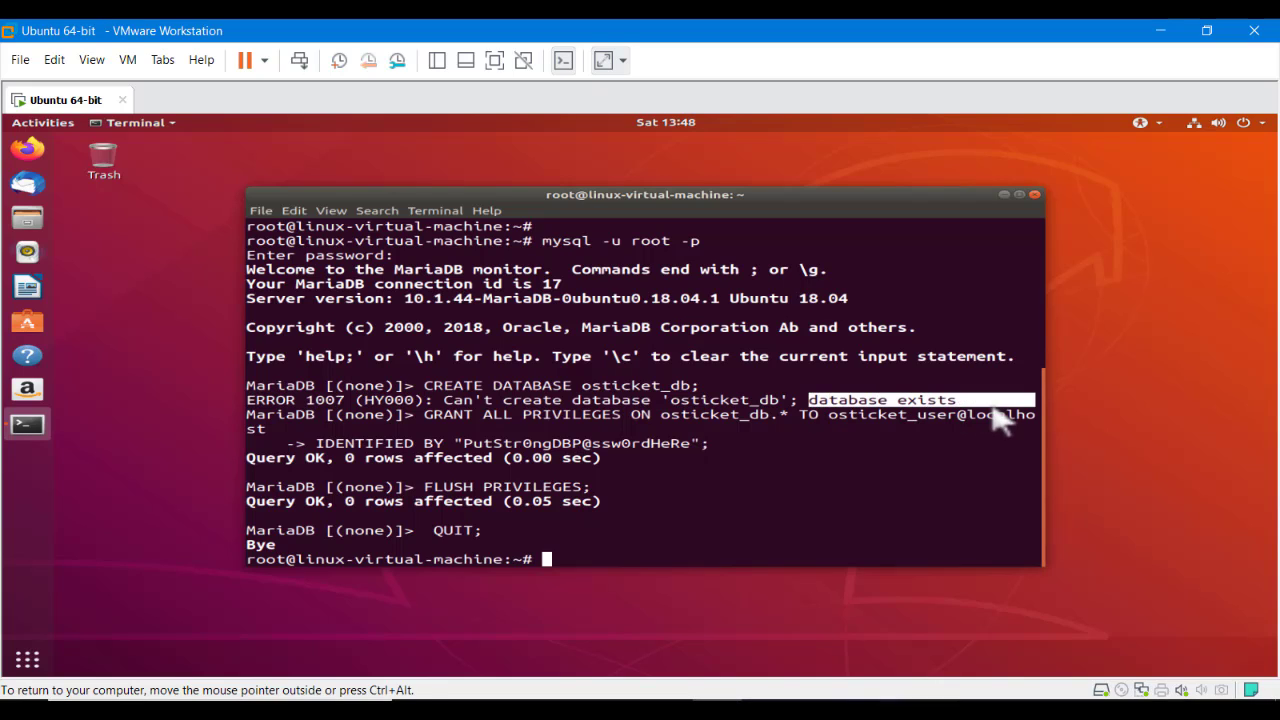
pyautogui.doubleClick(712, 386)
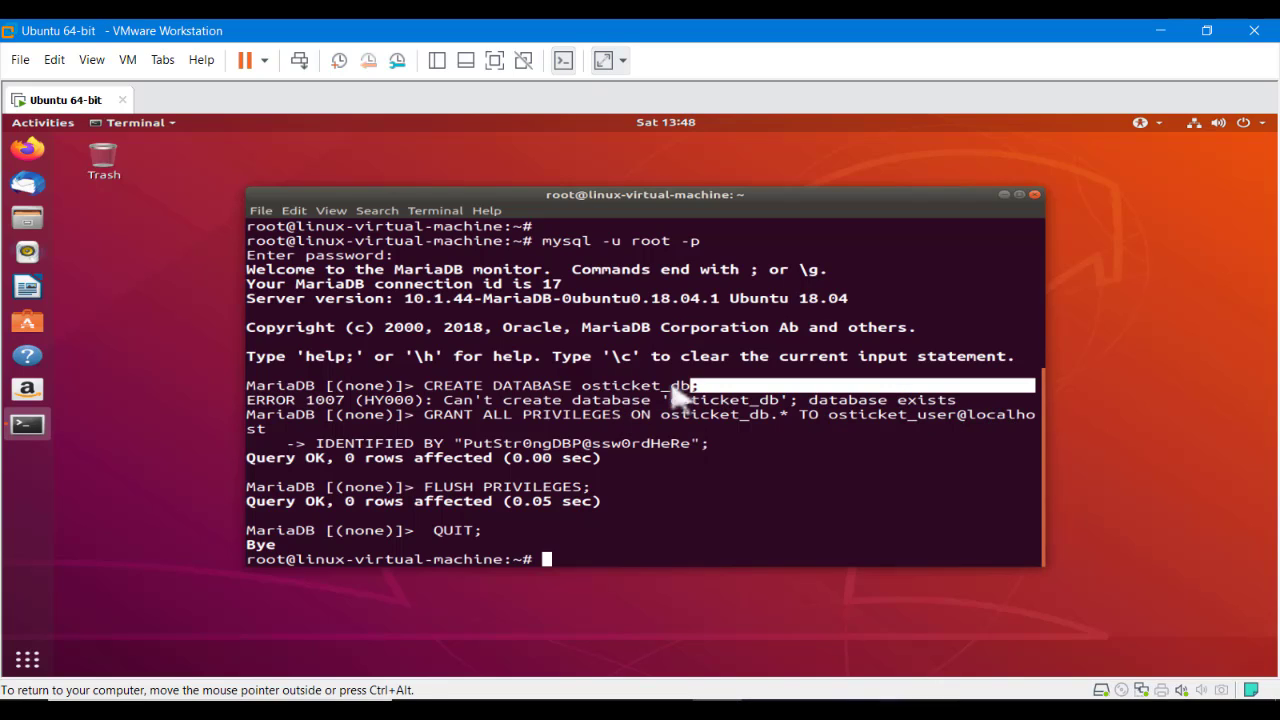
pyautogui.moveTo(680, 398); pyautogui.dragTo(580, 398)
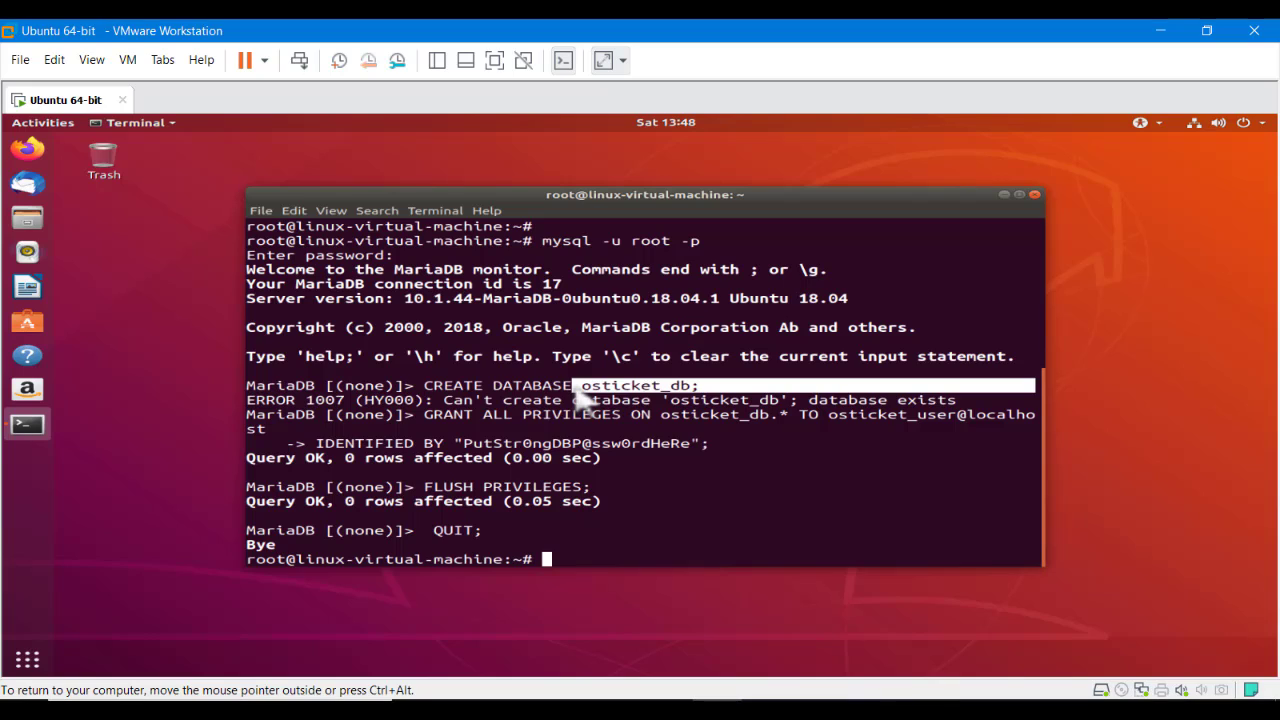
pyautogui.click(577, 392)
pyautogui.moveTo(802, 400); pyautogui.dragTo(243, 409)
pyautogui.click(597, 457)
pyautogui.write('c')
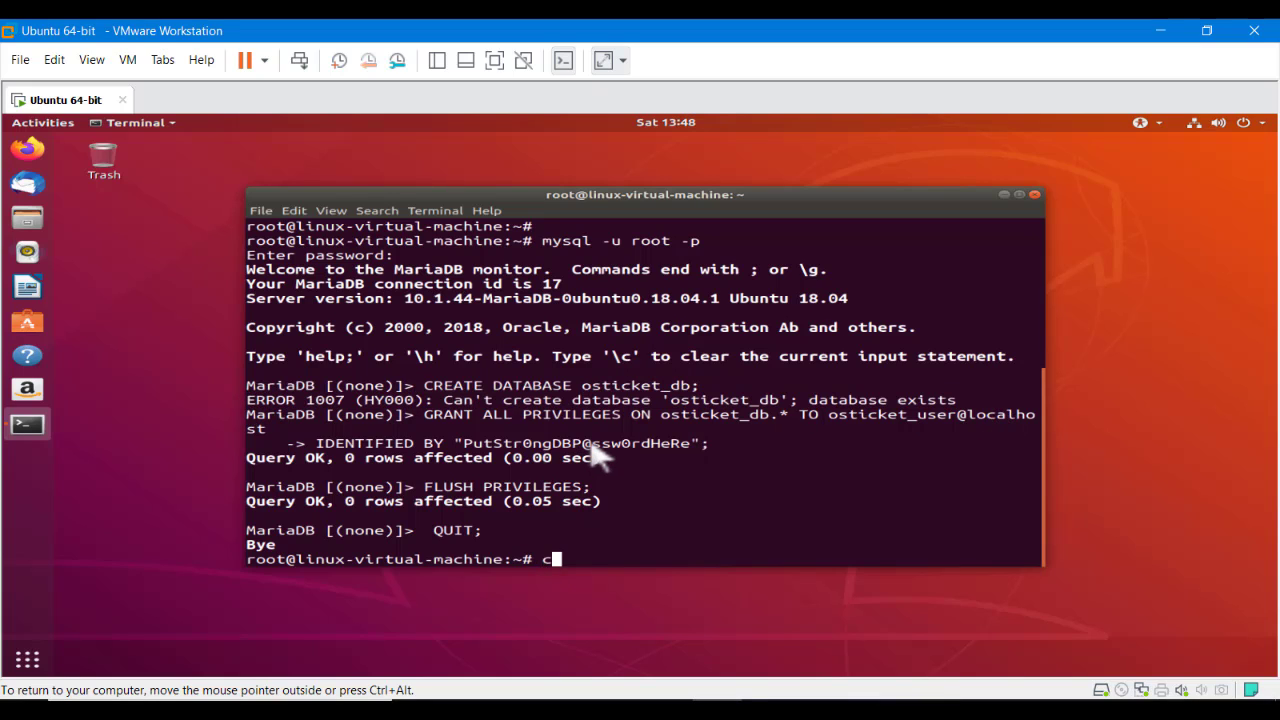
pyautogui.write('lear')
pyautogui.press('Return')
pyautogui.press('Return')
pyautogui.press('Return')
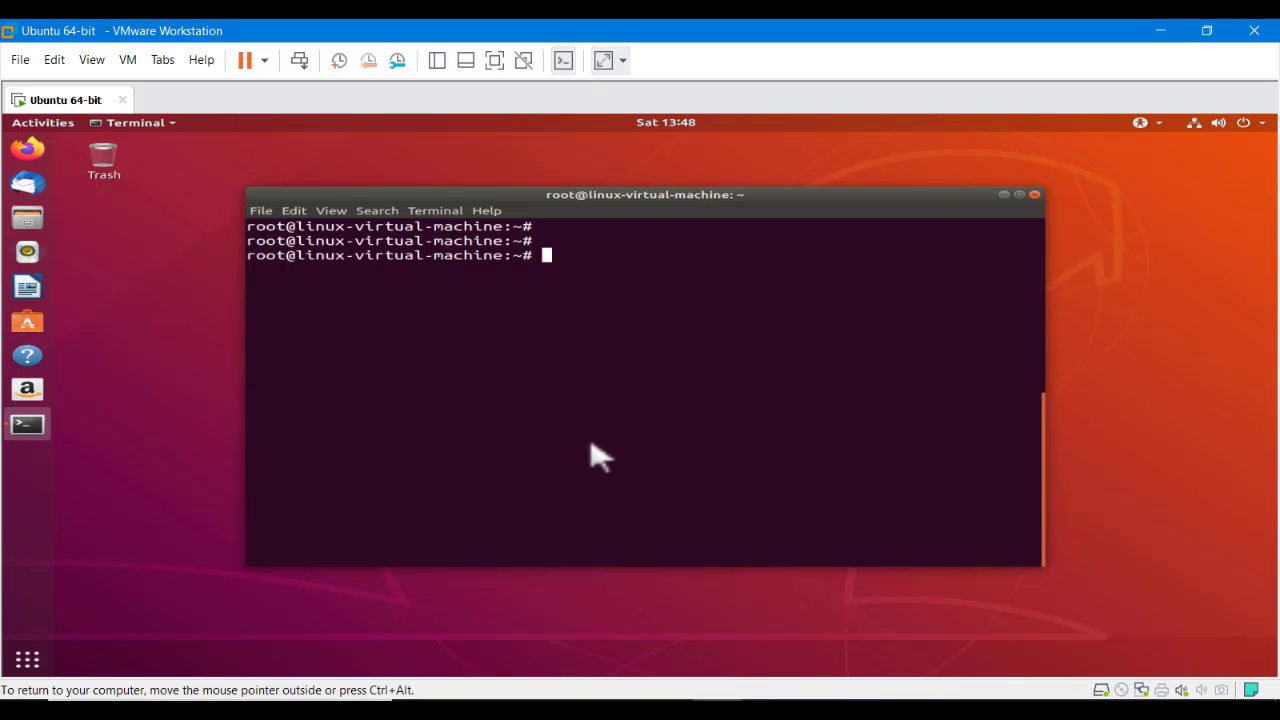
# Install all apache2 packages with apt, answering y to confirm
pyautogui.write('apt install a')
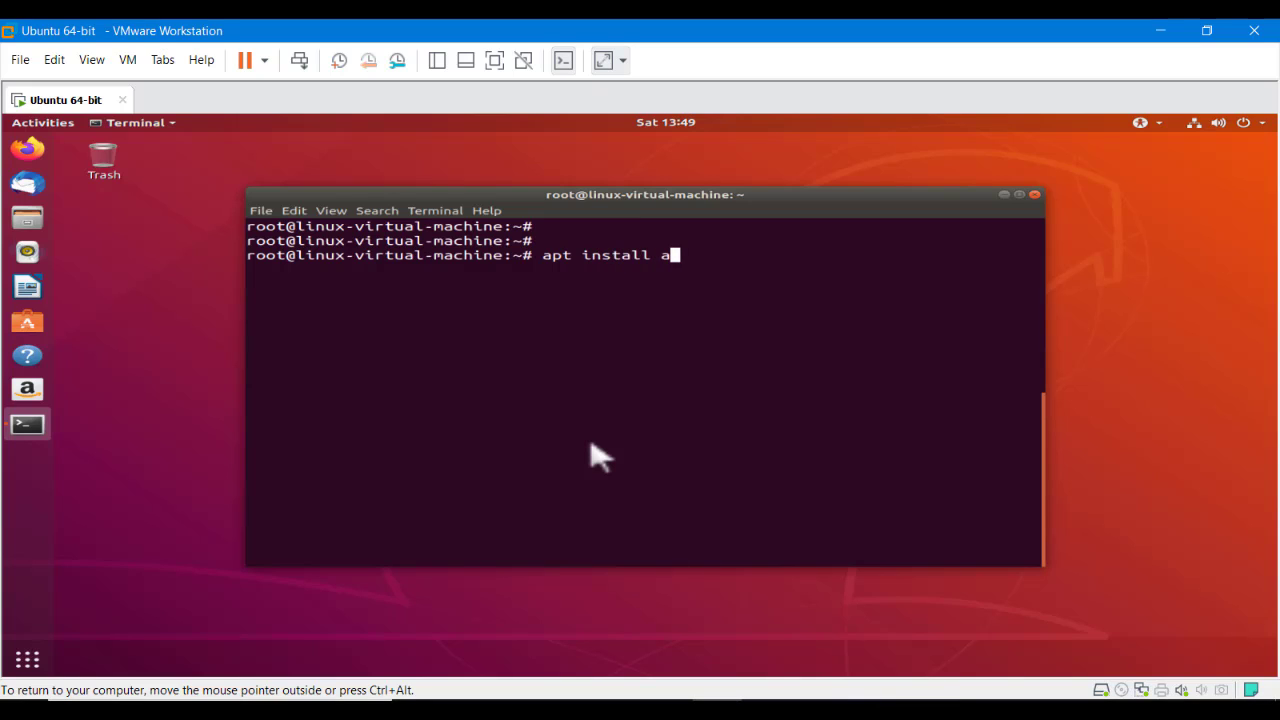
pyautogui.write('pache2*')
pyautogui.press('Return')
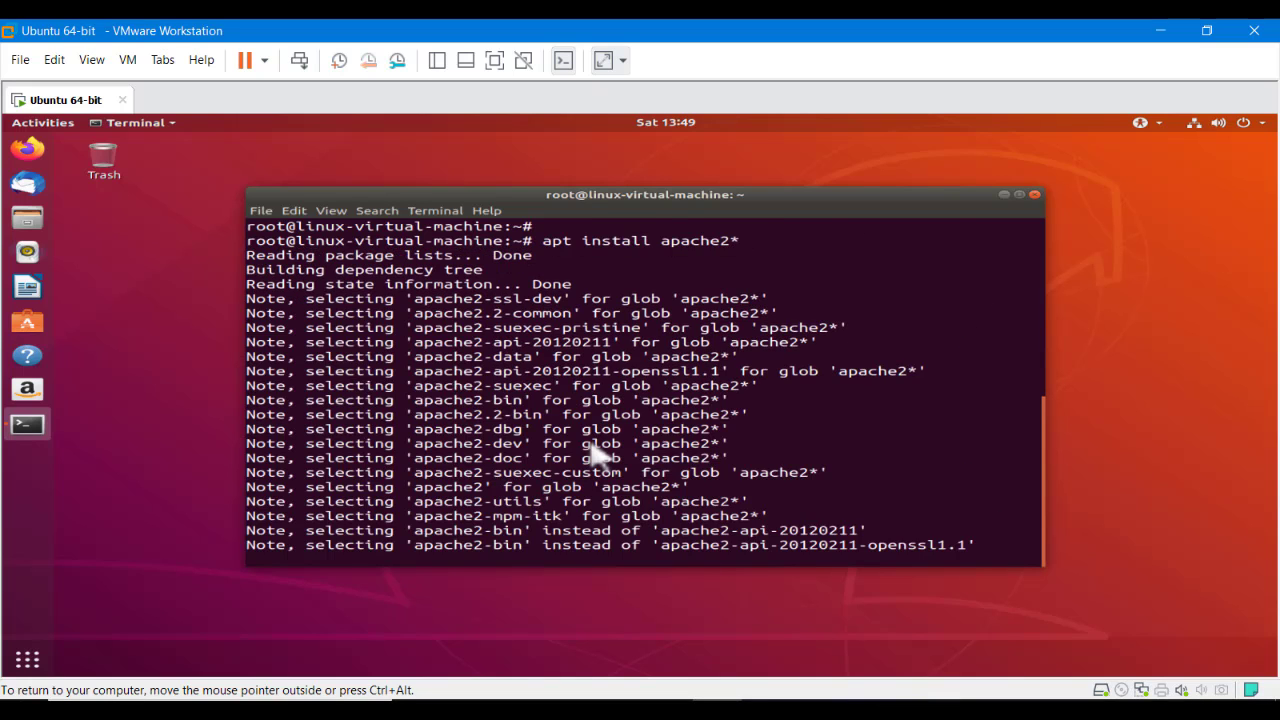
pyautogui.write('y')
pyautogui.press('Return')
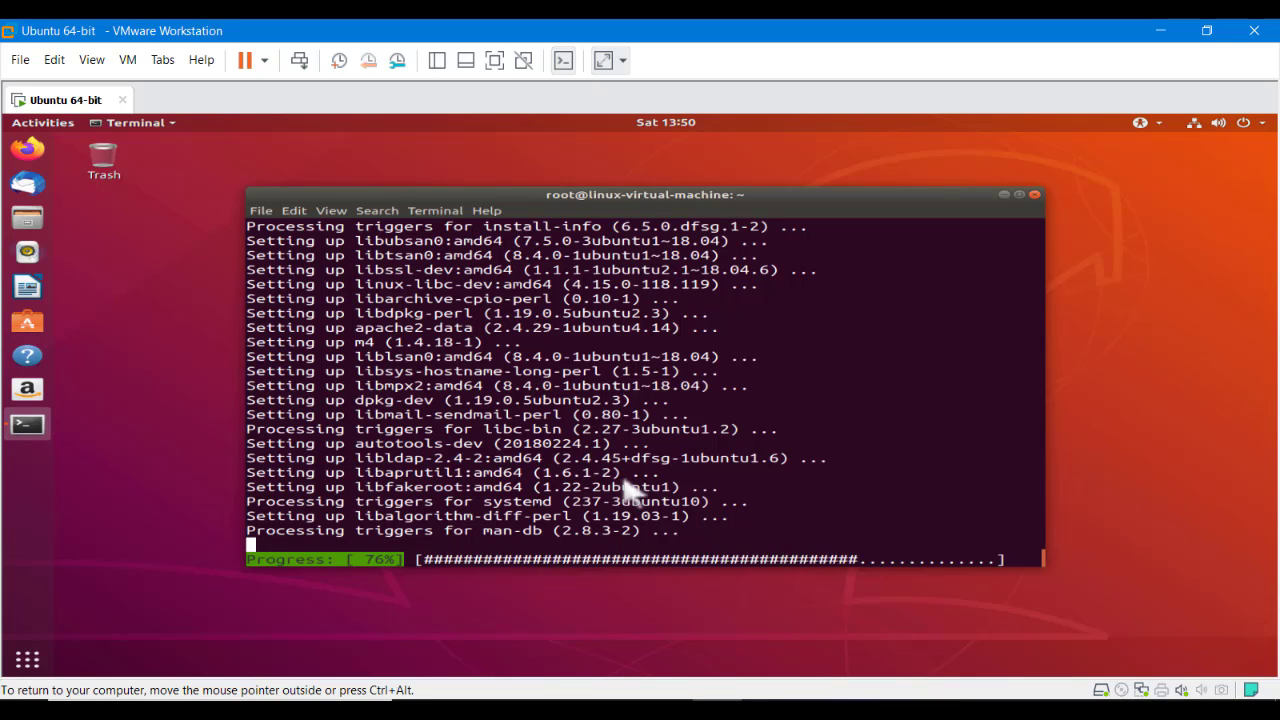
# Switch to the host browser and open YouTube in a new tab
pyautogui.hotkey('alt', 'Tab')
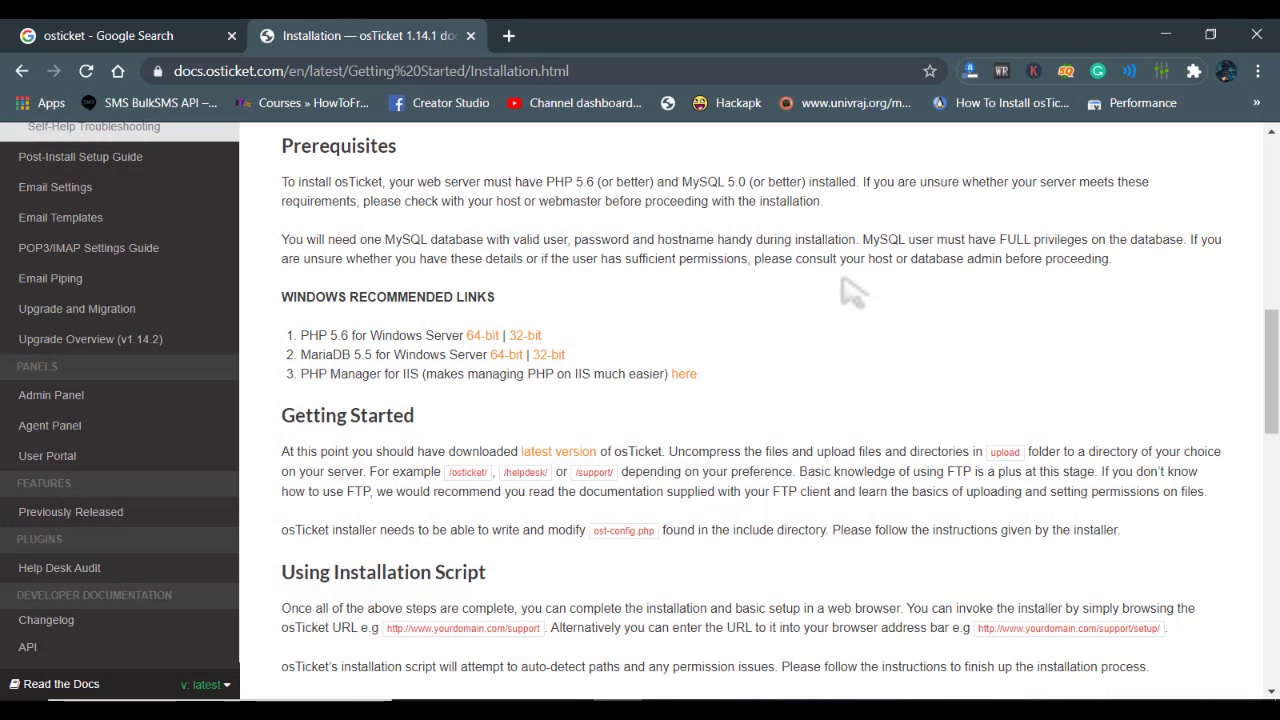
pyautogui.click(508, 36)
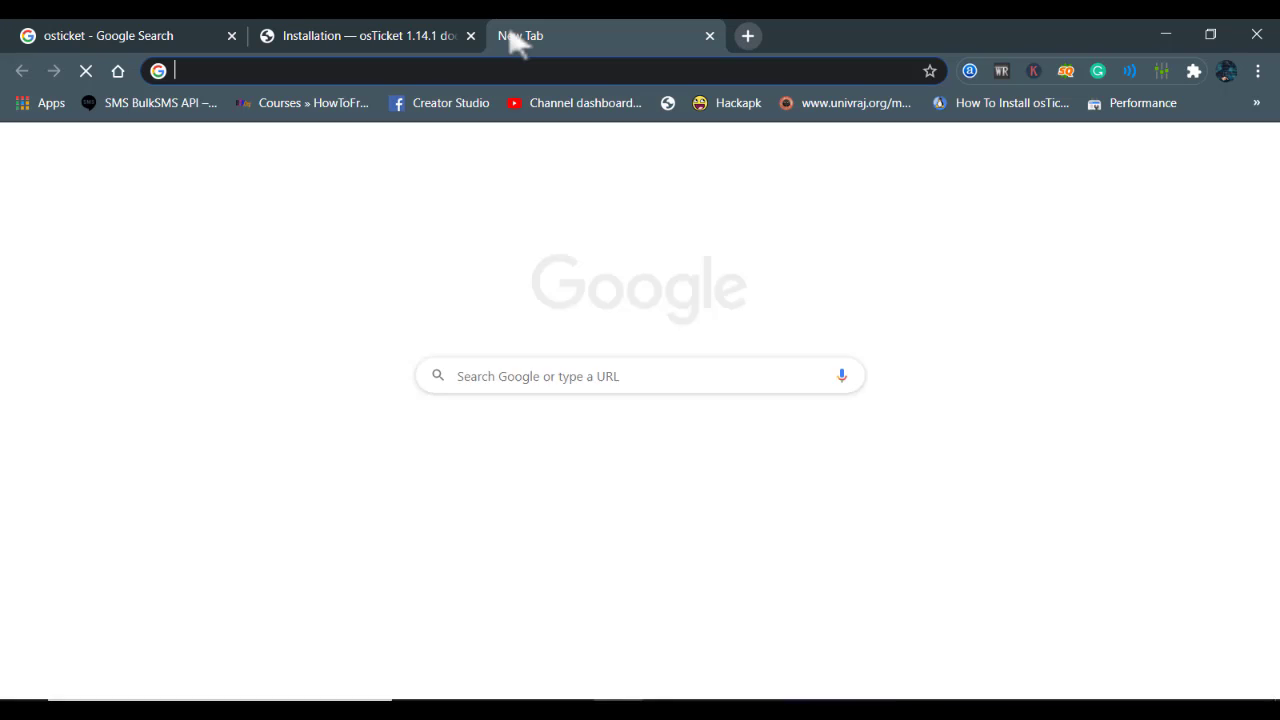
pyautogui.write('li')
pyautogui.press('BackSpace')
pyautogui.press('BackSpace')
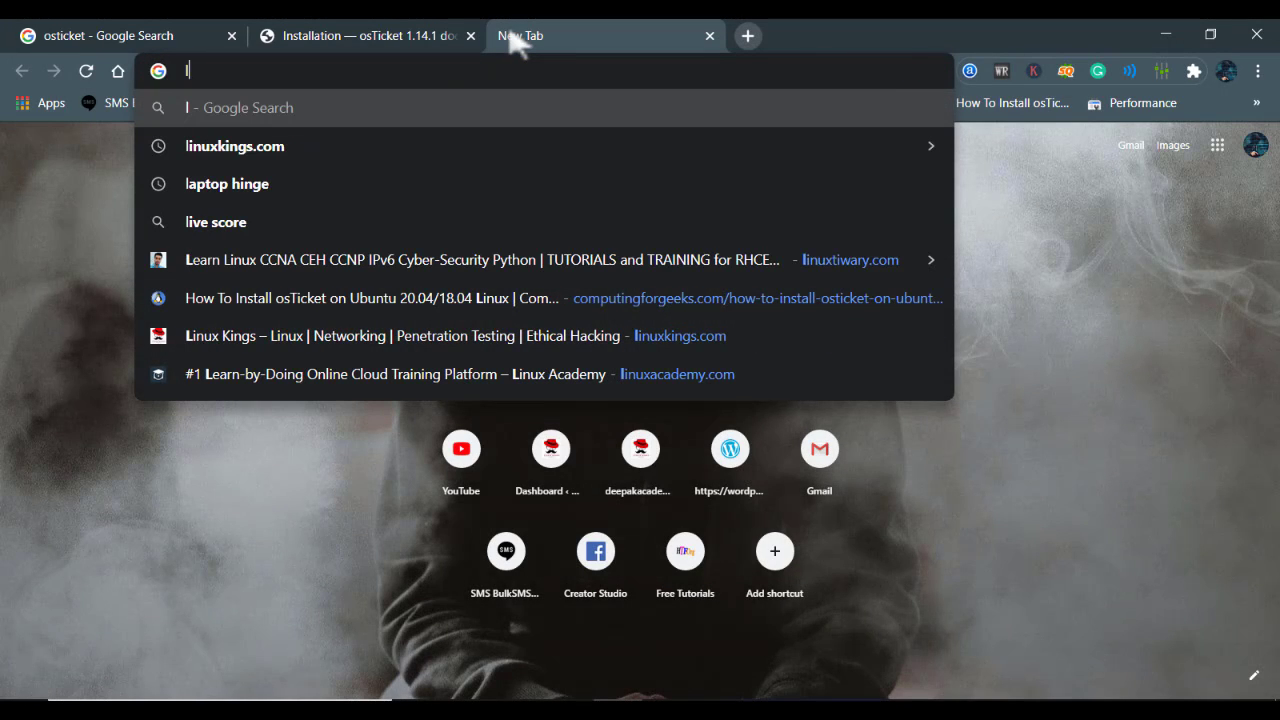
pyautogui.click(186, 528)
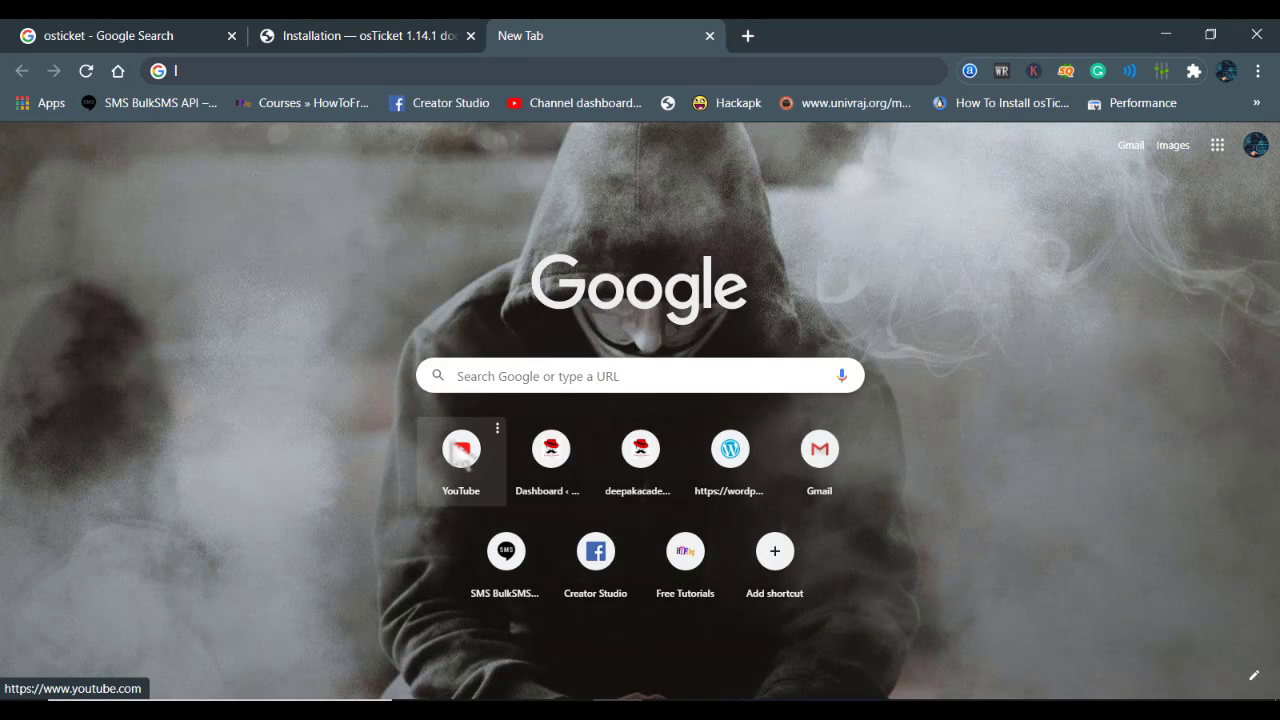
pyautogui.click(462, 452)
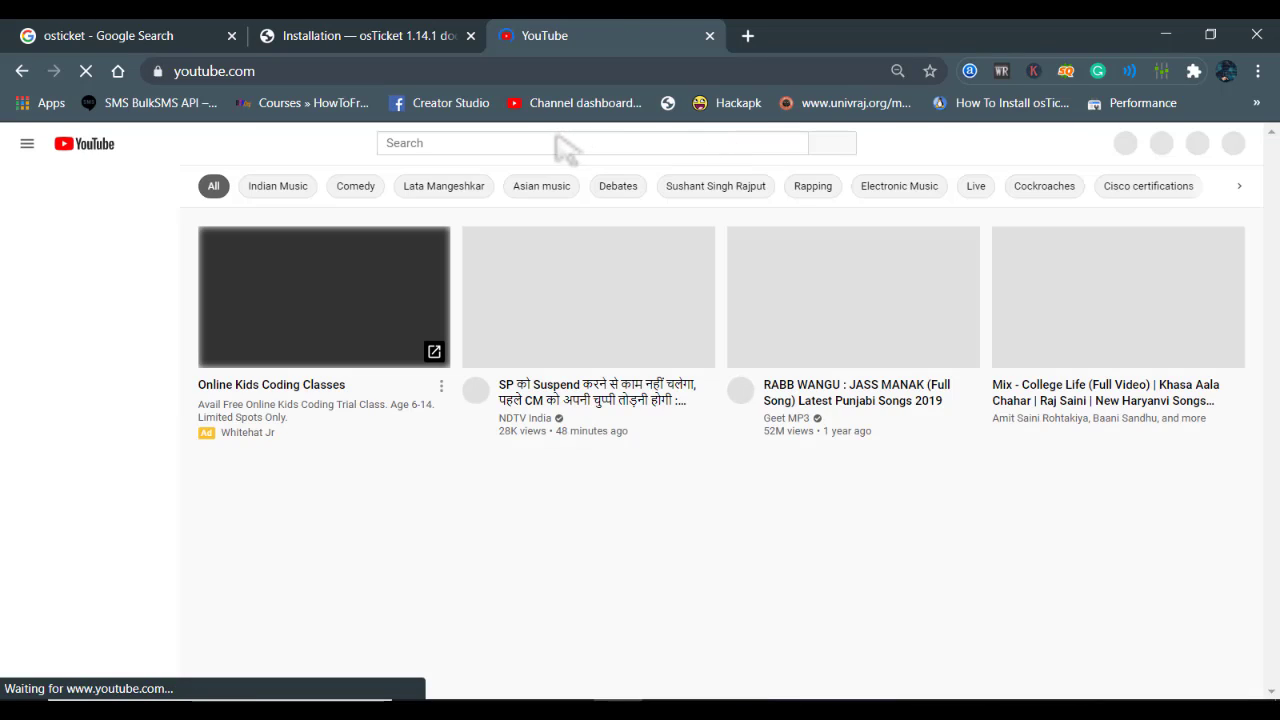
# Search YouTube for 'linux kings' and browse the Linux Kings channel page
pyautogui.click(551, 140)
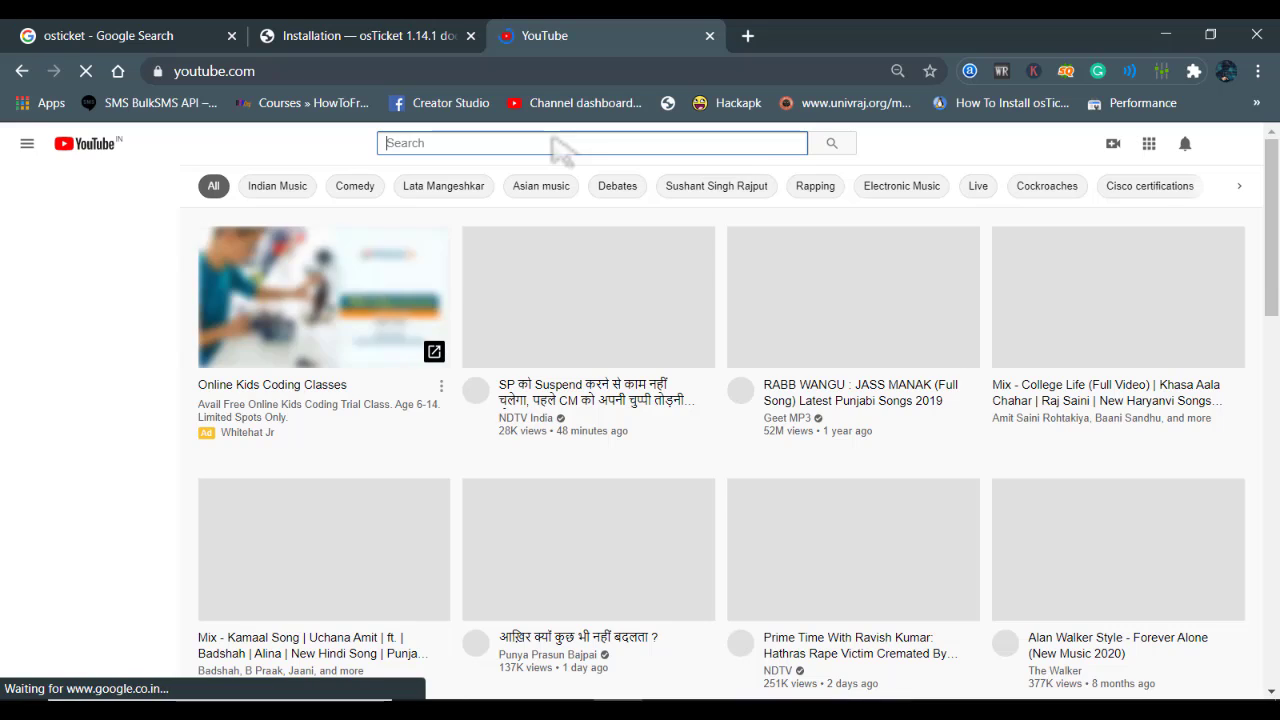
pyautogui.write('linux kings')
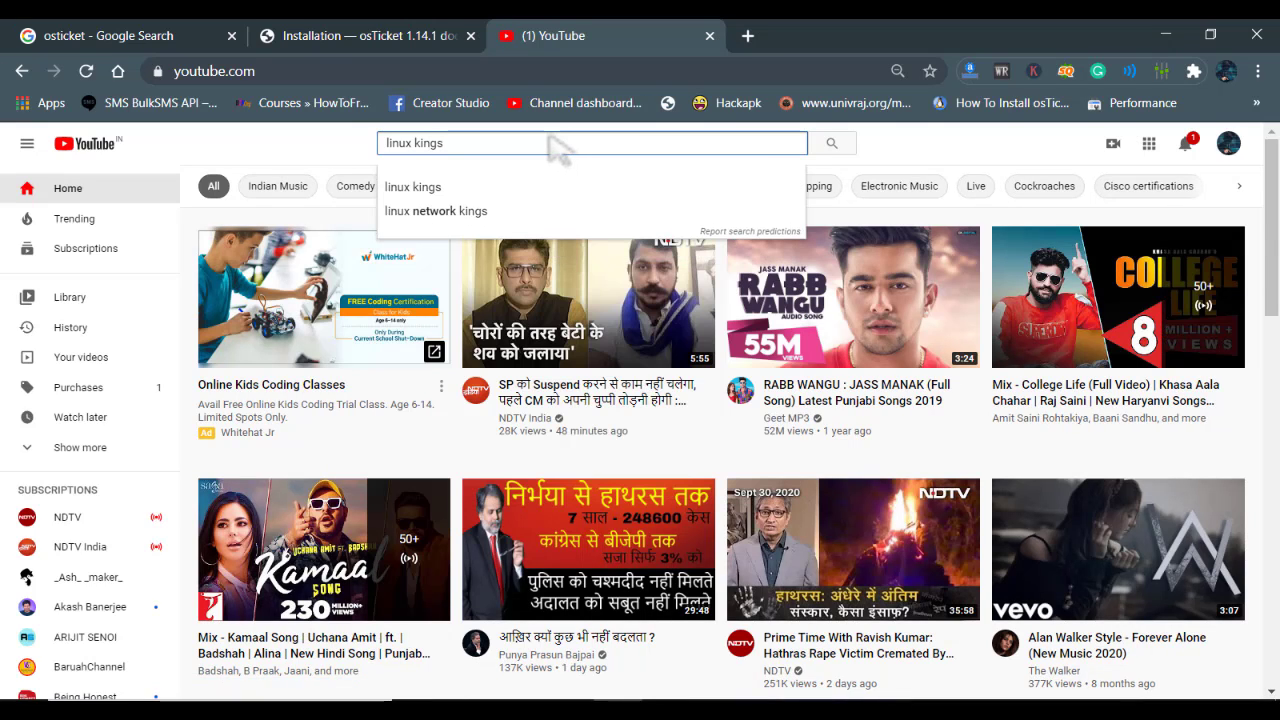
pyautogui.press('Return')
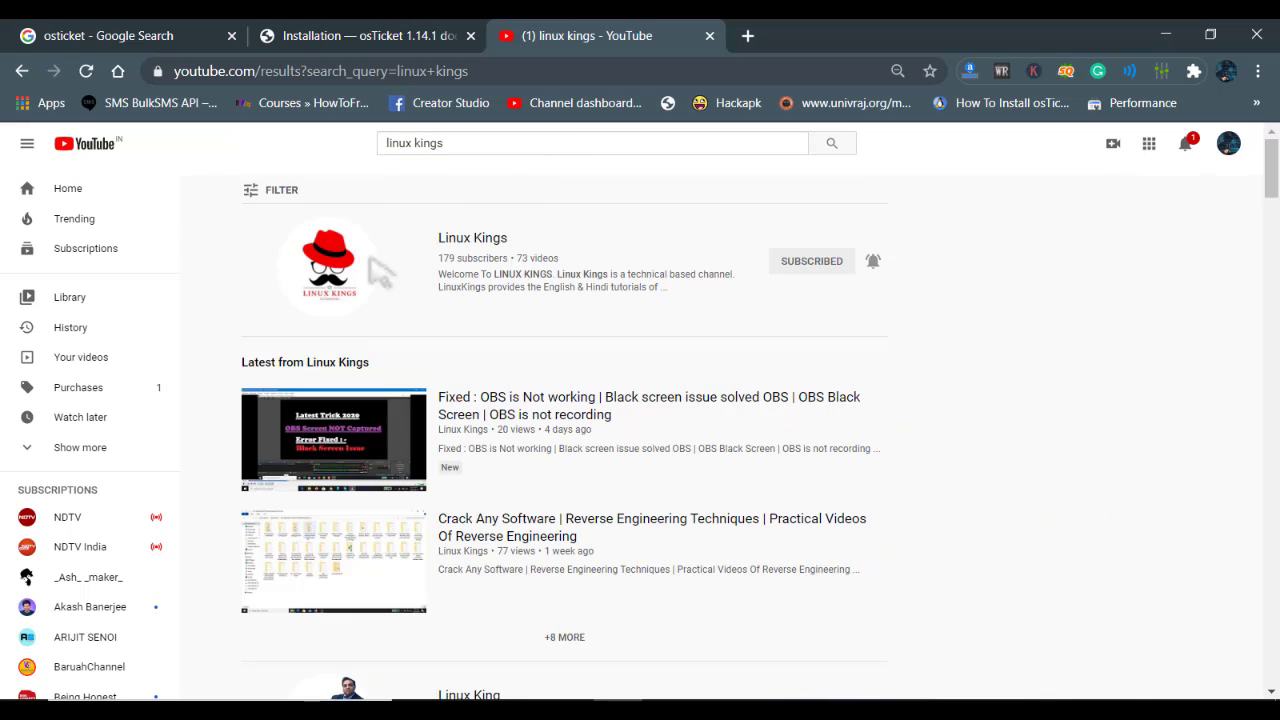
pyautogui.click(378, 272)
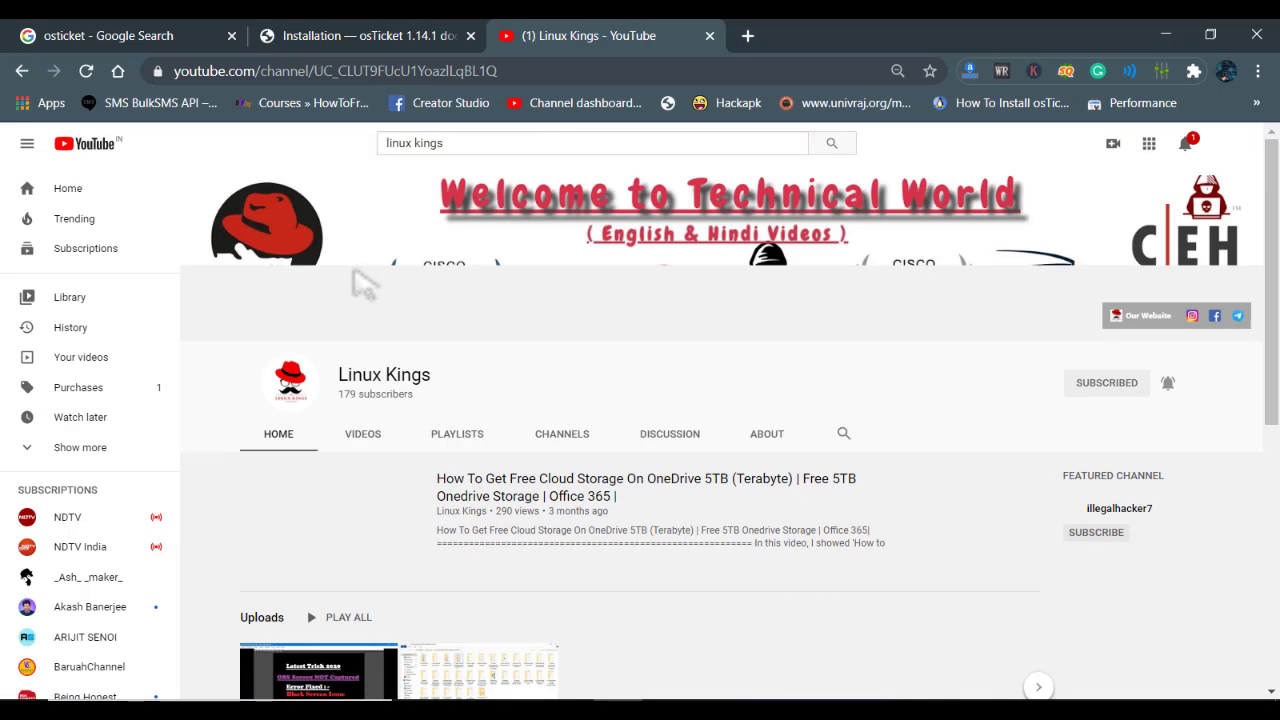
pyautogui.scroll(-2, 363, 284)
pyautogui.scroll(-4, 640, 450)
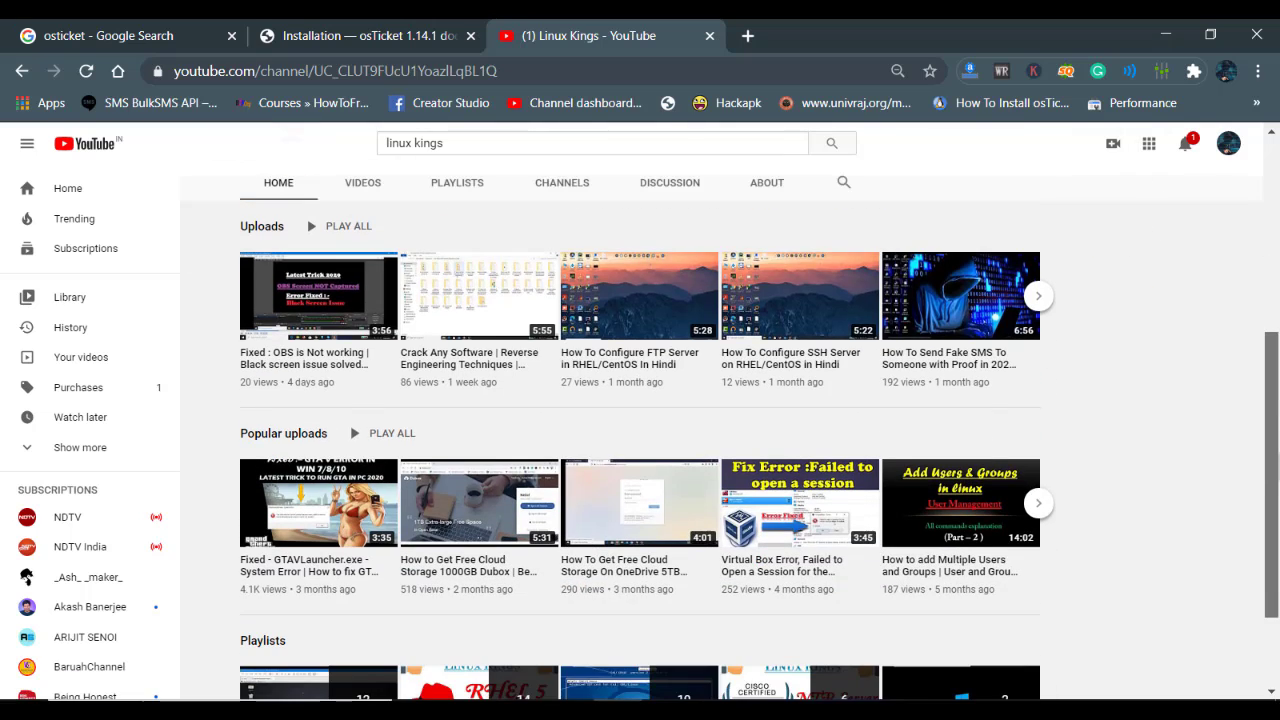
pyautogui.scroll(3, 640, 450)
pyautogui.scroll(1, 528, 228)
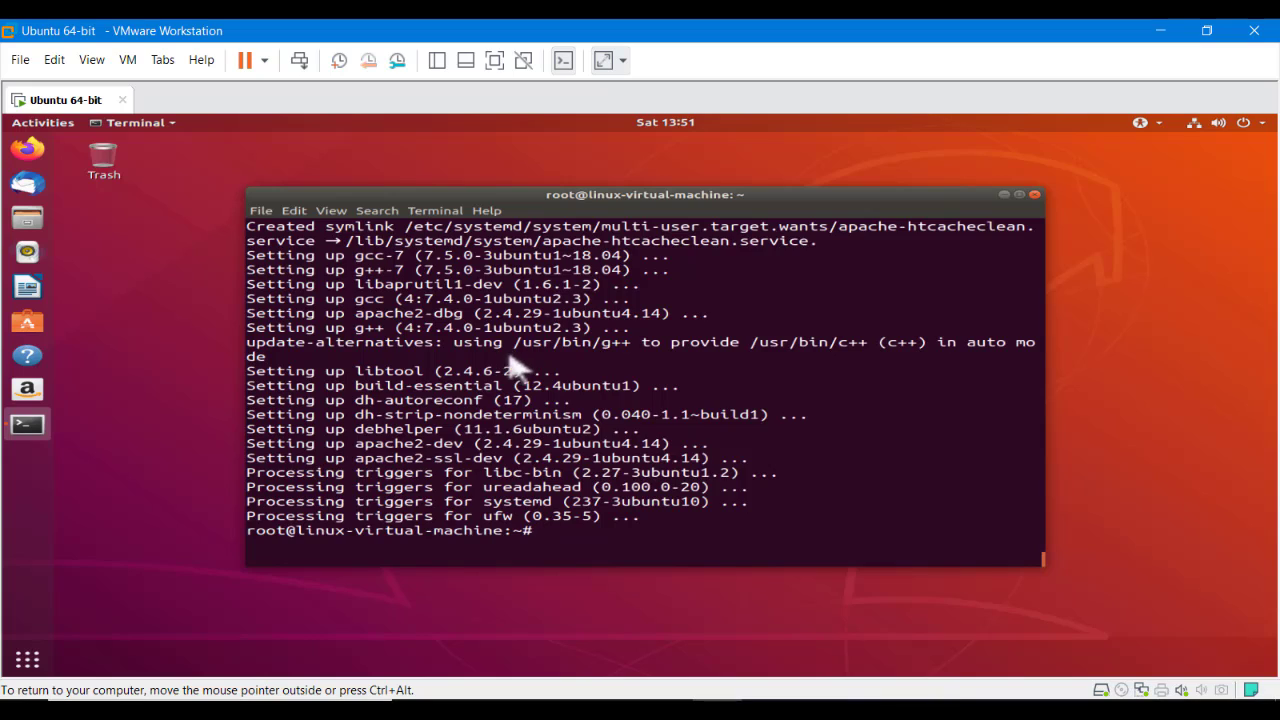
# Clear the terminal and start apache2 with 'systemctl start apache2.service'
pyautogui.scroll(6, 515, 380)
pyautogui.scroll(1, 556, 422)
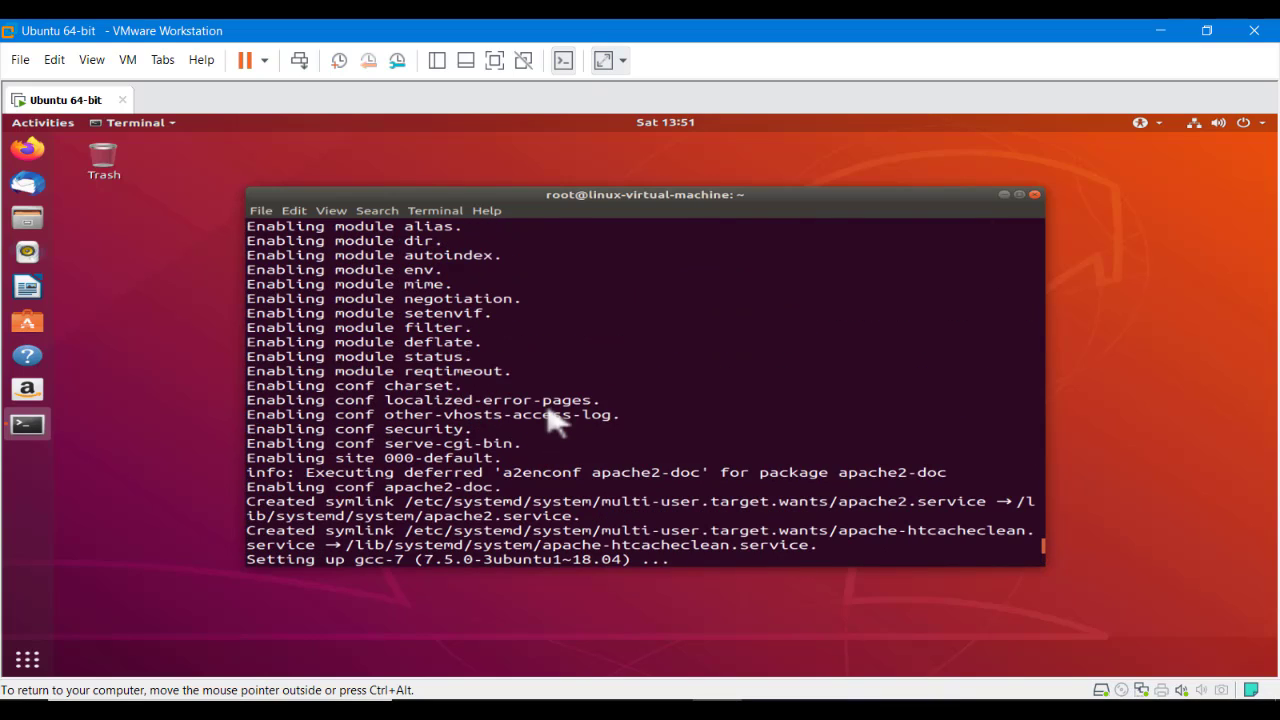
pyautogui.scroll(-7, 556, 422)
pyautogui.press('Return')
pyautogui.press('Return')
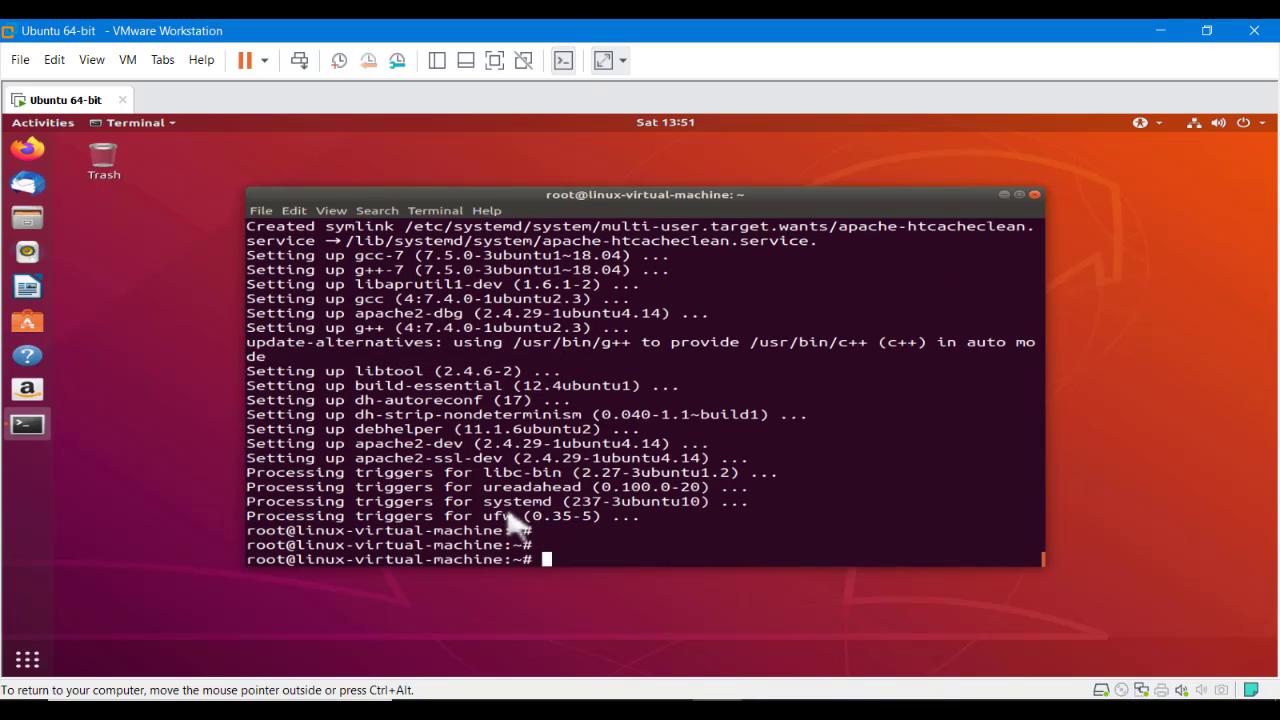
pyautogui.write('clear')
pyautogui.press('Return')
pyautogui.press('Return')
pyautogui.press('Return')
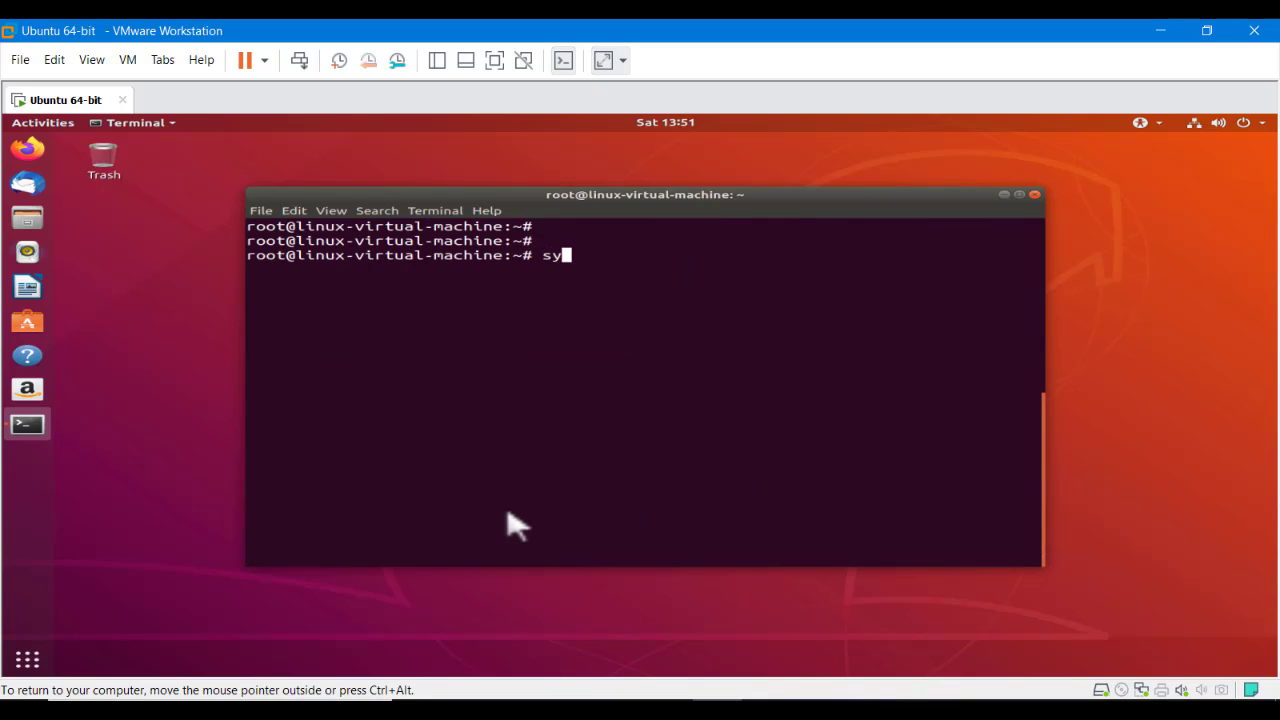
pyautogui.write('systemctl sta')
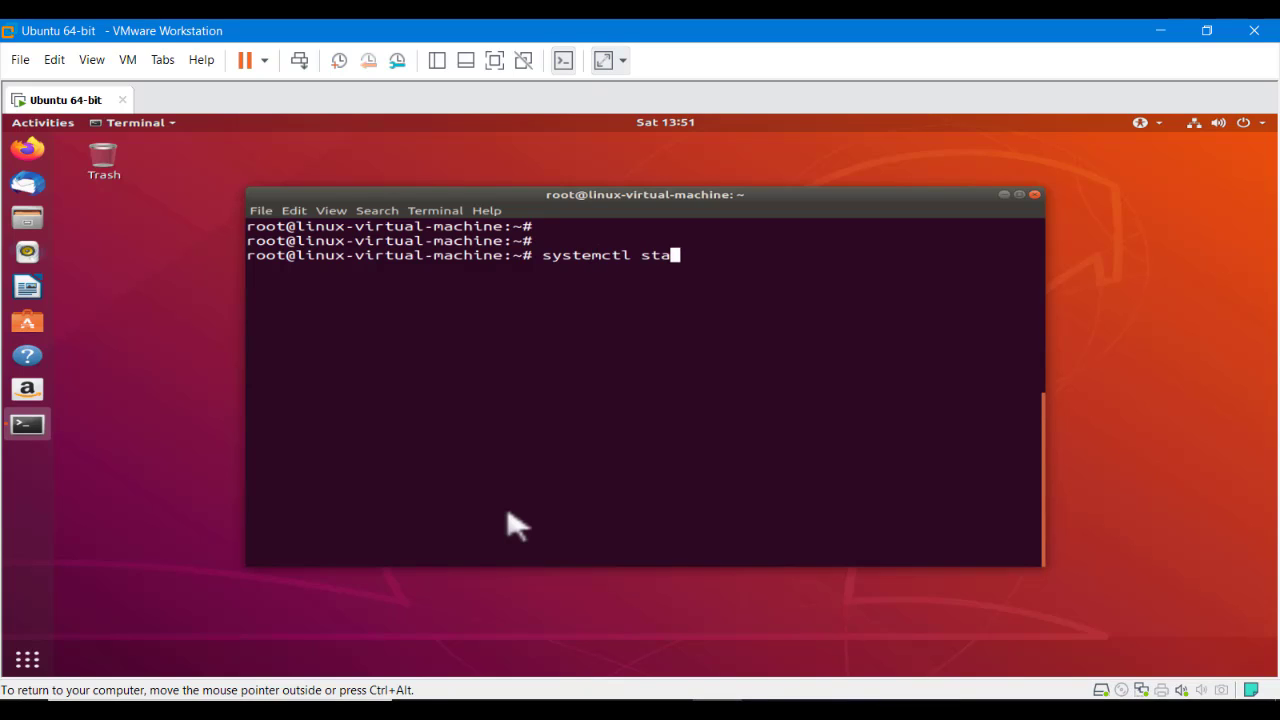
pyautogui.write('rt apache2.se')
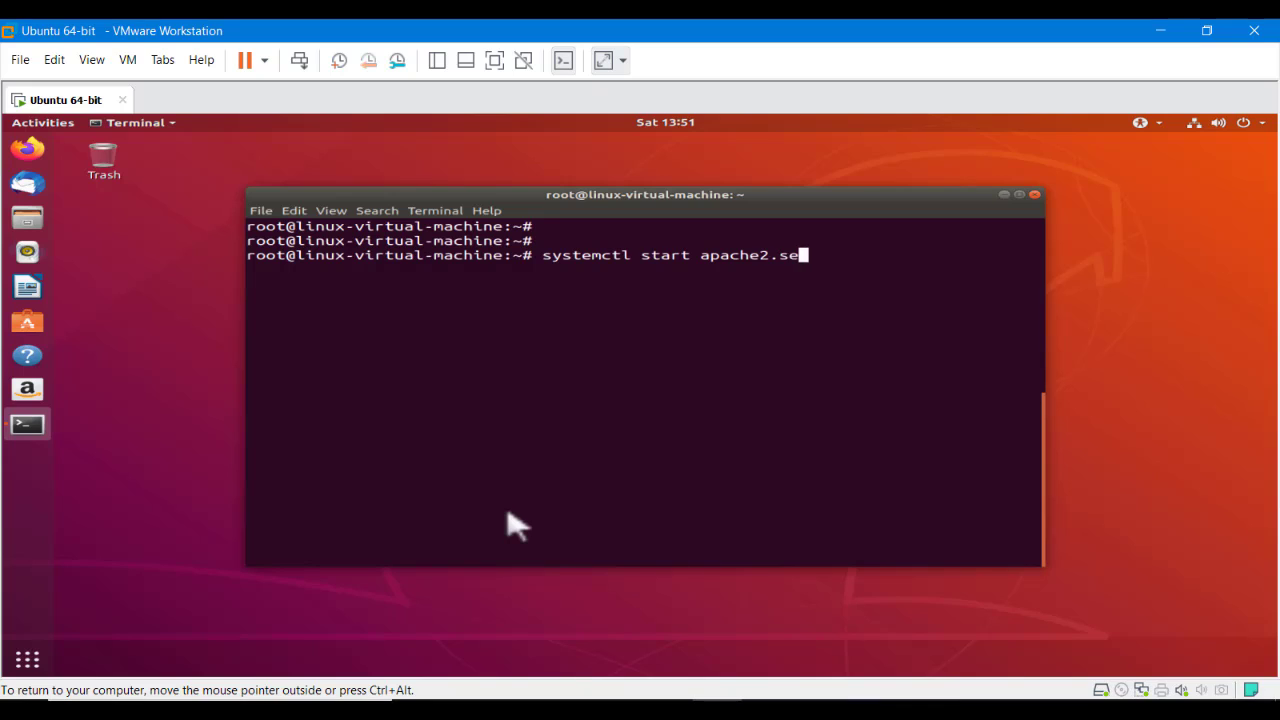
pyautogui.write('rvice')
pyautogui.press('Return')
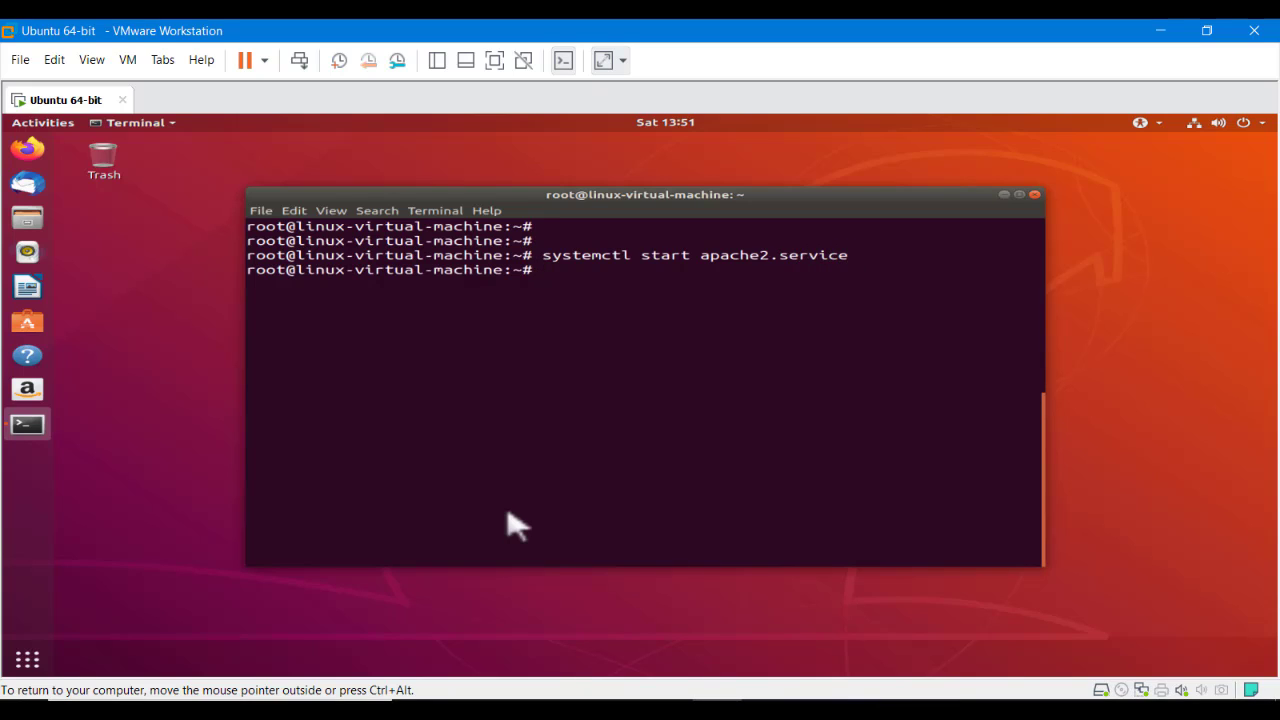
# Check apache2.service status, confirming it is active (running)
pyautogui.press('Up')
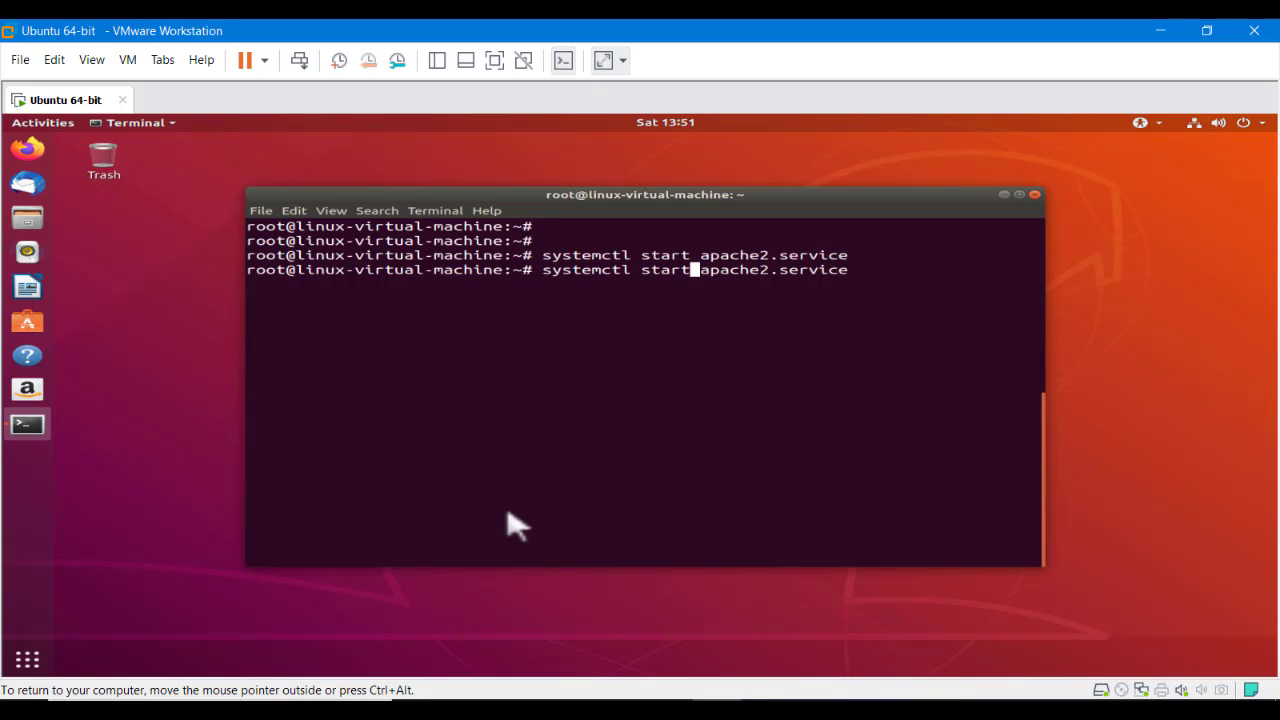
pyautogui.press('BackSpace')
pyautogui.press('BackSpace')
pyautogui.press('BackSpace')
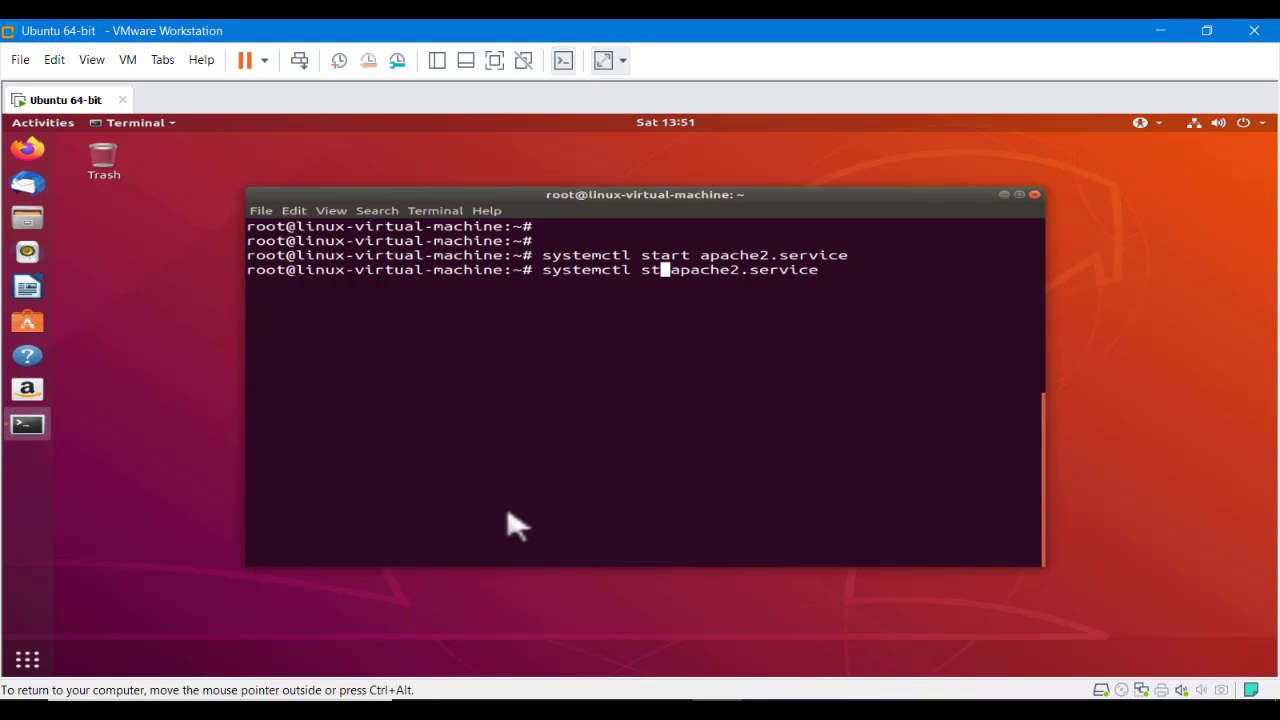
pyautogui.write('atus')
pyautogui.press('Return')
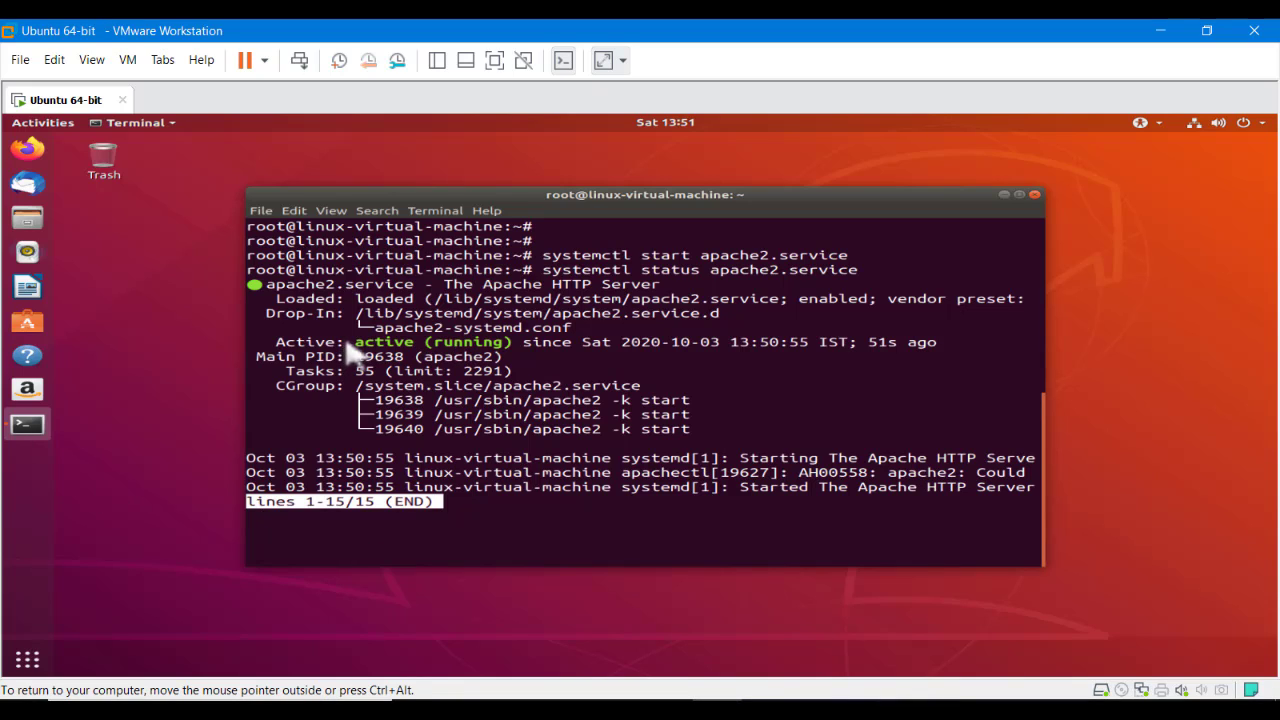
pyautogui.moveTo(355, 342); pyautogui.dragTo(510, 344)
pyautogui.click(530, 400)
pyautogui.press('q')
pyautogui.press('Return')
pyautogui.press('Return')
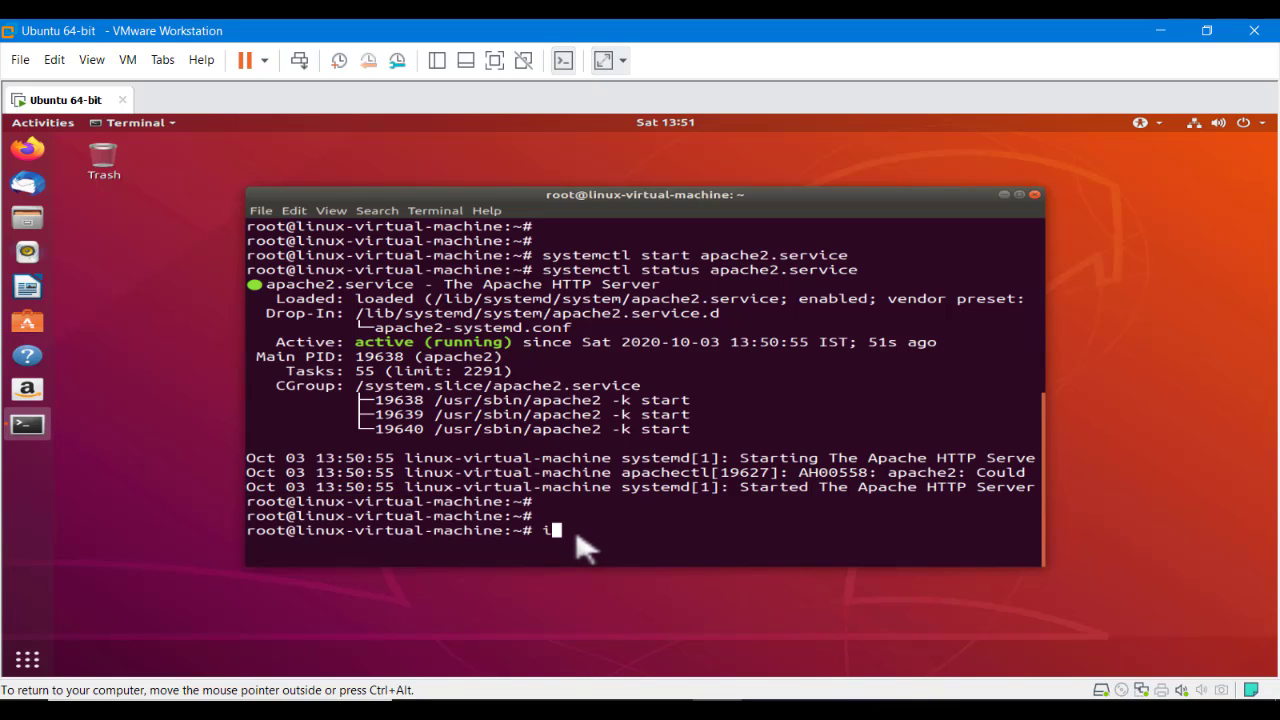
# Run ifconfig and copy the VM's IP address 192.168.40.147
pyautogui.write('ifconfig')
pyautogui.press('Return')
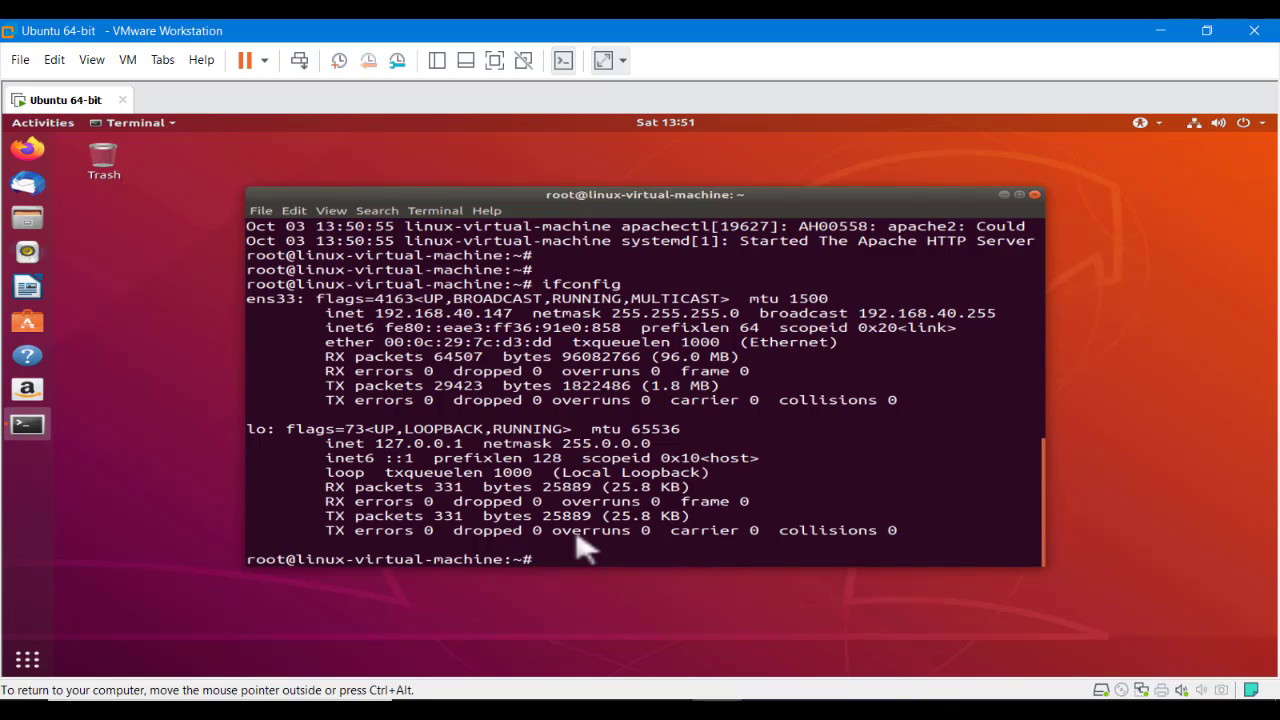
pyautogui.moveTo(376, 314); pyautogui.dragTo(520, 316)
pyautogui.rightClick(518, 318)
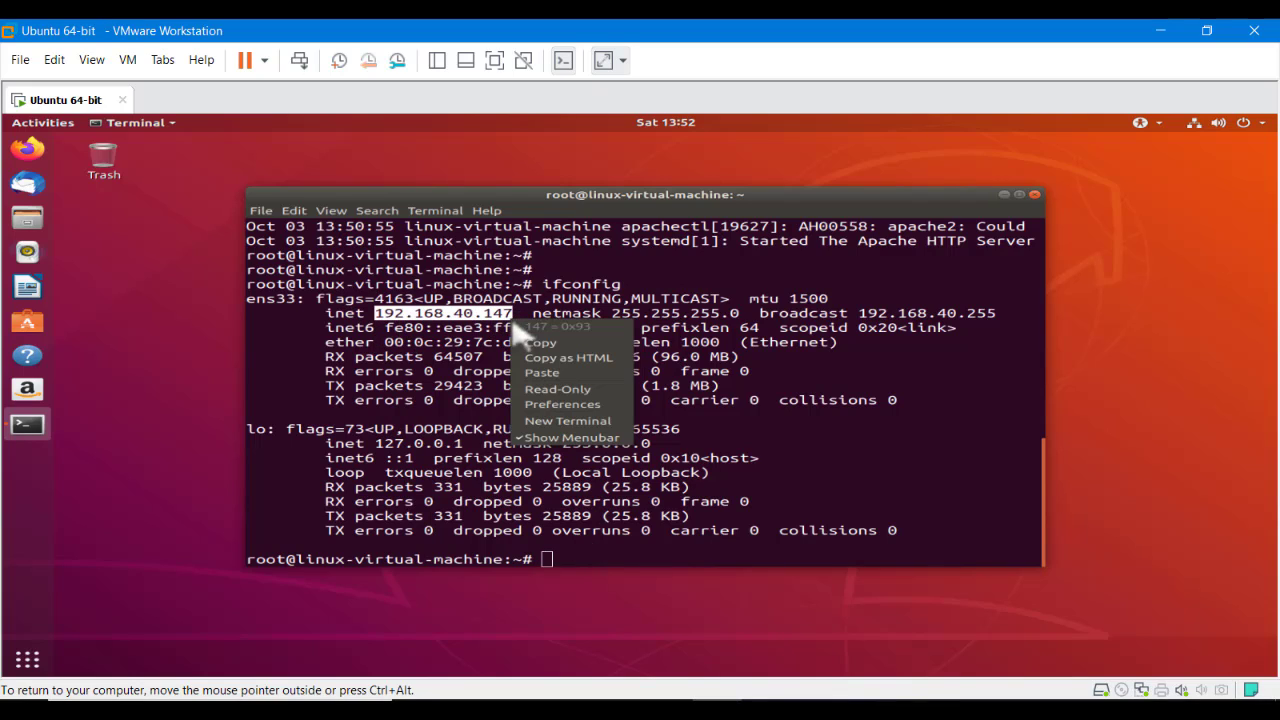
pyautogui.click(550, 342)
pyautogui.click(27, 148)
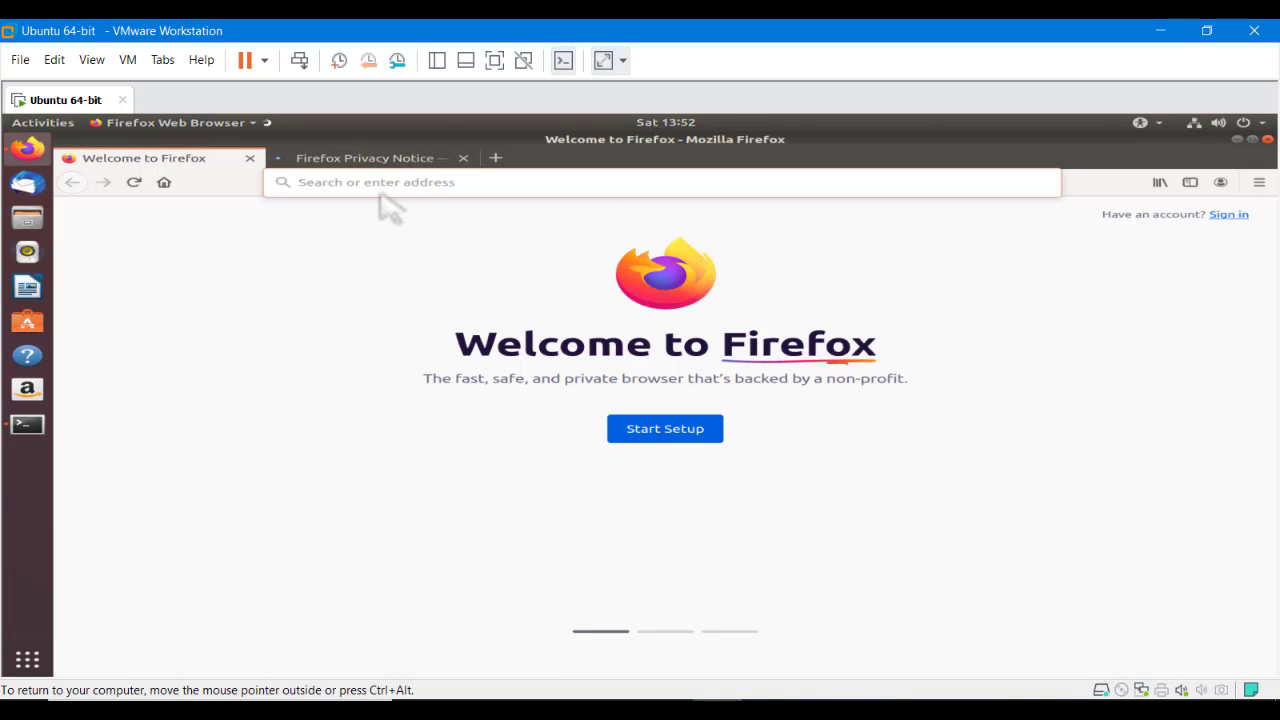
# Load the Apache2 Ubuntu Default Page at 192.168.40.147 in a new Firefox tab
pyautogui.hotkey('ctrl', 'v')
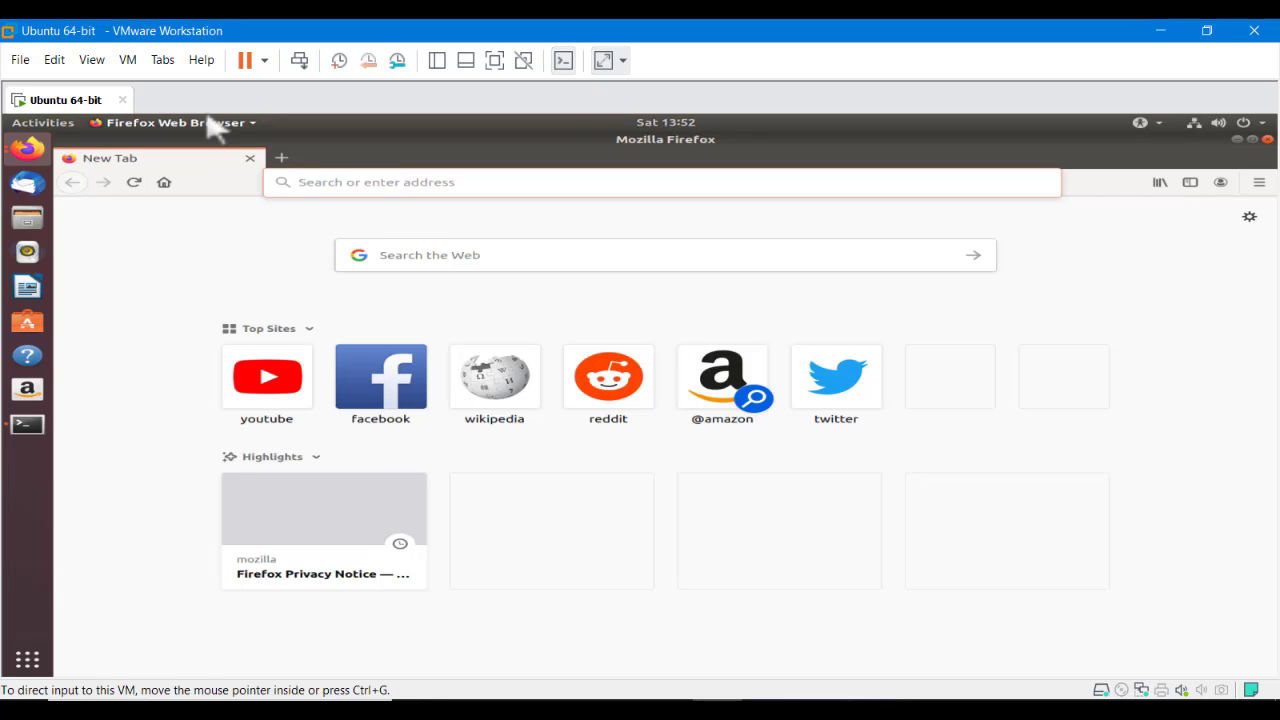
pyautogui.click(278, 158)
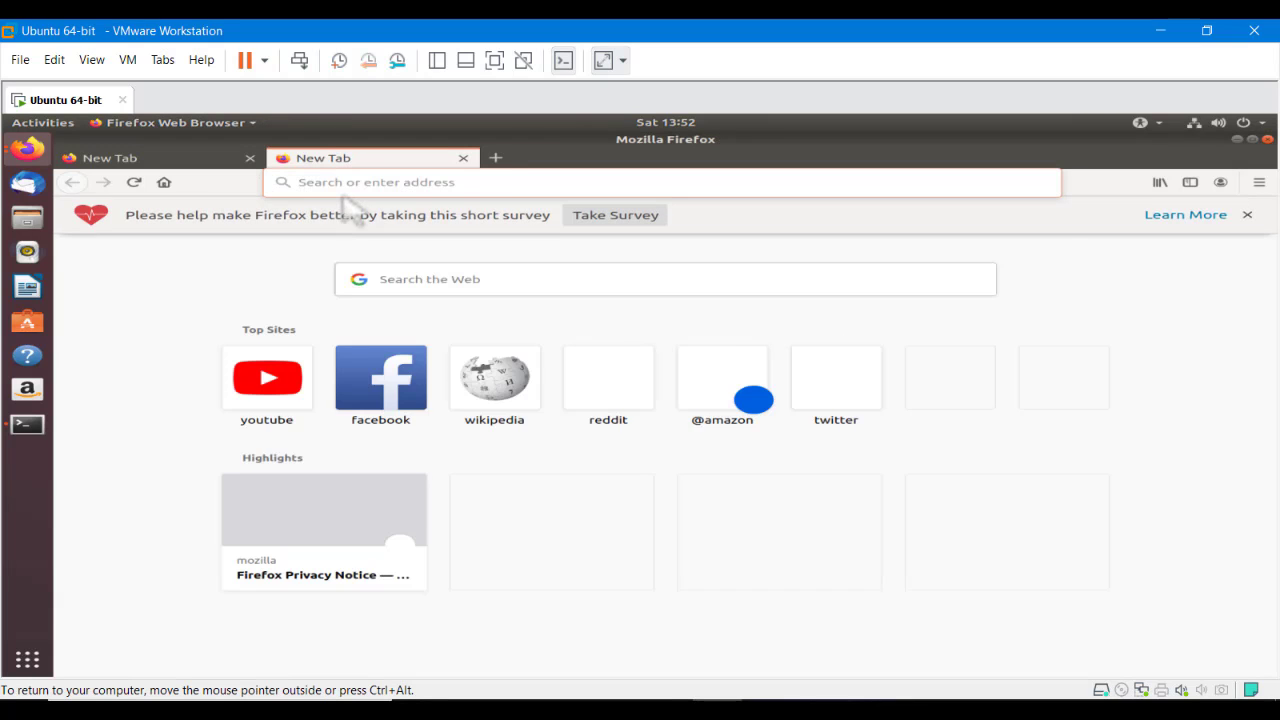
pyautogui.hotkey('ctrl', 'v')
pyautogui.press('Return')
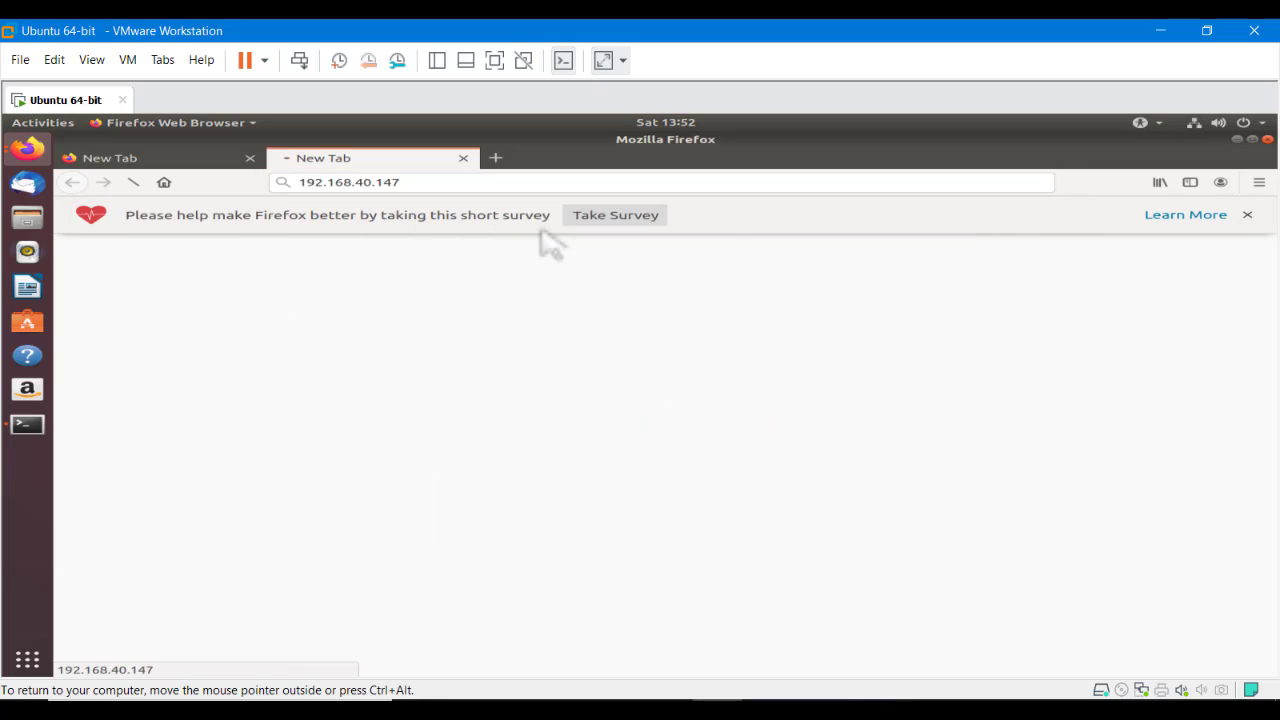
# Scroll through the Apache default page, dismiss the survey bar, and open an empty tab
pyautogui.scroll(-1, 645, 405)
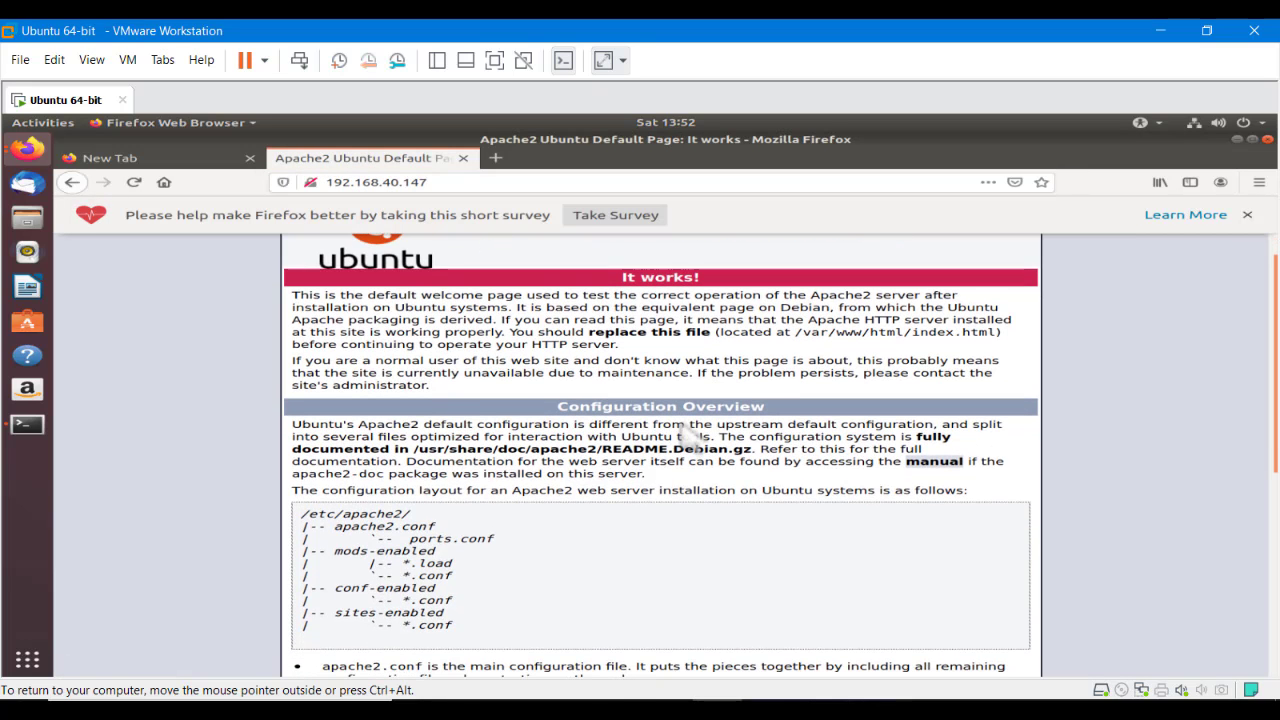
pyautogui.scroll(-4, 690, 435)
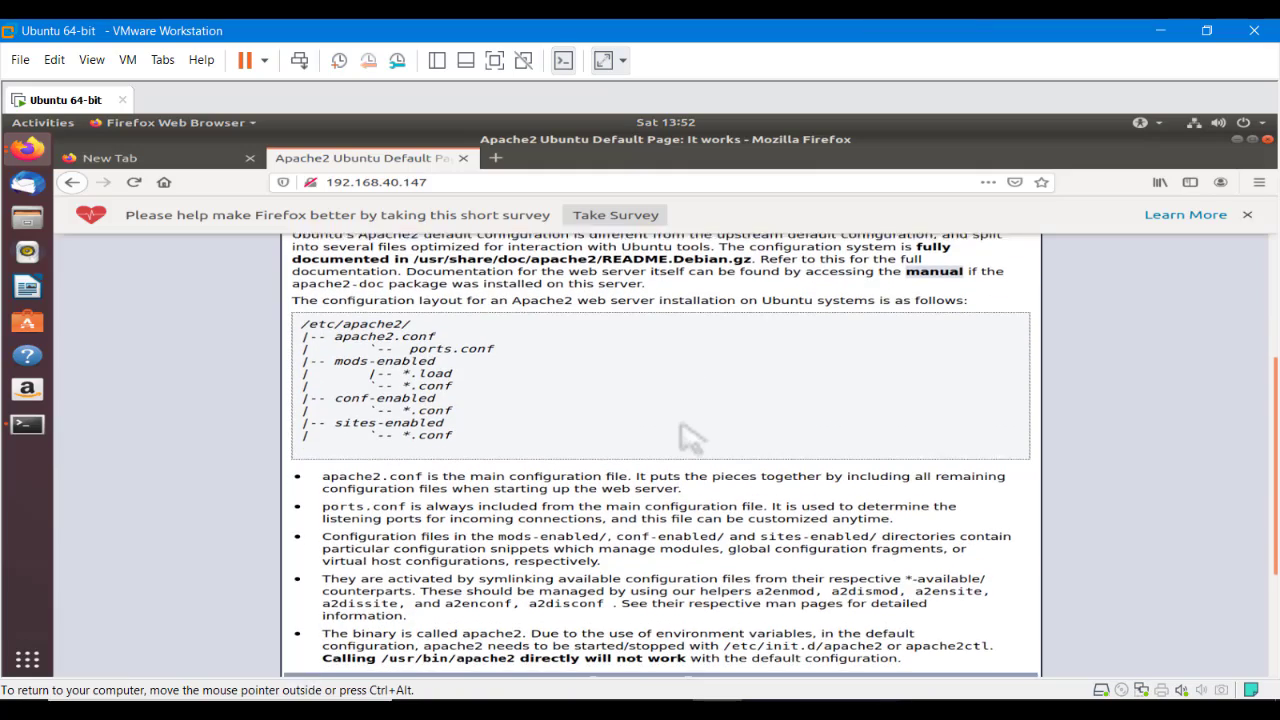
pyautogui.scroll(-3, 690, 437)
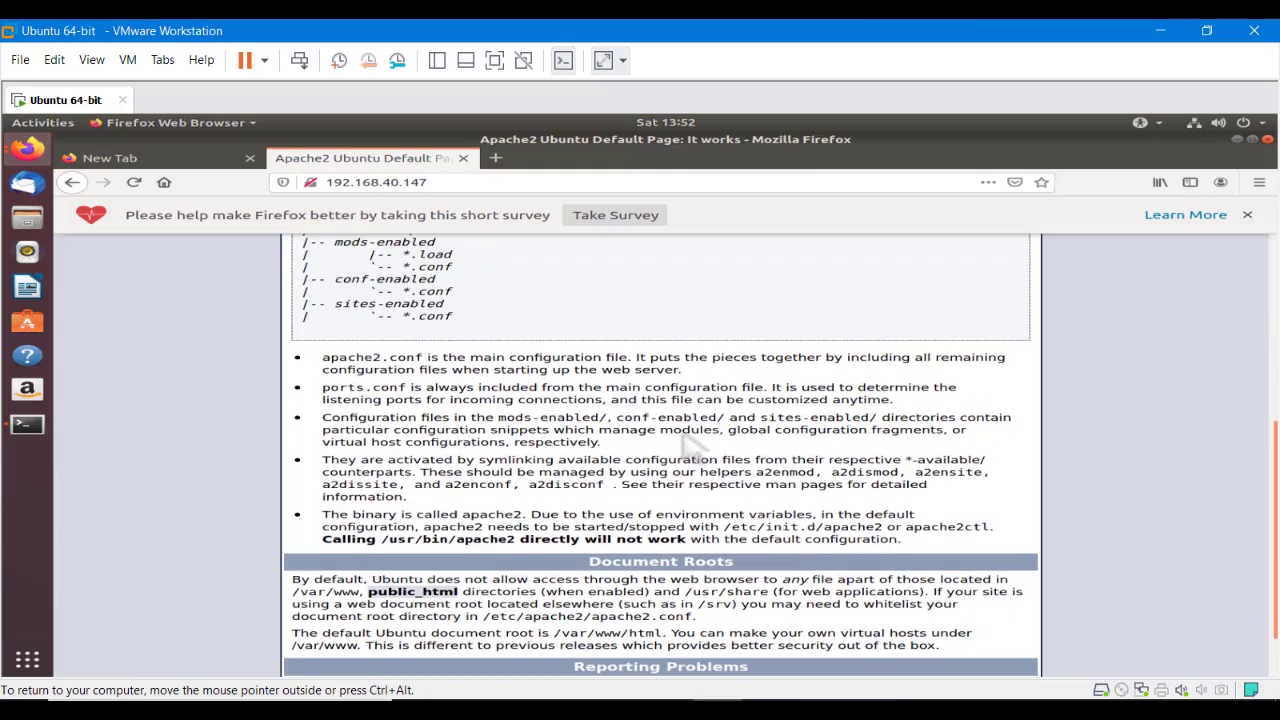
pyautogui.scroll(-1, 692, 435)
pyautogui.scroll(3, 697, 432)
pyautogui.scroll(3, 697, 432)
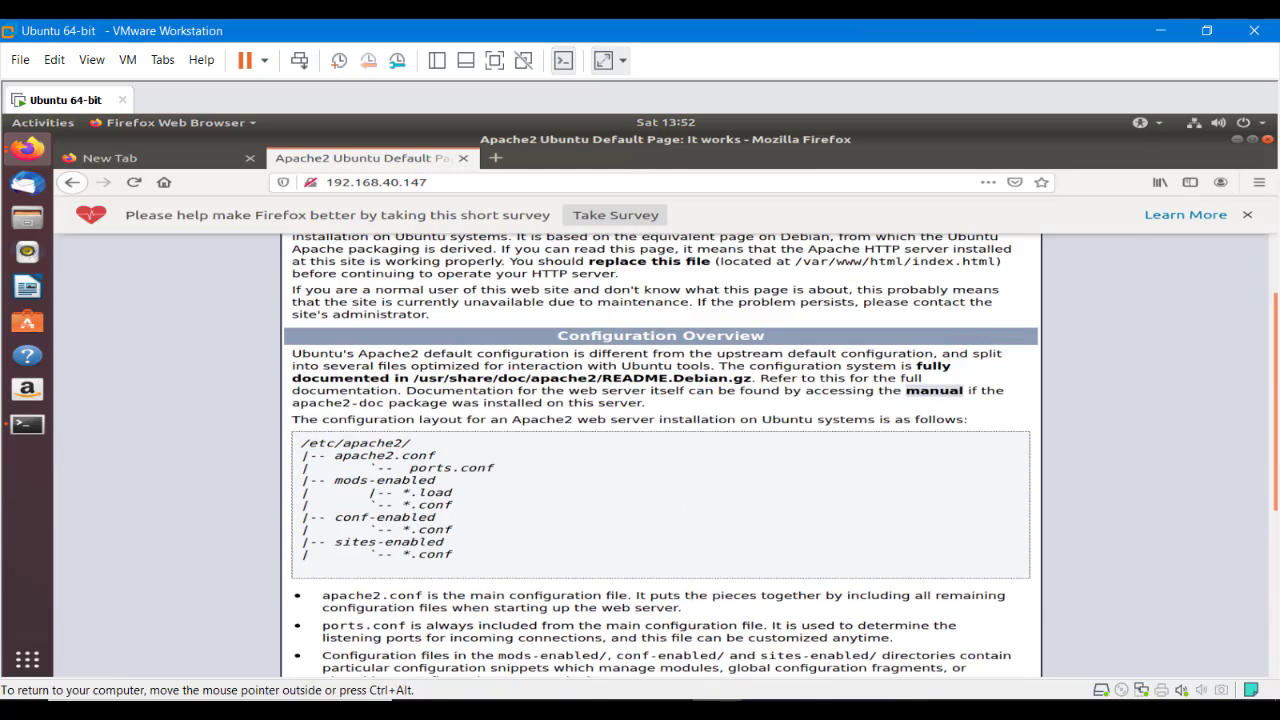
pyautogui.click(1247, 214)
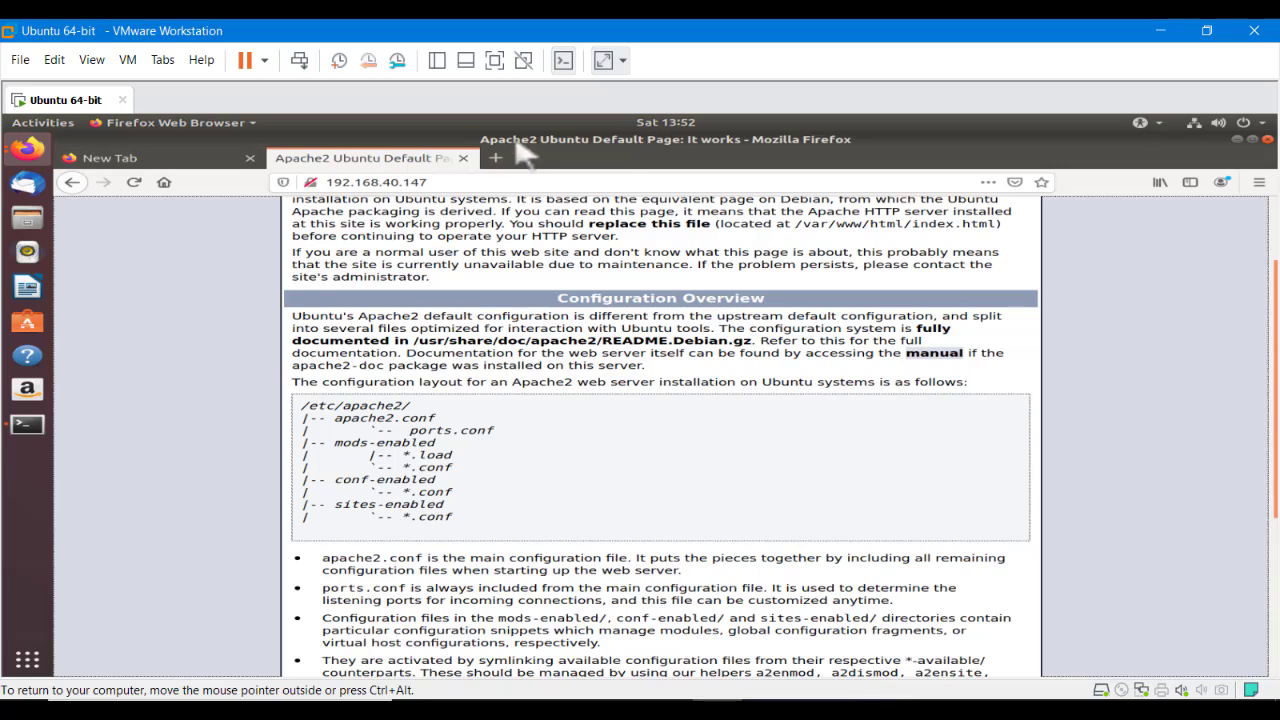
pyautogui.click(495, 158)
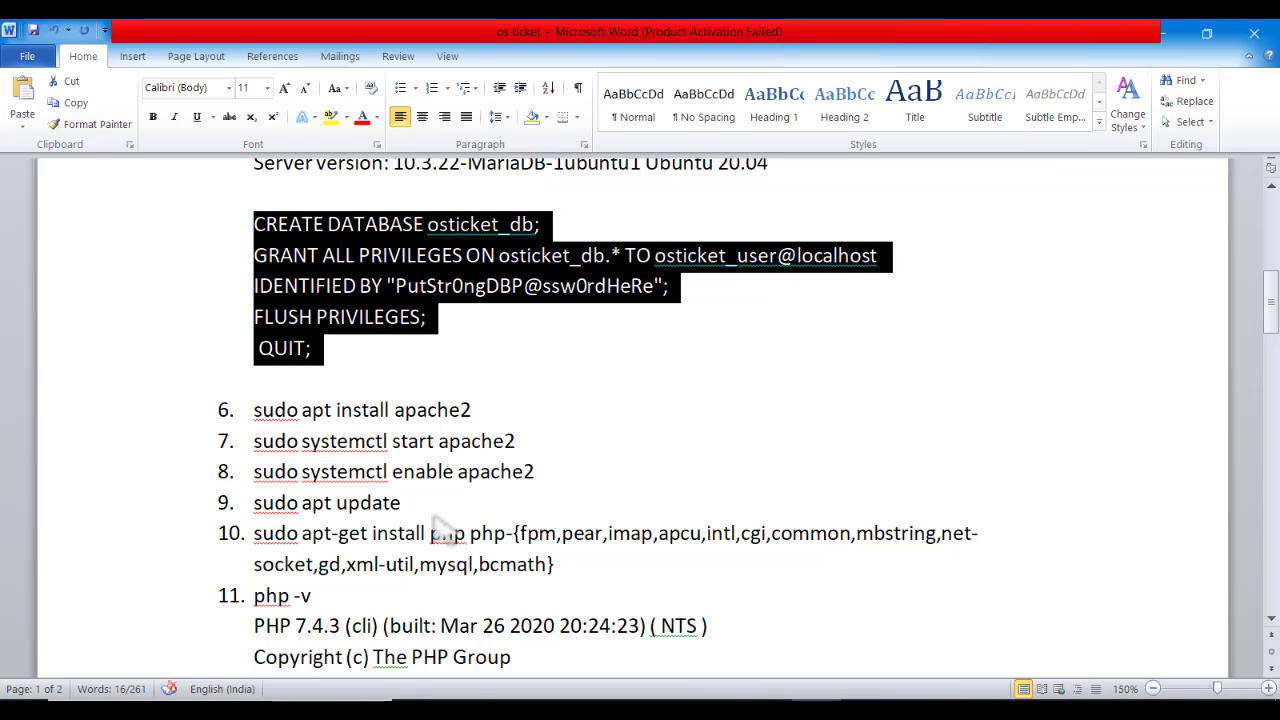
# Compare item 10's PHP install command with the PHP 5.6 requirement in the osTicket docs
pyautogui.click(712, 450)
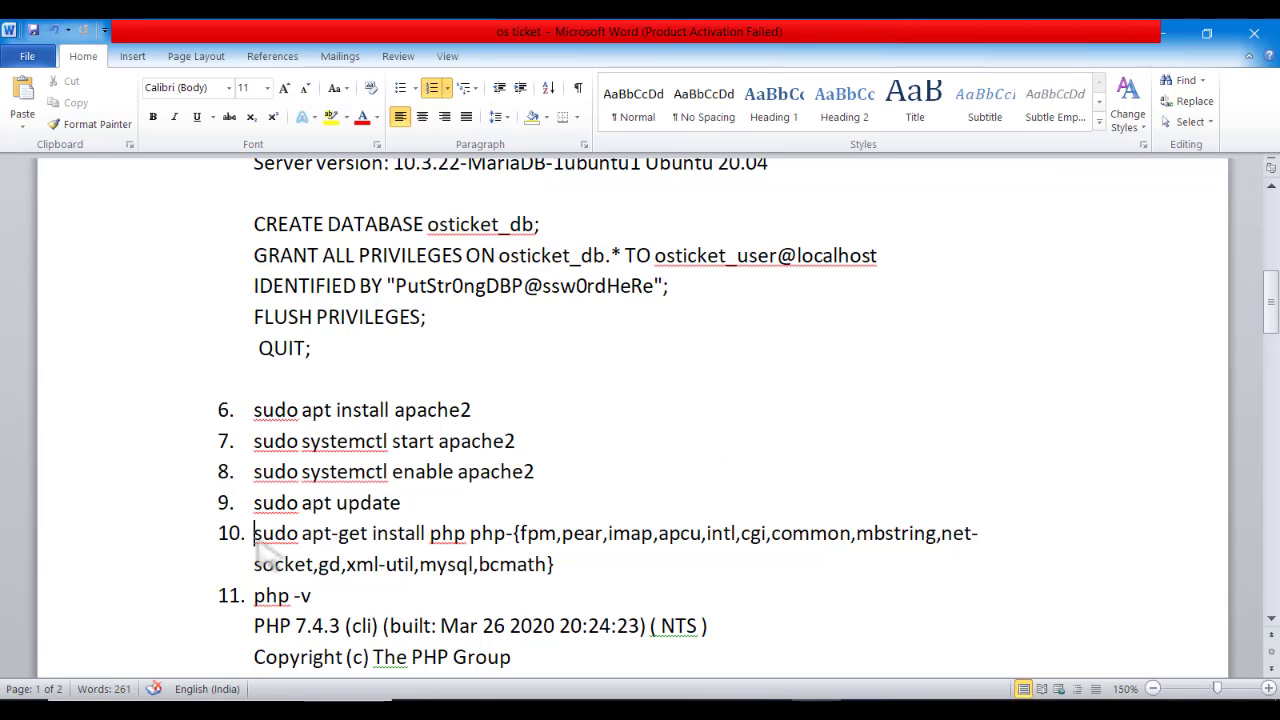
pyautogui.moveTo(256, 538); pyautogui.dragTo(553, 560)
pyautogui.moveTo(598, 545); pyautogui.dragTo(650, 546)
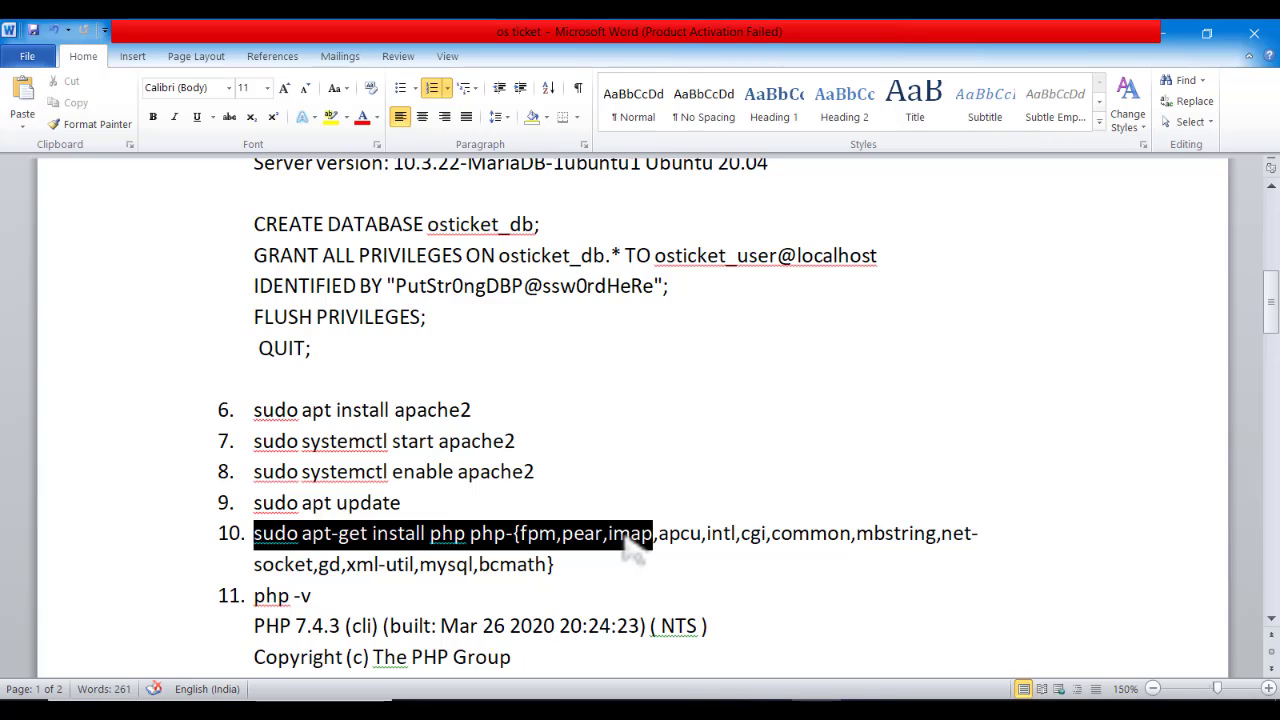
pyautogui.hotkey('alt', 'Tab')
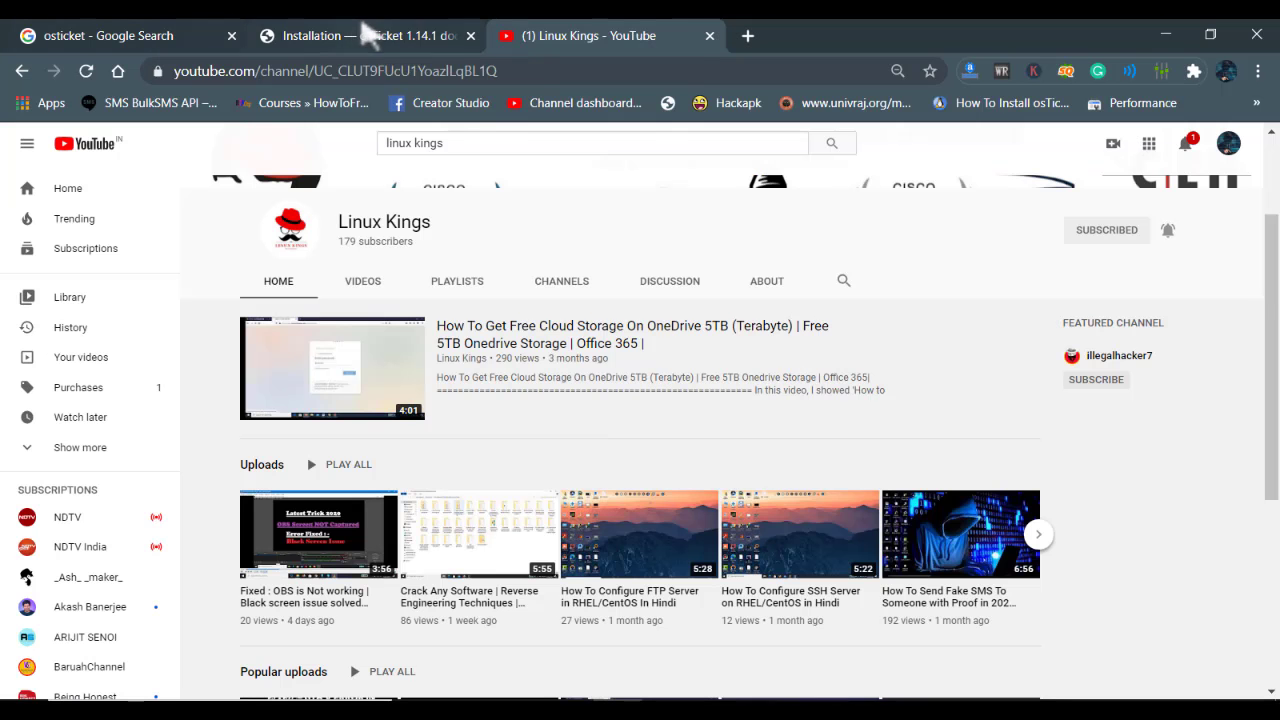
pyautogui.click(345, 35)
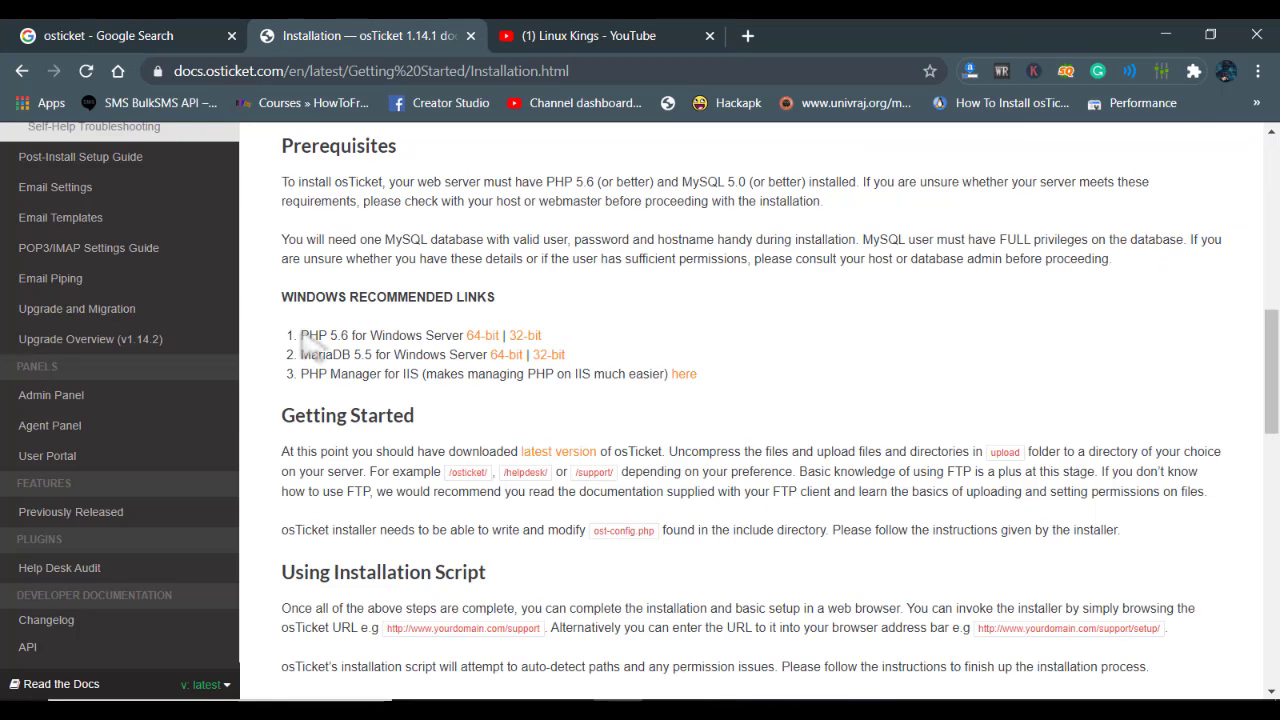
pyautogui.moveTo(304, 337); pyautogui.dragTo(390, 355)
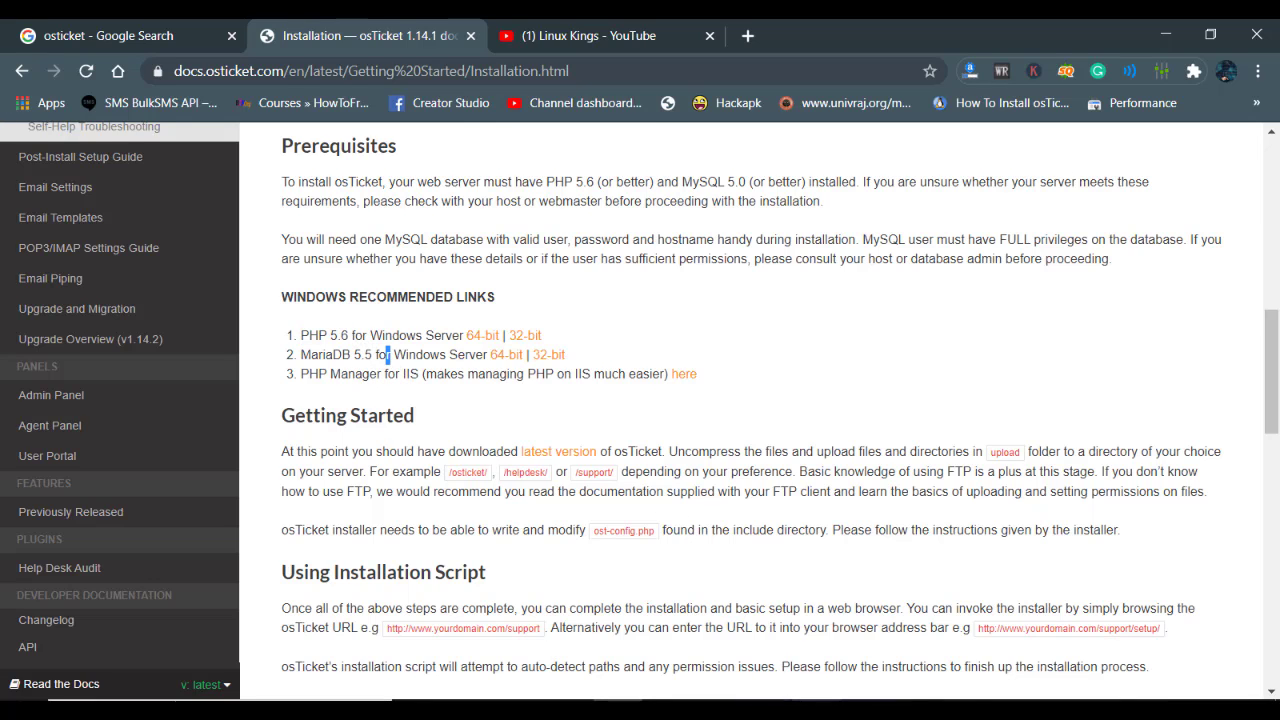
pyautogui.hotkey('alt', 'Tab')
# Copy the apt-get install php command through bcmath from item 10 of the notes
pyautogui.click(668, 566)
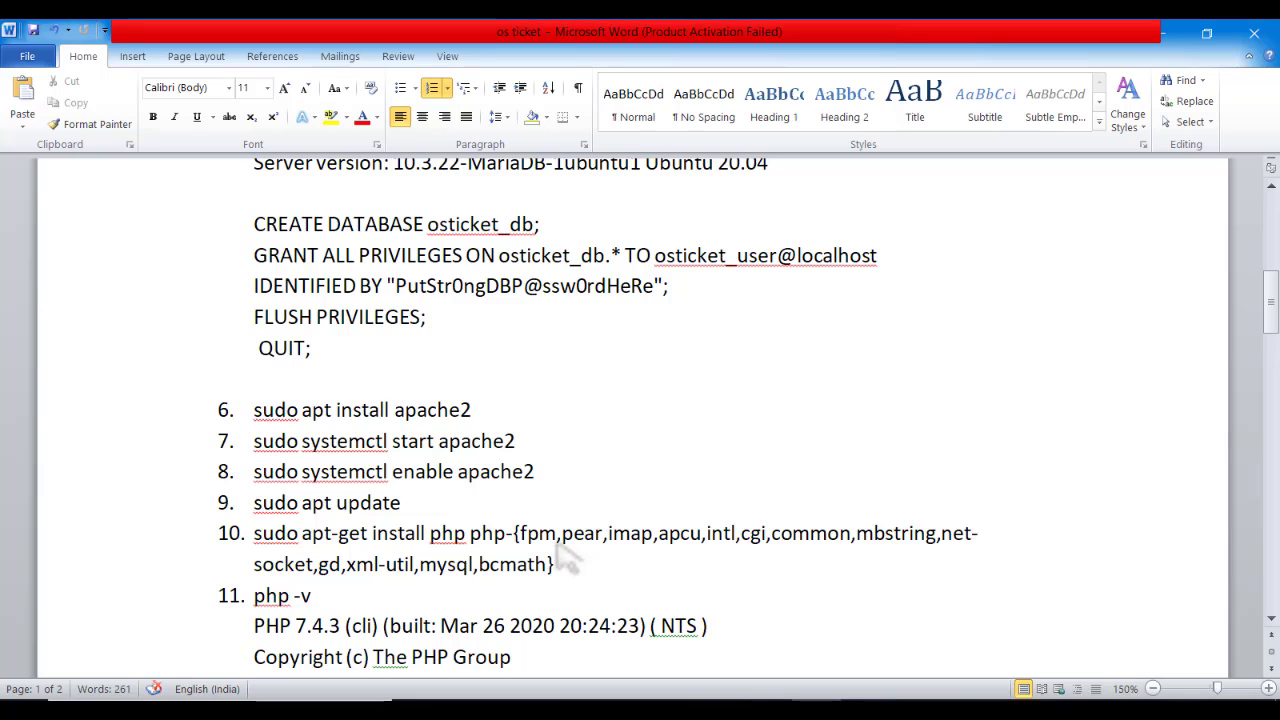
pyautogui.moveTo(506, 533); pyautogui.dragTo(905, 572)
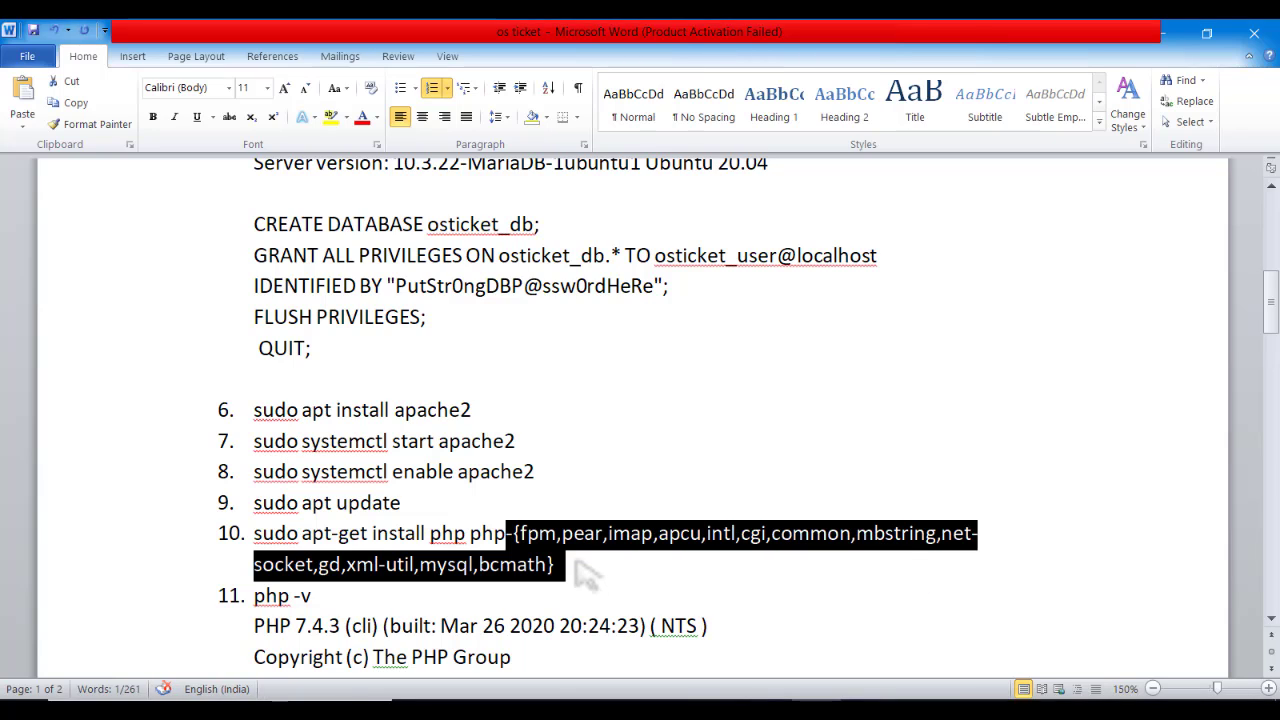
pyautogui.click(578, 564)
pyautogui.moveTo(578, 564); pyautogui.dragTo(303, 546)
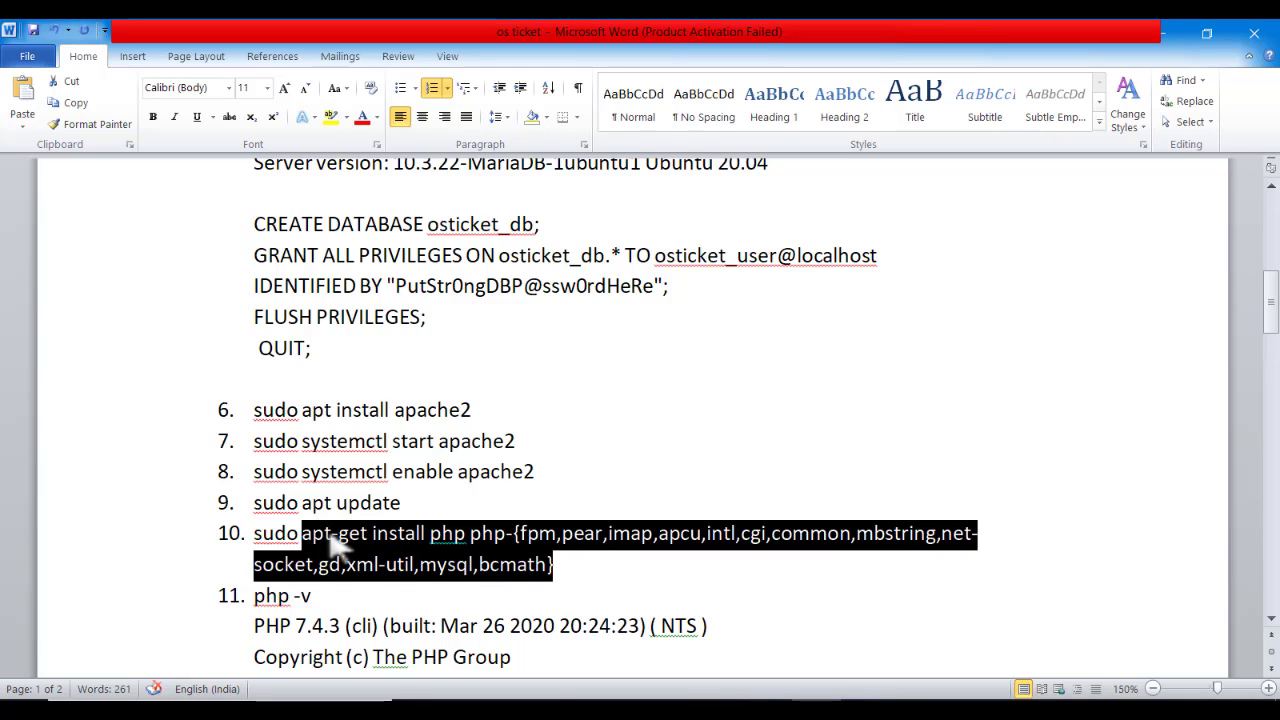
pyautogui.rightClick(332, 548)
pyautogui.click(372, 108)
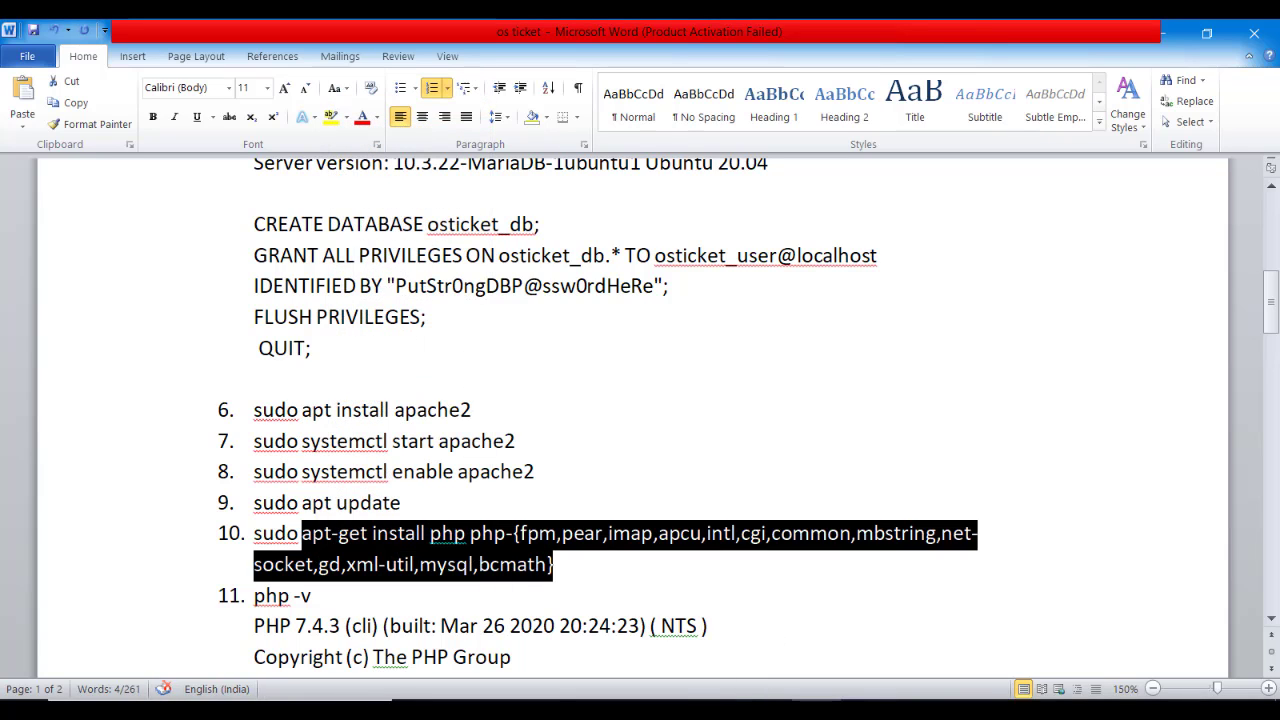
pyautogui.hotkey('alt', 'Tab')
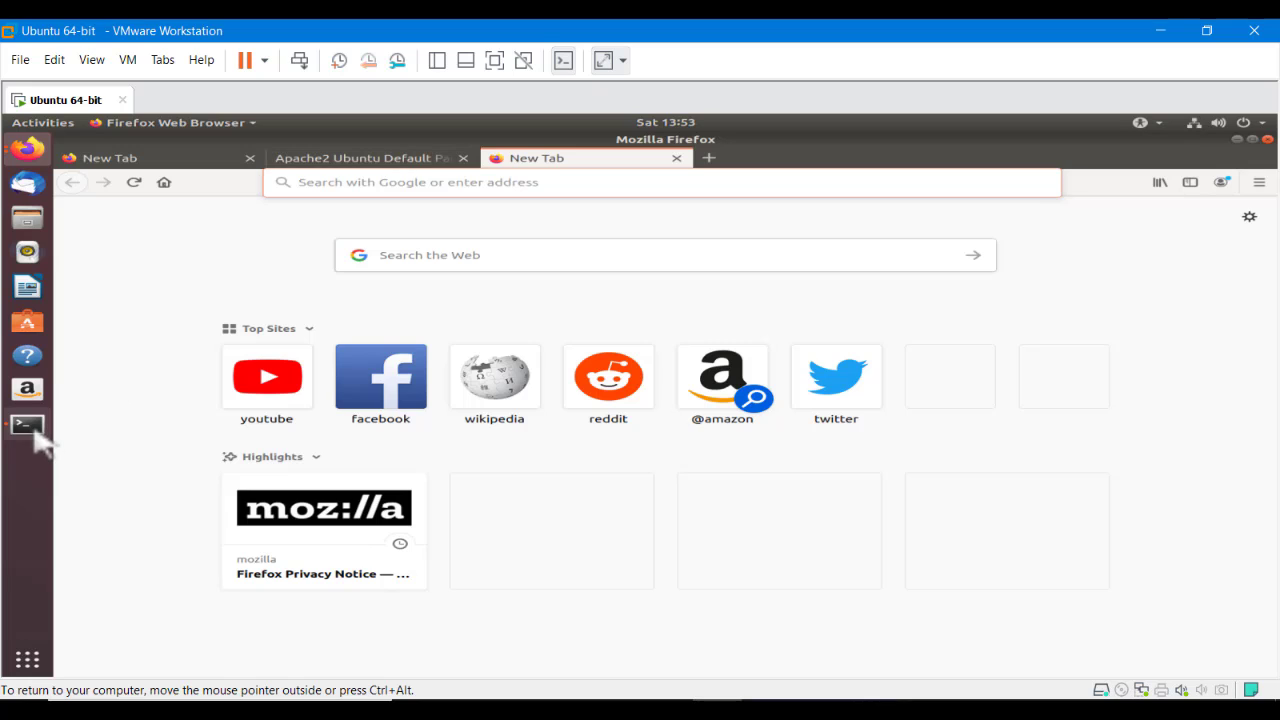
# Paste and run the apt-get install php command in the terminal, confirming with y
pyautogui.click(30, 426)
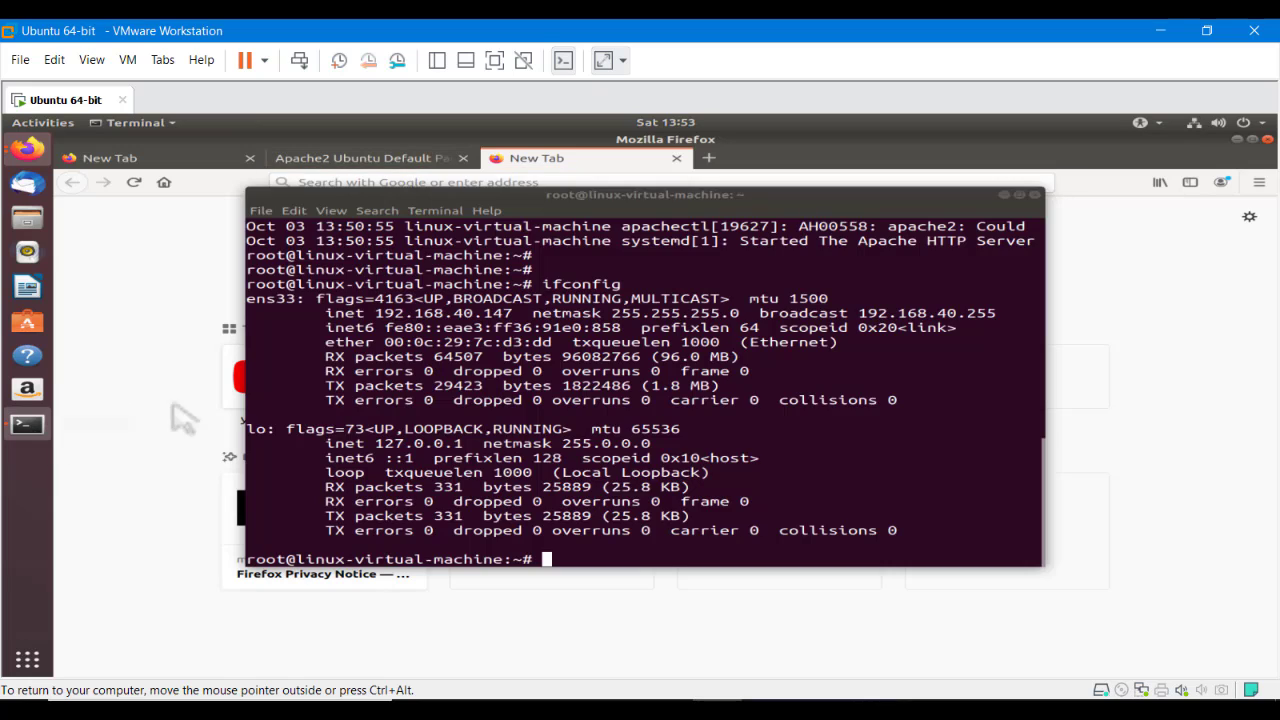
pyautogui.press('Return')
pyautogui.press('Return')
pyautogui.press('Return')
pyautogui.press('Return')
pyautogui.rightClick(599, 500)
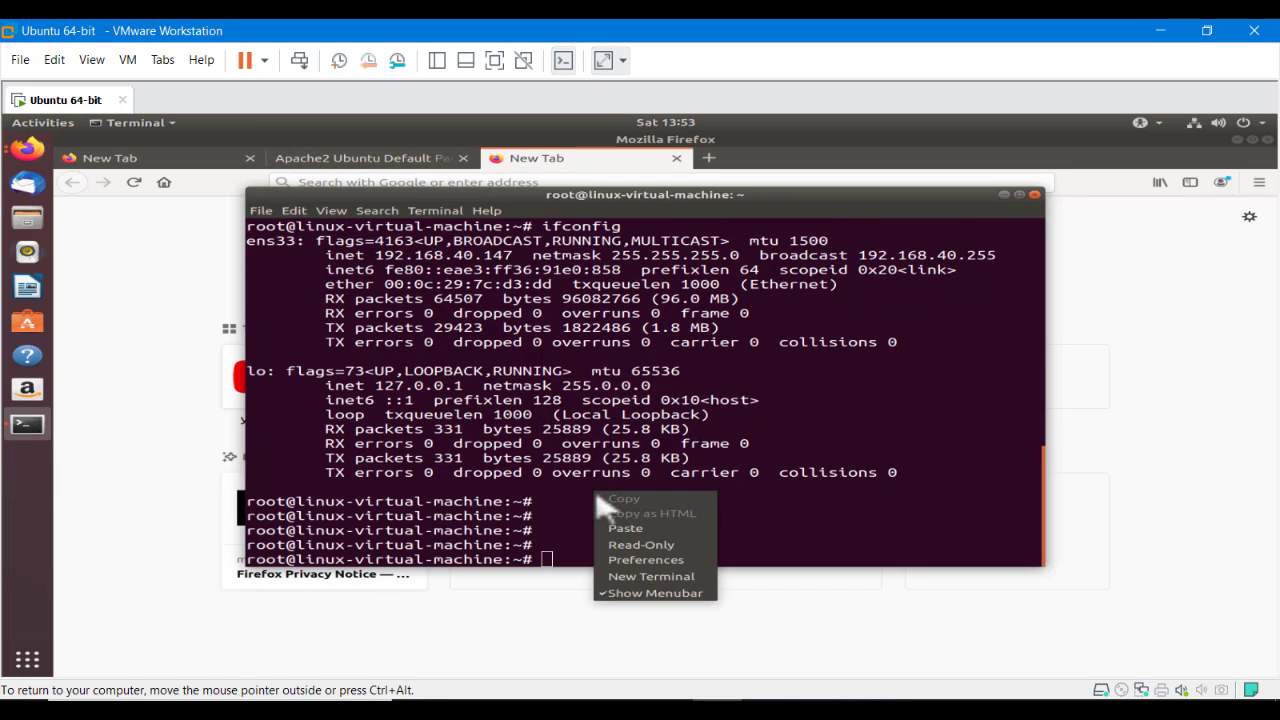
pyautogui.click(622, 529)
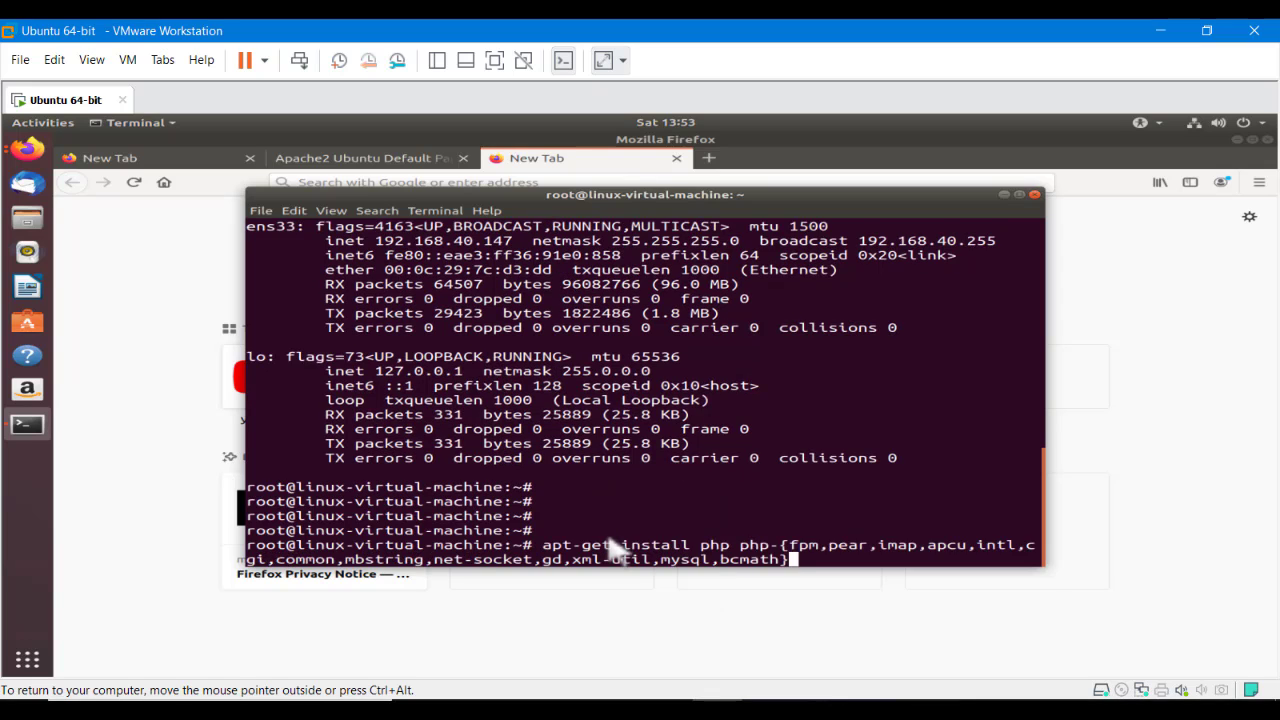
pyautogui.press('Return')
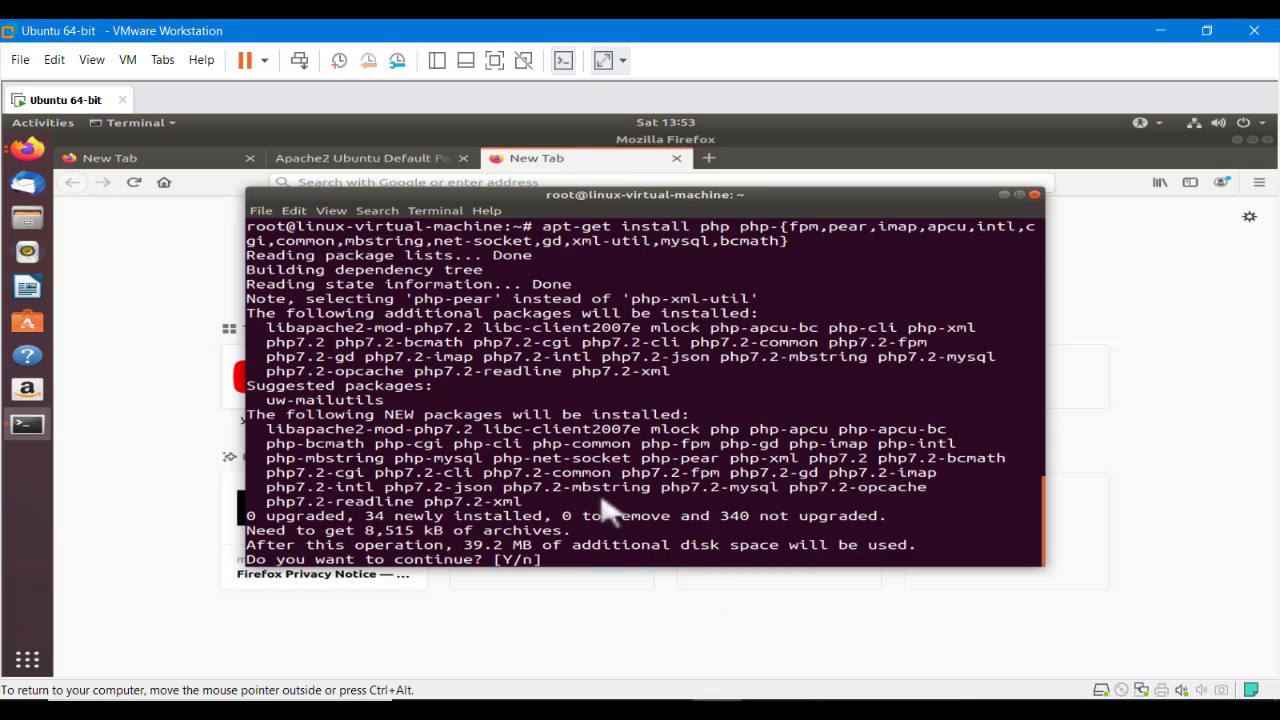
pyautogui.write('y')
pyautogui.press('Return')
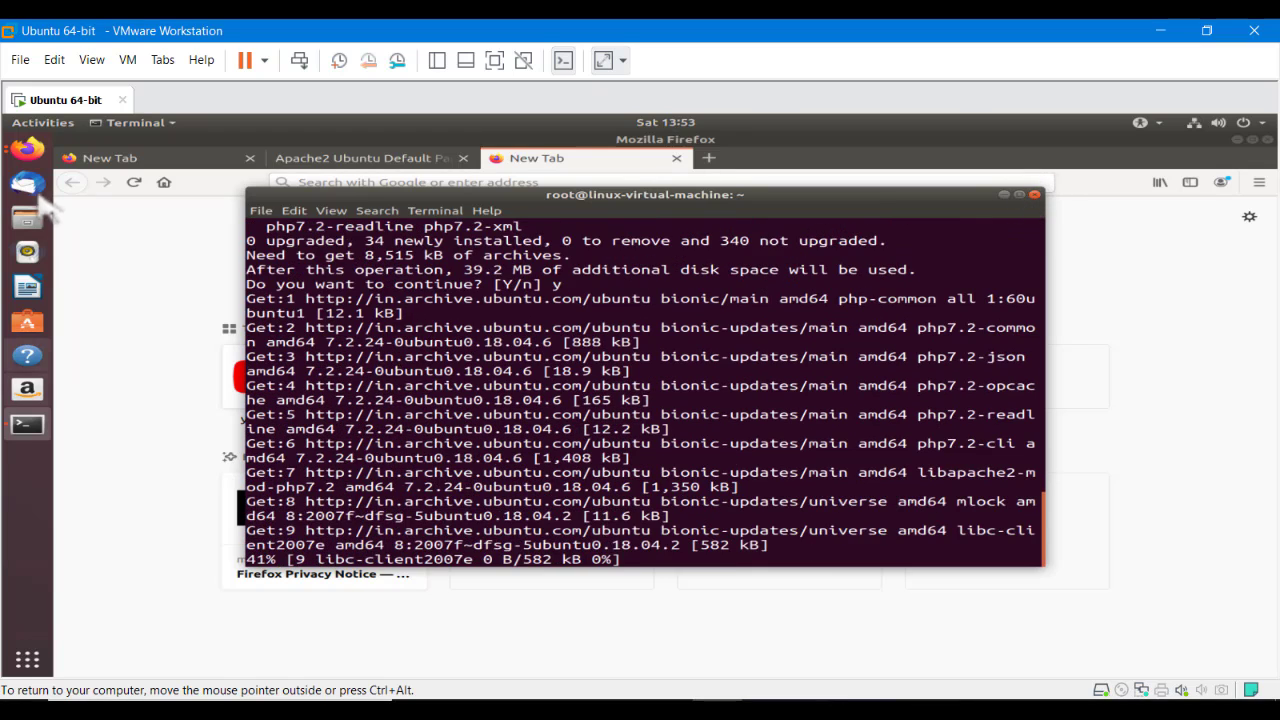
# Close the extra Firefox window and minimize Firefox to uncover the terminal
pyautogui.click(28, 149)
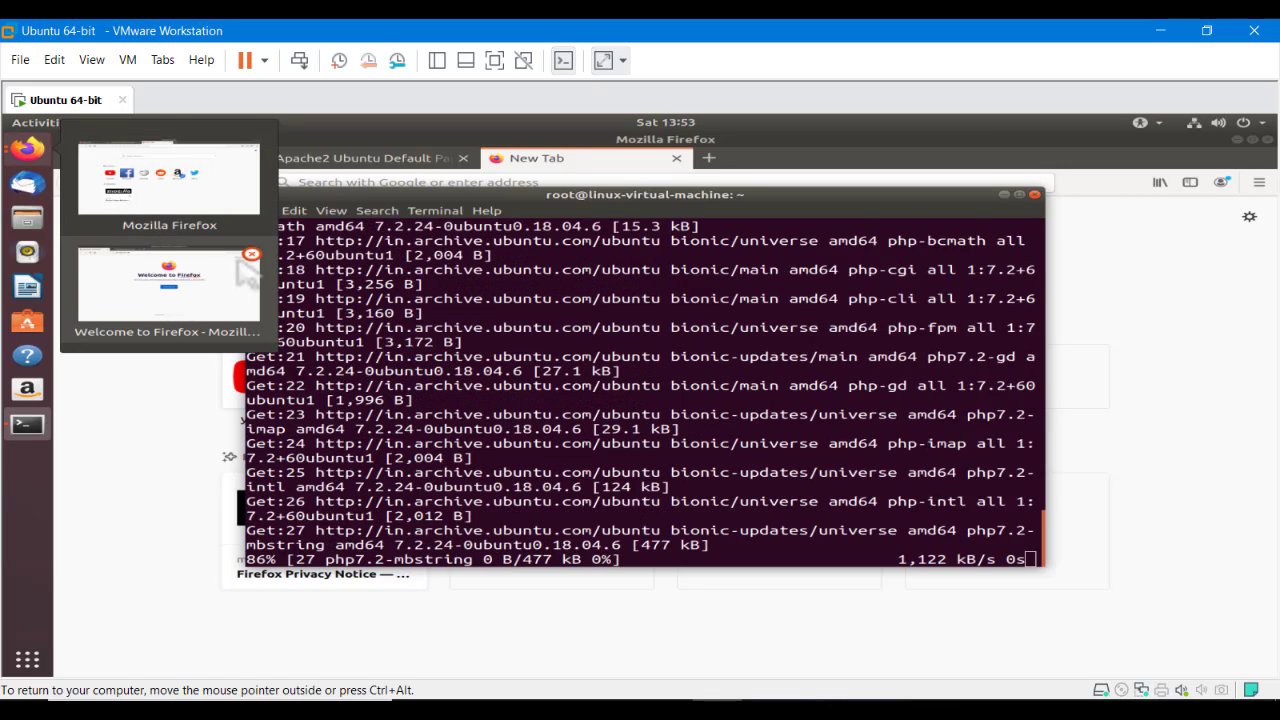
pyautogui.click(255, 266)
pyautogui.click(253, 258)
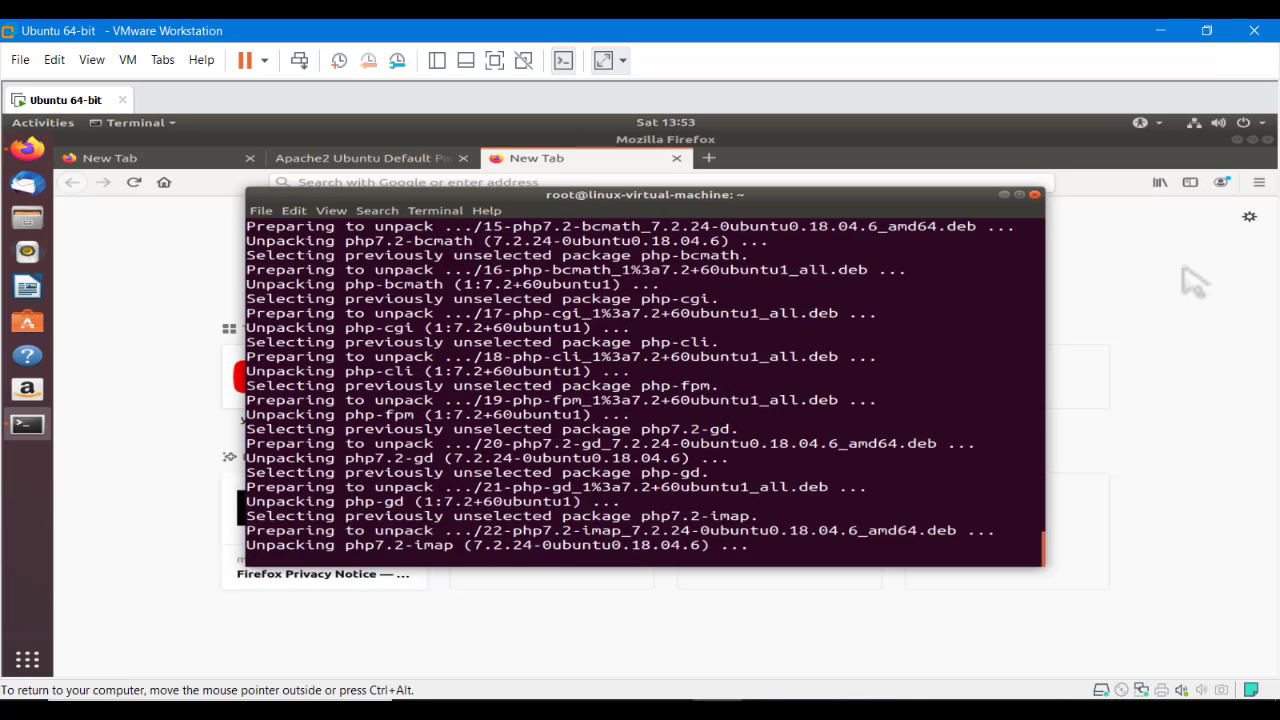
pyautogui.click(1200, 185)
pyautogui.click(1237, 139)
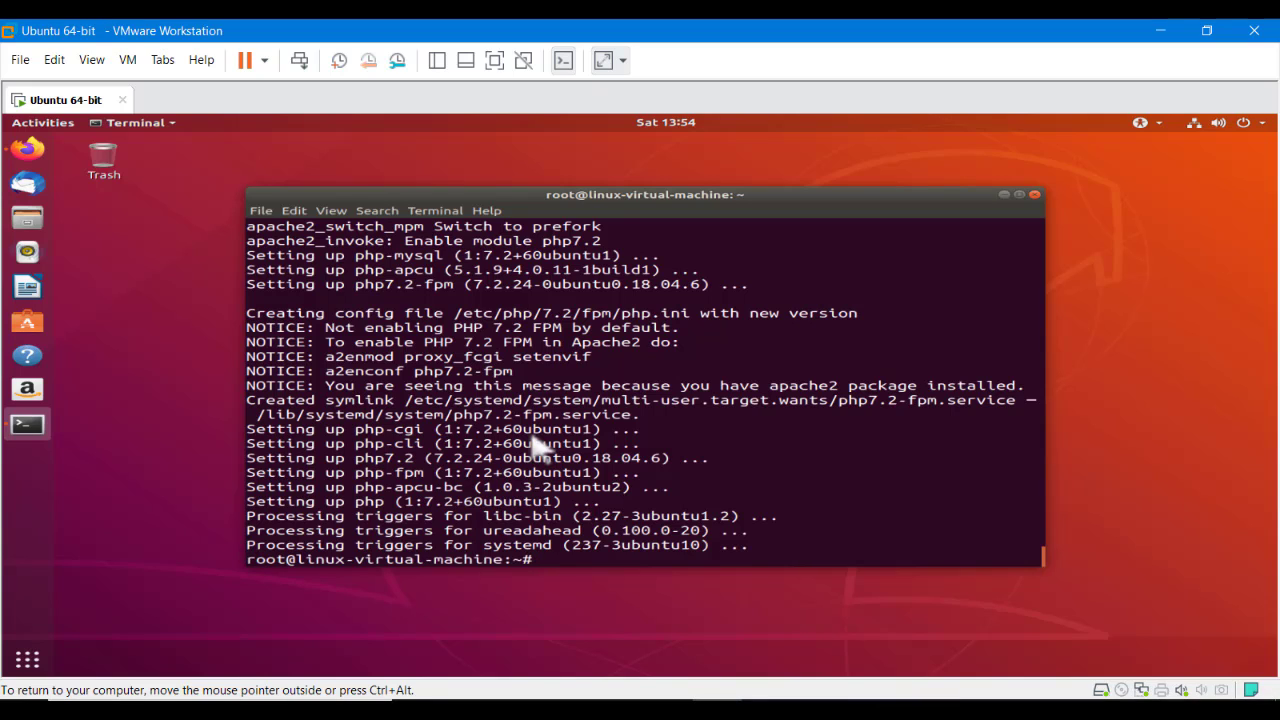
# Clear the terminal and run php -v, confirming PHP 7.2.24 is installed
pyautogui.press('Return')
pyautogui.press('Return')
pyautogui.write('clea')
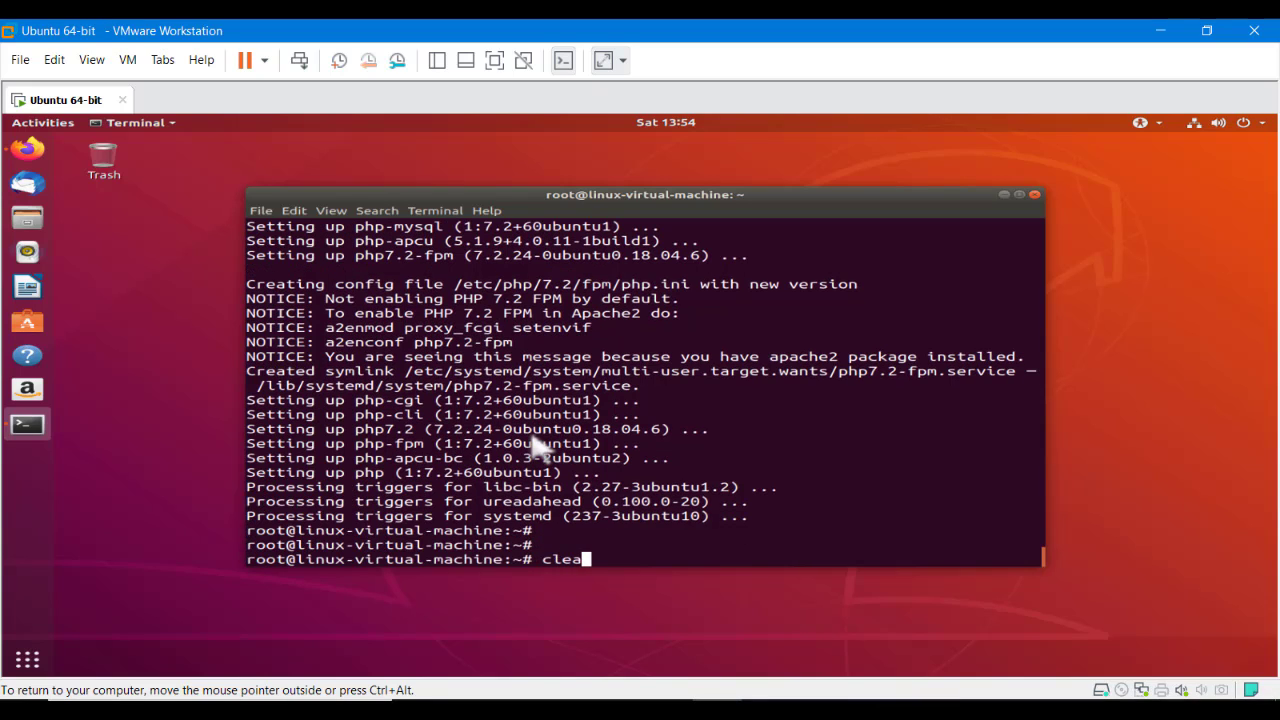
pyautogui.write('r')
pyautogui.press('Return')
pyautogui.press('Return')
pyautogui.press('Return')
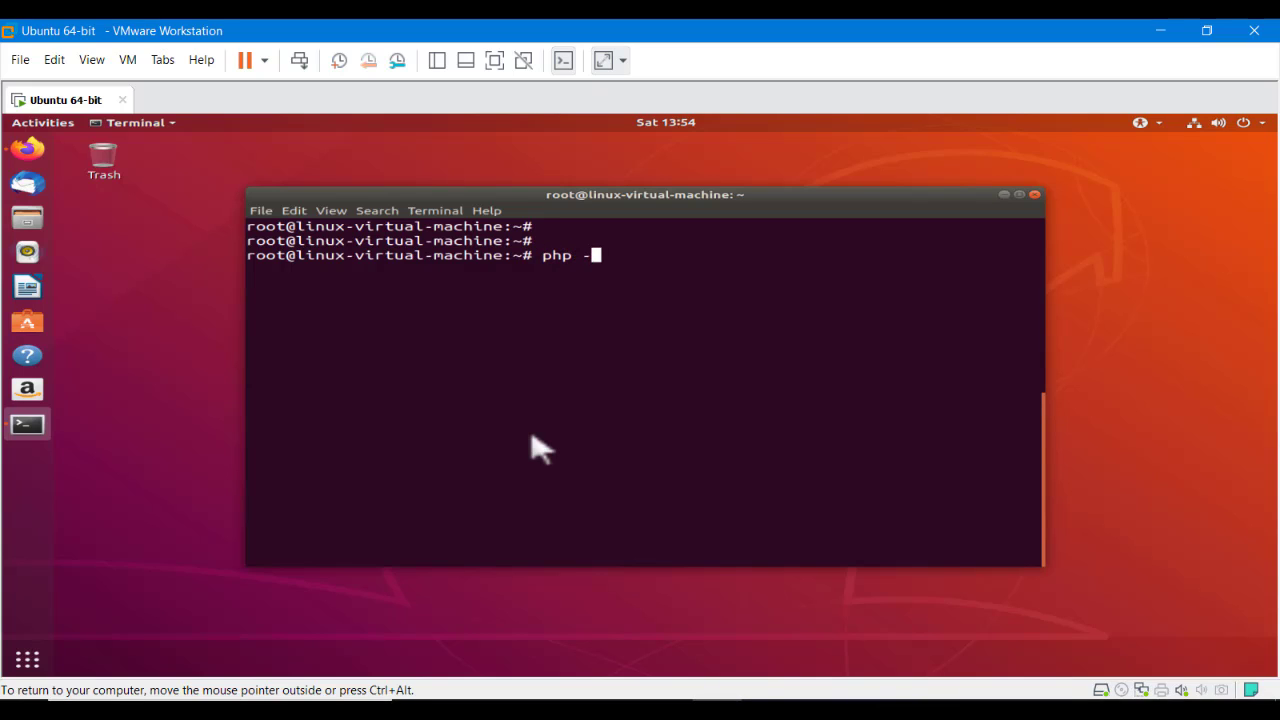
pyautogui.press('Return')
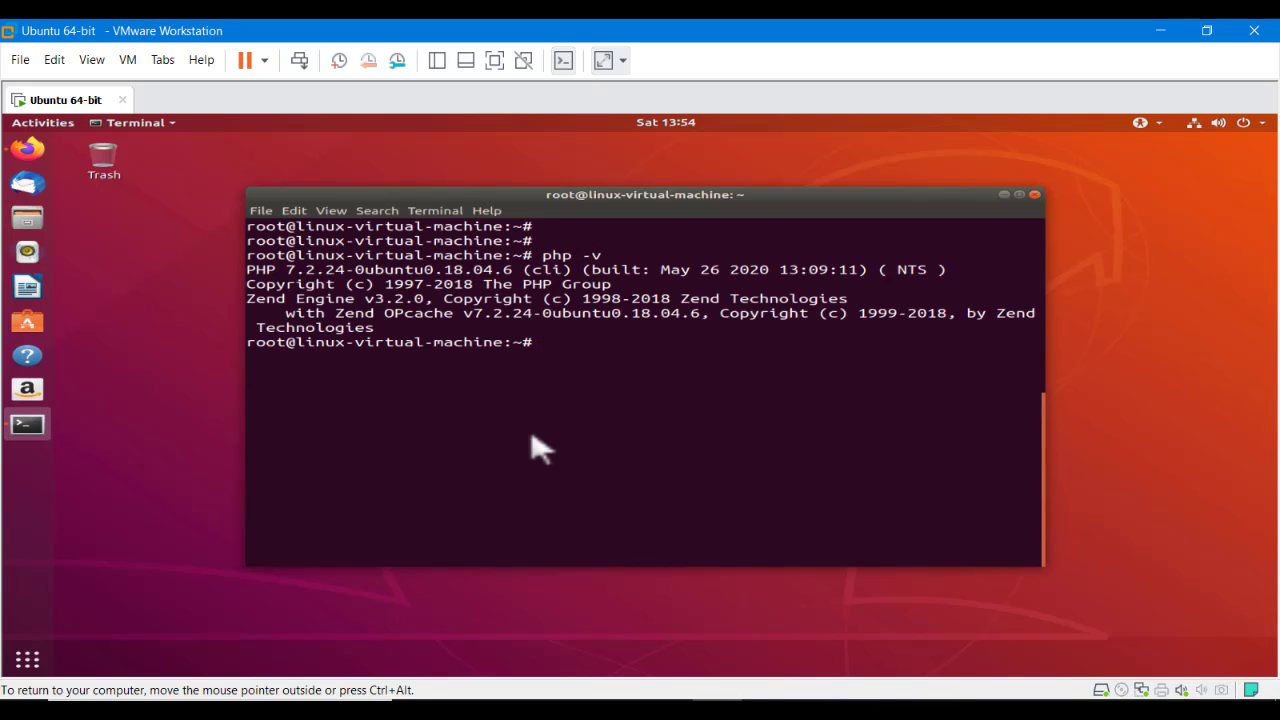
pyautogui.moveTo(643, 258); pyautogui.dragTo(572, 257)
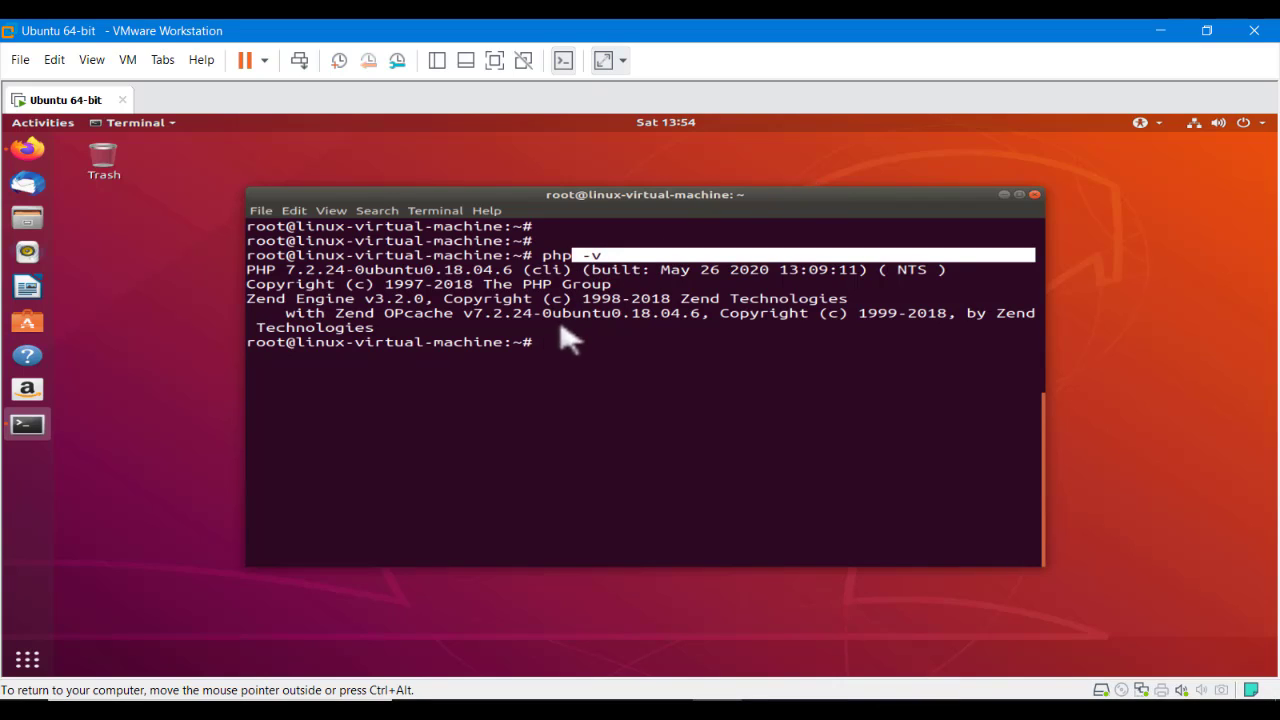
pyautogui.click(560, 330)
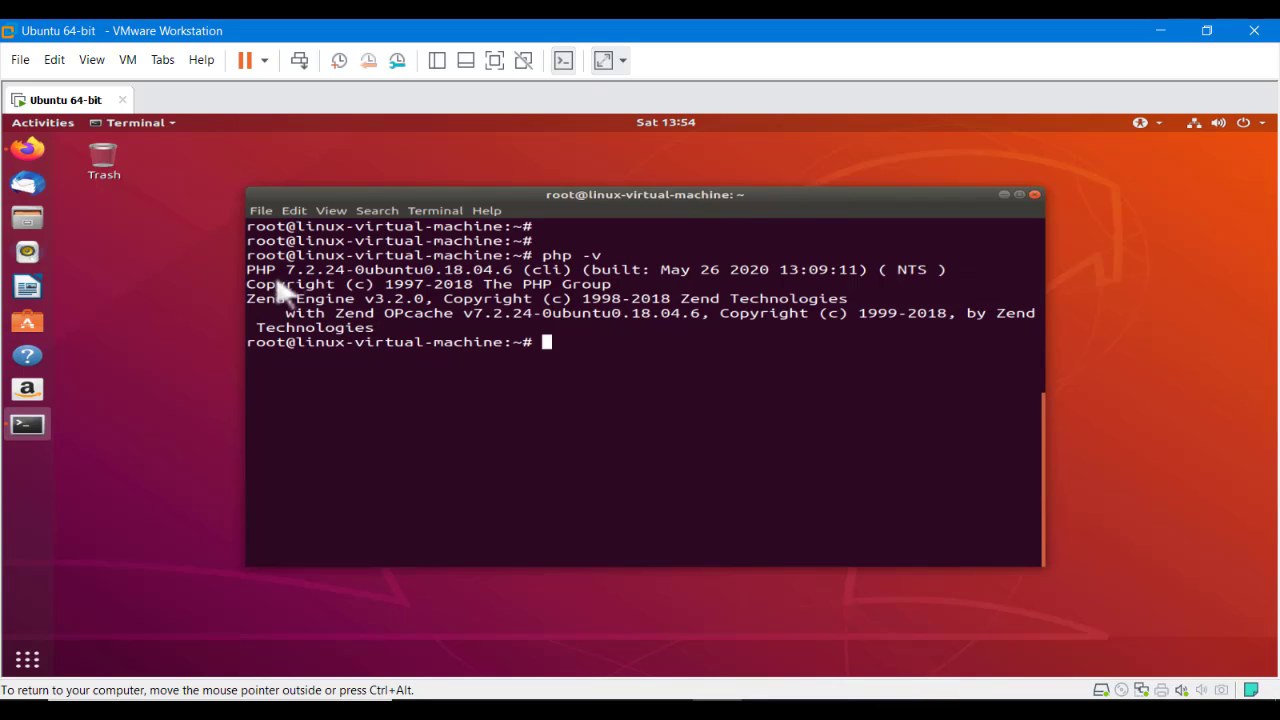
pyautogui.moveTo(287, 271); pyautogui.dragTo(362, 280)
pyautogui.click(668, 391)
# Clear the terminal again and return to the Word notes
pyautogui.write('clear')
pyautogui.press('Return')
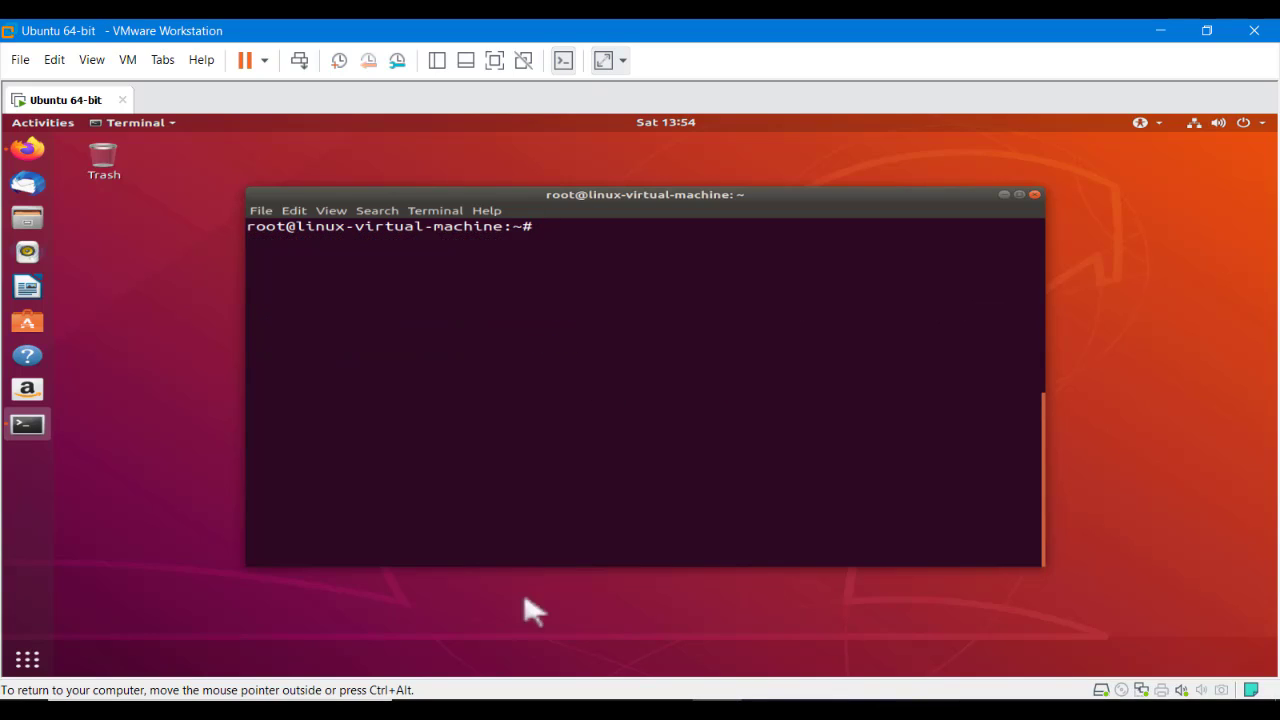
pyautogui.hotkey('alt', 'Tab')
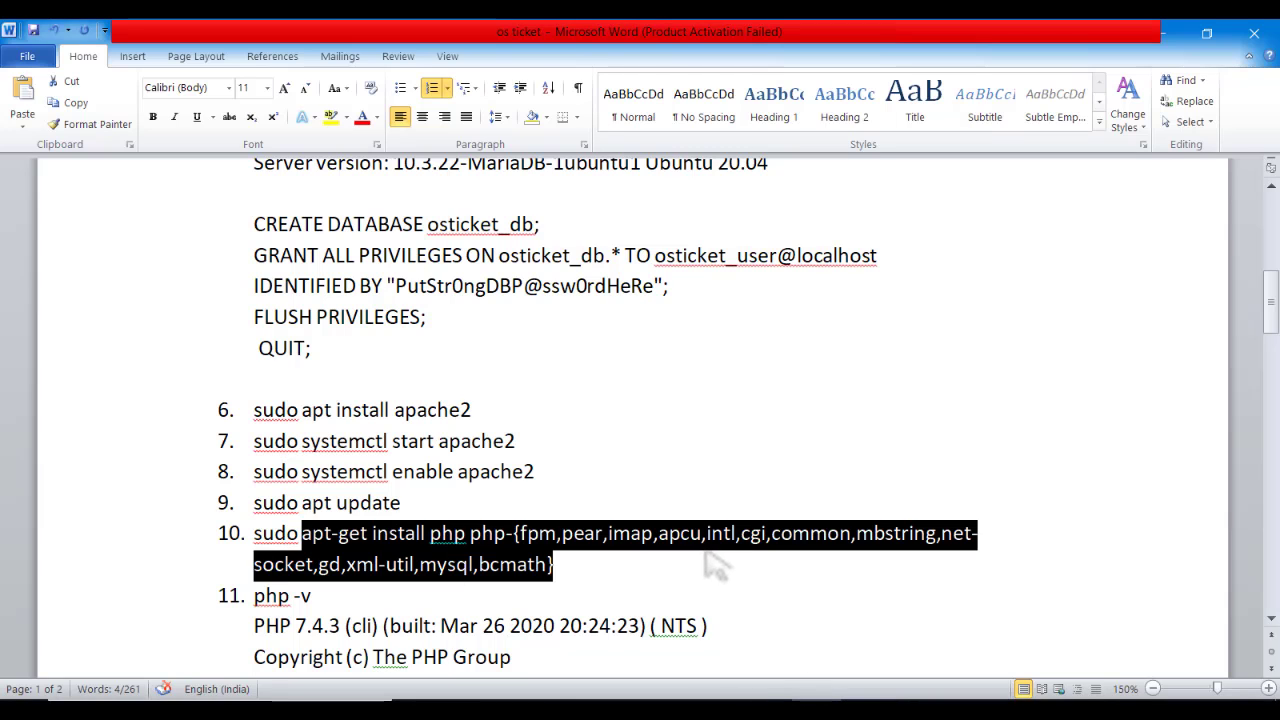
# Copy item 12's 'curl wget unzip' install command from the Word notes
pyautogui.click(700, 560)
pyautogui.moveTo(1270, 300); pyautogui.dragTo(1270, 355)
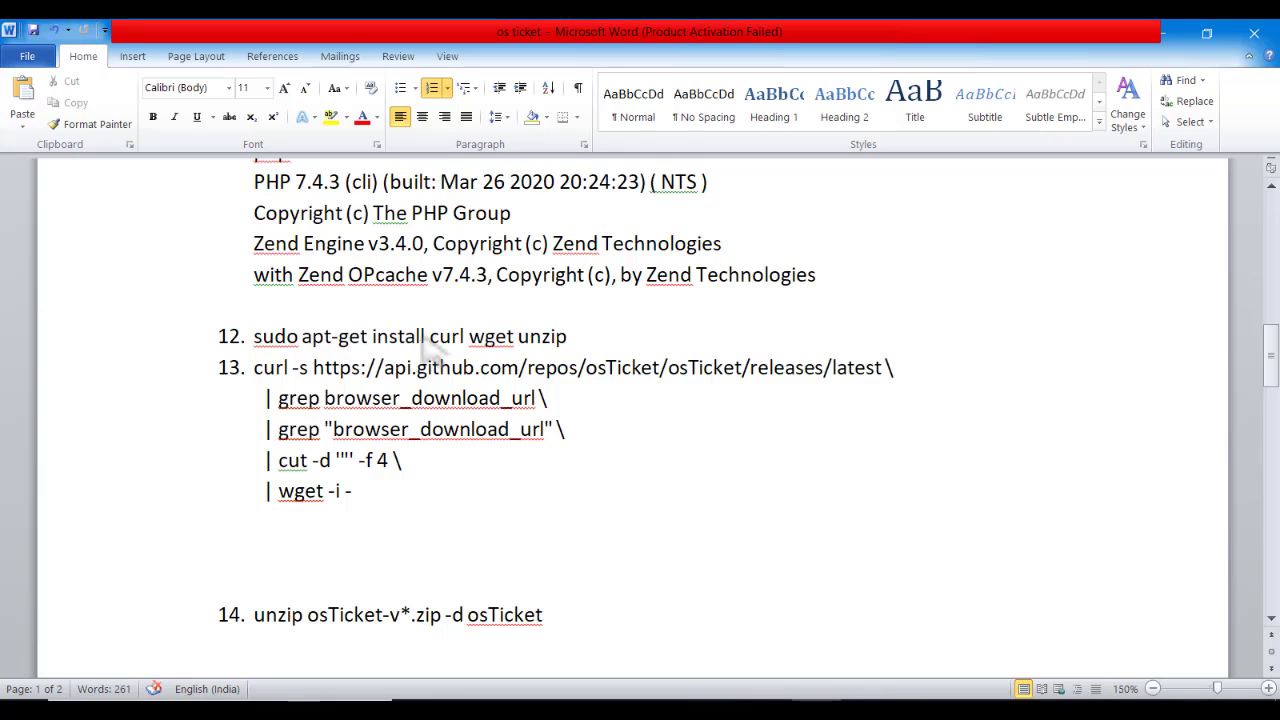
pyautogui.moveTo(420, 345); pyautogui.dragTo(285, 345)
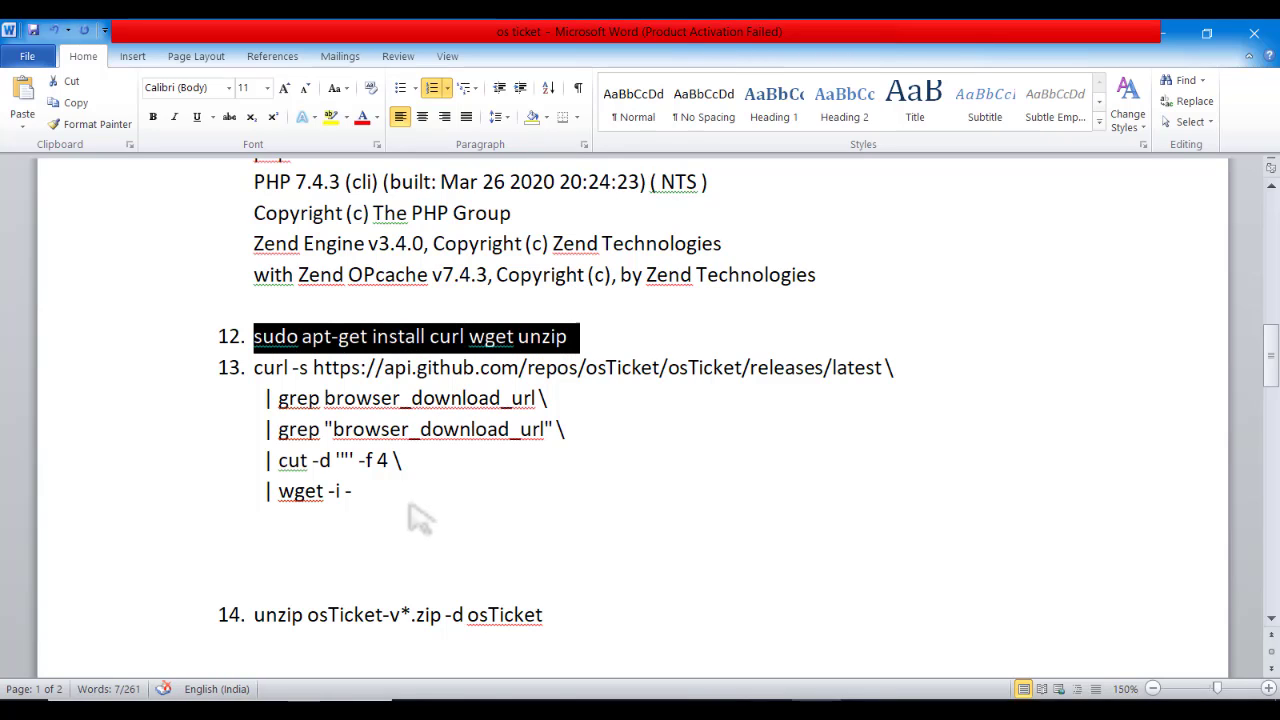
pyautogui.moveTo(388, 500); pyautogui.dragTo(256, 388)
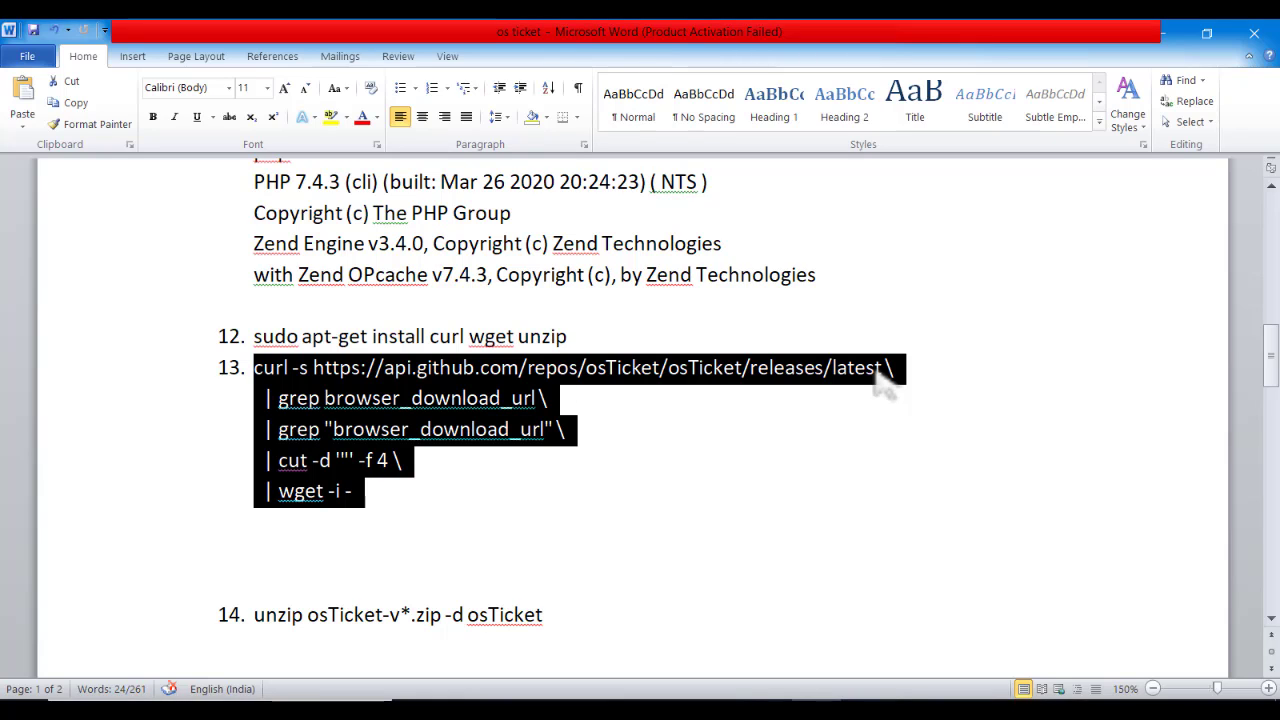
pyautogui.moveTo(568, 337); pyautogui.dragTo(303, 338)
pyautogui.rightClick(305, 338)
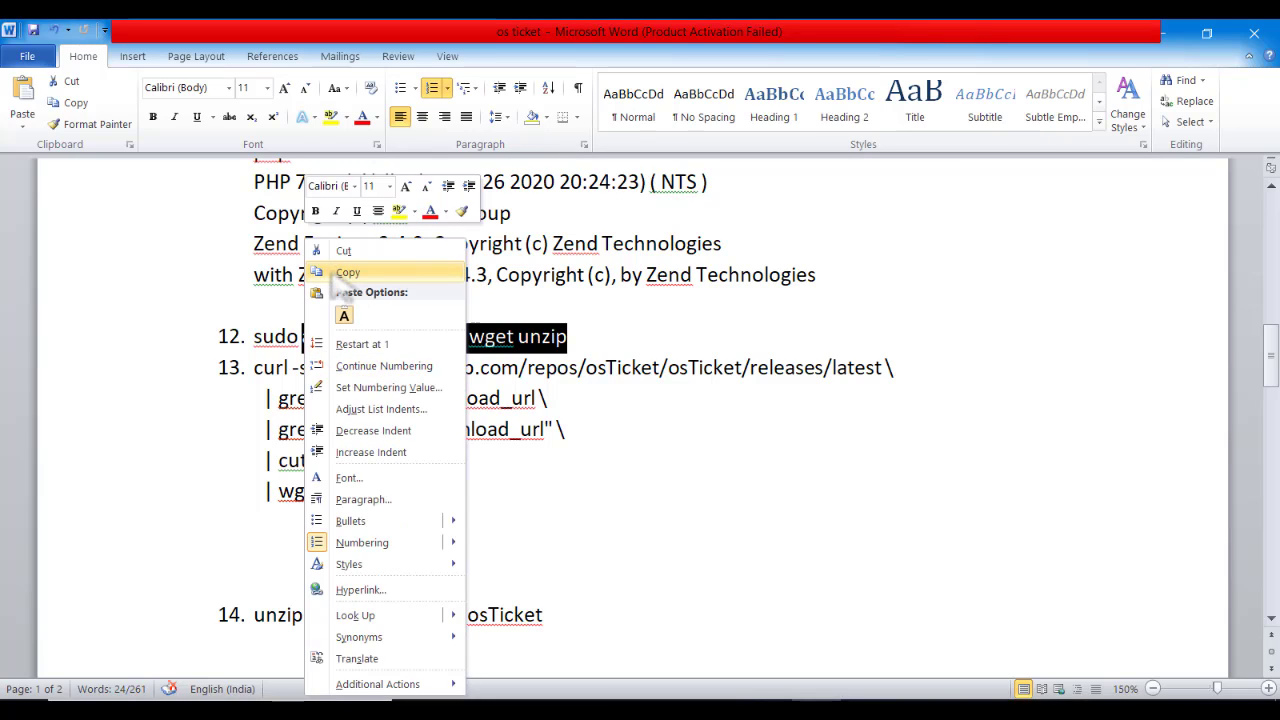
pyautogui.click(336, 274)
# Outdent the numbered command list one level to the left
pyautogui.click(244, 366)
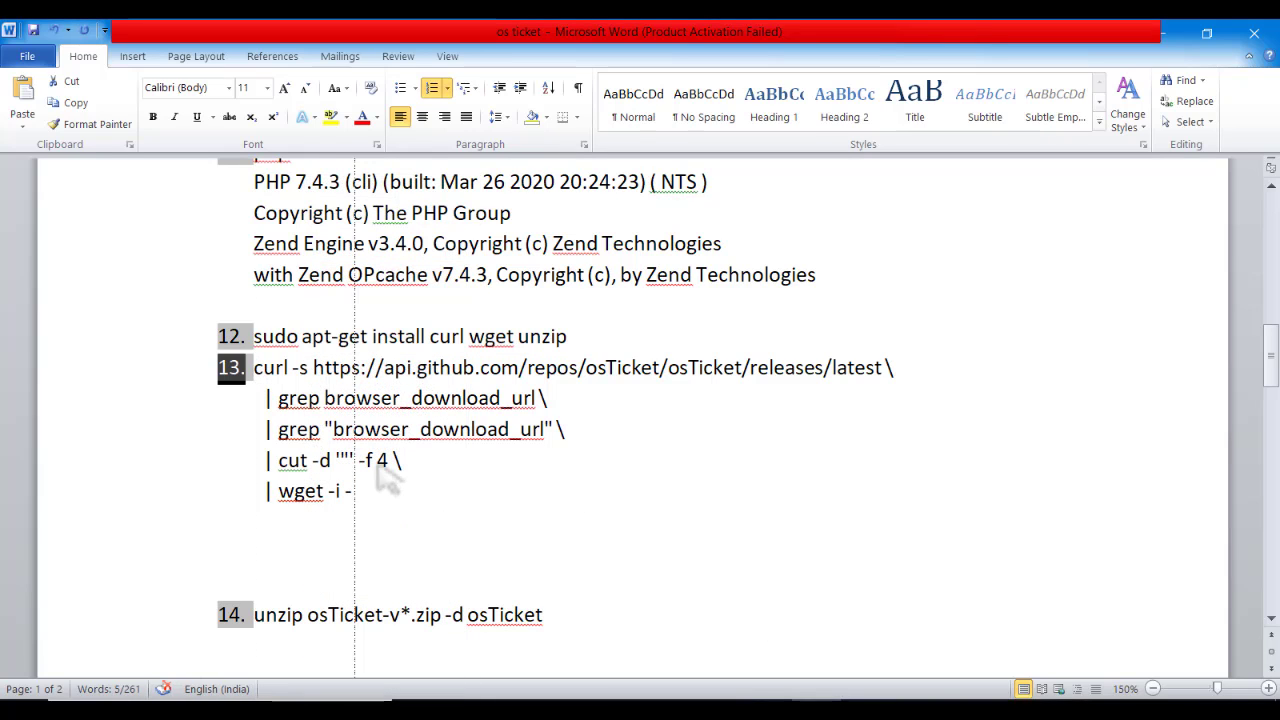
pyautogui.hotkey('shift', 'Tab')
pyautogui.click(466, 472)
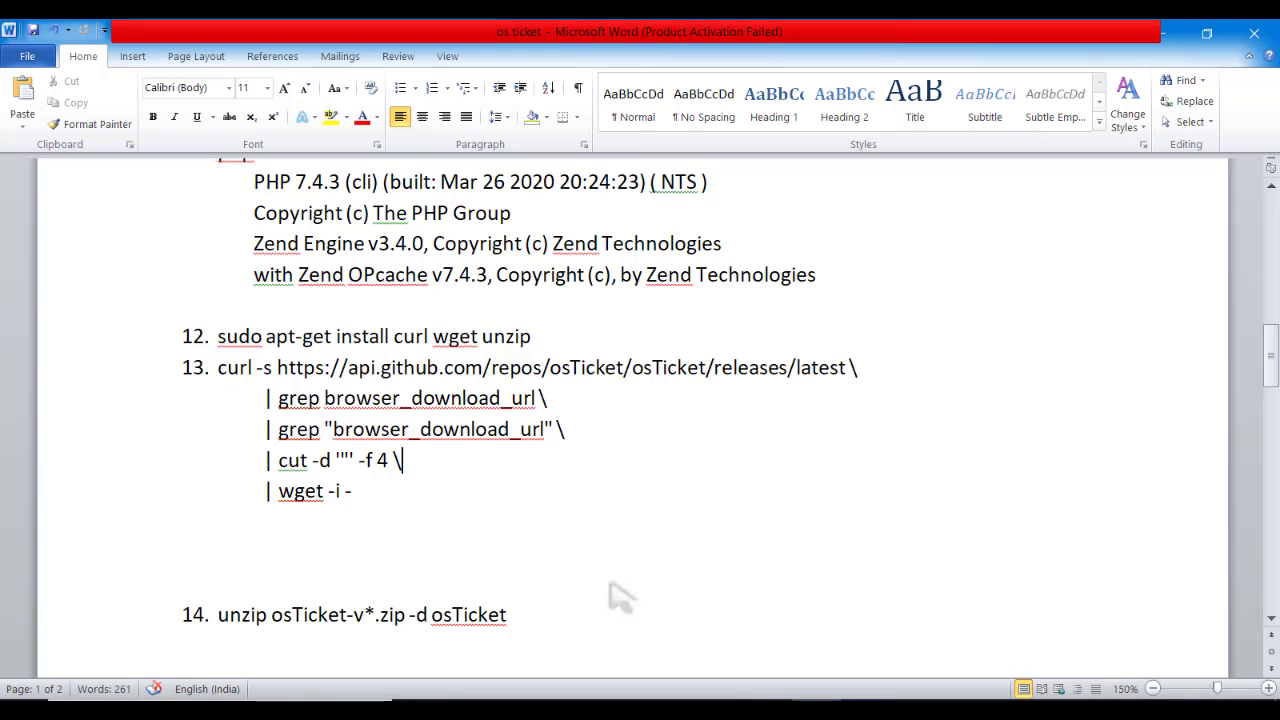
pyautogui.hotkey('alt', 'Tab')
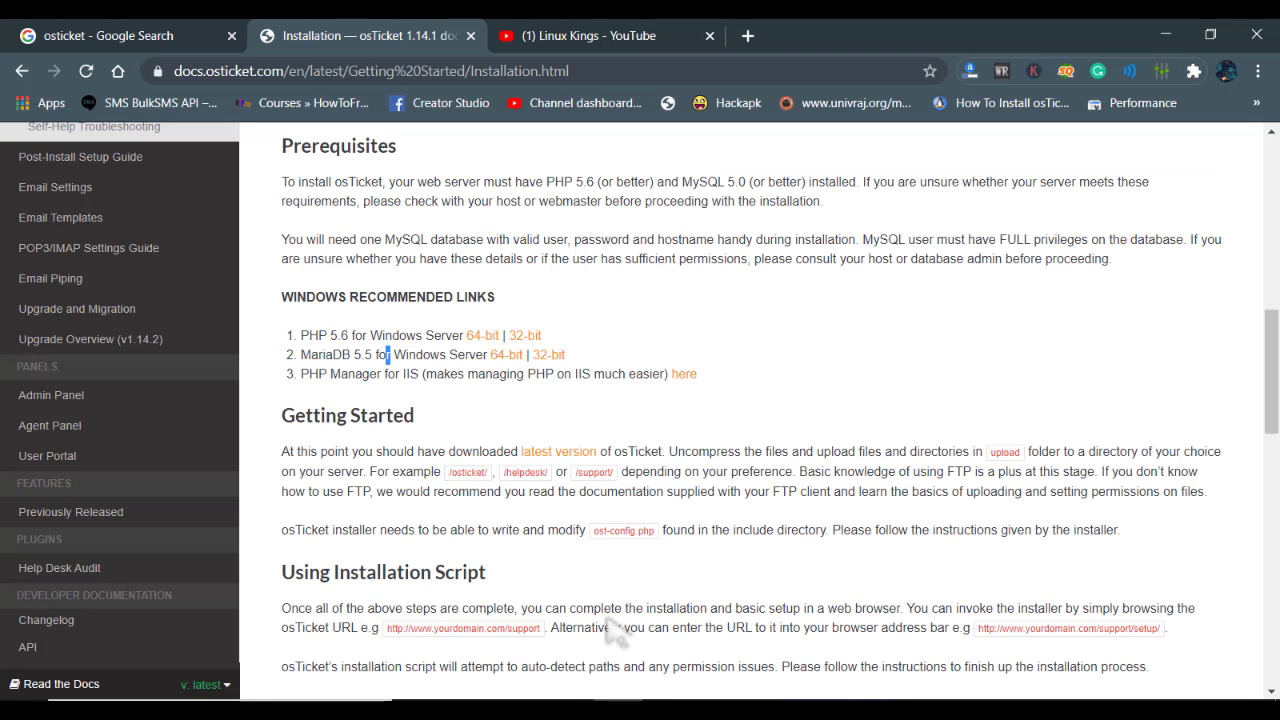
# Paste the apt-get install curl wget unzip command at the terminal prompt
pyautogui.hotkey('alt', 'Tab')
pyautogui.rightClick(491, 308)
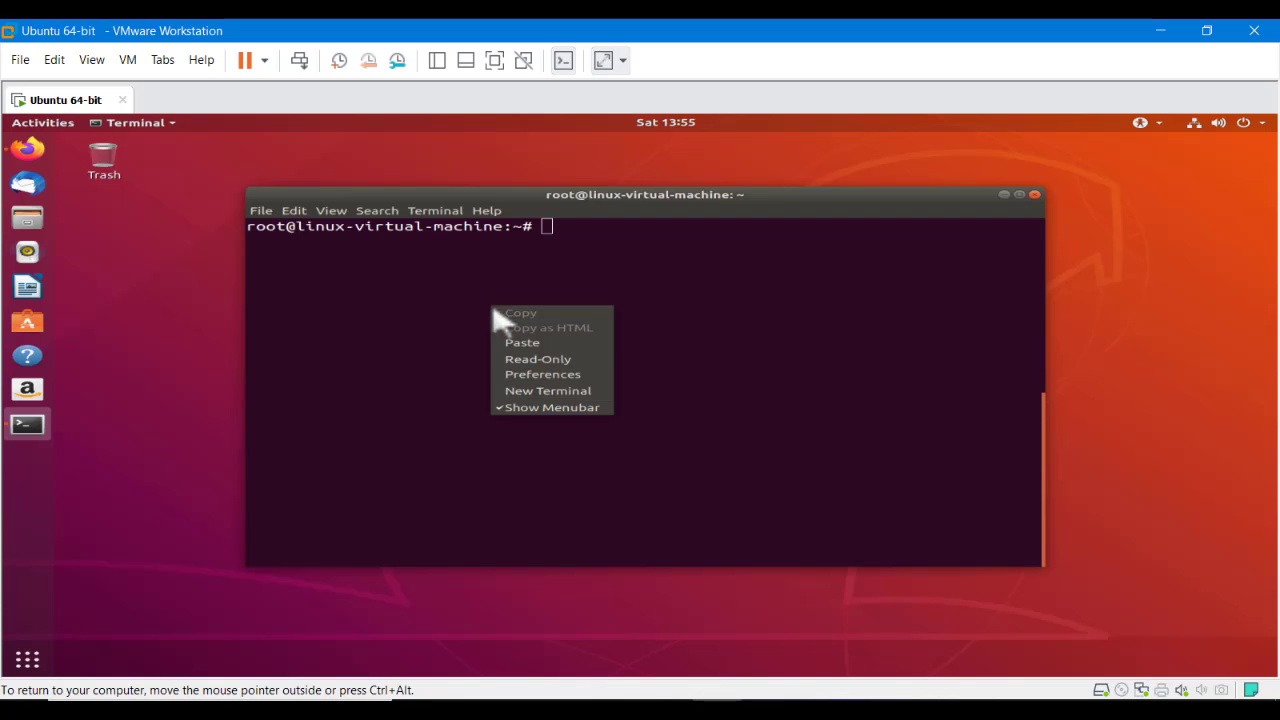
pyautogui.click(534, 357)
pyautogui.rightClick(573, 257)
pyautogui.click(596, 292)
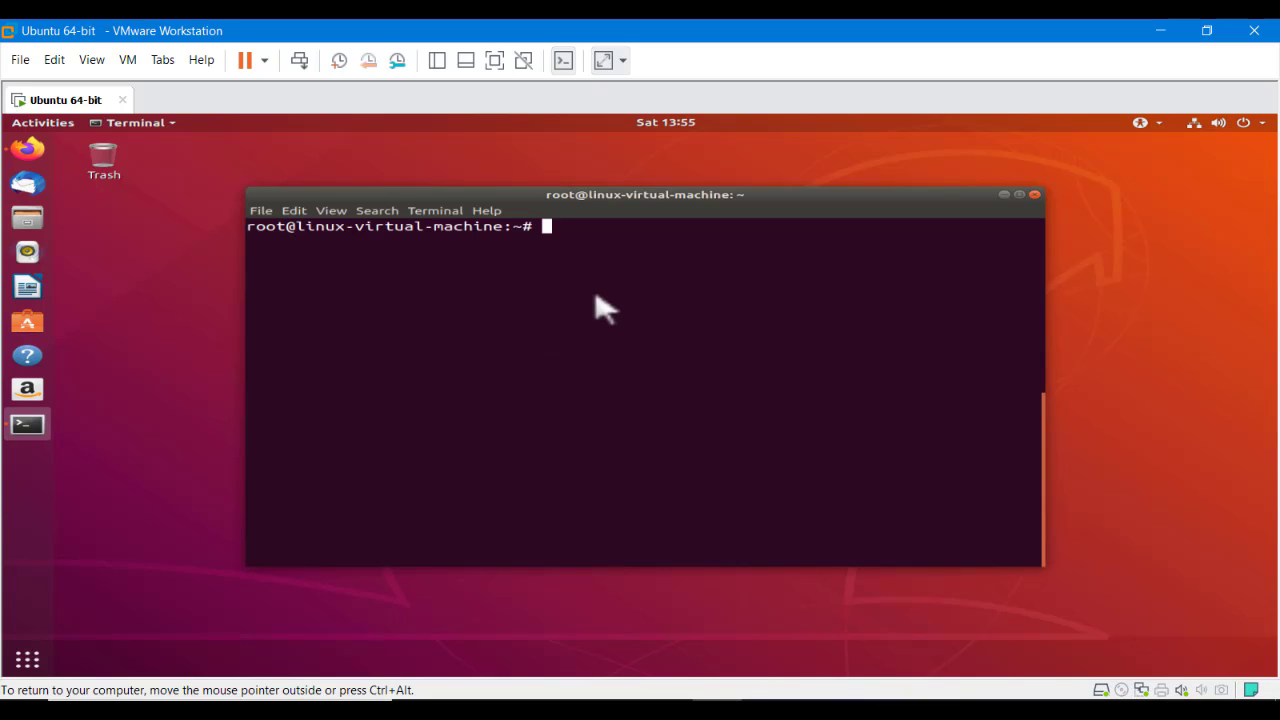
pyautogui.rightClick(534, 371)
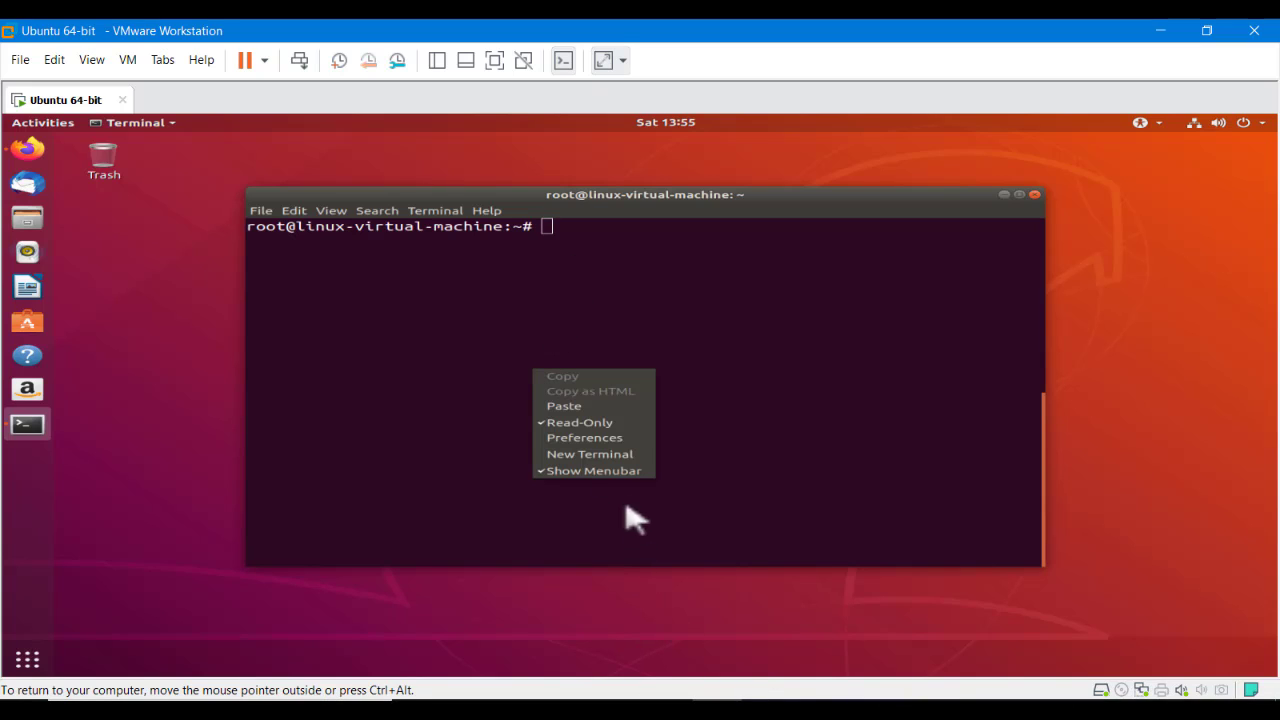
pyautogui.click(552, 422)
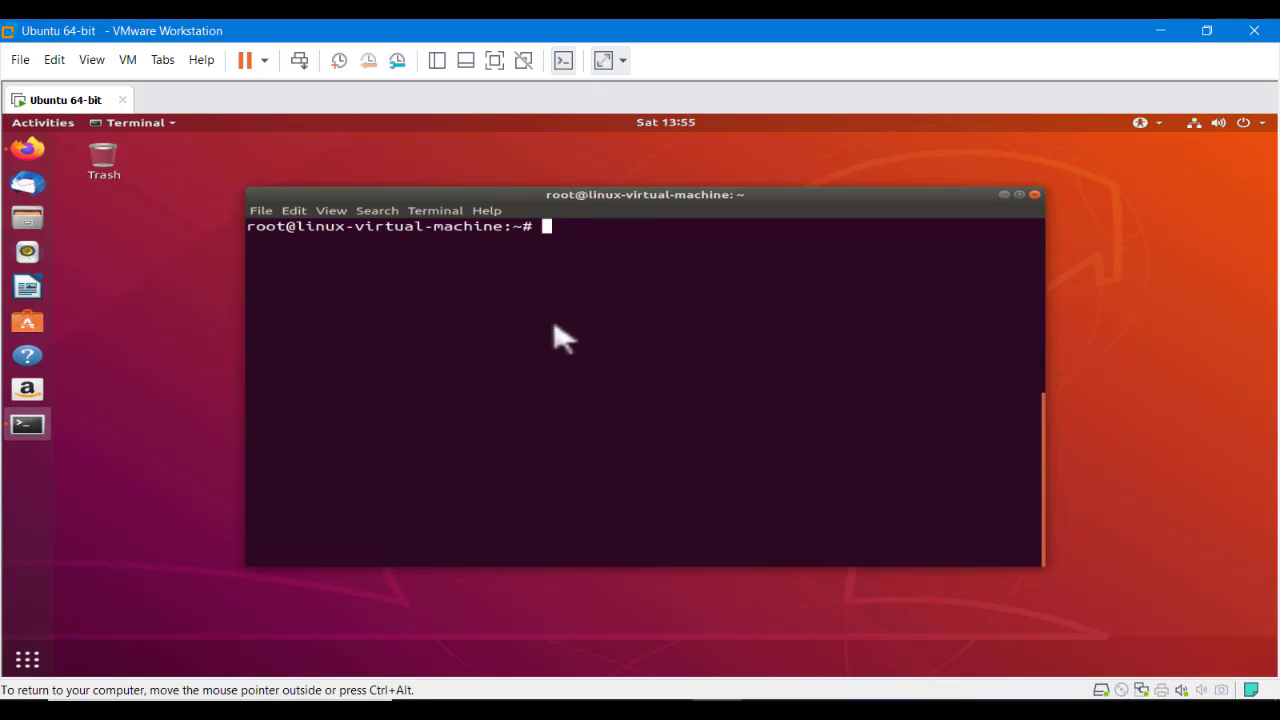
pyautogui.rightClick(553, 327)
pyautogui.click(580, 376)
pyautogui.rightClick(562, 332)
pyautogui.click(585, 378)
pyautogui.rightClick(553, 318)
pyautogui.click(568, 354)
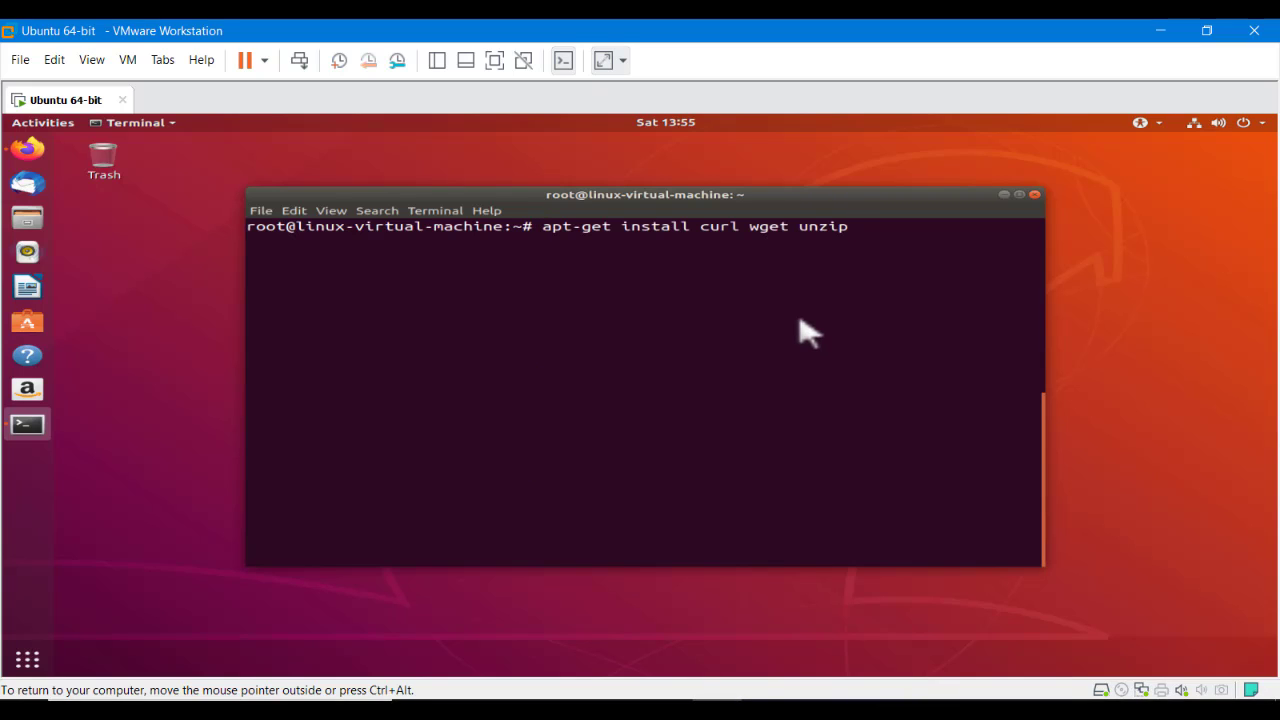
# Run the install, confirm with y, then clear the terminal screen
pyautogui.press('Return')
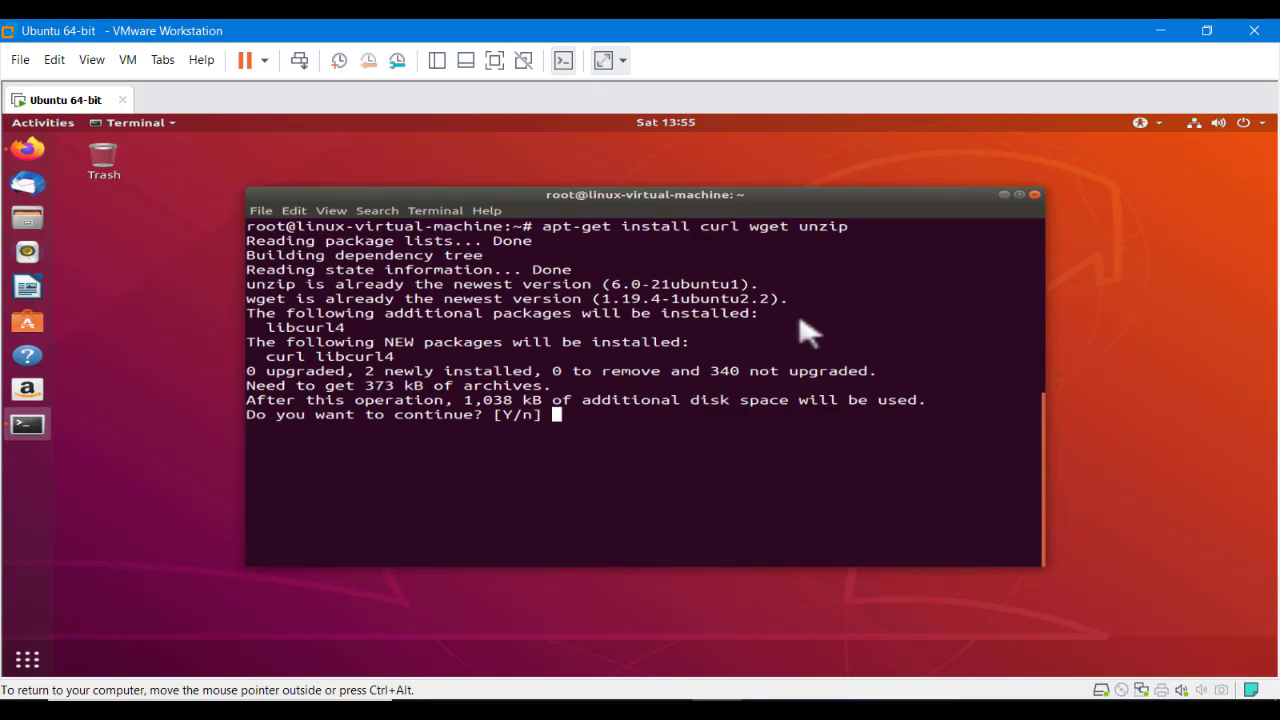
pyautogui.press('Return')
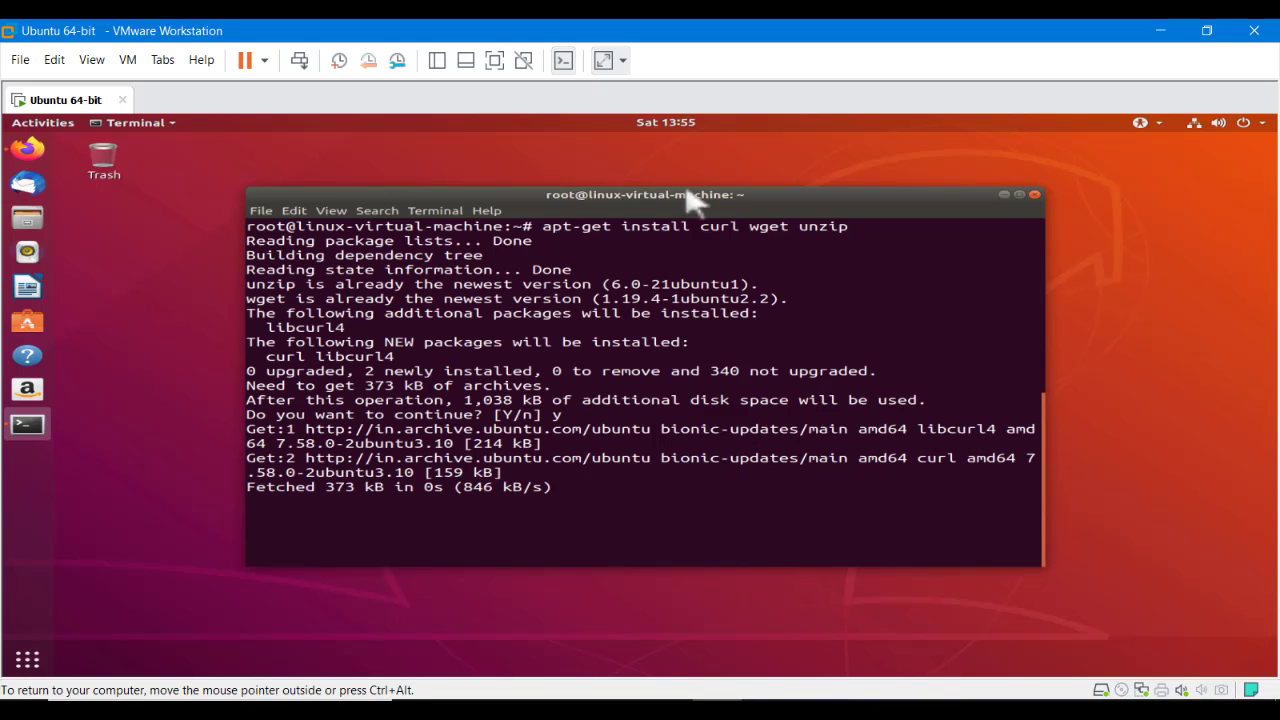
pyautogui.moveTo(704, 230); pyautogui.dragTo(786, 243)
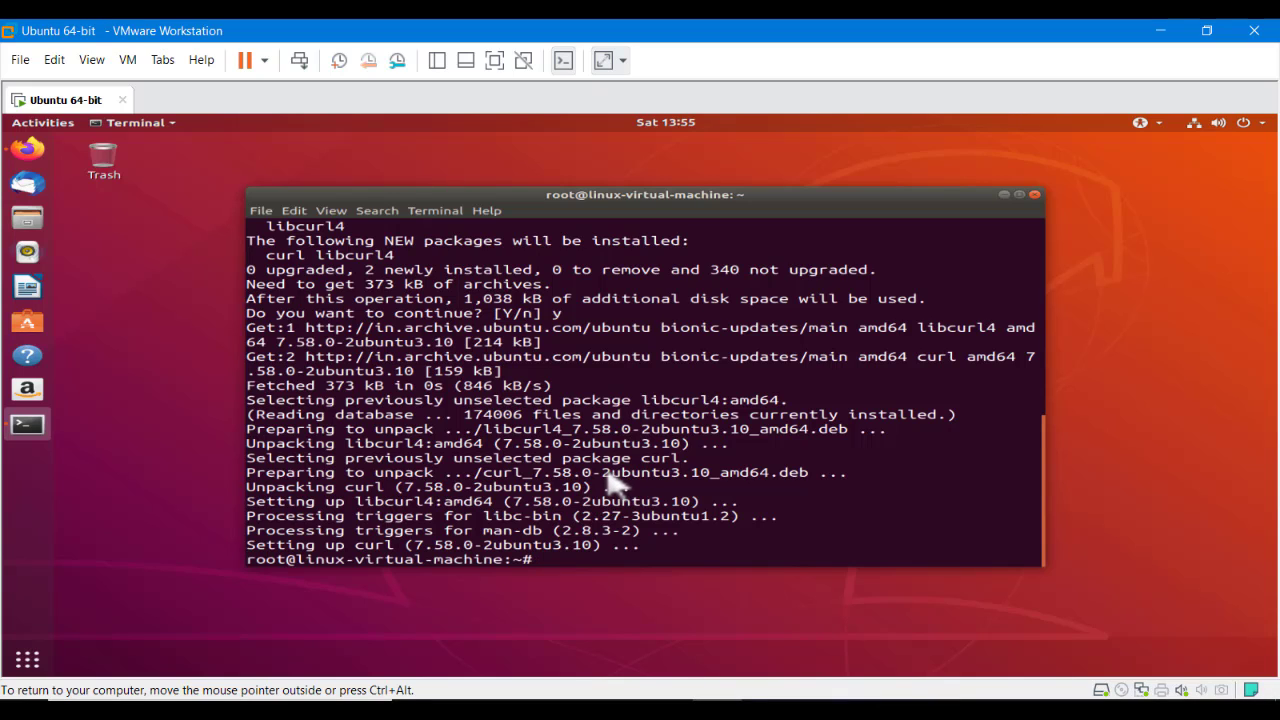
pyautogui.press('Return')
pyautogui.press('Return')
pyautogui.write('clea')
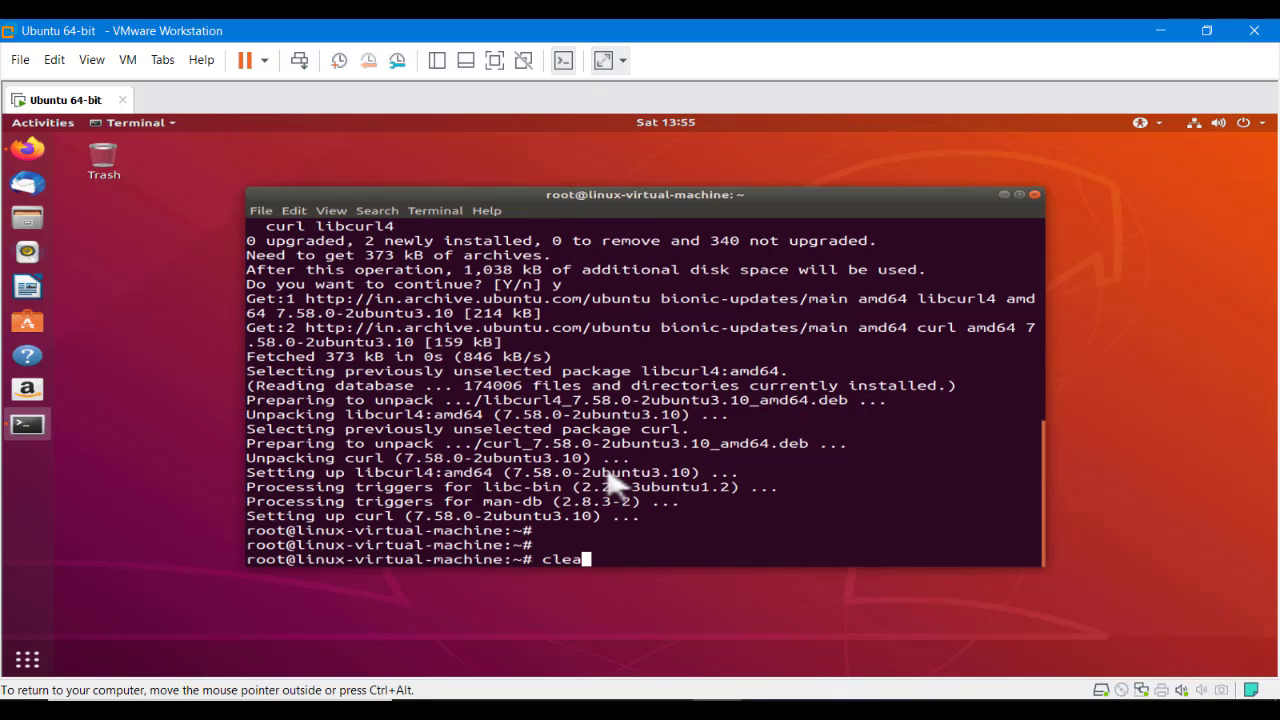
pyautogui.write('r')
pyautogui.press('Return')
pyautogui.press('Return')
pyautogui.hotkey('ctrl', 'alt')
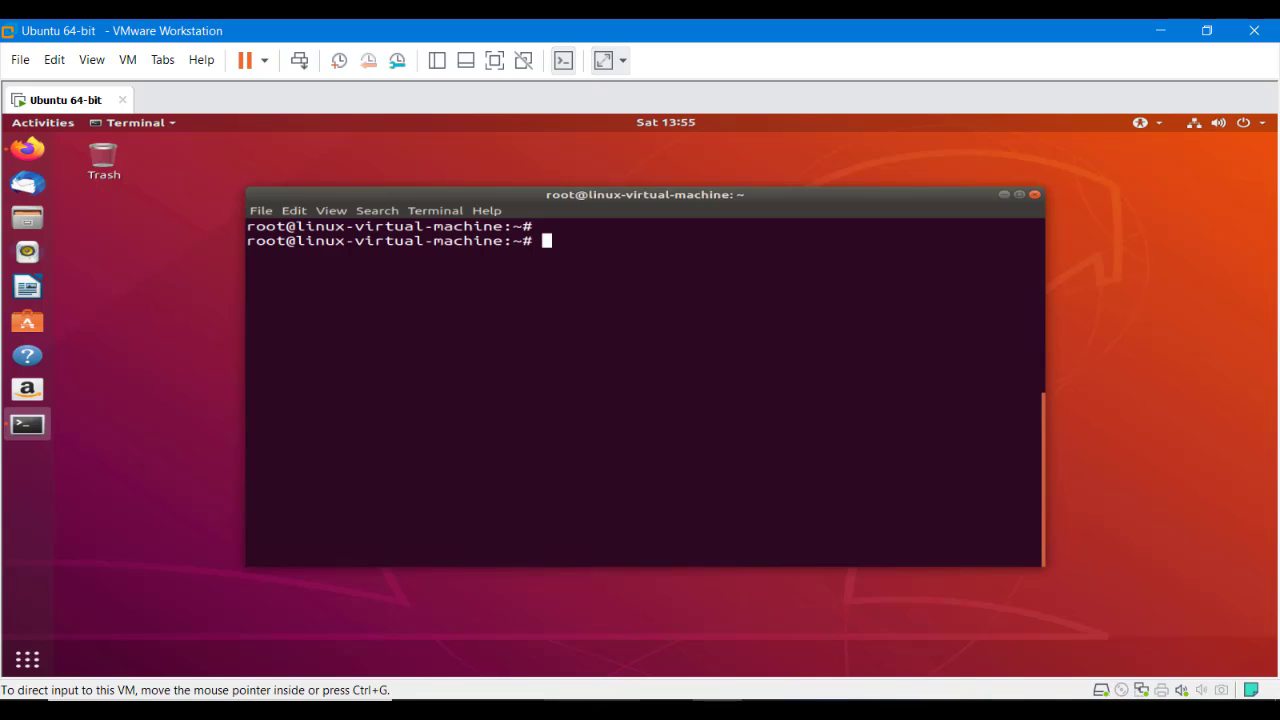
# Copy item 13's curl | grep | cut | wget command for the latest osTicket release
pyautogui.hotkey('alt', 'Tab')
pyautogui.hotkey('alt', 'Tab')
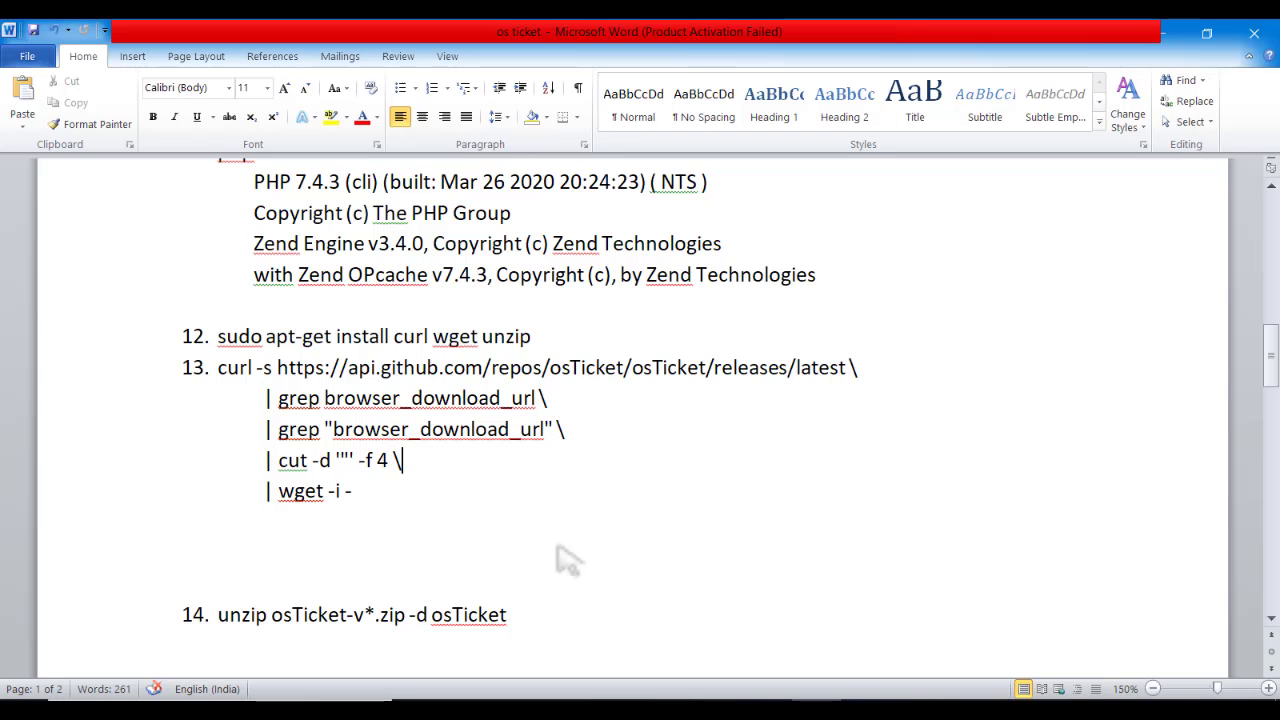
pyautogui.click(277, 368)
pyautogui.moveTo(281, 372); pyautogui.dragTo(840, 382)
pyautogui.moveTo(266, 400); pyautogui.dragTo(320, 400)
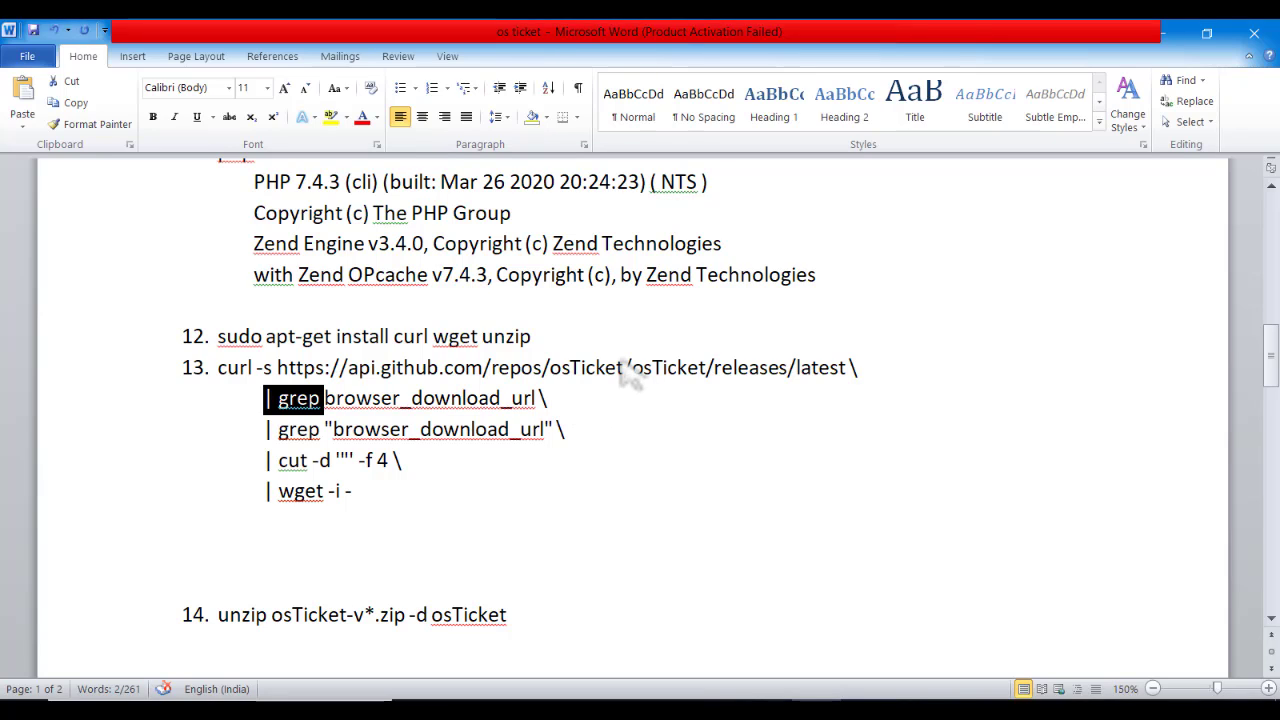
pyautogui.moveTo(628, 368); pyautogui.dragTo(722, 375)
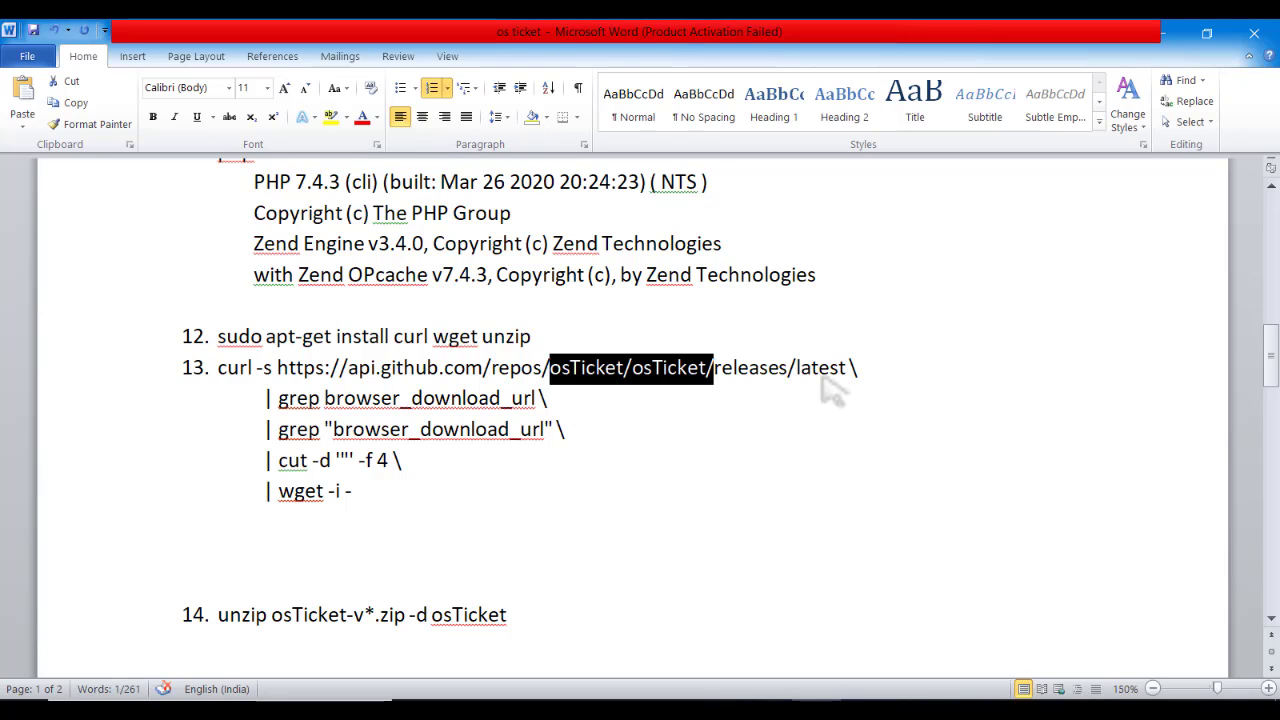
pyautogui.moveTo(852, 368); pyautogui.dragTo(798, 368)
pyautogui.click(576, 444)
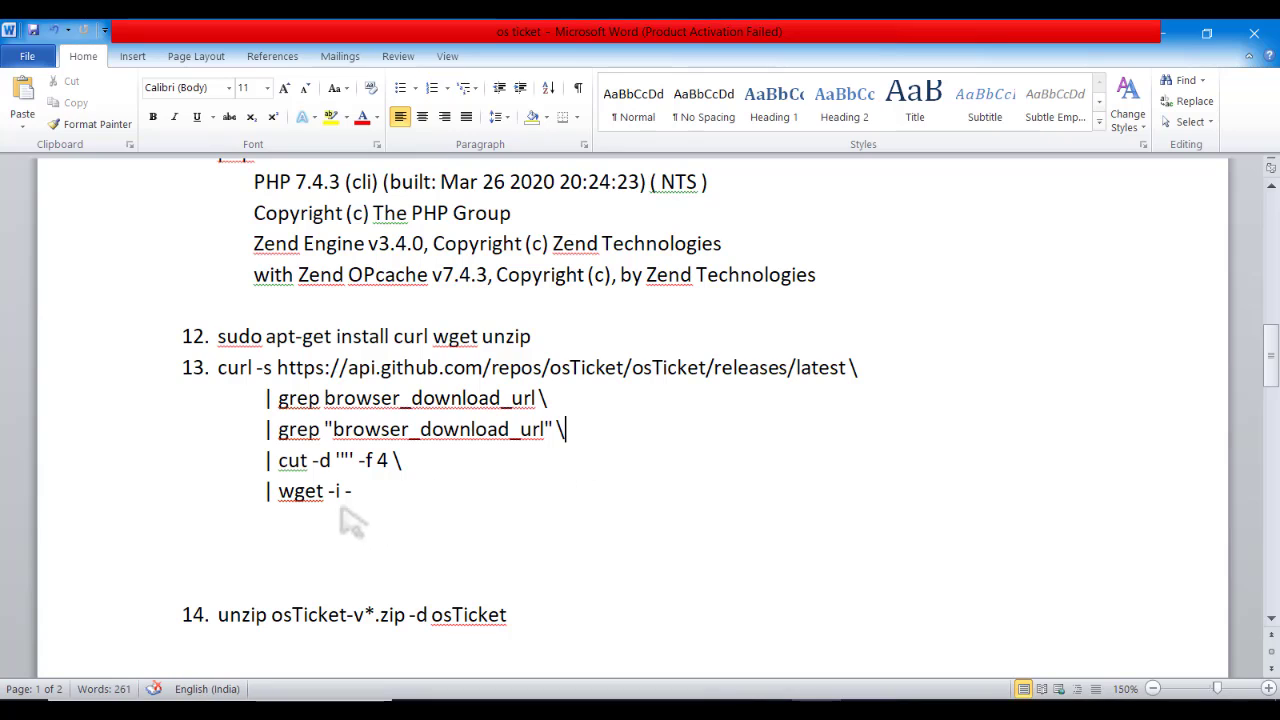
pyautogui.moveTo(394, 509); pyautogui.dragTo(255, 370)
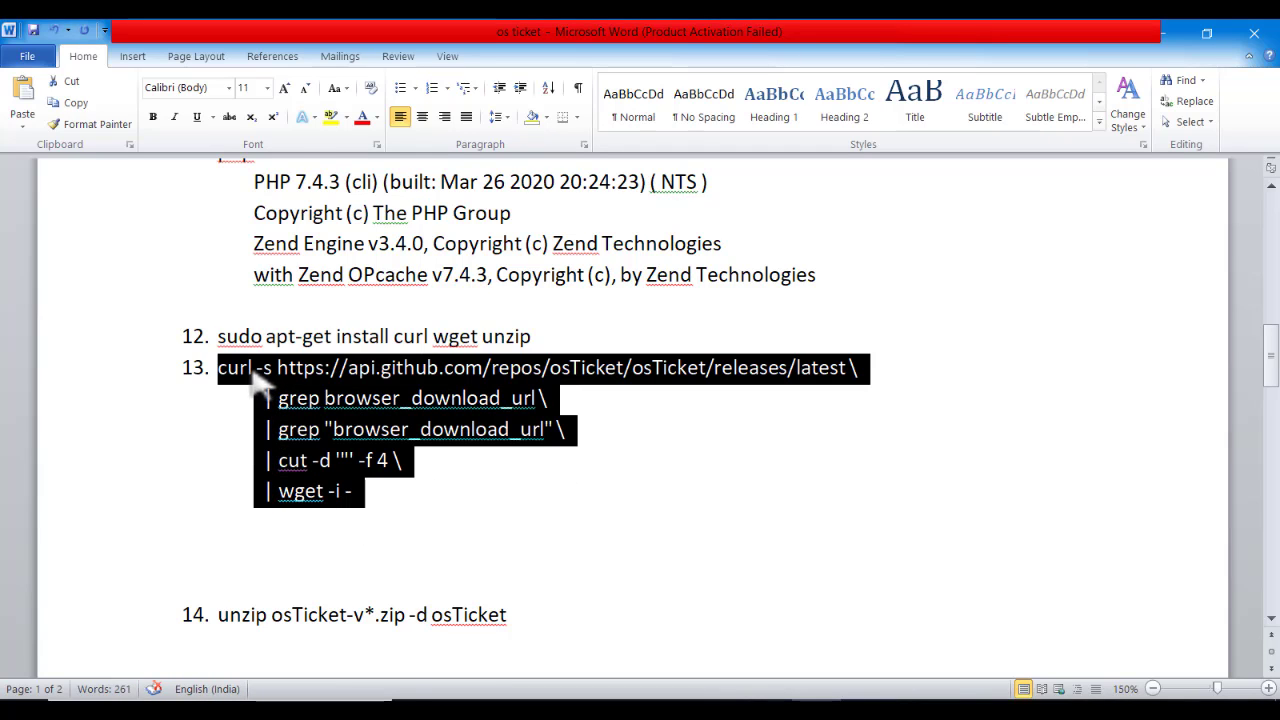
pyautogui.rightClick(256, 372)
pyautogui.click(320, 280)
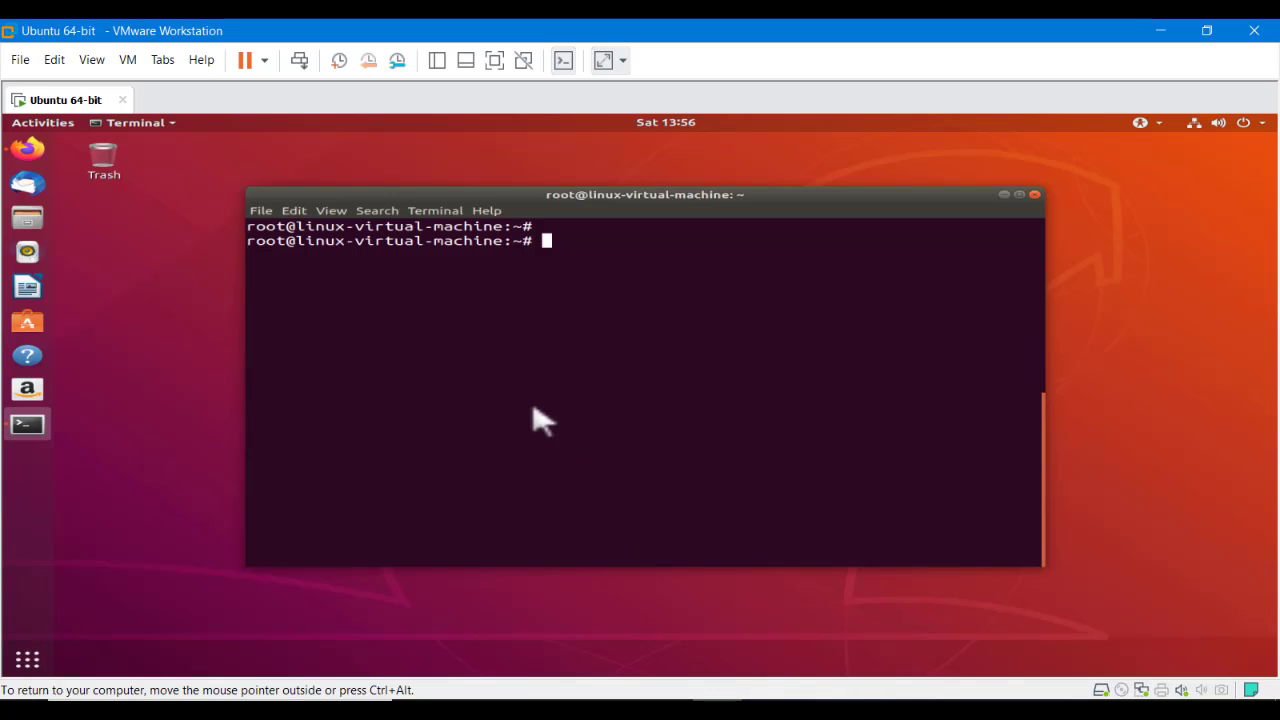
# Paste the download command, remove the stray '13.' prefix, and run it
pyautogui.rightClick(531, 384)
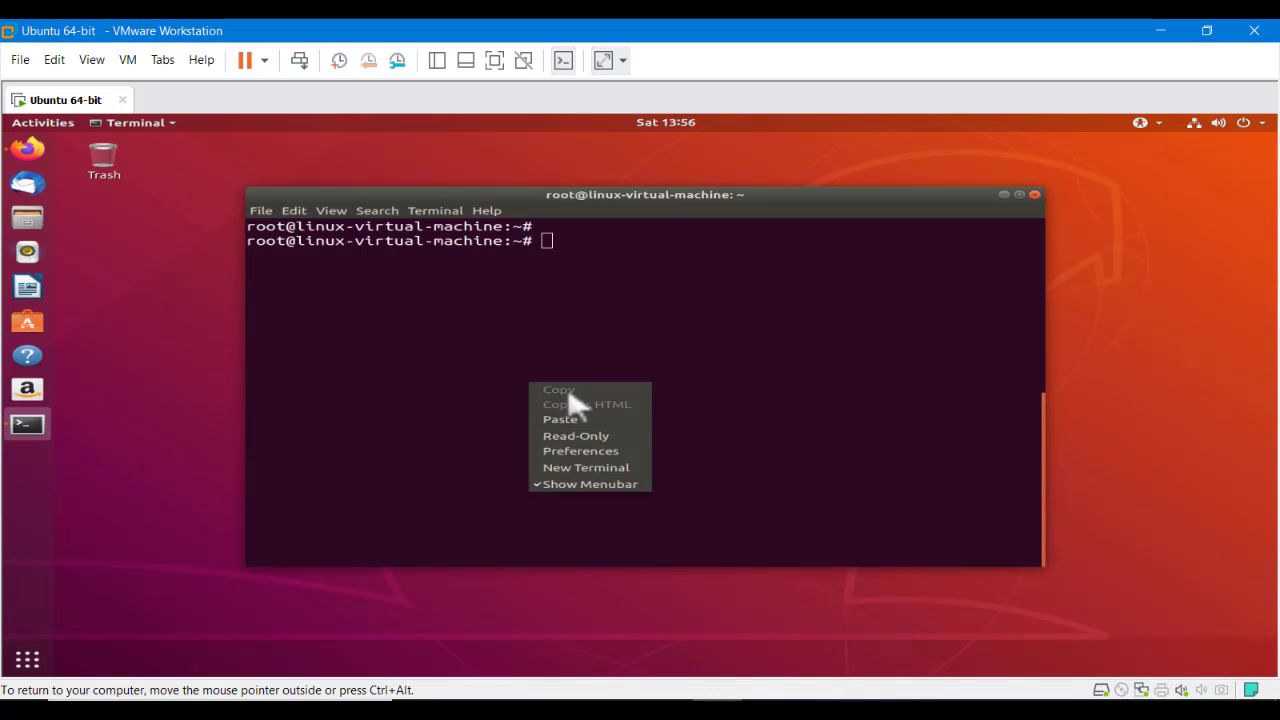
pyautogui.click(560, 419)
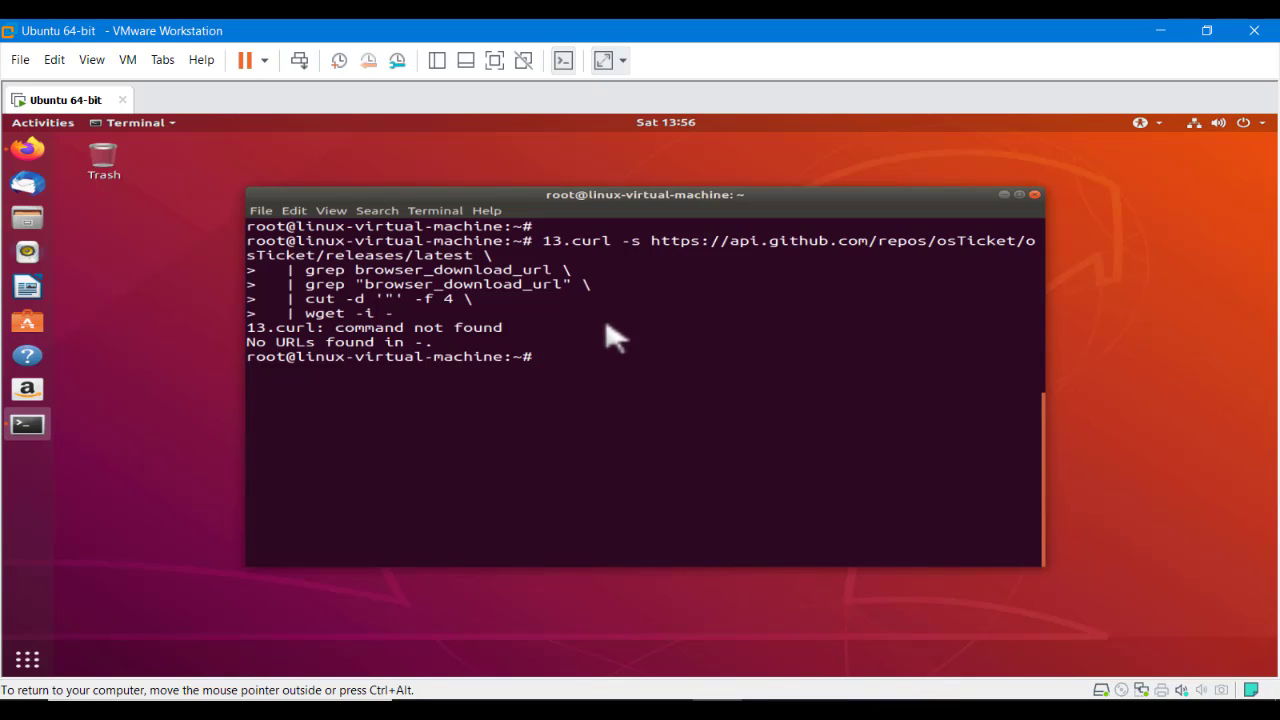
pyautogui.press('Up')
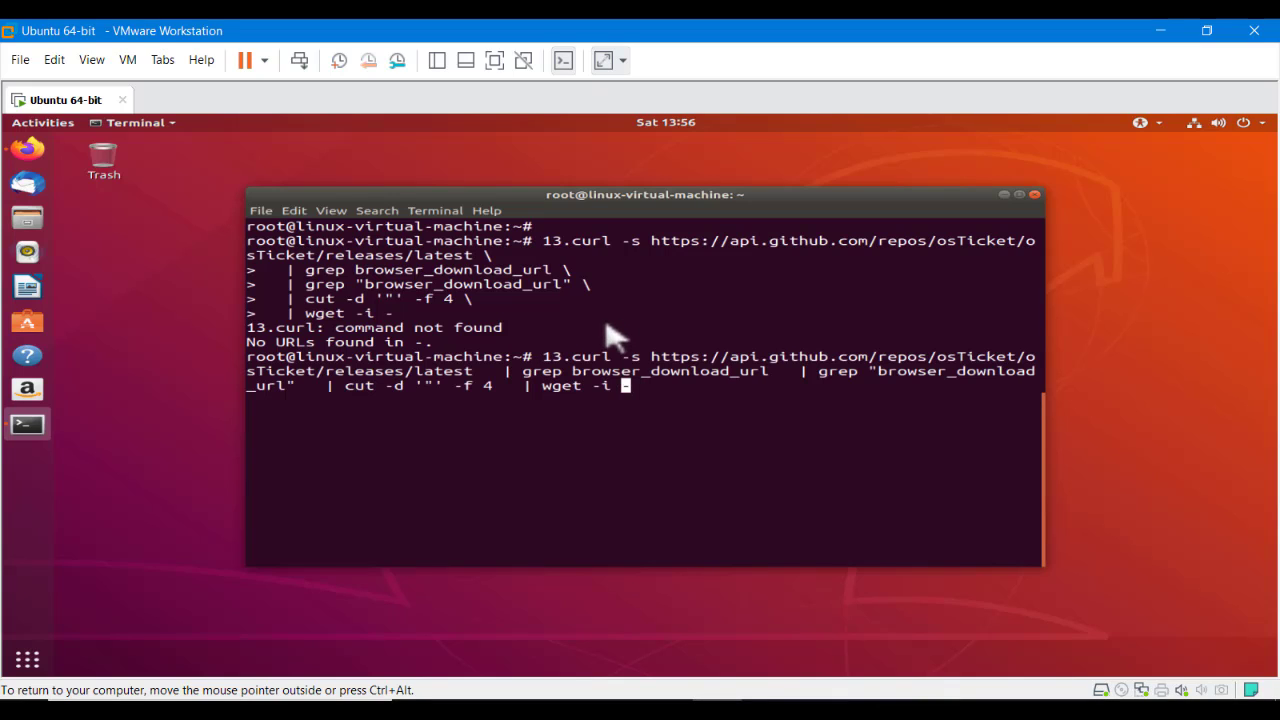
pyautogui.press('Left')
pyautogui.press('Left')
pyautogui.press('Left')
pyautogui.press('Left')
pyautogui.press('Left')
pyautogui.press('Left')
pyautogui.press('Left')
pyautogui.press('Left')
pyautogui.press('Left')
pyautogui.press('Left')
pyautogui.press('Left')
pyautogui.press('Left')
pyautogui.press('Left')
pyautogui.press('Left')
pyautogui.press('Left')
pyautogui.press('Left')
pyautogui.press('Left')
pyautogui.press('Left')
pyautogui.press('Left')
pyautogui.press('Left')
pyautogui.press('Left')
pyautogui.press('Left')
pyautogui.press('Left')
pyautogui.press('Left')
pyautogui.press('Left')
pyautogui.press('Left')
pyautogui.press('Left')
pyautogui.press('BackSpace')
pyautogui.press('BackSpace')
pyautogui.press('BackSpace')
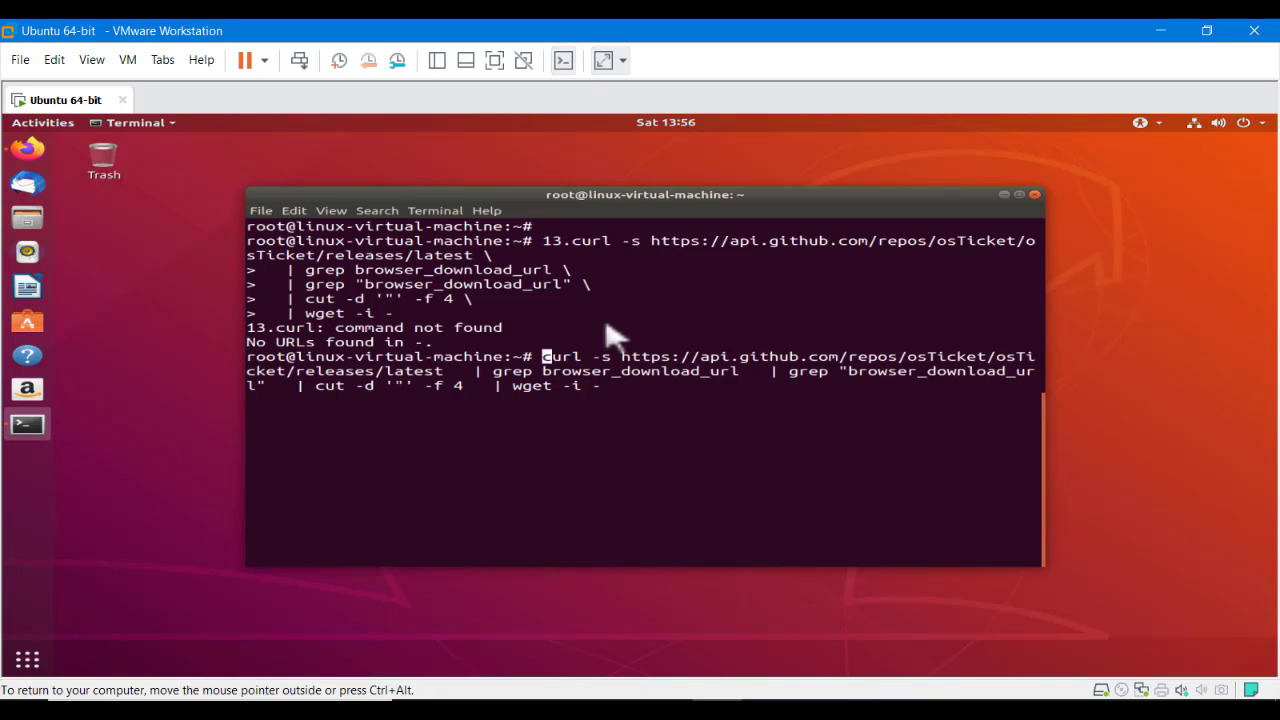
pyautogui.press('Return')
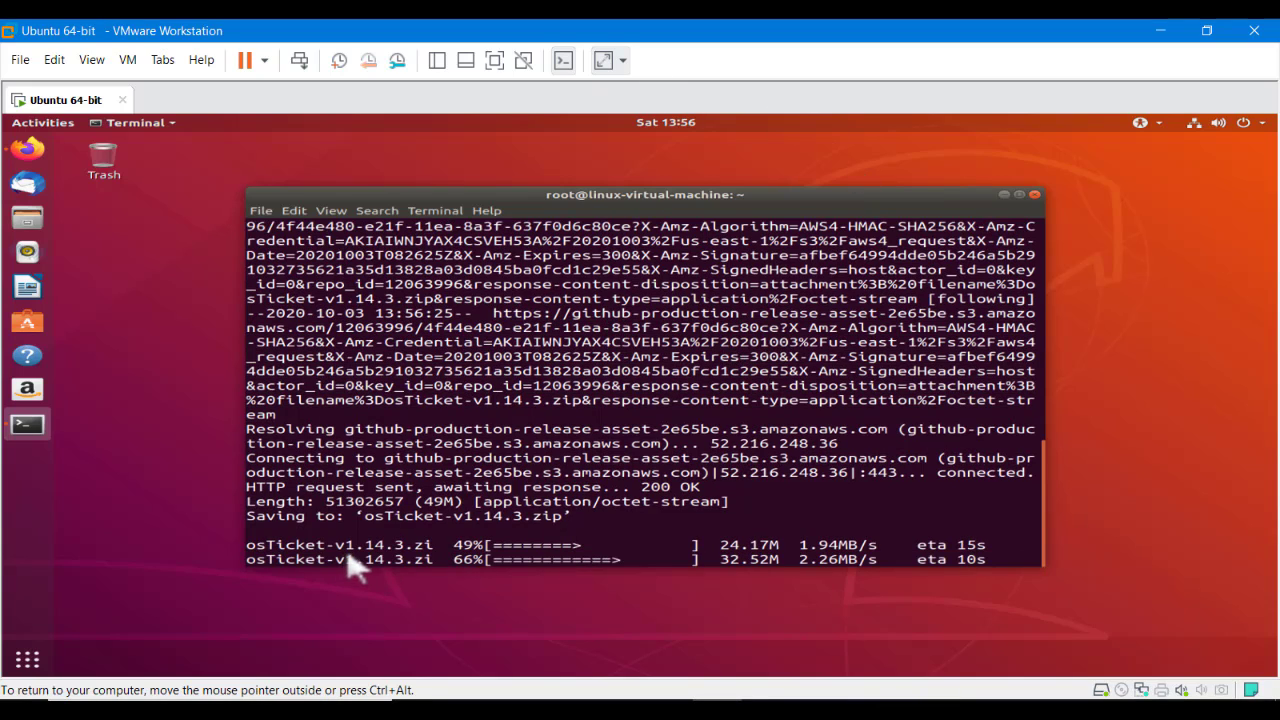
# Clear the screen and list files, confirming osTicket-v1.14.3.zip was downloaded
pyautogui.moveTo(336, 561); pyautogui.dragTo(406, 568)
pyautogui.click(400, 578)
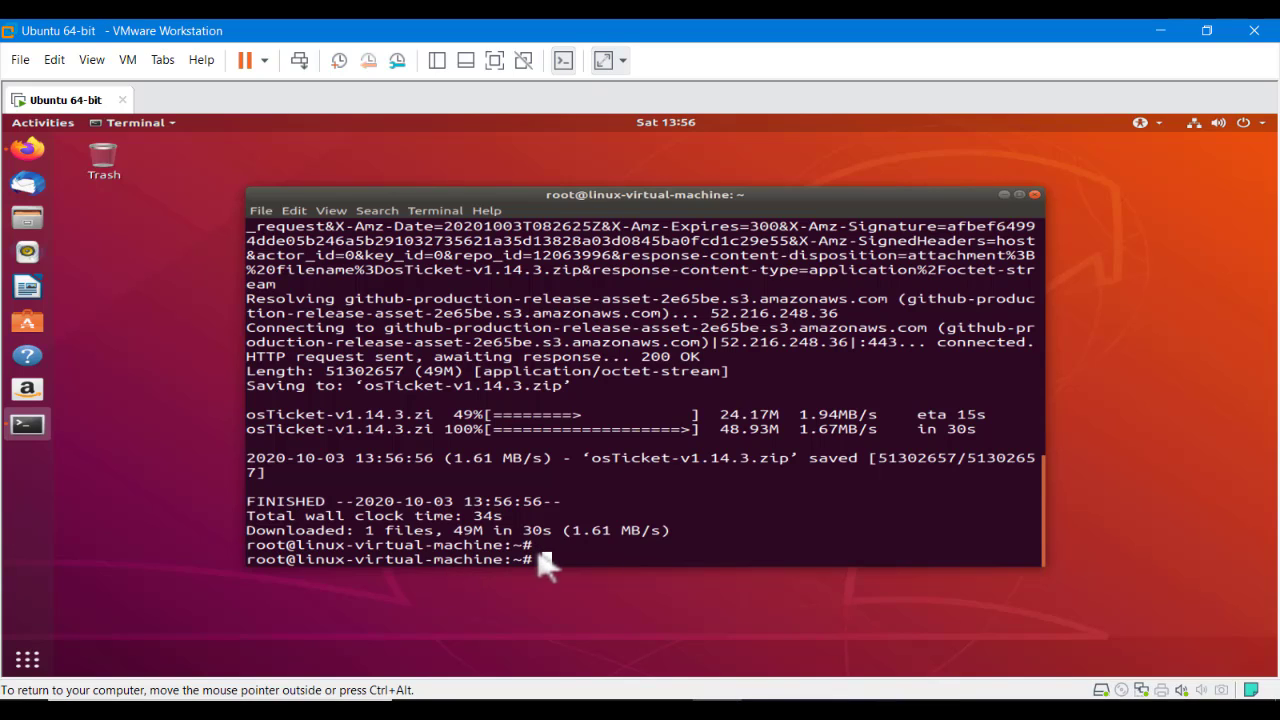
pyautogui.write('clear')
pyautogui.press('Return')
pyautogui.press('Return')
pyautogui.press('Return')
pyautogui.write('ls')
pyautogui.press('Return')
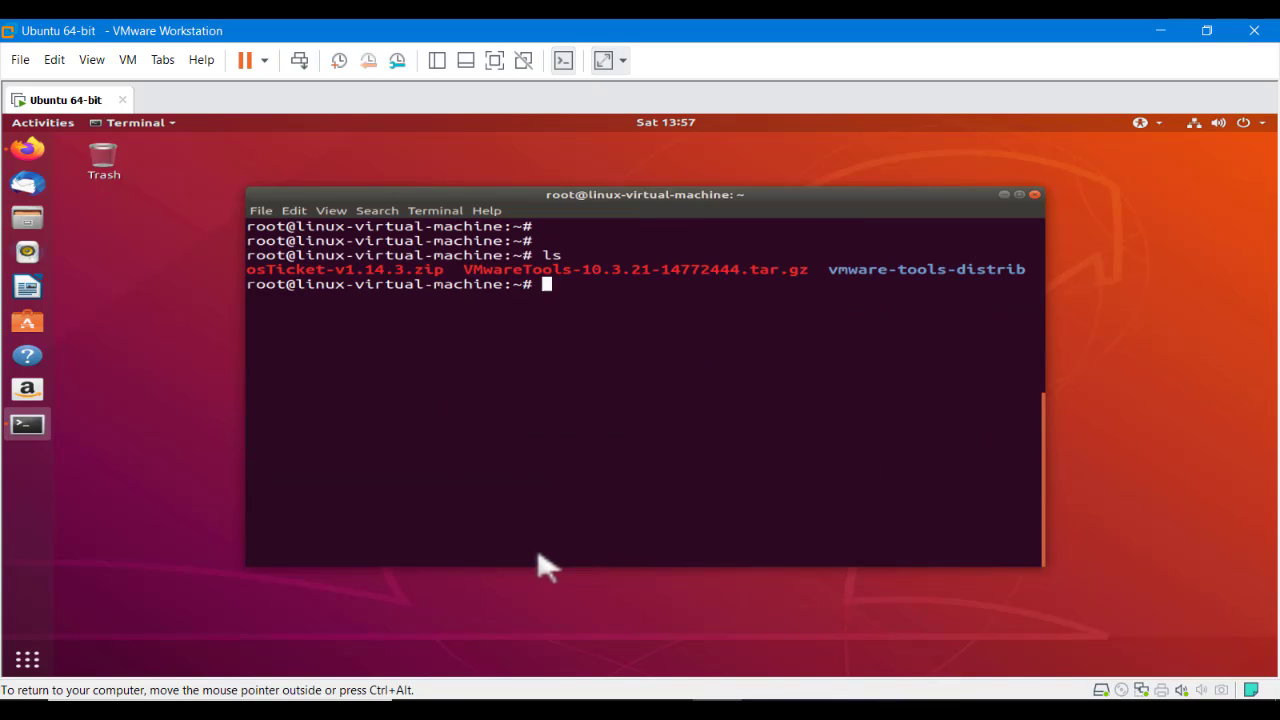
pyautogui.moveTo(451, 286); pyautogui.dragTo(253, 285)
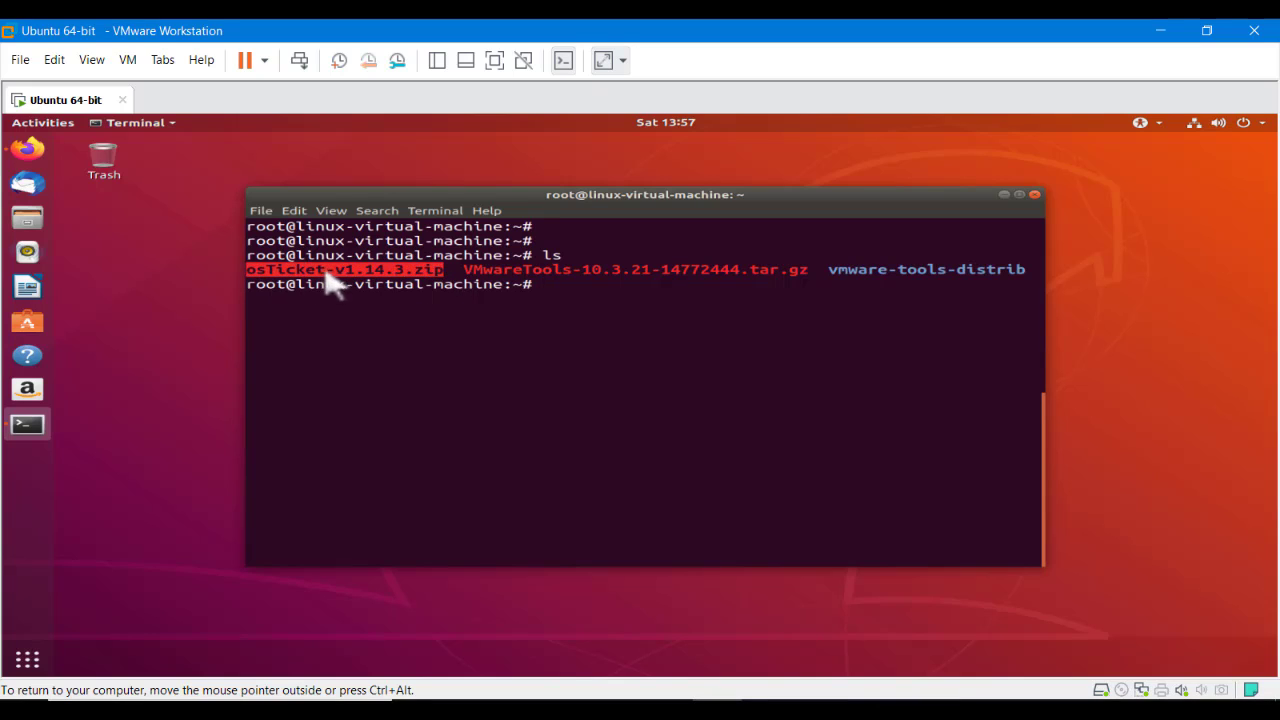
pyautogui.click(540, 320)
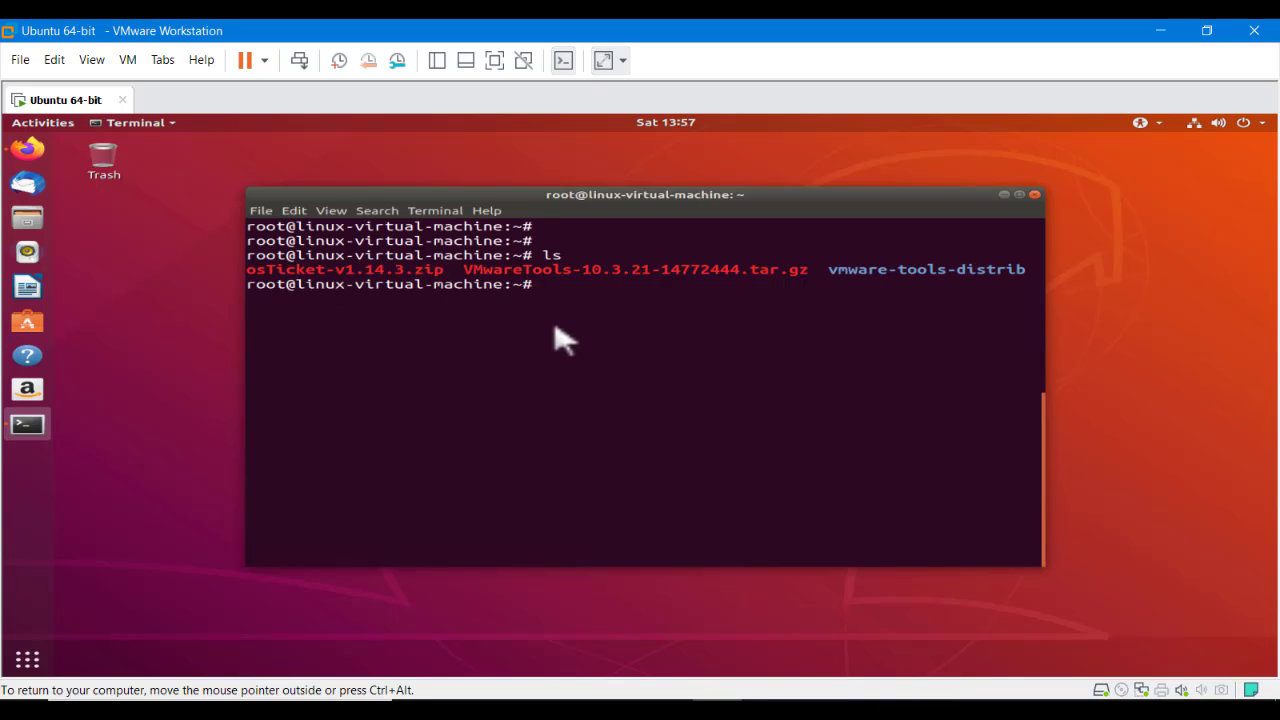
# Copy item 14's unzip command from the Word notes
pyautogui.hotkey('ctrl', 'alt')
pyautogui.click(820, 700)
pyautogui.tripleClick(643, 491)
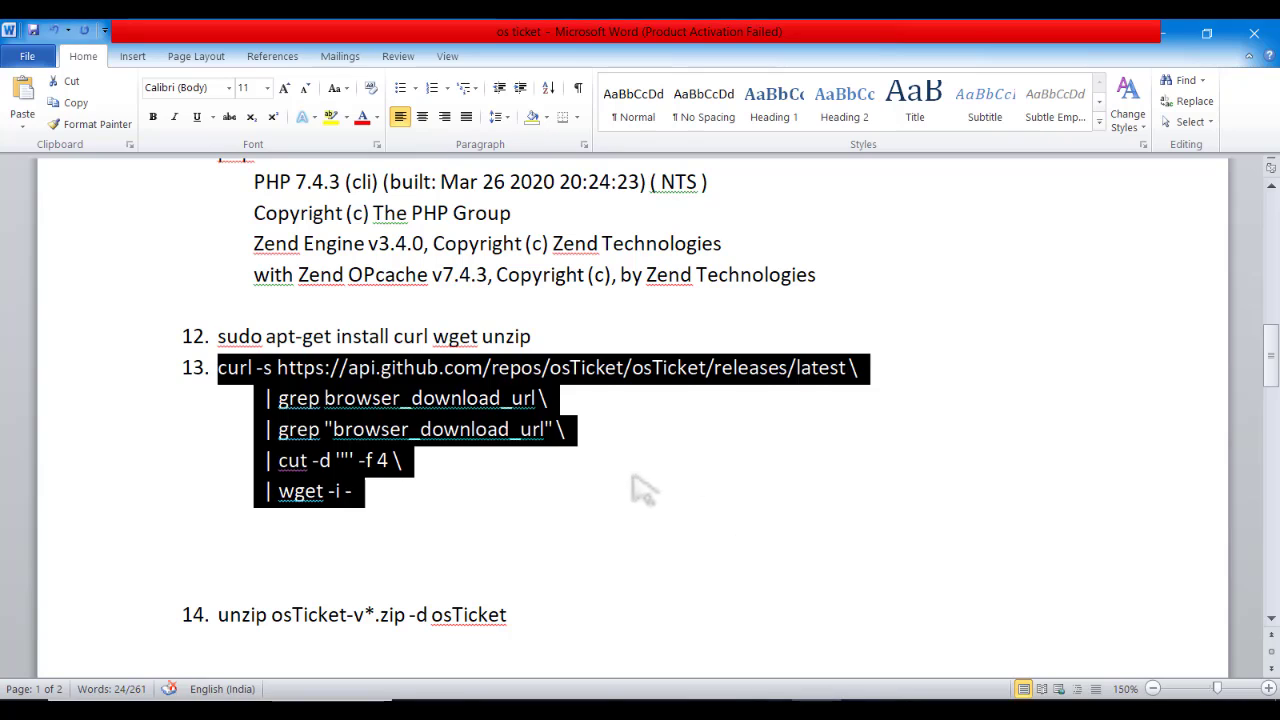
pyautogui.click(643, 491)
pyautogui.moveTo(537, 628); pyautogui.dragTo(266, 634)
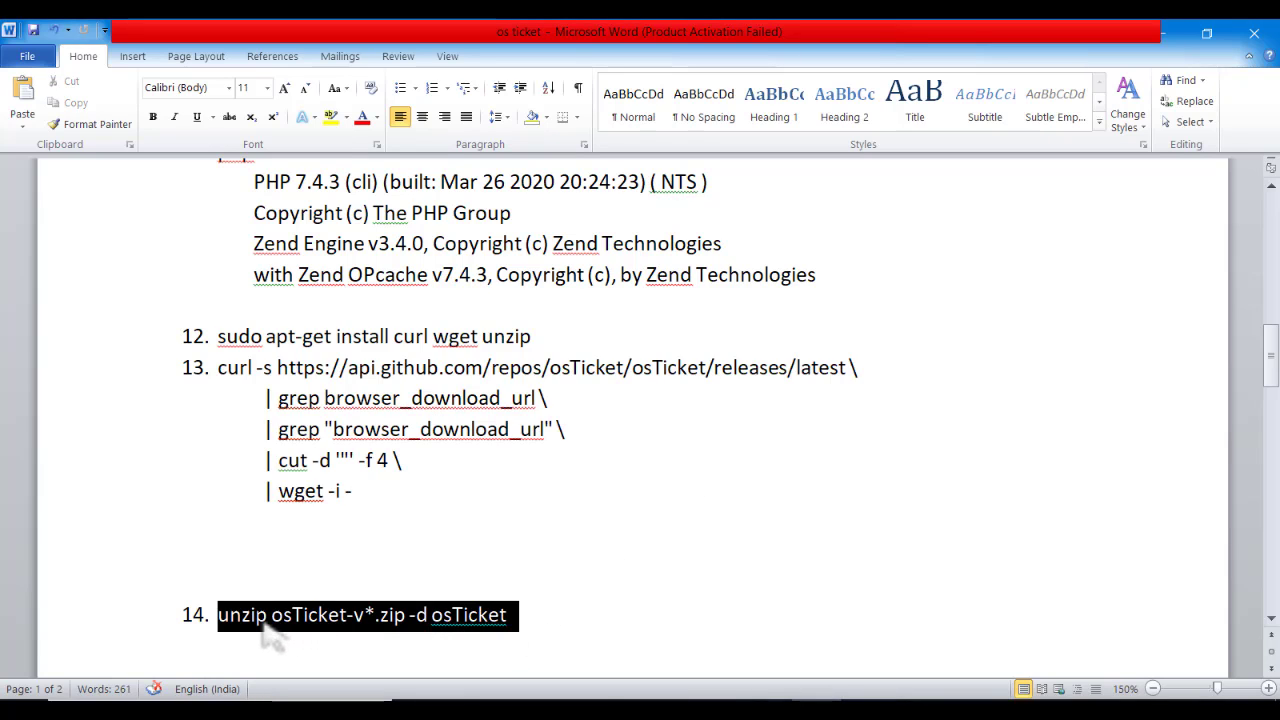
pyautogui.rightClick(282, 622)
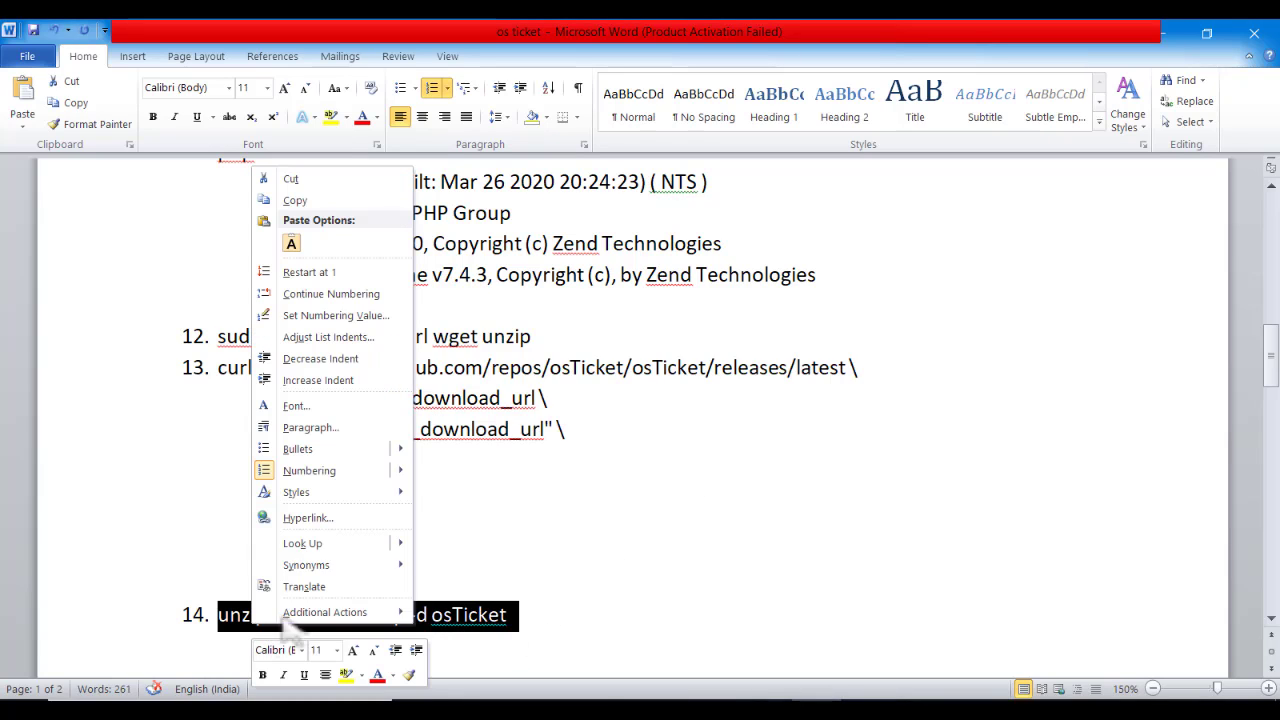
pyautogui.click(295, 200)
pyautogui.hotkey('alt', 'Tab')
# Paste the unzip command without its '14.' prefix, run it, and list the new osTicket folder
pyautogui.rightClick(449, 331)
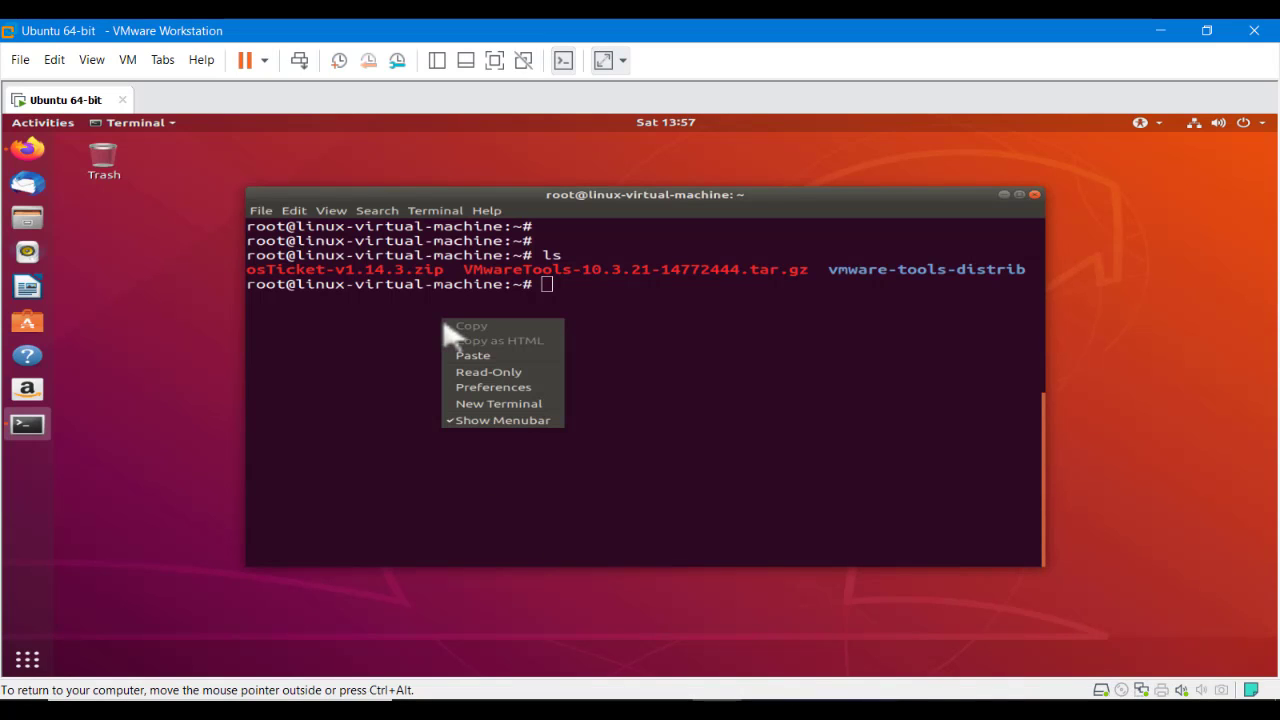
pyautogui.click(472, 355)
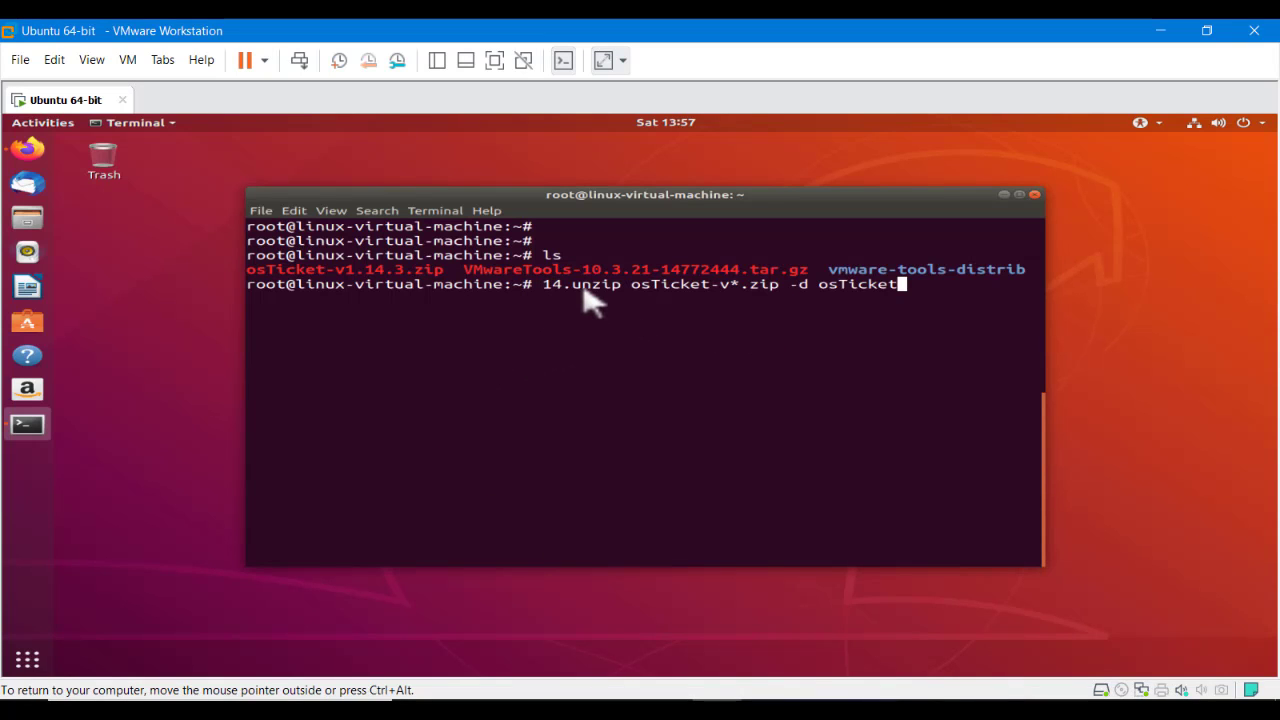
pyautogui.press('Left')
pyautogui.press('Left')
pyautogui.press('Left')
pyautogui.press('Left')
pyautogui.press('Left')
pyautogui.press('Left')
pyautogui.press('Left')
pyautogui.press('Left')
pyautogui.press('Left')
pyautogui.press('Left')
pyautogui.press('Left')
pyautogui.press('Left')
pyautogui.press('Left')
pyautogui.press('Left')
pyautogui.press('Left')
pyautogui.press('Left')
pyautogui.press('Left')
pyautogui.press('Left')
pyautogui.press('Left')
pyautogui.press('Left')
pyautogui.press('BackSpace')
pyautogui.press('BackSpace')
pyautogui.press('BackSpace')
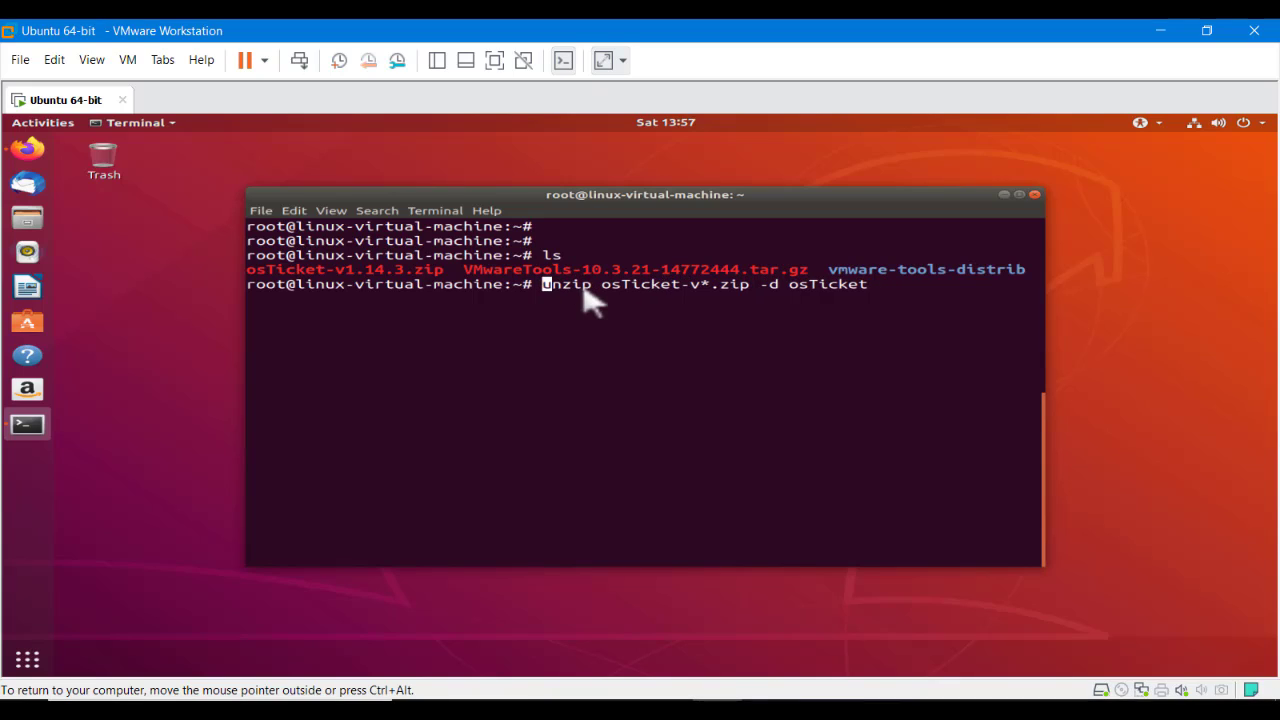
pyautogui.press('Return')
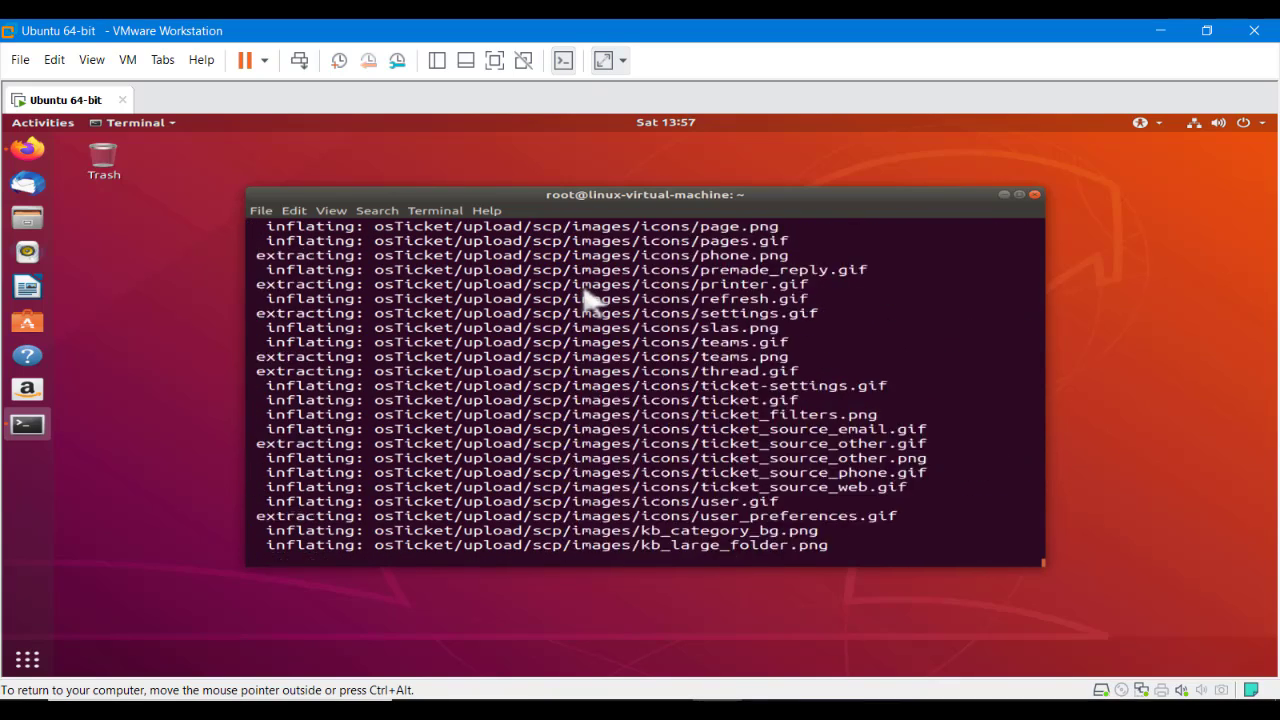
pyautogui.write('clear')
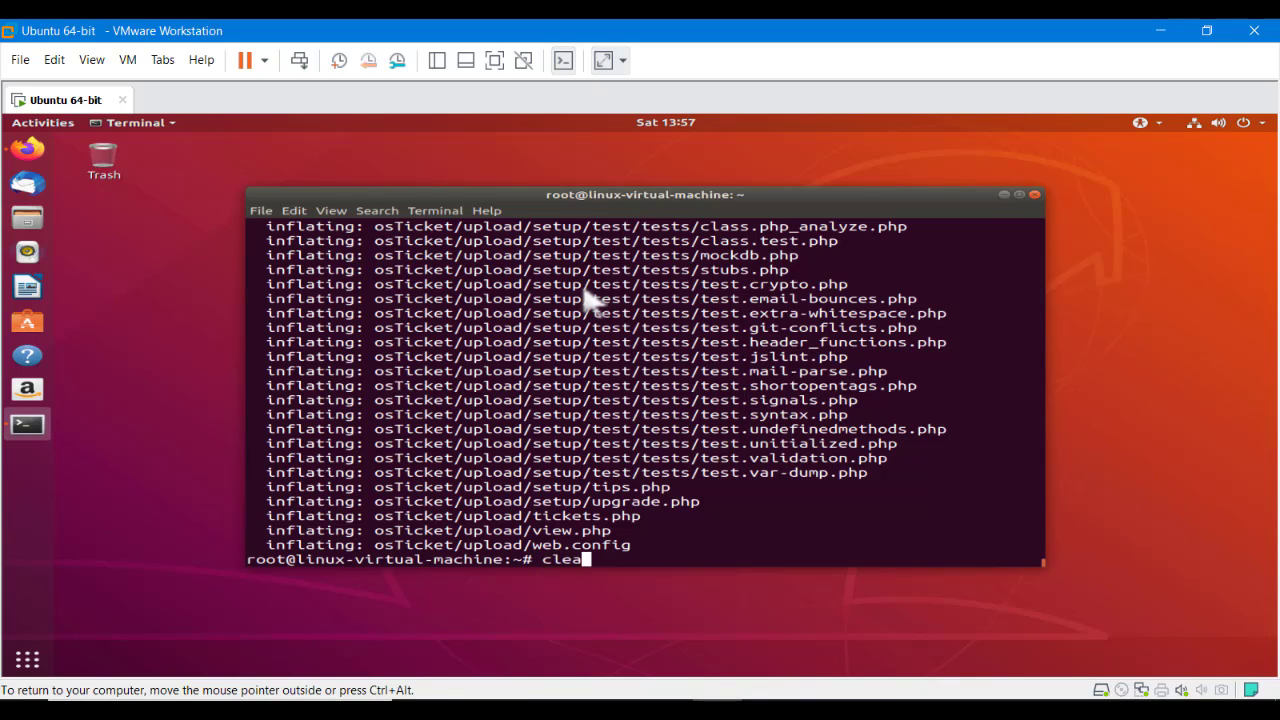
pyautogui.press('Return')
pyautogui.press('Return')
pyautogui.write('ls')
pyautogui.press('Return')
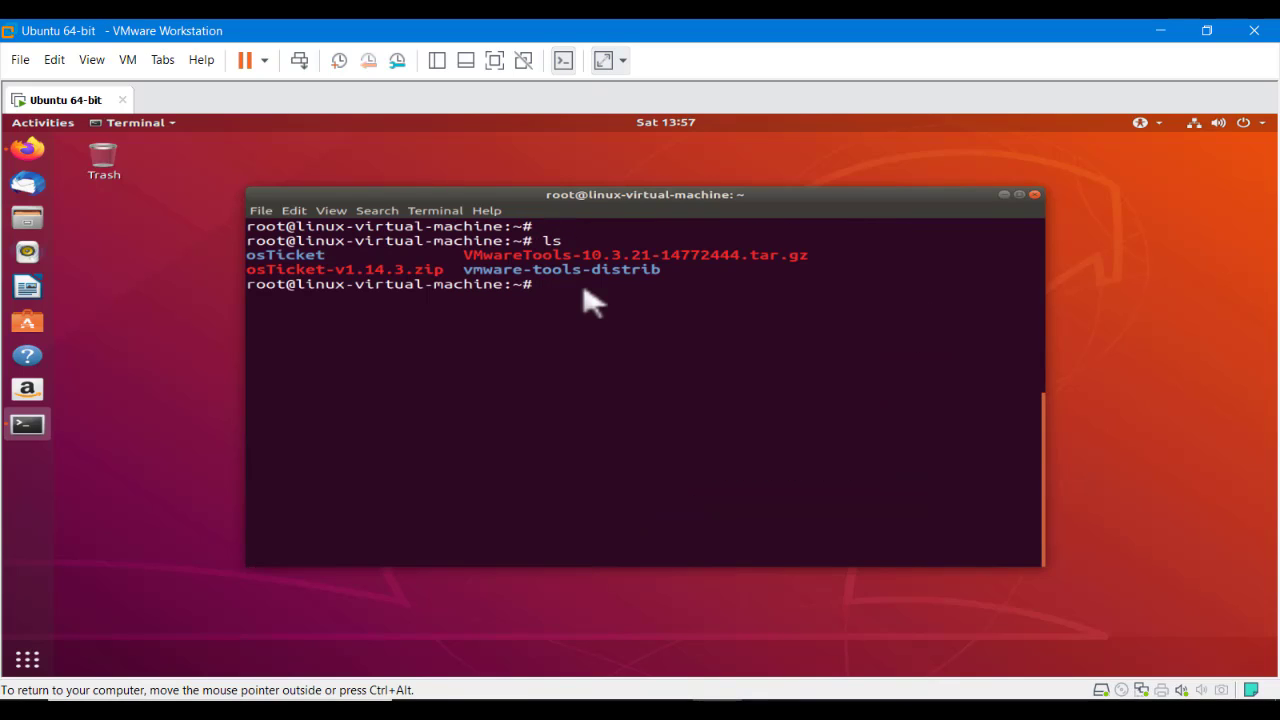
pyautogui.moveTo(334, 258); pyautogui.dragTo(249, 257)
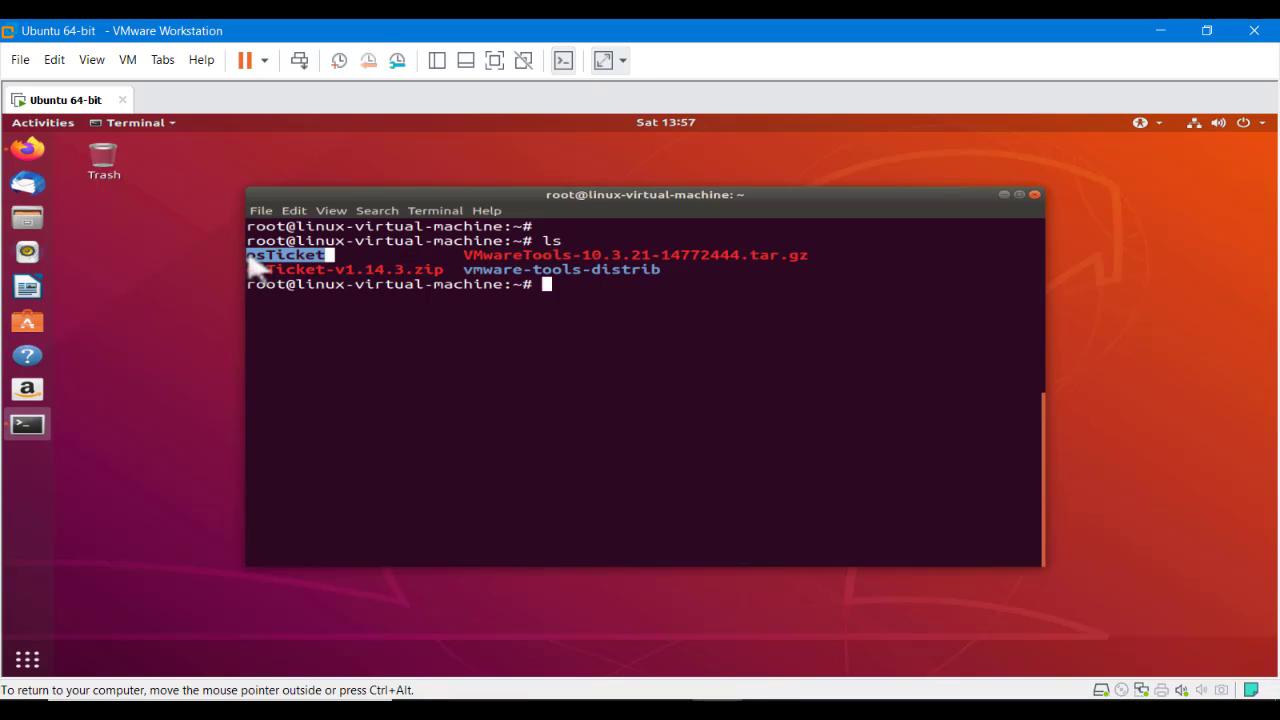
pyautogui.click(645, 430)
# Check that osTicket/ holds scripts and upload, then return home and clear
pyautogui.write('cd ')
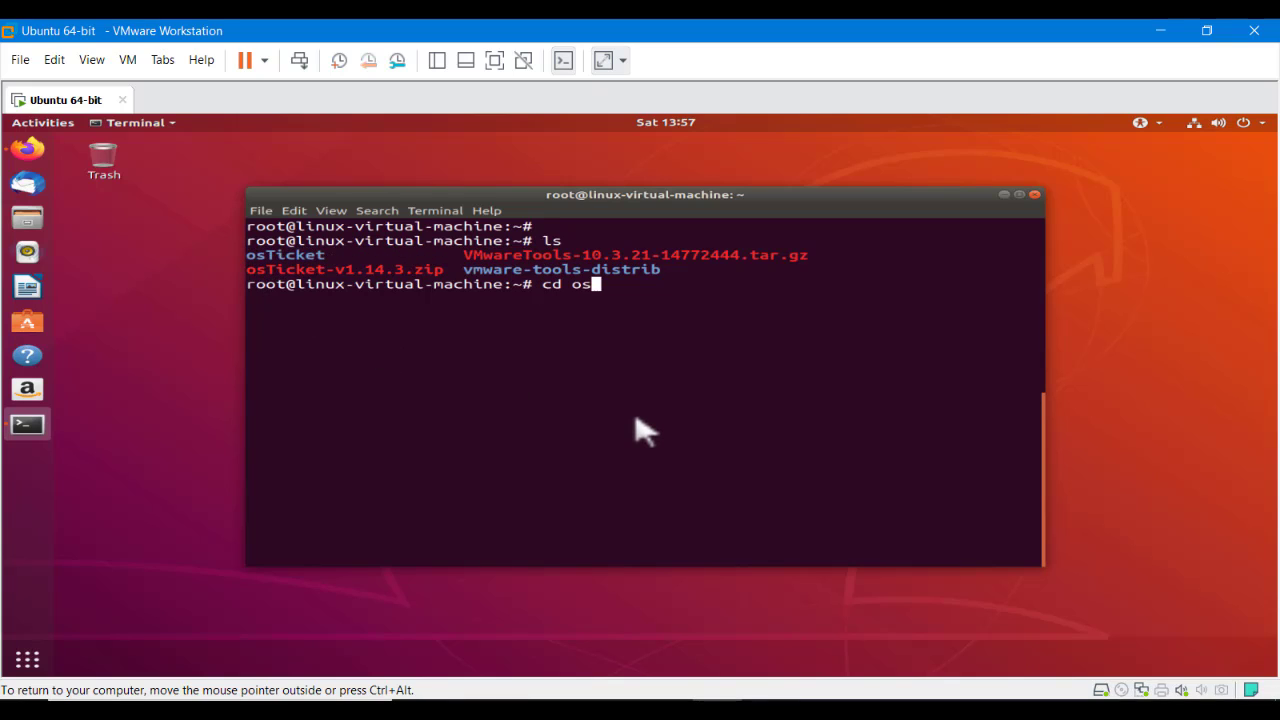
pyautogui.write('os')
pyautogui.press('Tab')
pyautogui.press('Return')
pyautogui.write('ls')
pyautogui.press('Return')
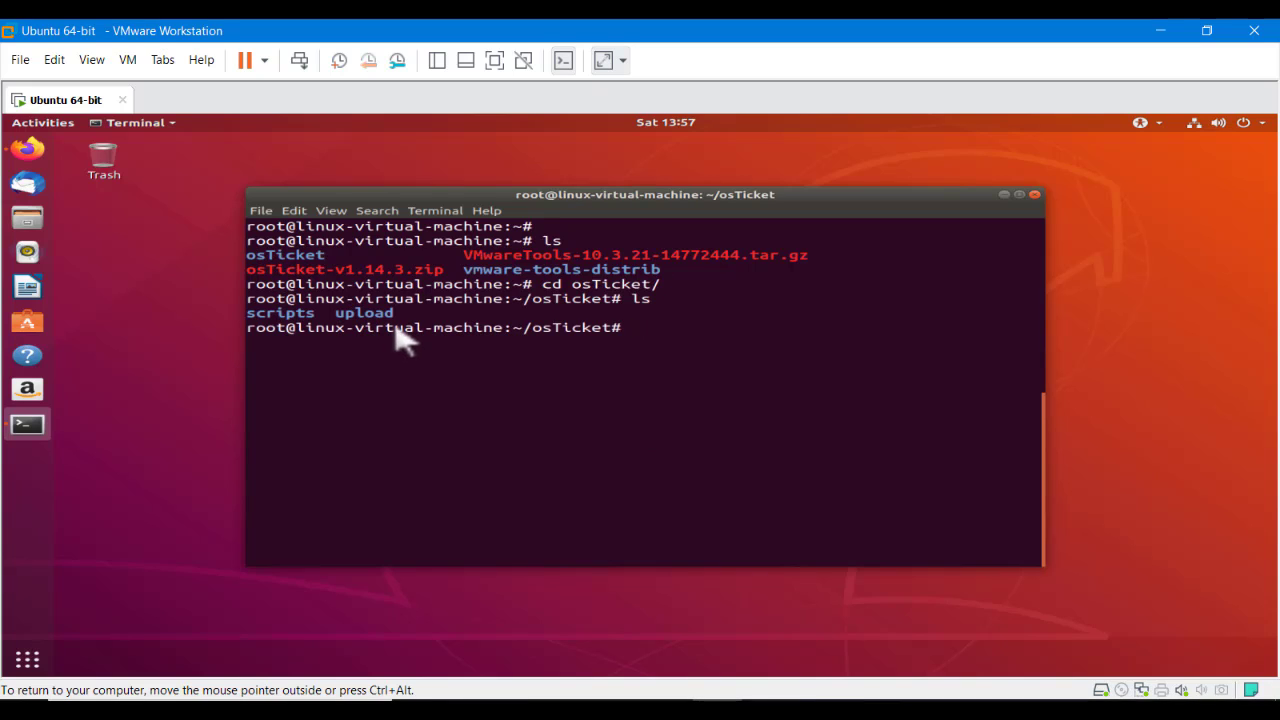
pyautogui.moveTo(394, 330); pyautogui.dragTo(266, 323)
pyautogui.click(266, 323)
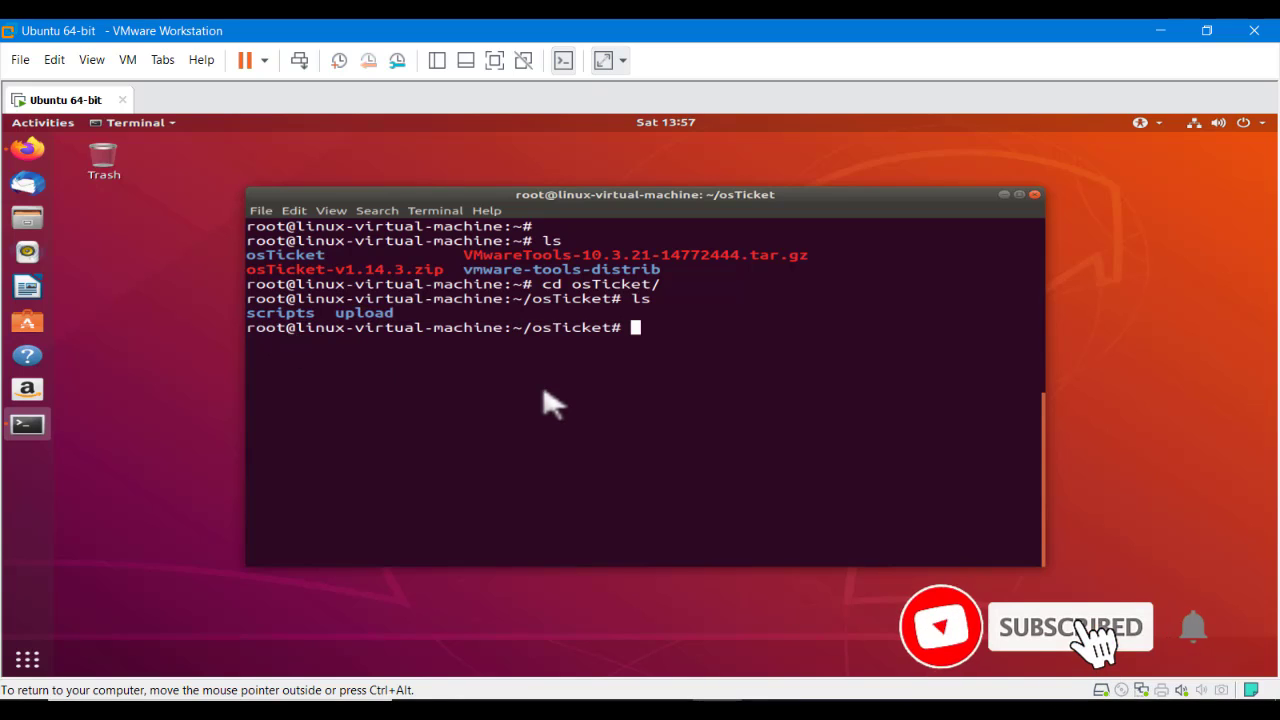
pyautogui.write('cd')
pyautogui.press('Return')
pyautogui.press('Return')
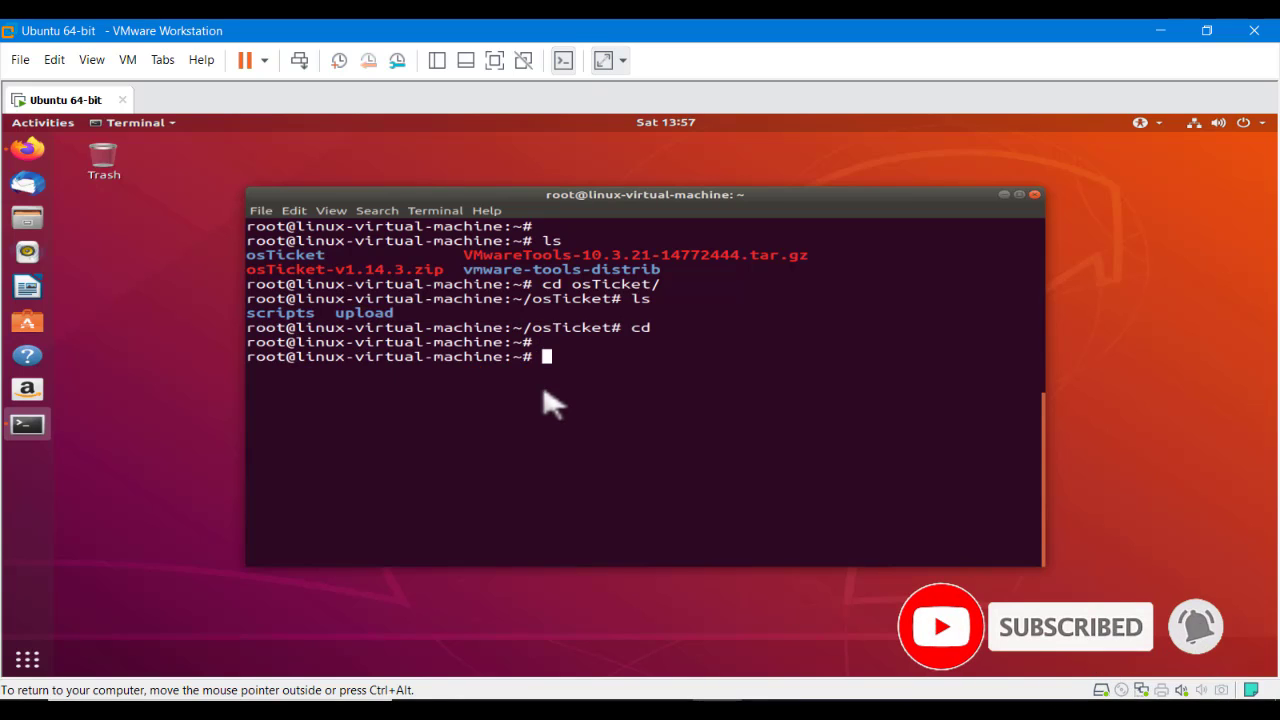
pyautogui.write('clear')
pyautogui.press('Return')
pyautogui.press('Return')
pyautogui.press('Return')
pyautogui.press('Return')
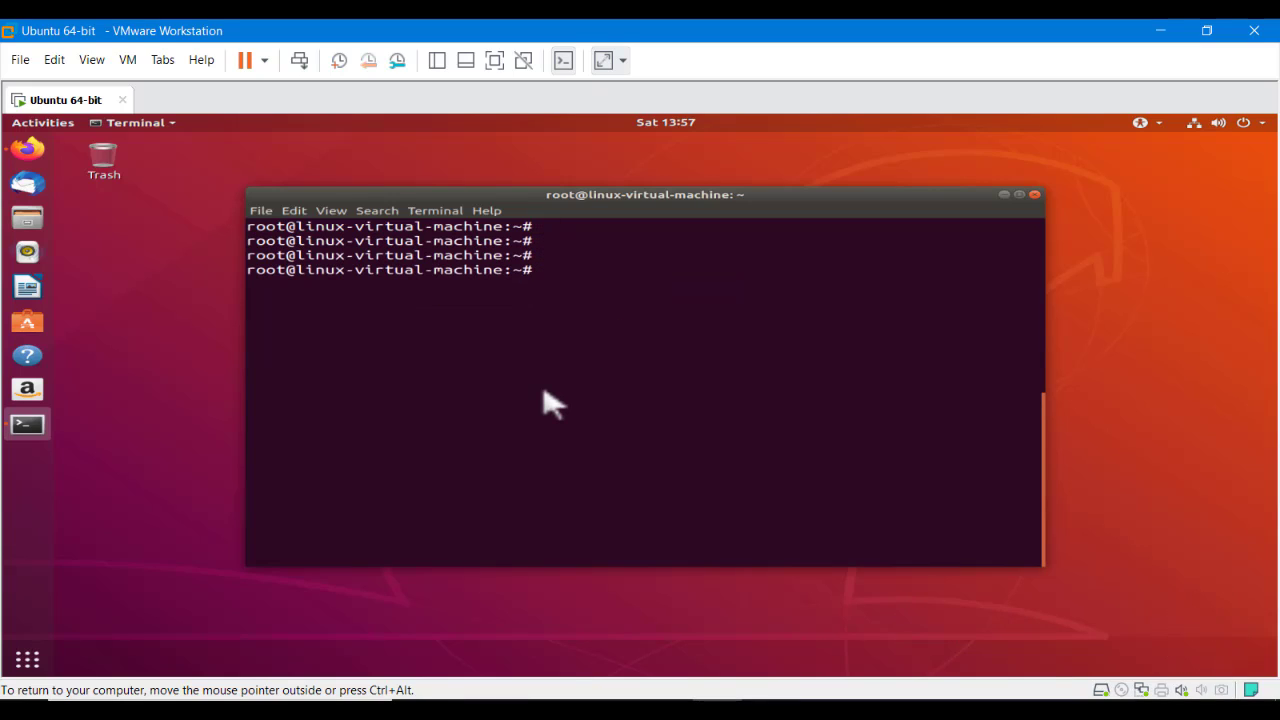
# Copy the osTicket folder recursively into /var/www/ with cp -R
pyautogui.write('cp os')
pyautogui.press('Tab')
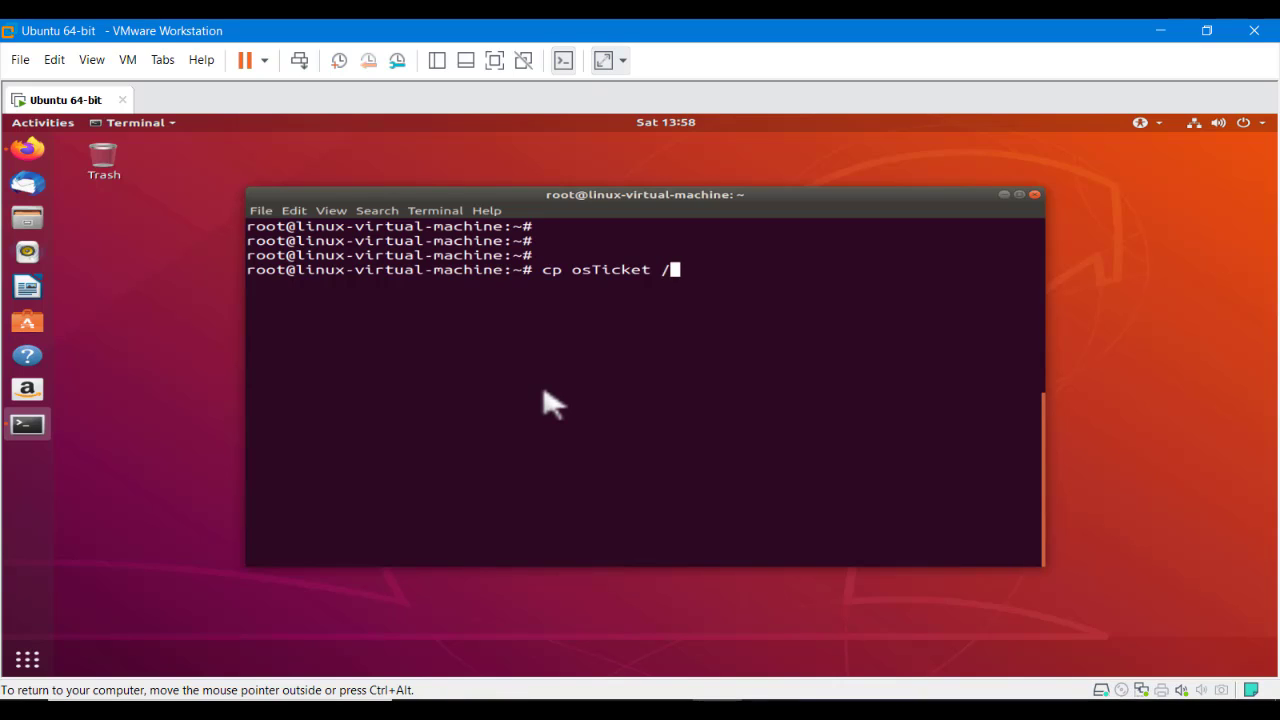
pyautogui.write('/var/www/')
pyautogui.press('Return')
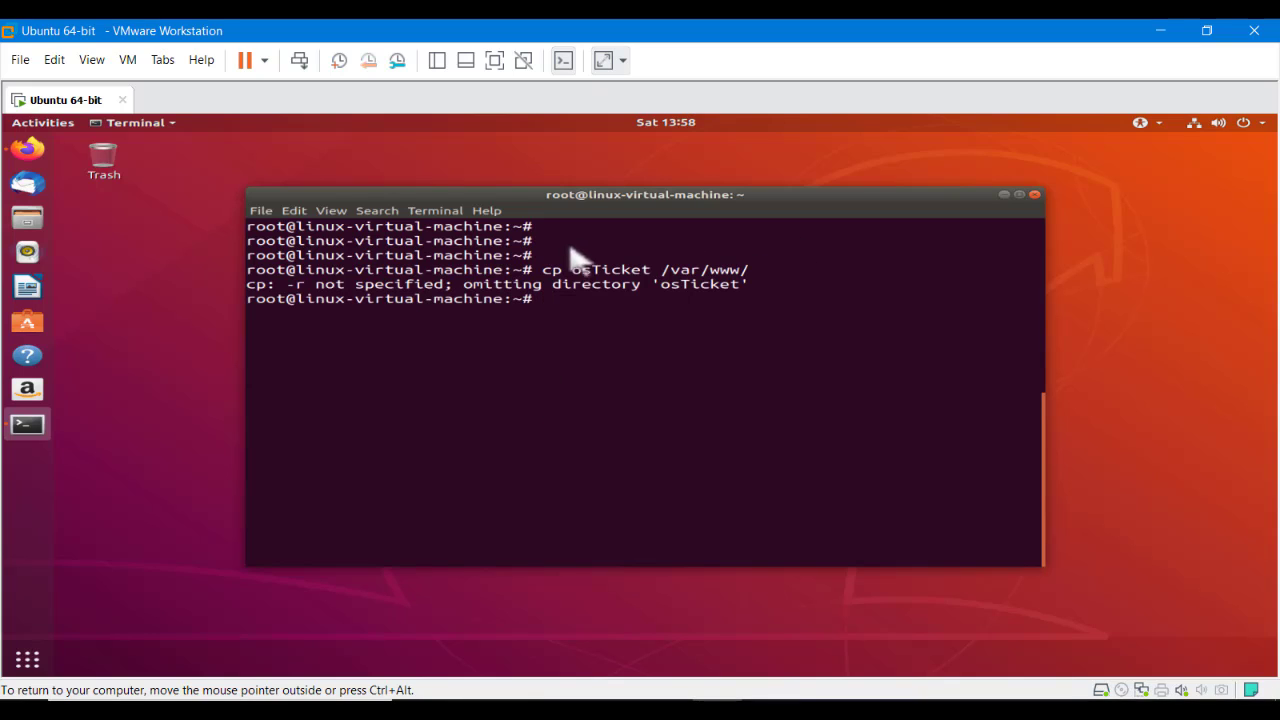
pyautogui.press('Up')
pyautogui.press('Left')
pyautogui.press('Left')
pyautogui.press('Left')
pyautogui.press('Left')
pyautogui.press('Left')
pyautogui.press('Left')
pyautogui.press('Left')
pyautogui.press('Left')
pyautogui.press('Left')
pyautogui.press('Left')
pyautogui.press('Left')
pyautogui.press('Left')
pyautogui.press('Left')
pyautogui.press('Left')
pyautogui.press('Left')
pyautogui.write('-R ')
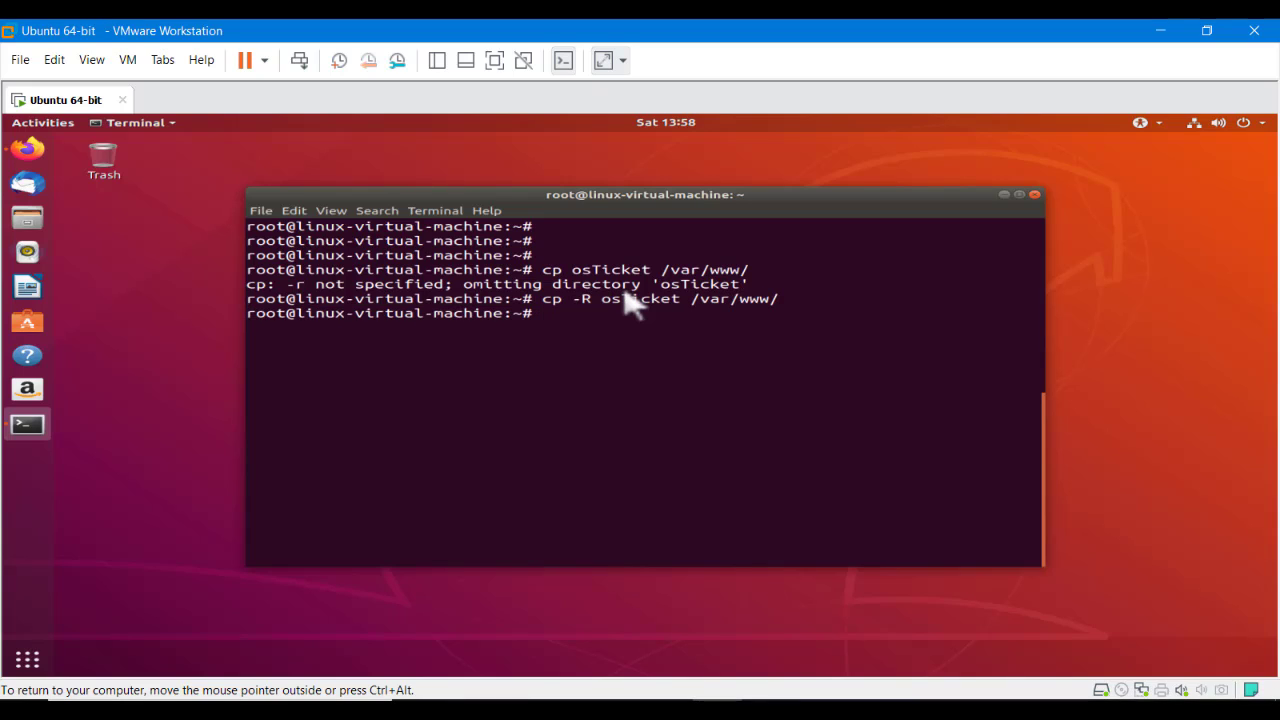
pyautogui.write('d /var/www/')
pyautogui.press('Return')
# List /var/www to confirm osTicket beside html, then clear and return home
pyautogui.write('ls')
pyautogui.press('Return')
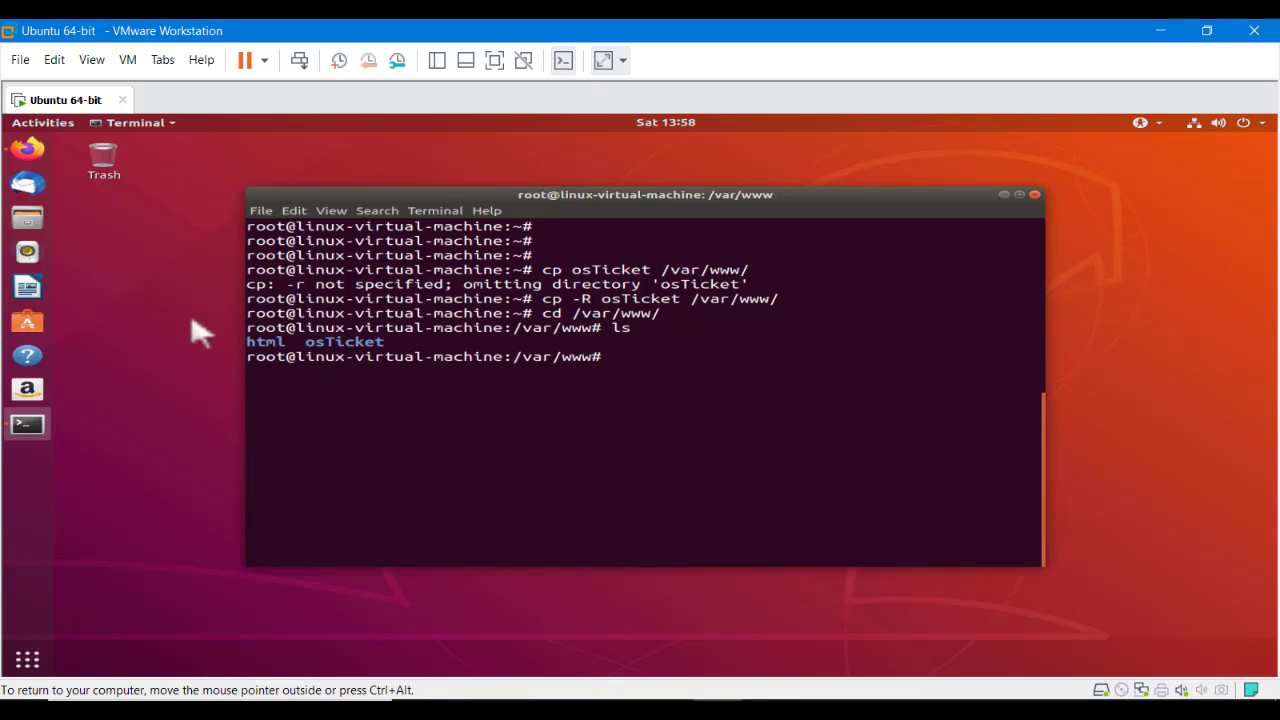
pyautogui.doubleClick(336, 346)
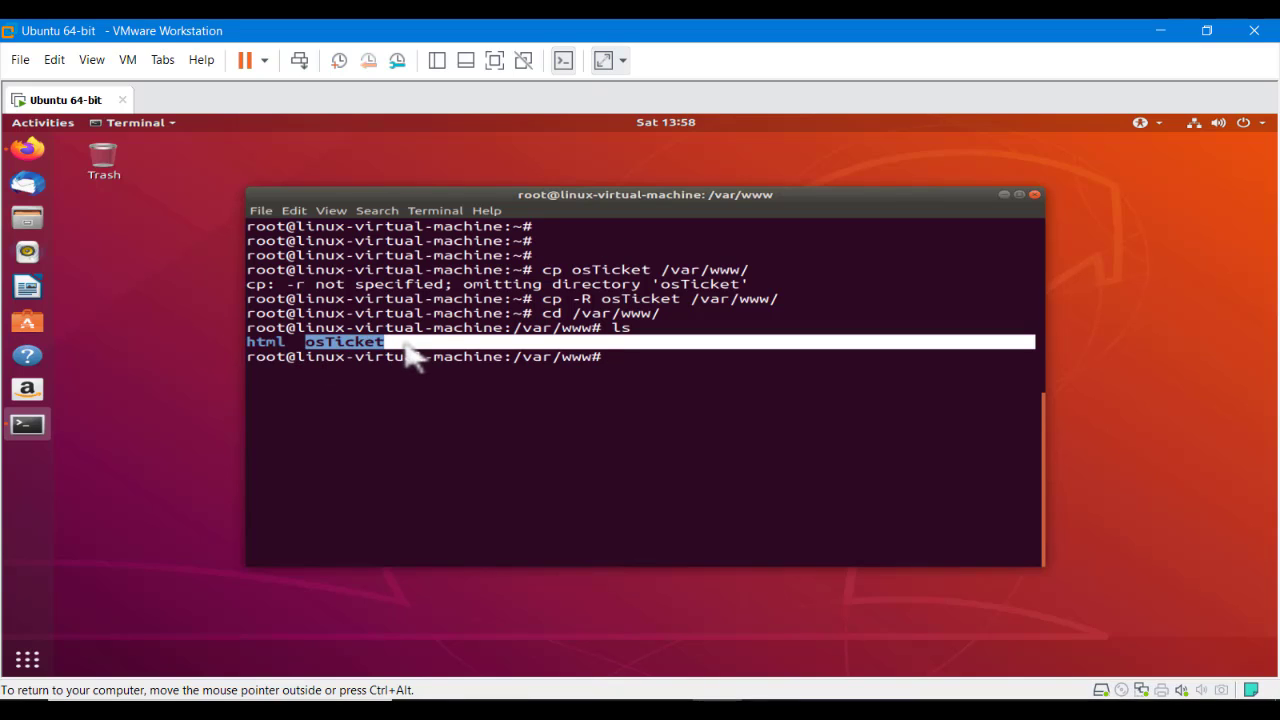
pyautogui.click(428, 366)
pyautogui.write('c')
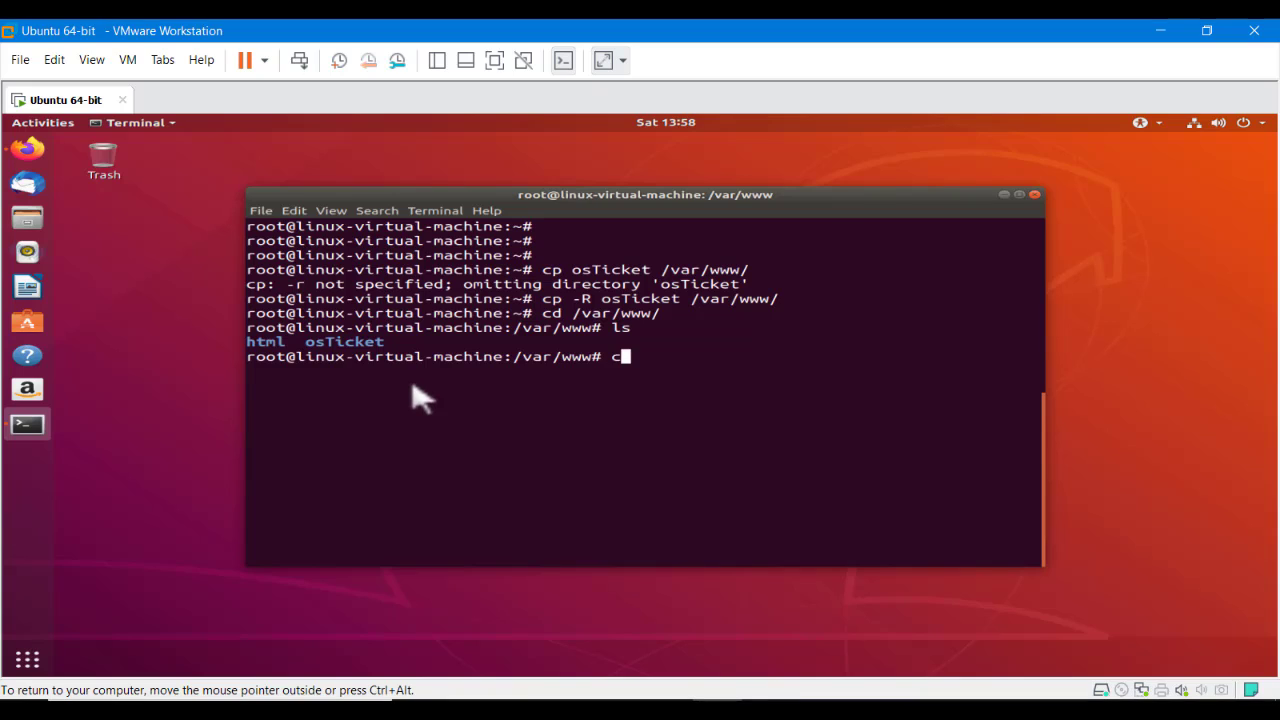
pyautogui.write('lear')
pyautogui.press('Return')
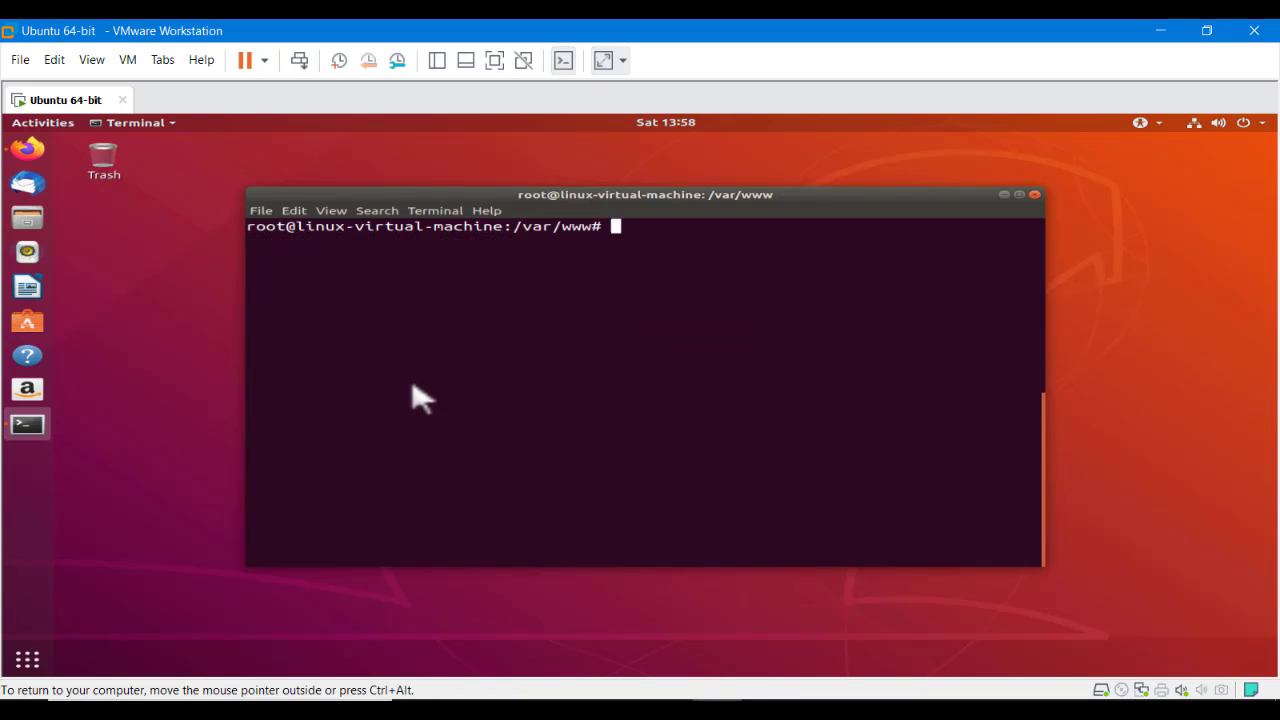
pyautogui.write('cd')
pyautogui.press('Return')
pyautogui.press('Return')
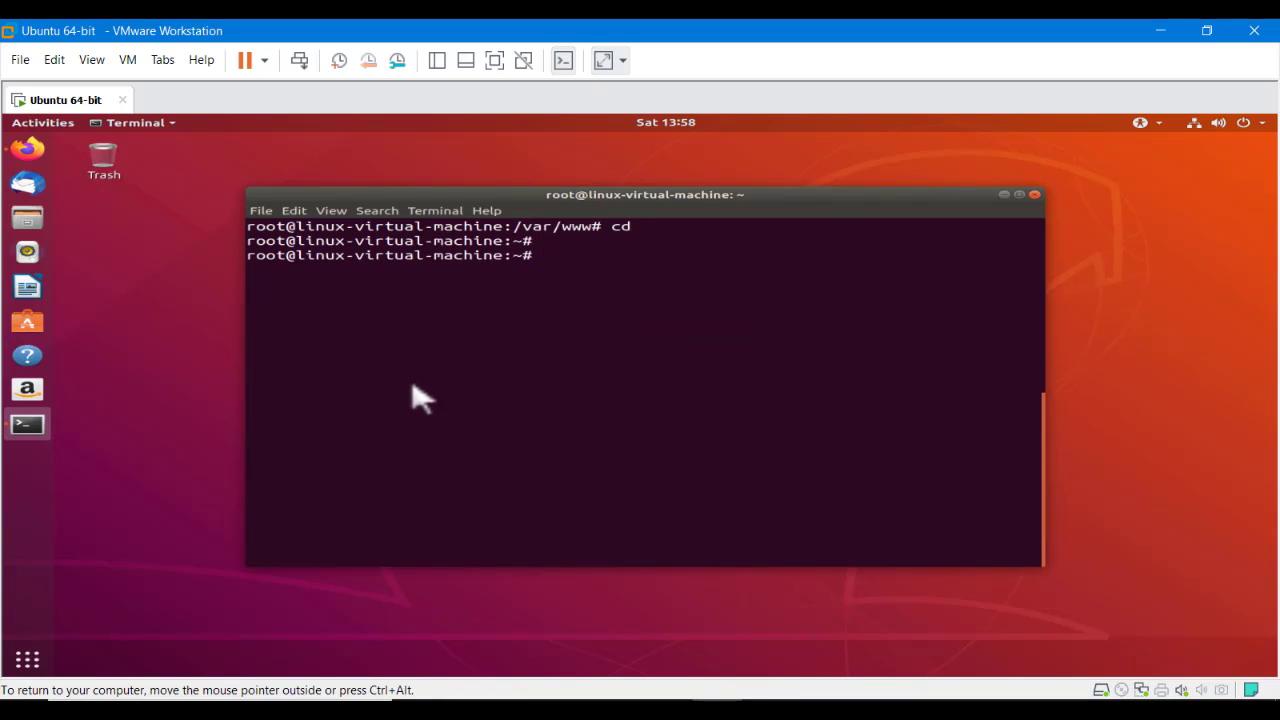
pyautogui.press('Return')
pyautogui.press('Return')
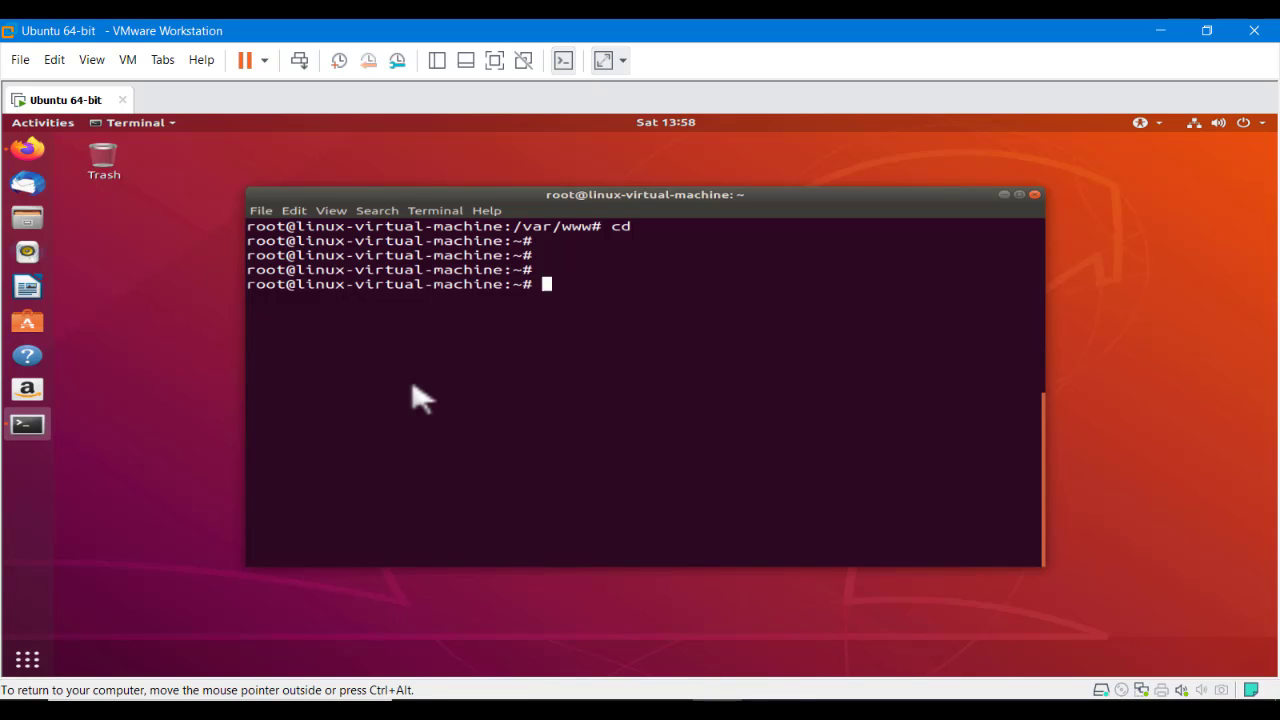
pyautogui.hotkey('alt', 'Tab')
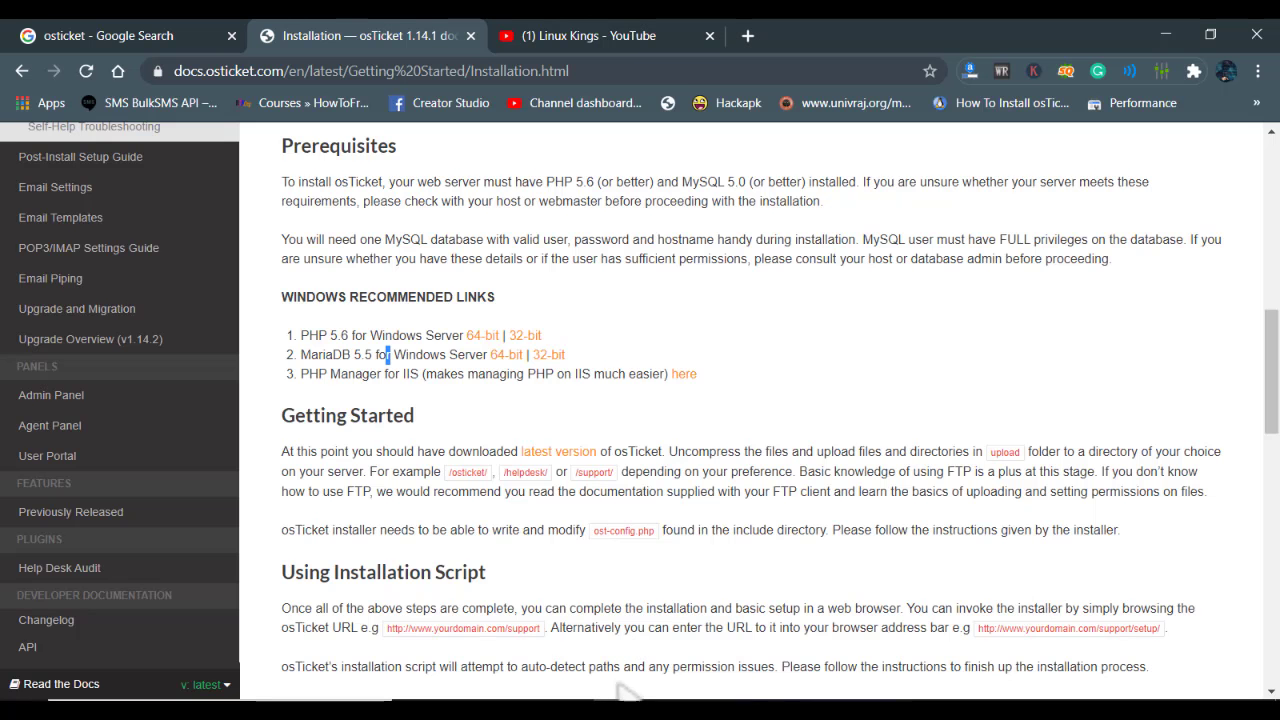
# Locate the vim /etc/apache2/sites-enabled/osticket.conf command on line 18 of the notes
pyautogui.hotkey('alt', 'Tab')
pyautogui.hotkey('alt', 'Tab')
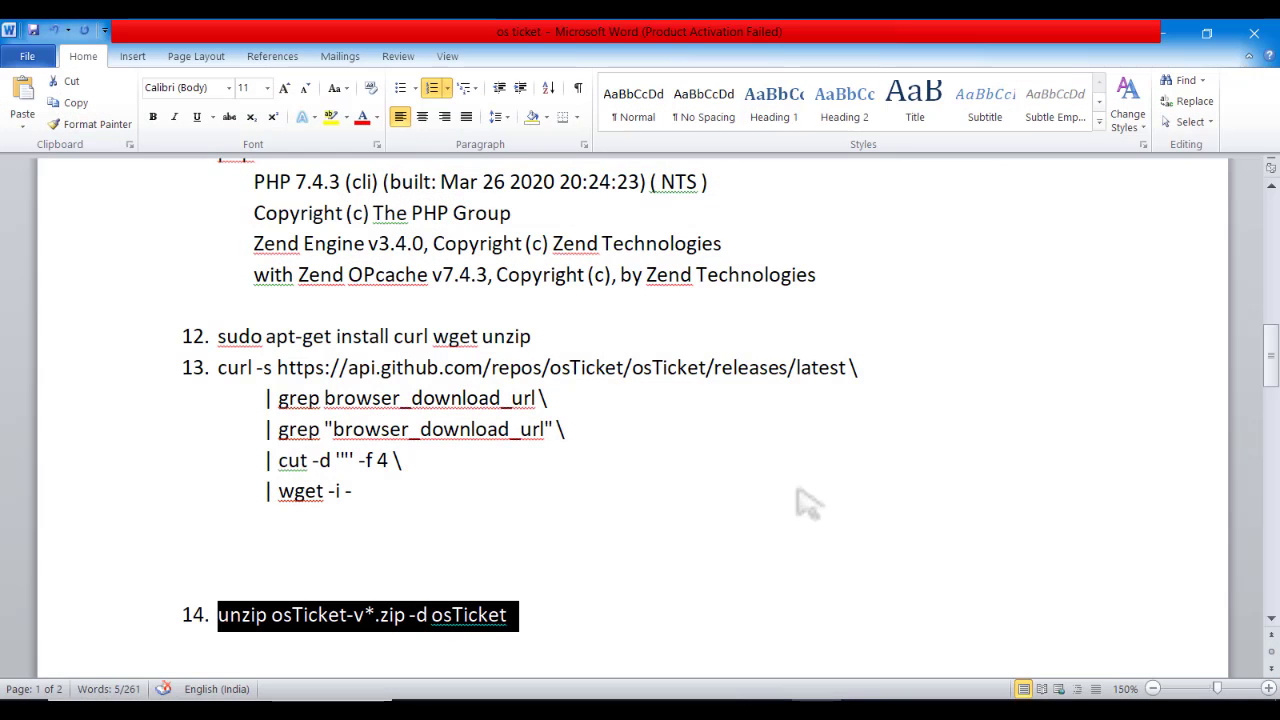
pyautogui.moveTo(1270, 355); pyautogui.dragTo(1272, 488)
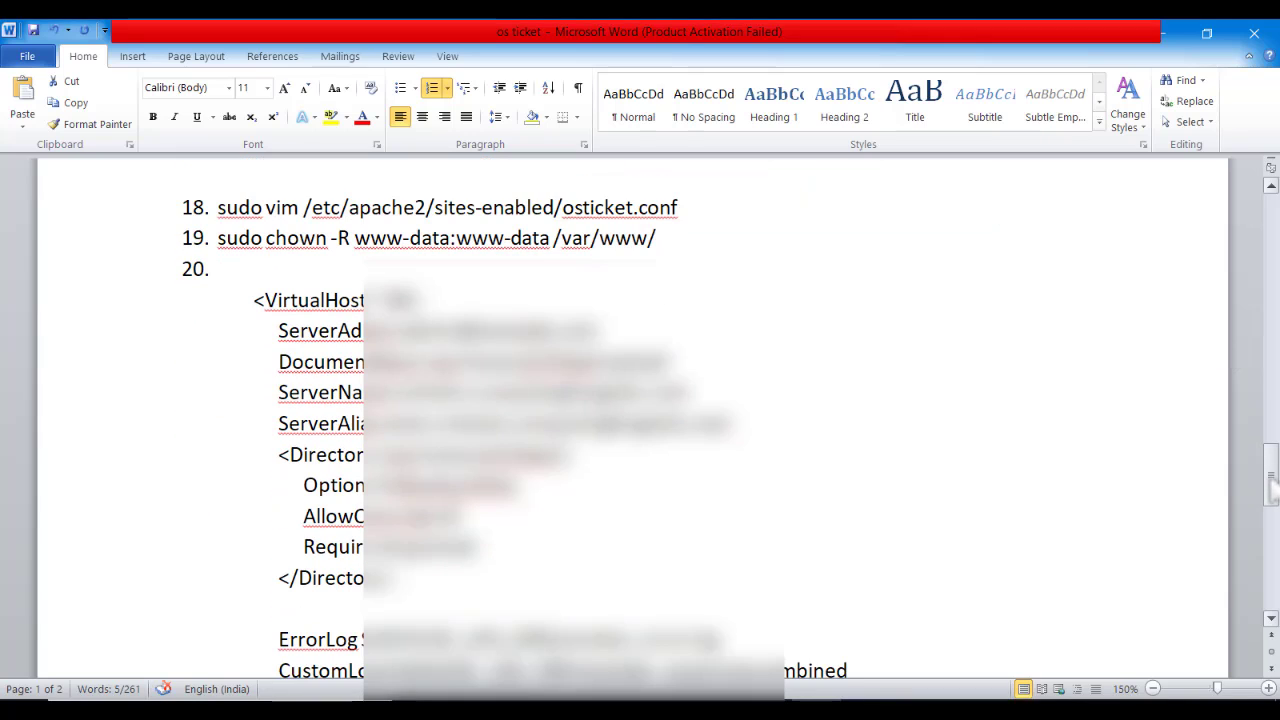
pyautogui.moveTo(253, 303); pyautogui.dragTo(740, 540)
pyautogui.click(740, 540)
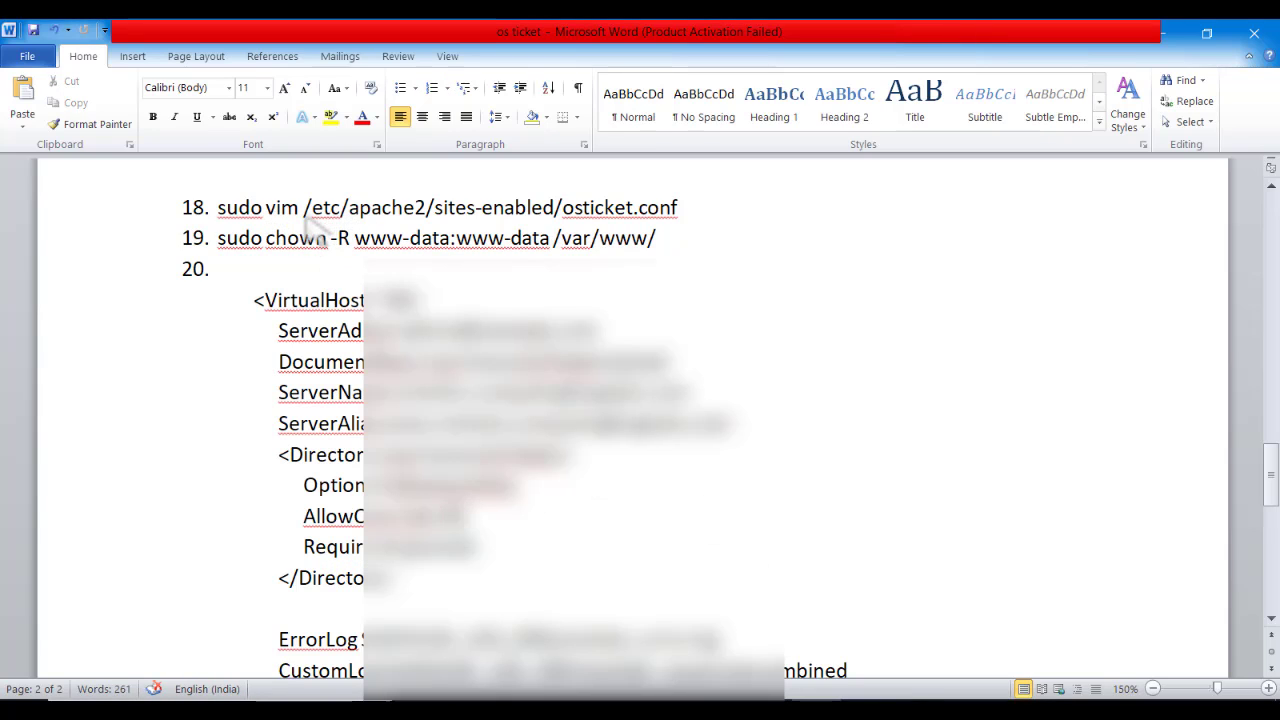
pyautogui.moveTo(303, 210); pyautogui.dragTo(557, 220)
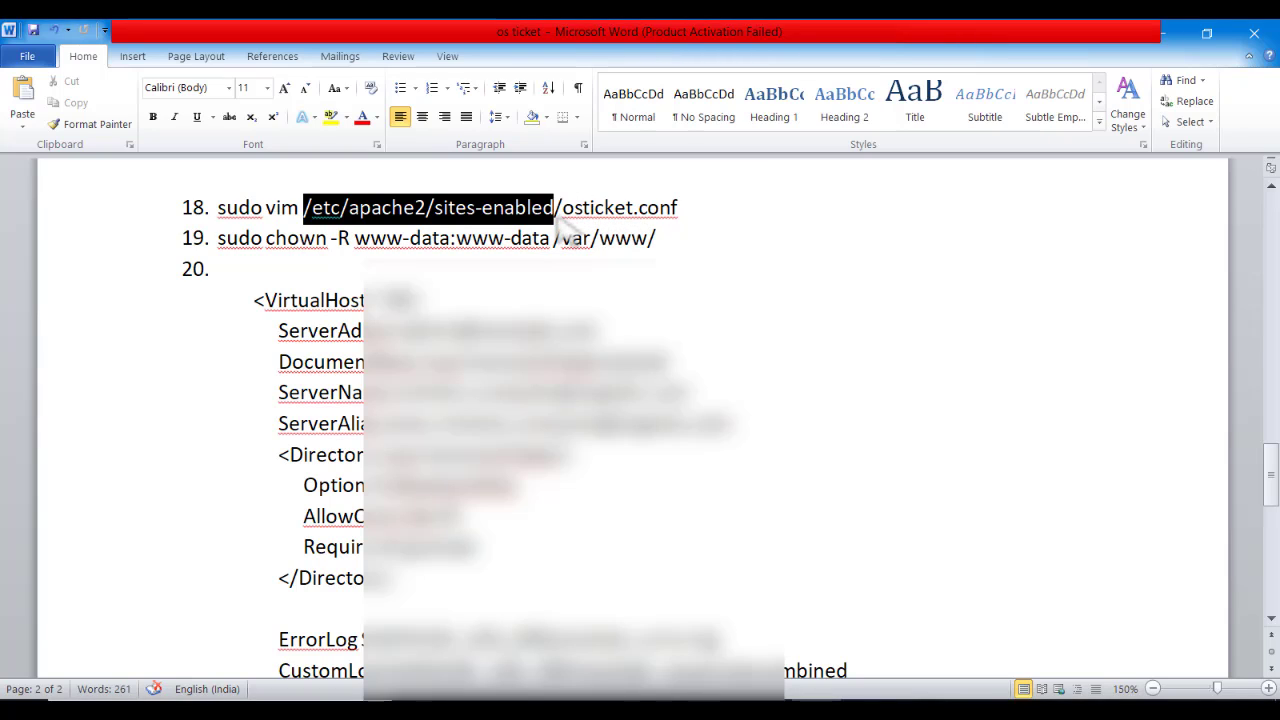
pyautogui.doubleClick(630, 215)
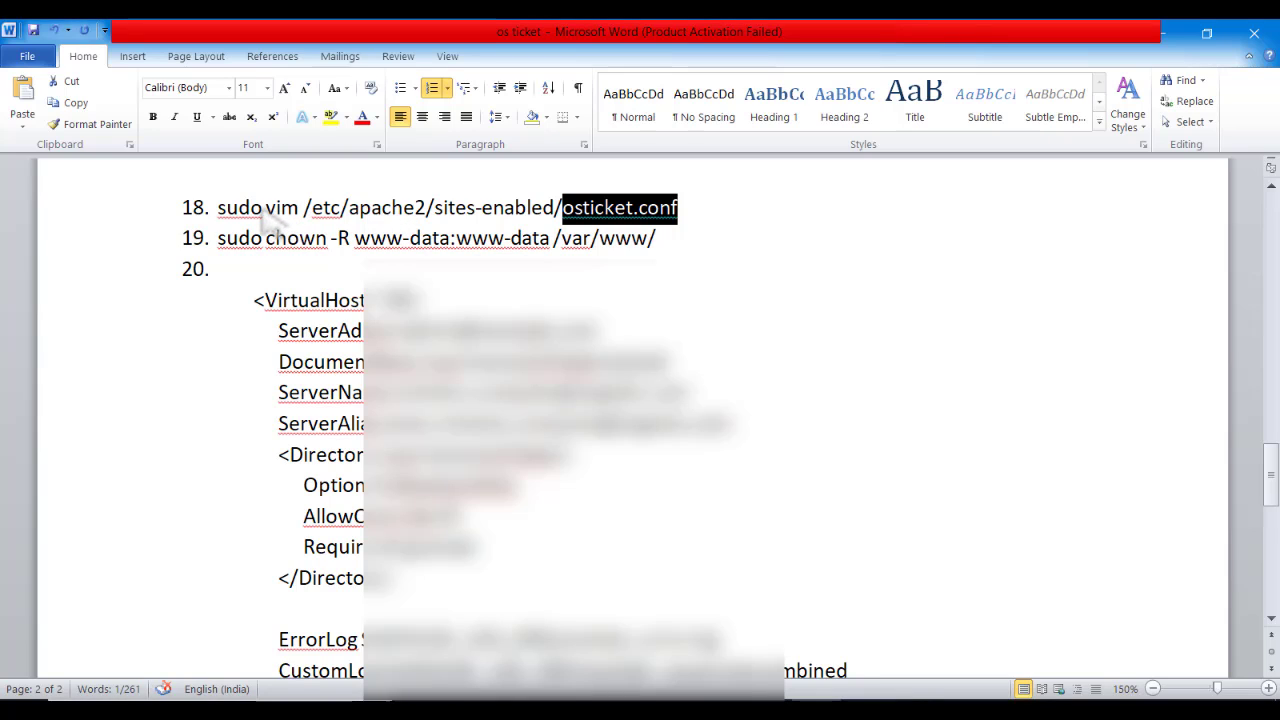
pyautogui.moveTo(264, 216); pyautogui.dragTo(300, 220)
pyautogui.press('super+c')
pyautogui.click(709, 223)
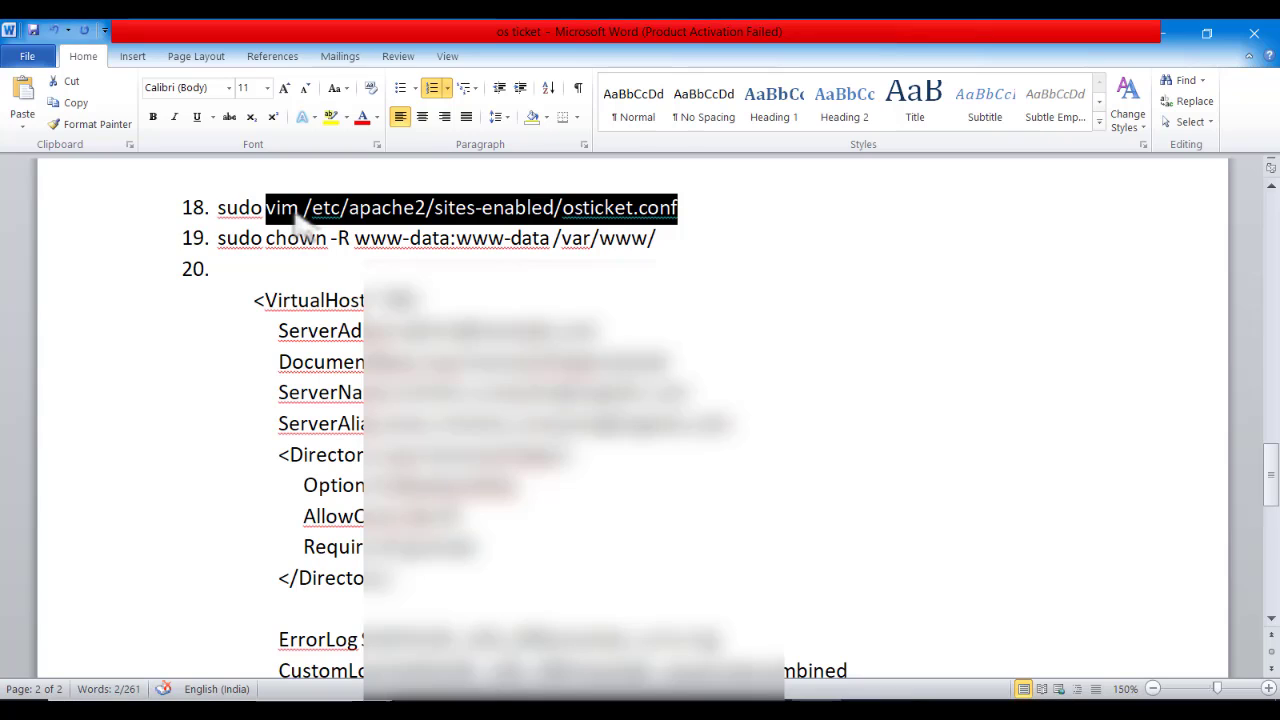
# Paste and run the vim command to open the new osticket.conf
pyautogui.hotkey('alt', 'Tab')
pyautogui.rightClick(468, 340)
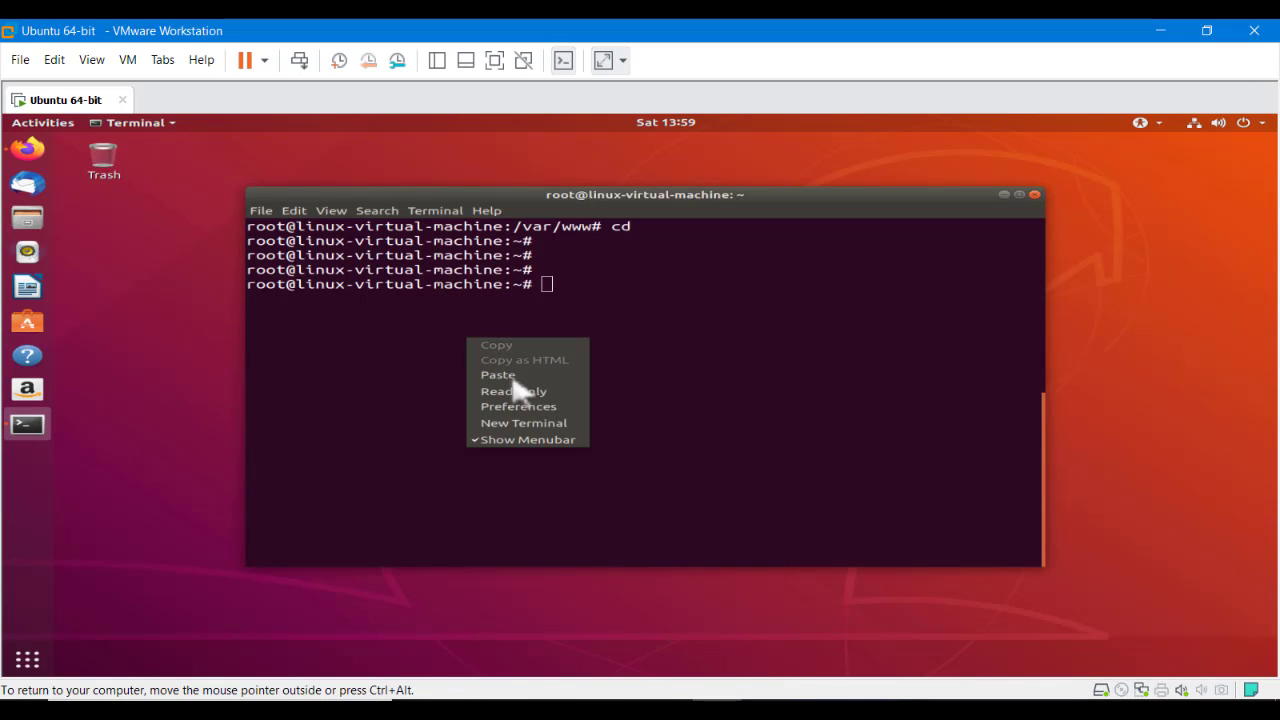
pyautogui.click(517, 376)
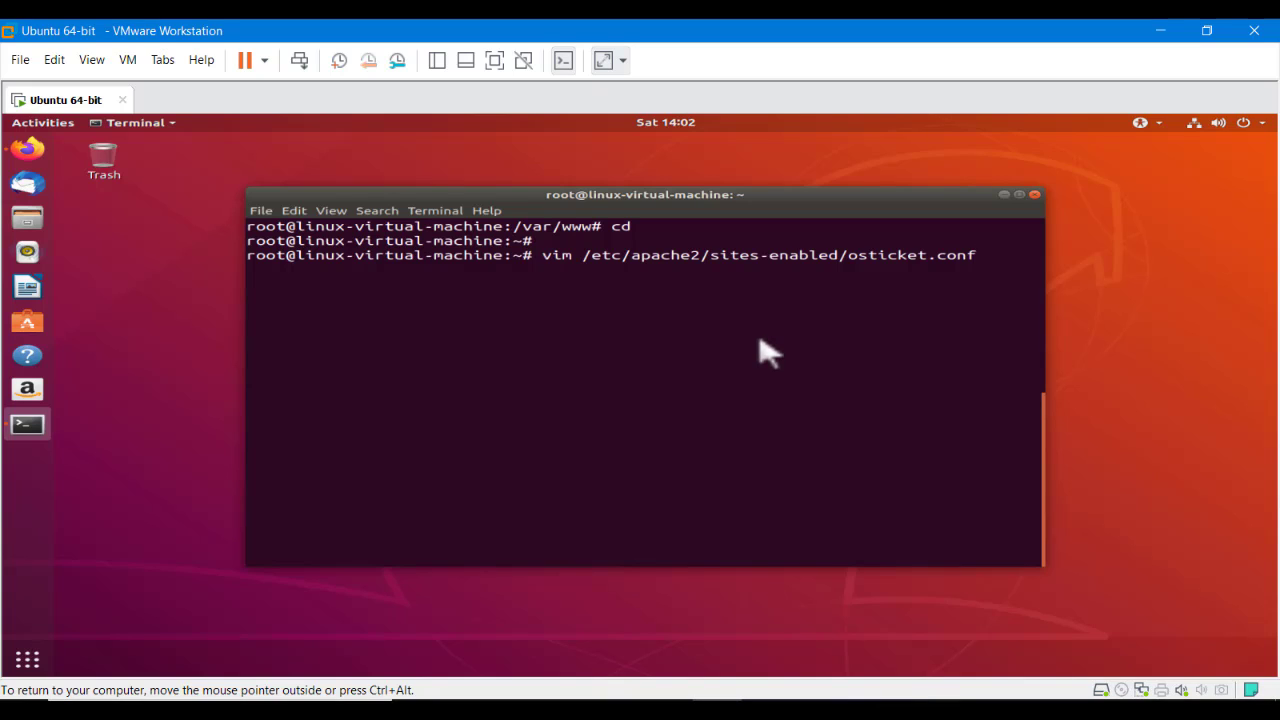
pyautogui.press('Return')
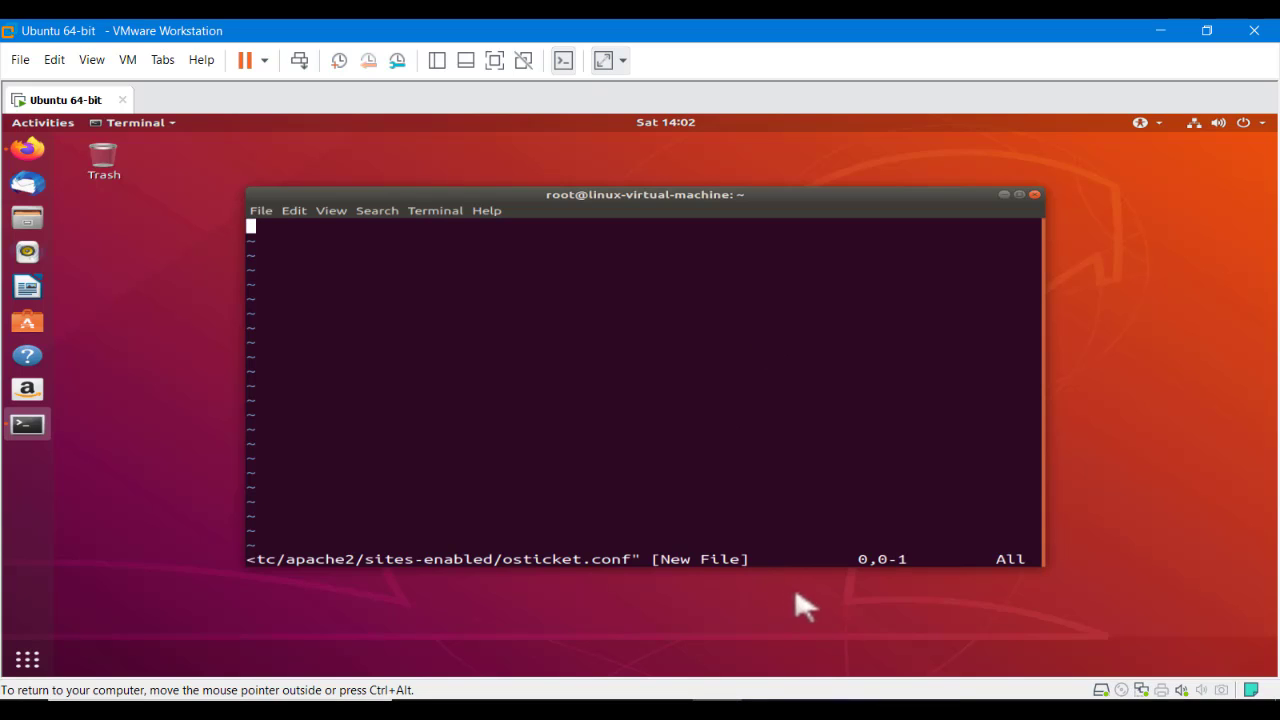
# Copy the VirtualHost *:80 block from the notes, undoing an accidental paste
pyautogui.moveTo(717, 712)
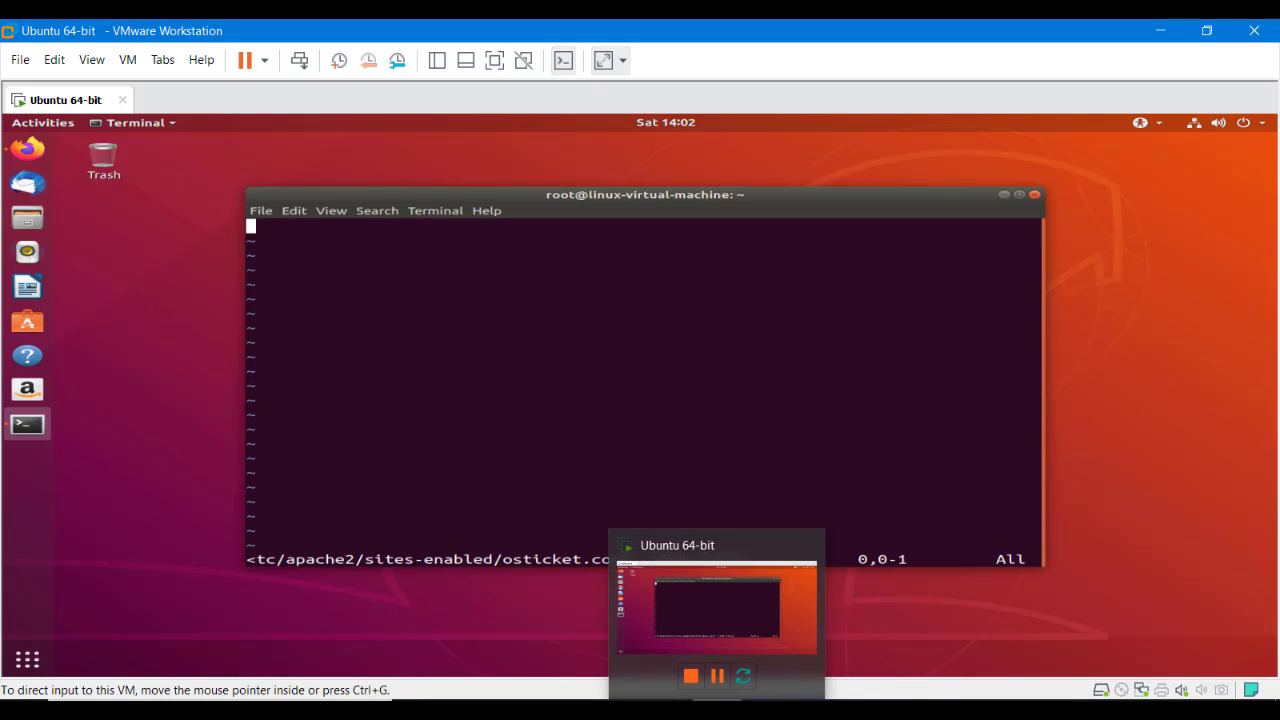
pyautogui.hotkey('alt', 'Tab')
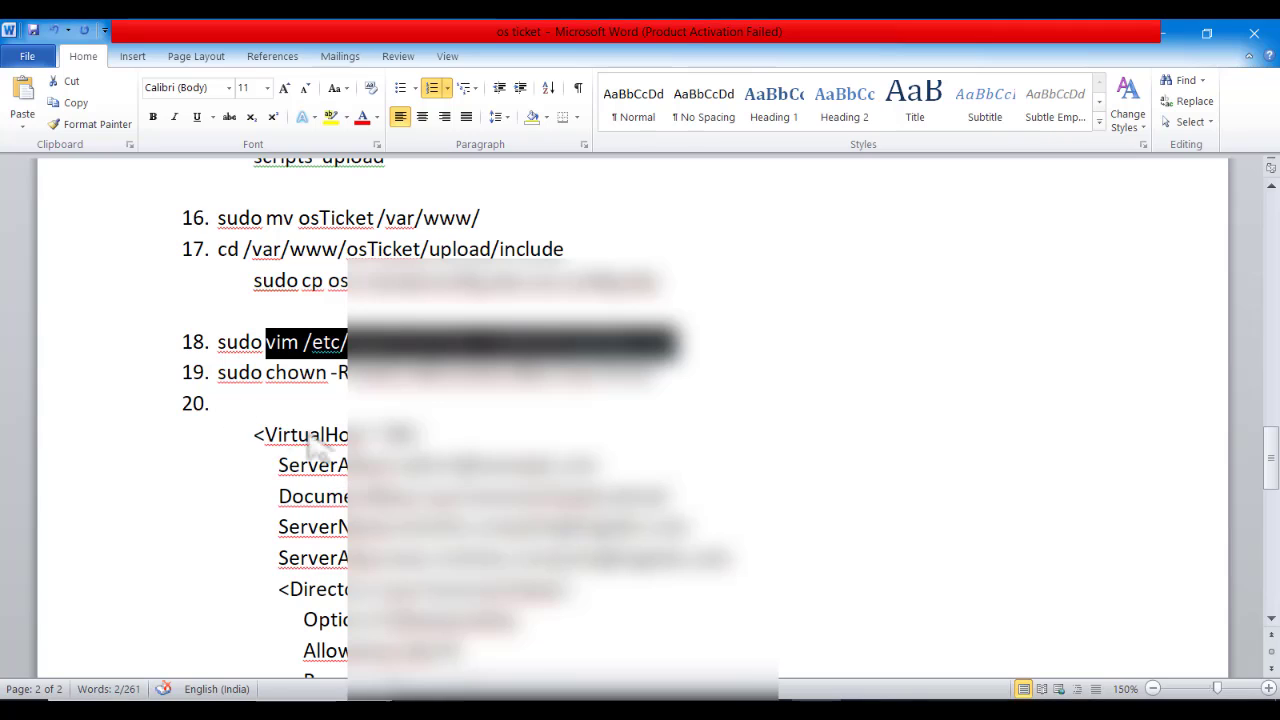
pyautogui.moveTo(241, 437); pyautogui.dragTo(445, 605)
pyautogui.rightClick(376, 470)
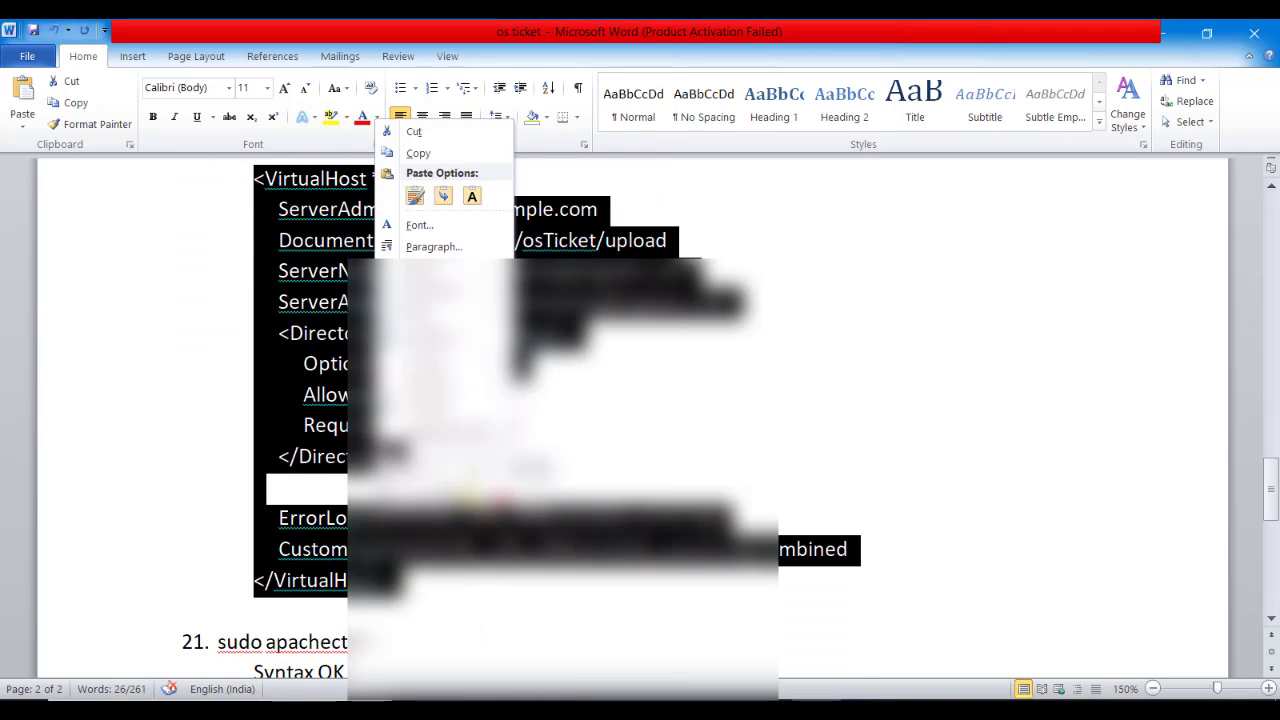
pyautogui.click(472, 196)
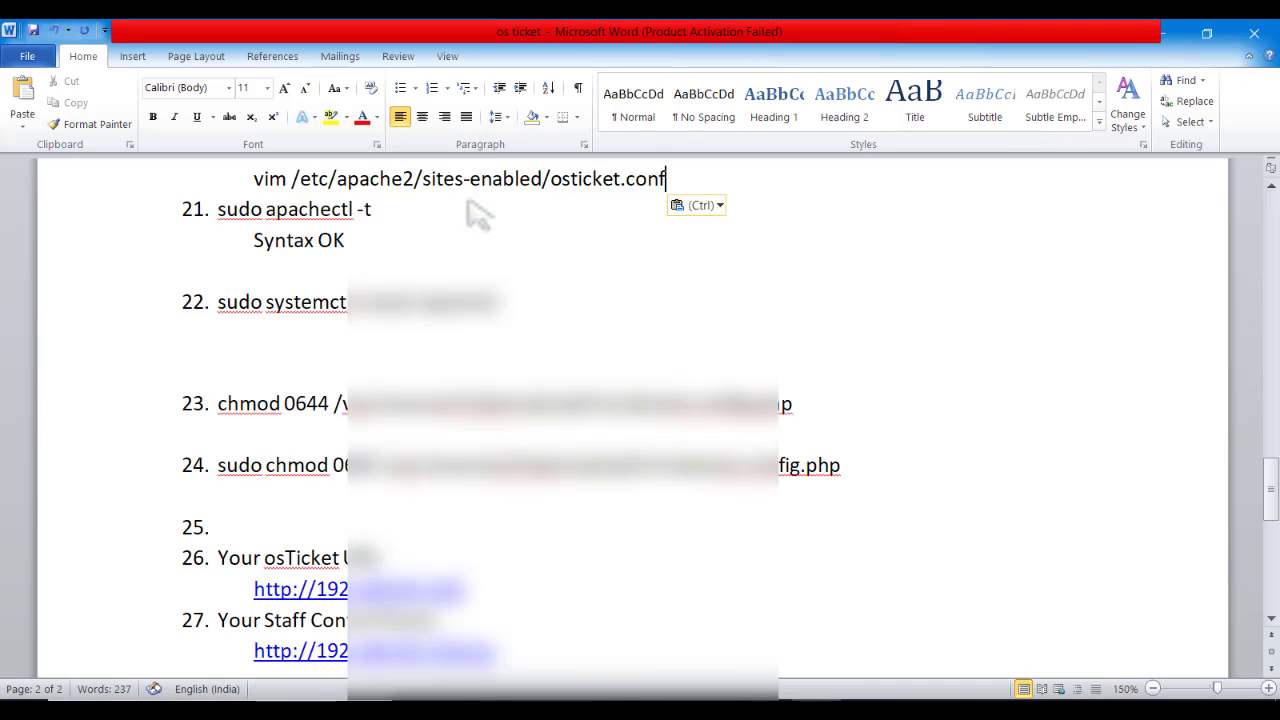
pyautogui.hotkey('ctrl', 'z')
pyautogui.rightClick(376, 258)
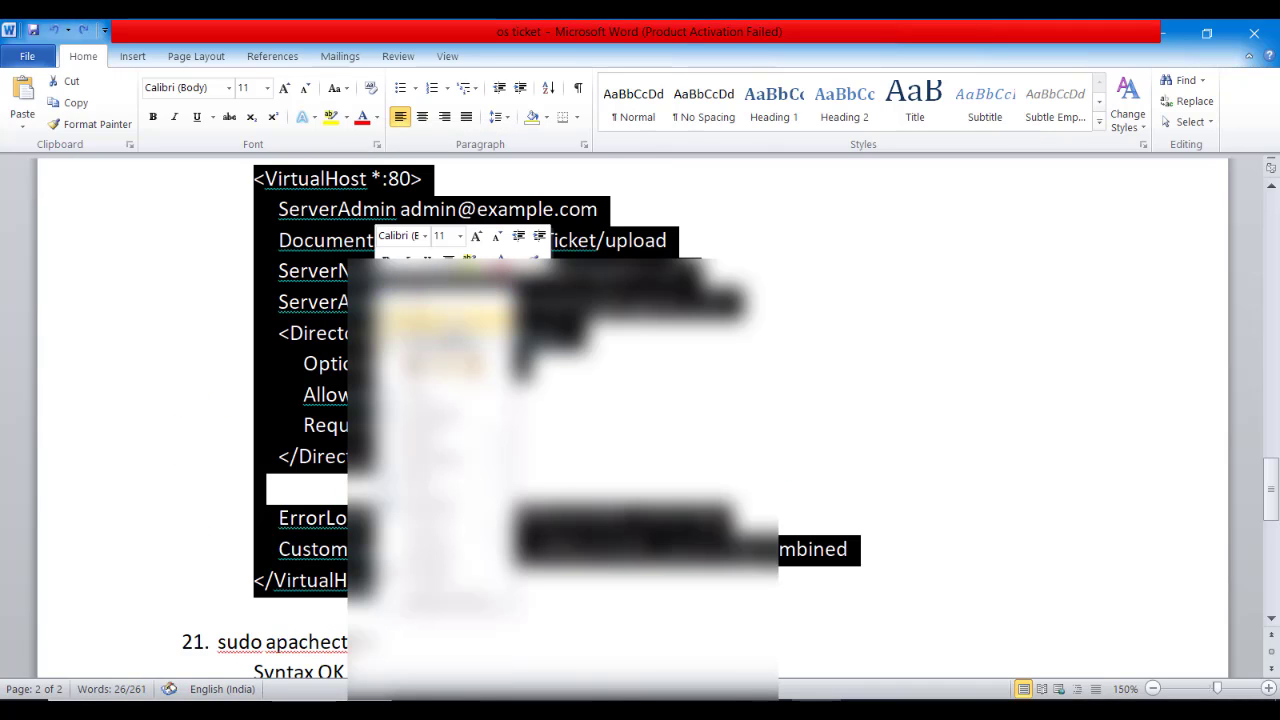
pyautogui.press('Escape')
pyautogui.click(611, 421)
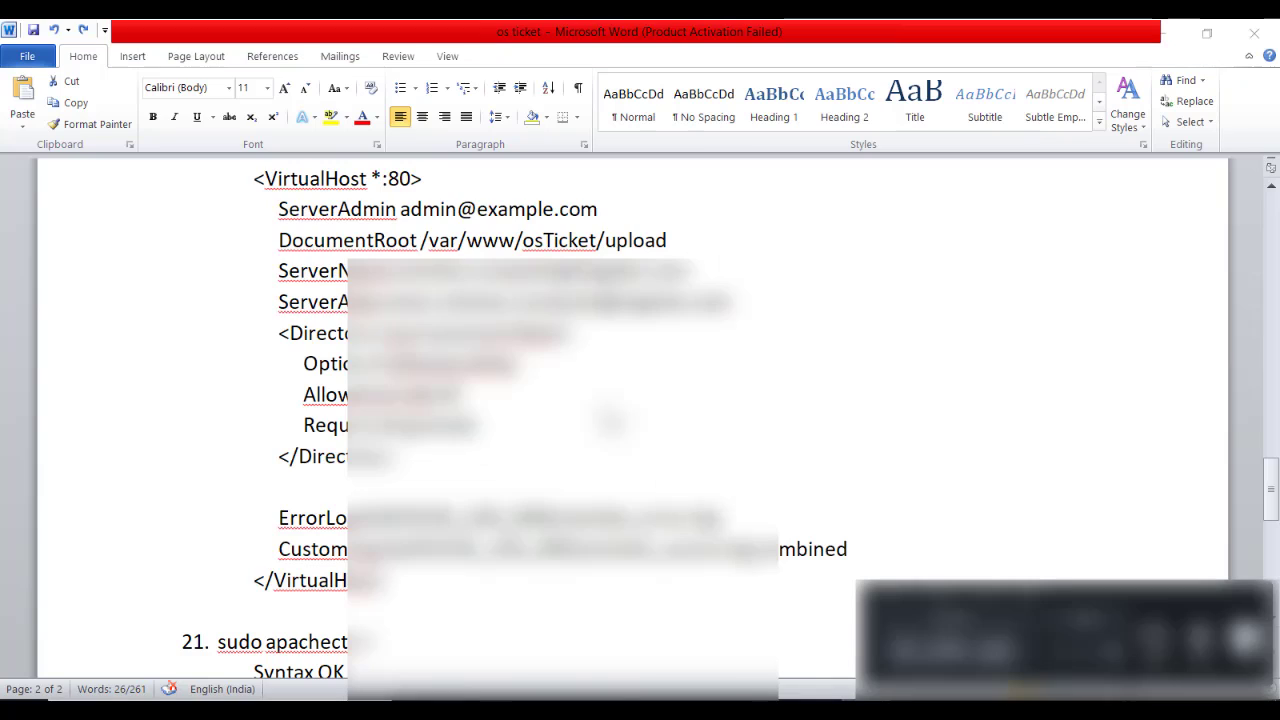
# Paste the VirtualHost block into osticket.conf in vim
pyautogui.hotkey('alt', 'Tab')
pyautogui.rightClick(478, 340)
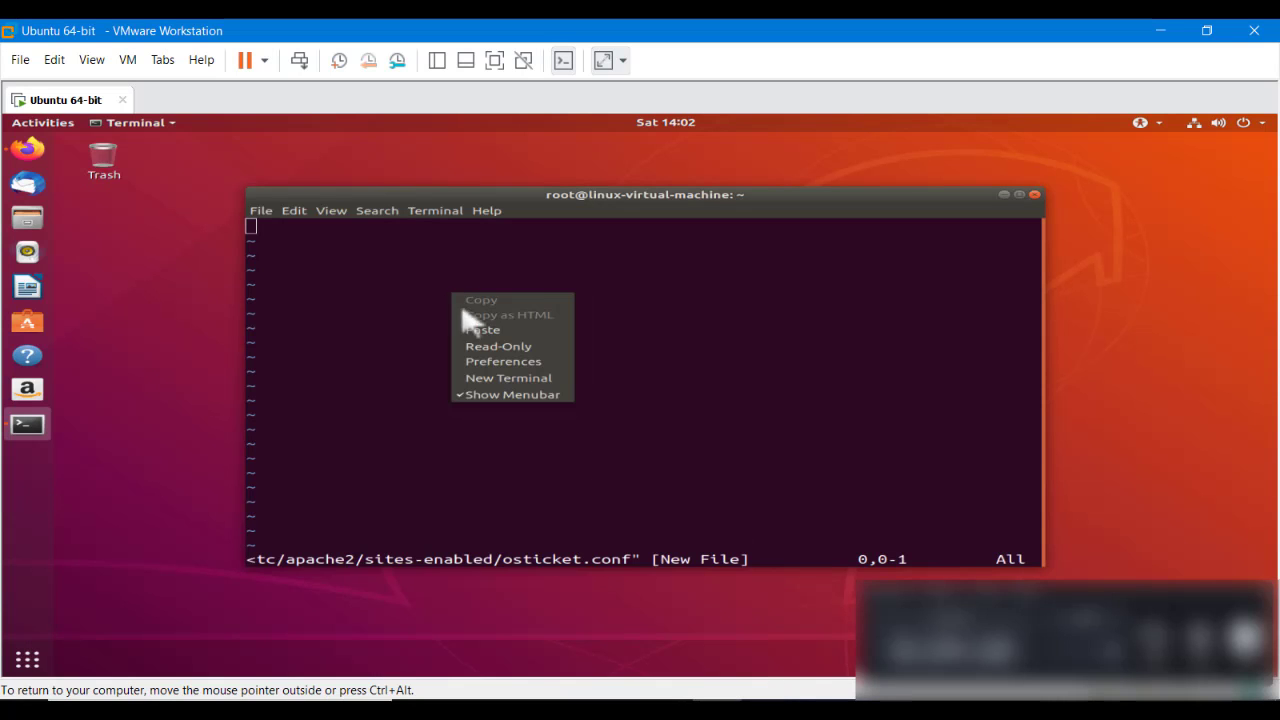
pyautogui.click(471, 330)
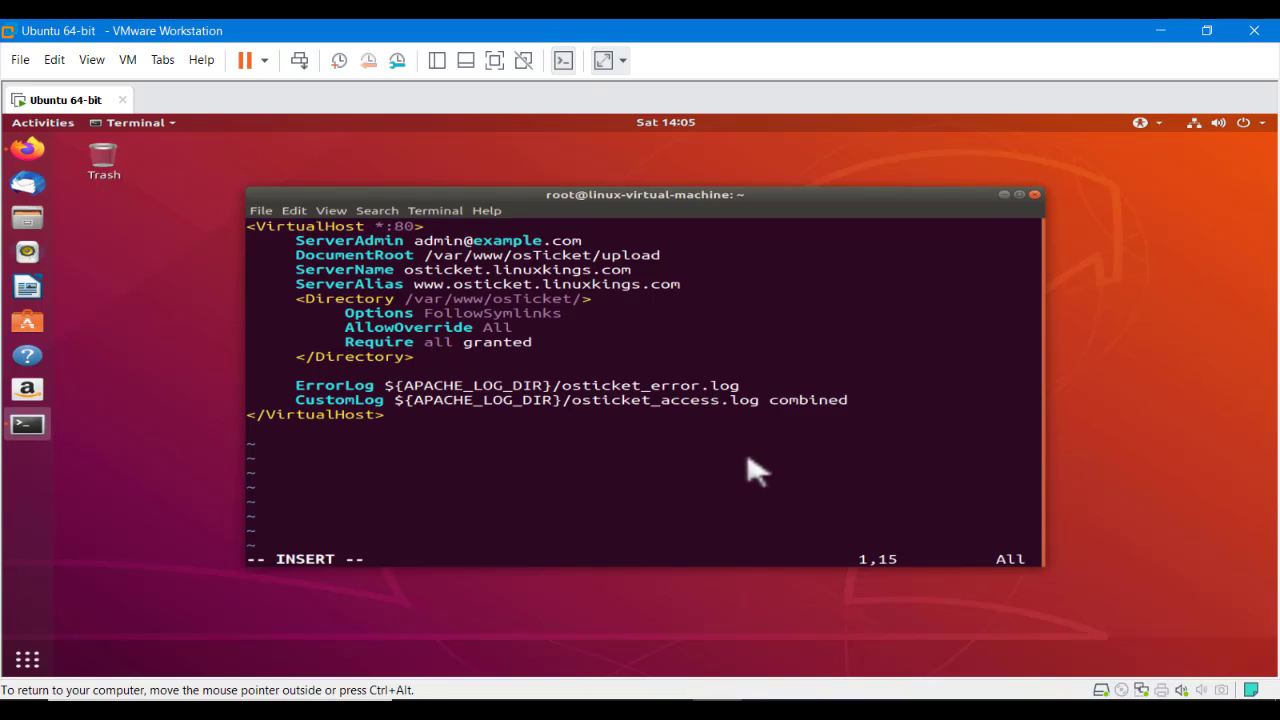
# Run ifconfig in a second terminal and copy the VM's IP address 192.168.40.147
pyautogui.hotkey('ctrl', 'alt', 't')
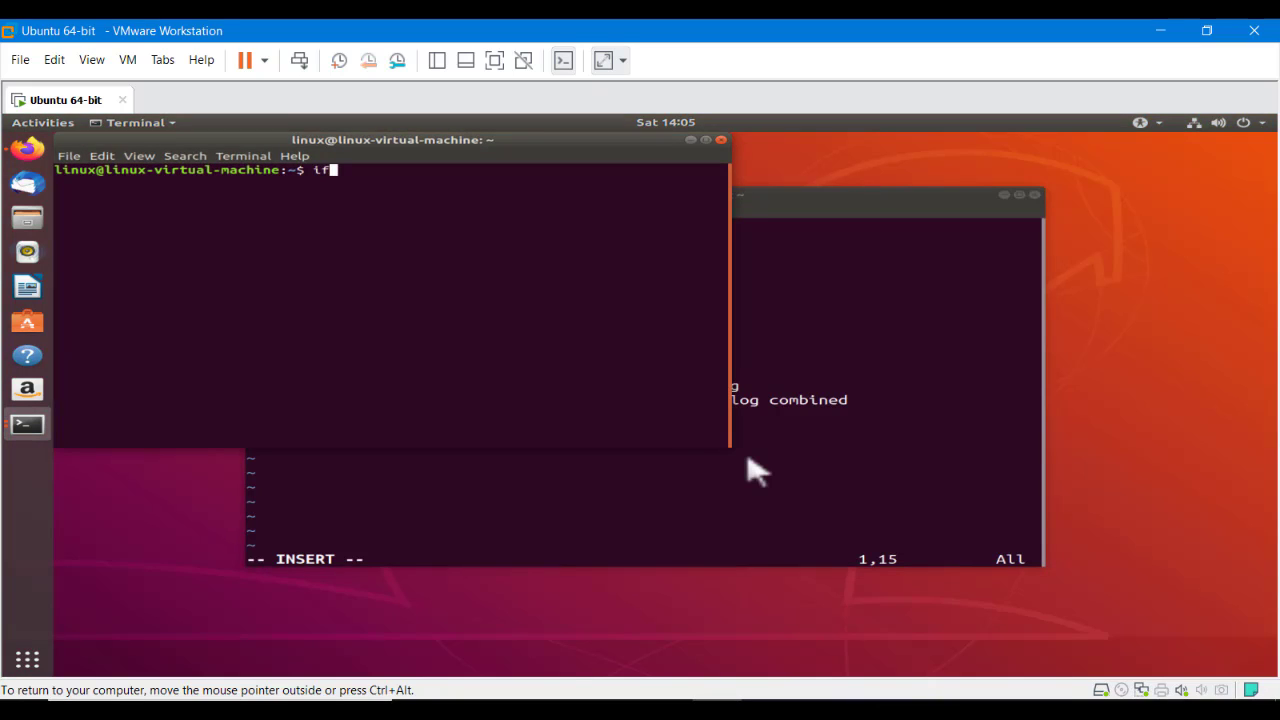
pyautogui.write('ifconfig')
pyautogui.press('Return')
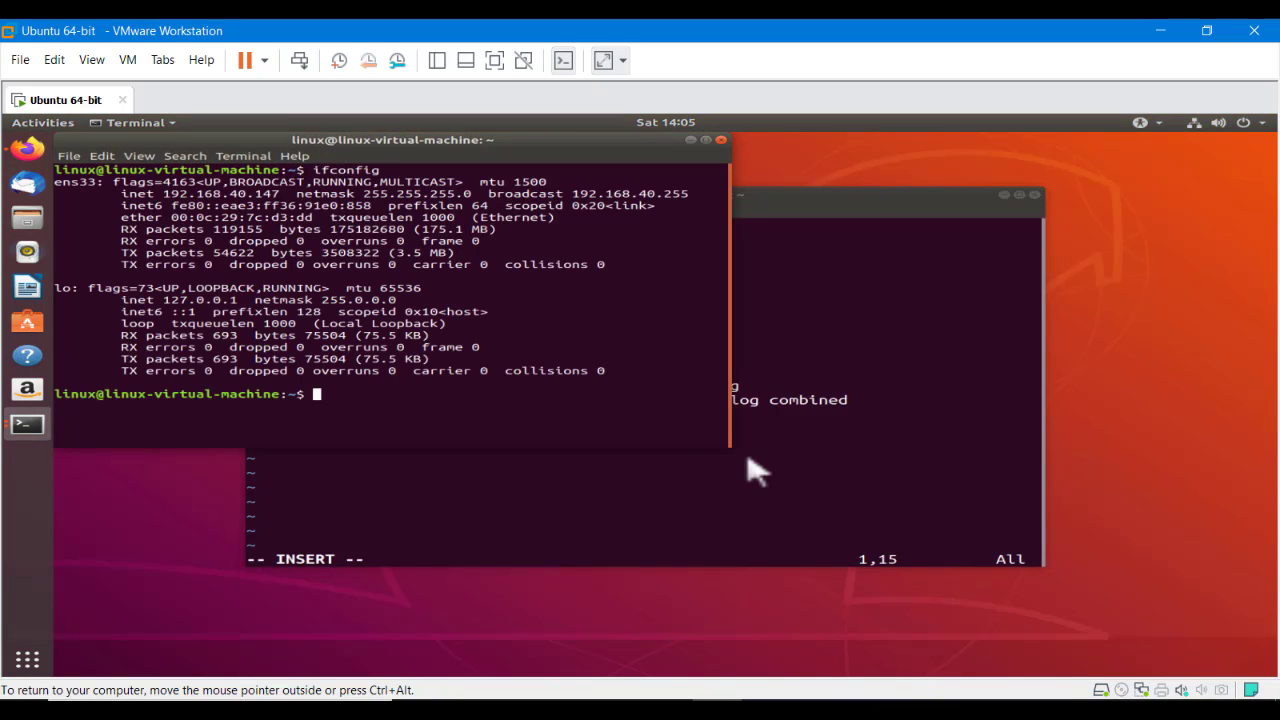
pyautogui.doubleClick(200, 194)
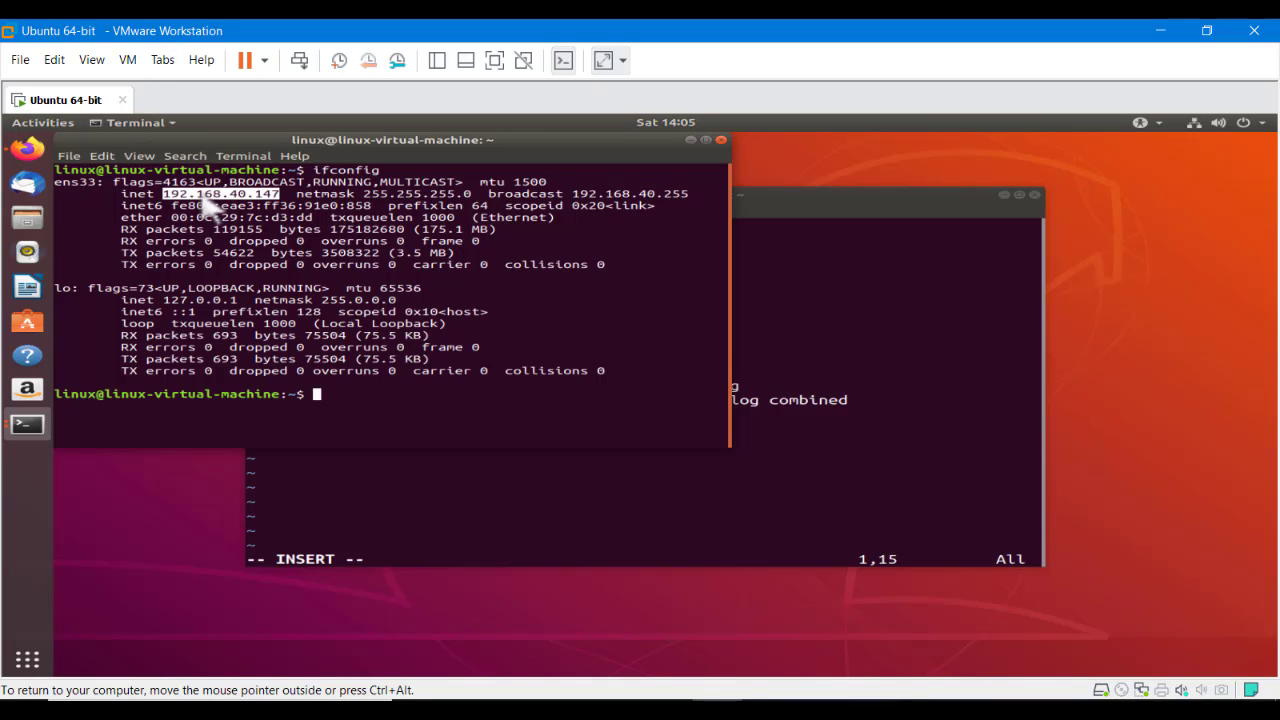
pyautogui.rightClick(201, 194)
pyautogui.click(216, 218)
pyautogui.rightClick(208, 195)
pyautogui.click(222, 219)
# In vim, replace the * in the VirtualHost line with 192.168.40.147, keeping :80
pyautogui.click(805, 352)
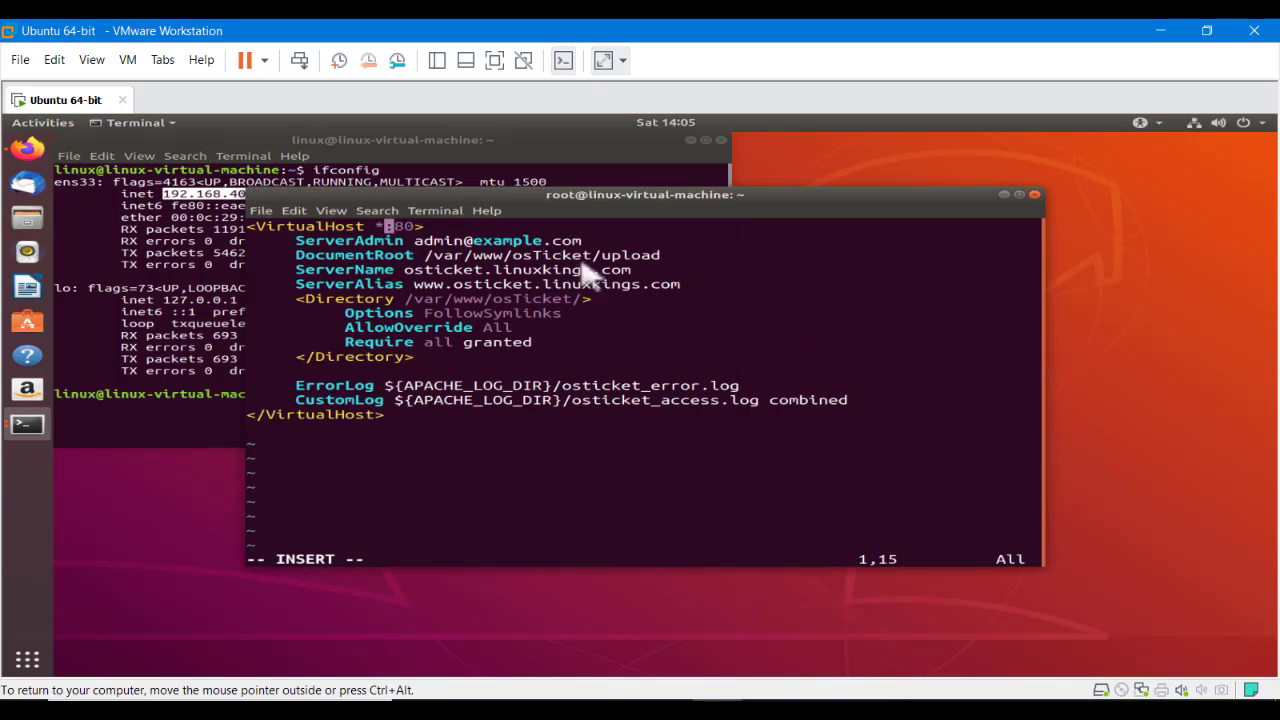
pyautogui.press('BackSpace')
pyautogui.hotkey('ctrl', 'shift', 'v')
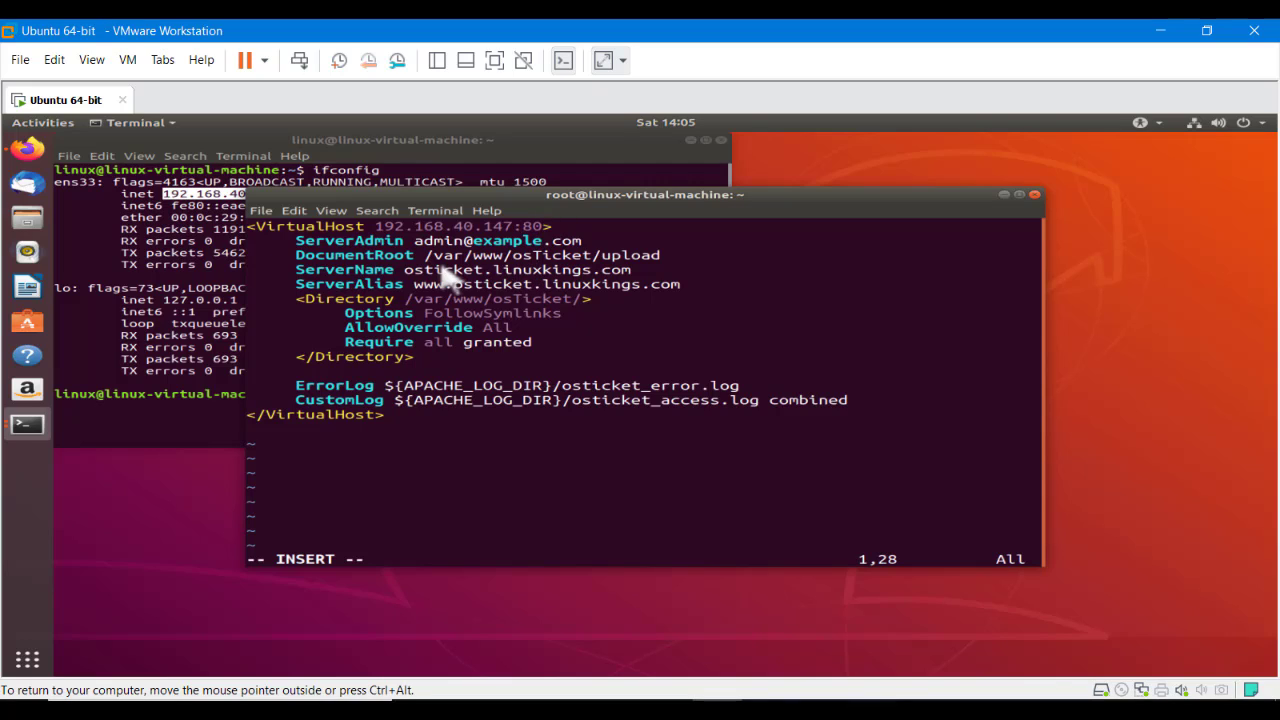
pyautogui.moveTo(405, 270); pyautogui.dragTo(680, 285)
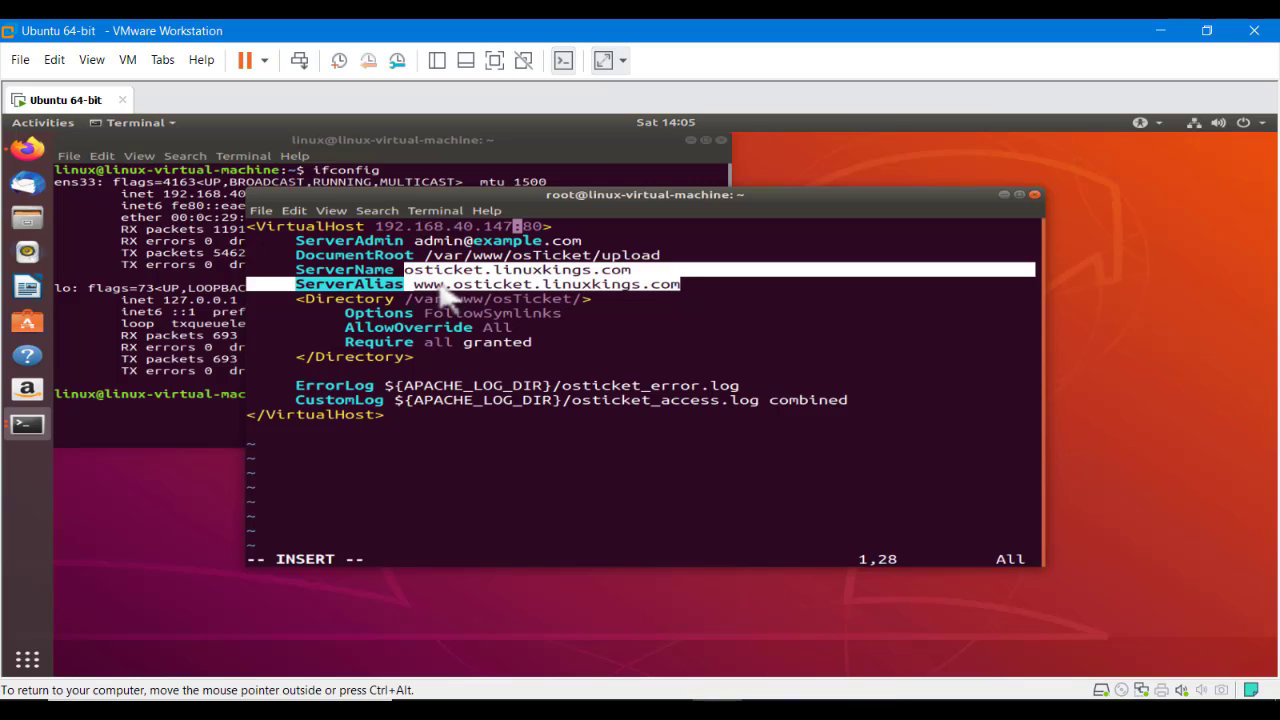
pyautogui.click(668, 368)
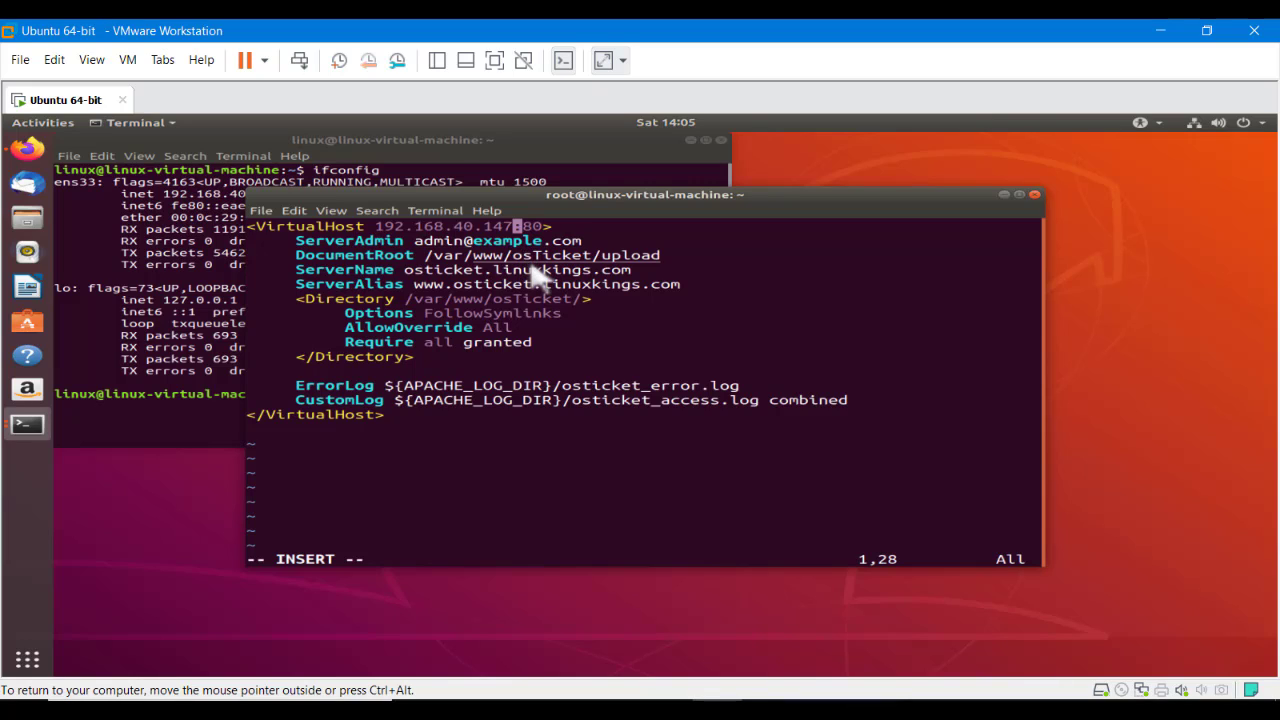
# Correct the ServerAdmin e-mail address, then save osticket.conf and quit vim with :wq
pyautogui.press('Down')
pyautogui.press('Right')
pyautogui.press('Right')
pyautogui.press('Right')
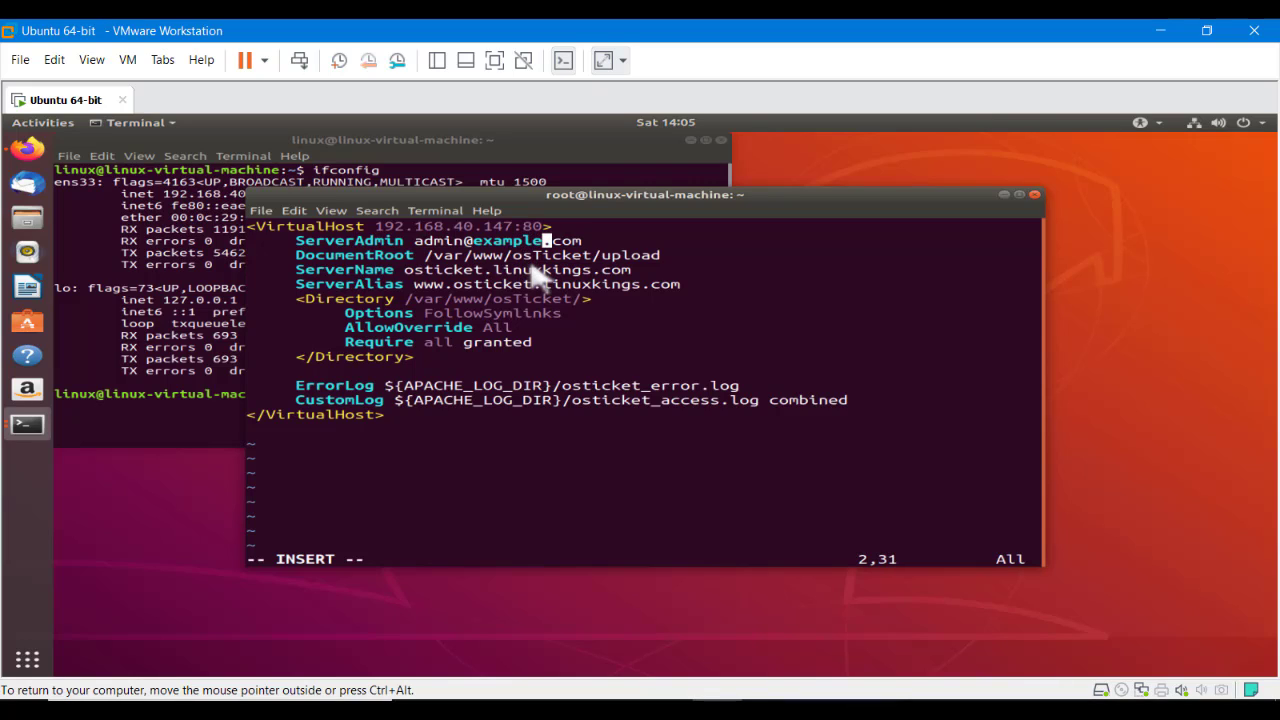
pyautogui.press('BackSpace')
pyautogui.press('BackSpace')
pyautogui.press('BackSpace')
pyautogui.press('BackSpace')
pyautogui.press('BackSpace')
pyautogui.press('BackSpace')
pyautogui.press('BackSpace')
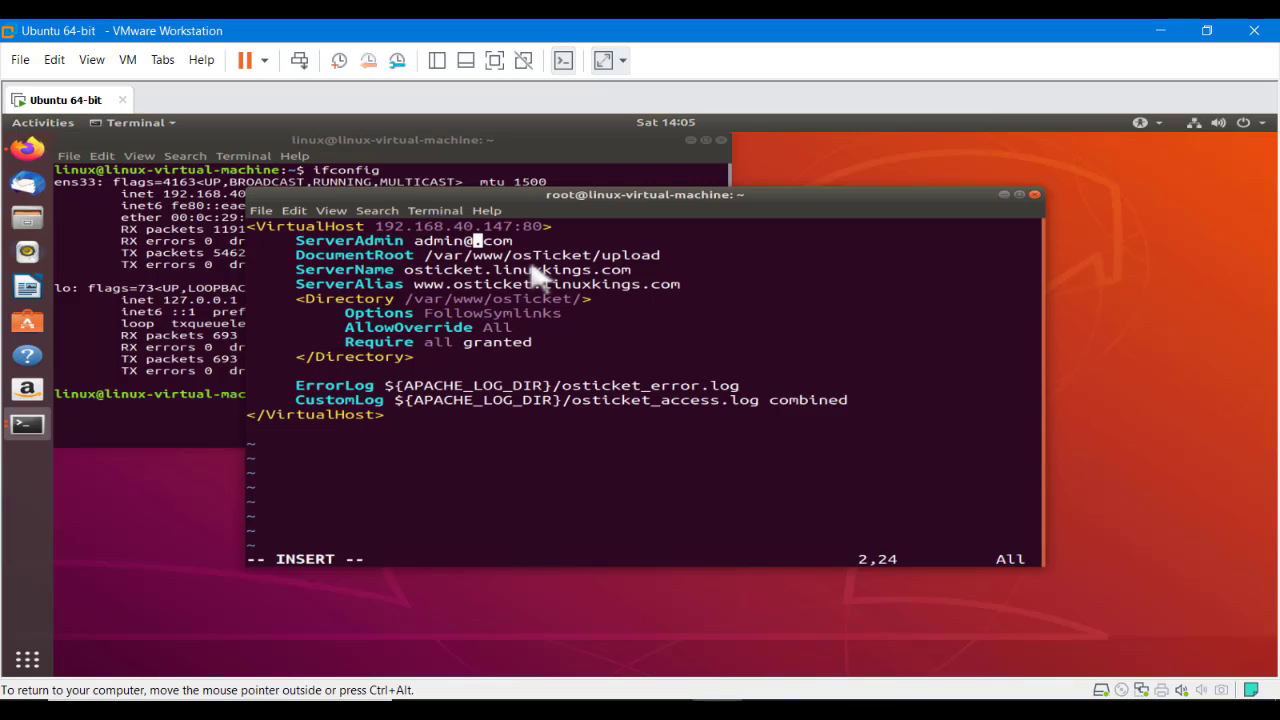
pyautogui.write('linuxk')
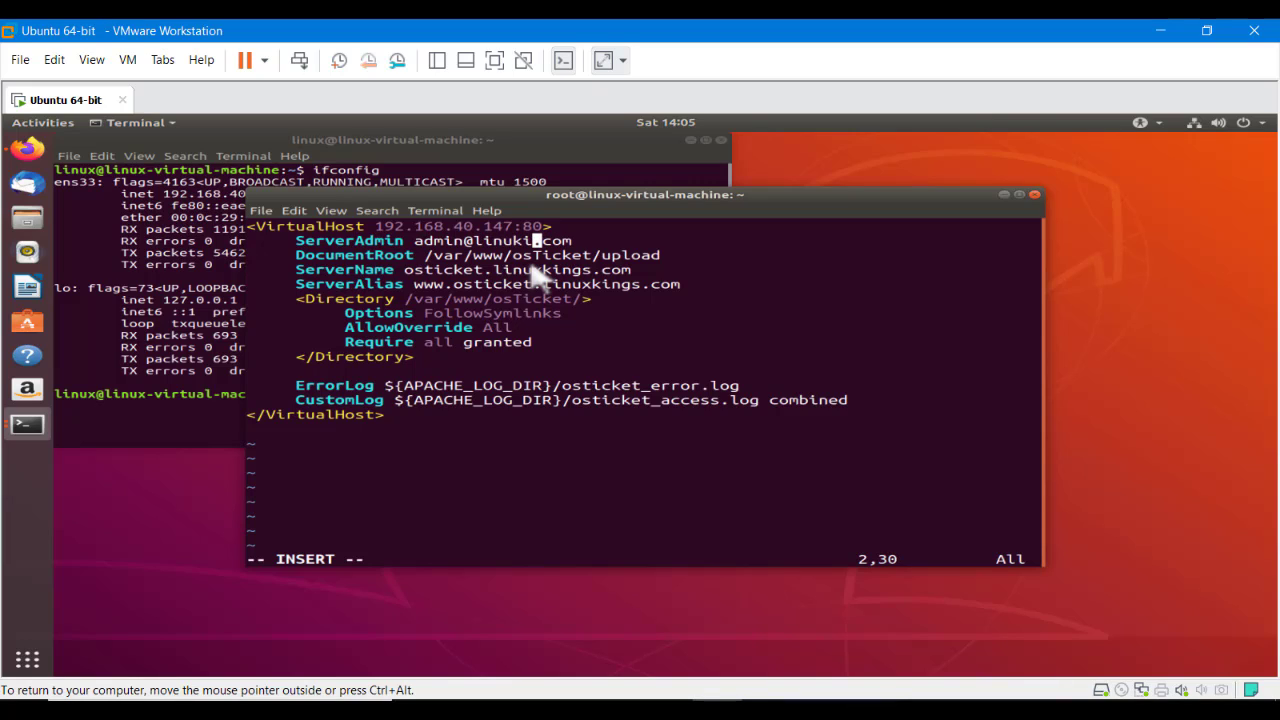
pyautogui.press('BackSpace')
pyautogui.press('BackSpace')
pyautogui.write('xkings')
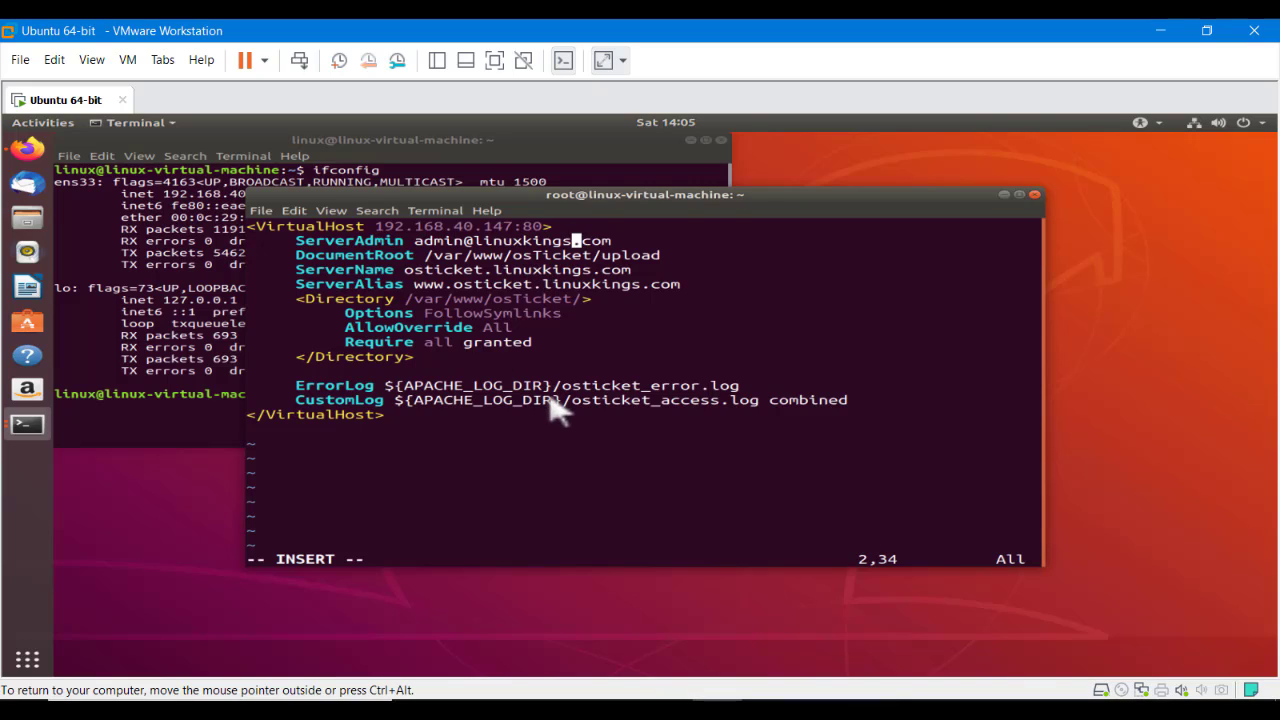
pyautogui.press('Escape')
pyautogui.write(':wq')
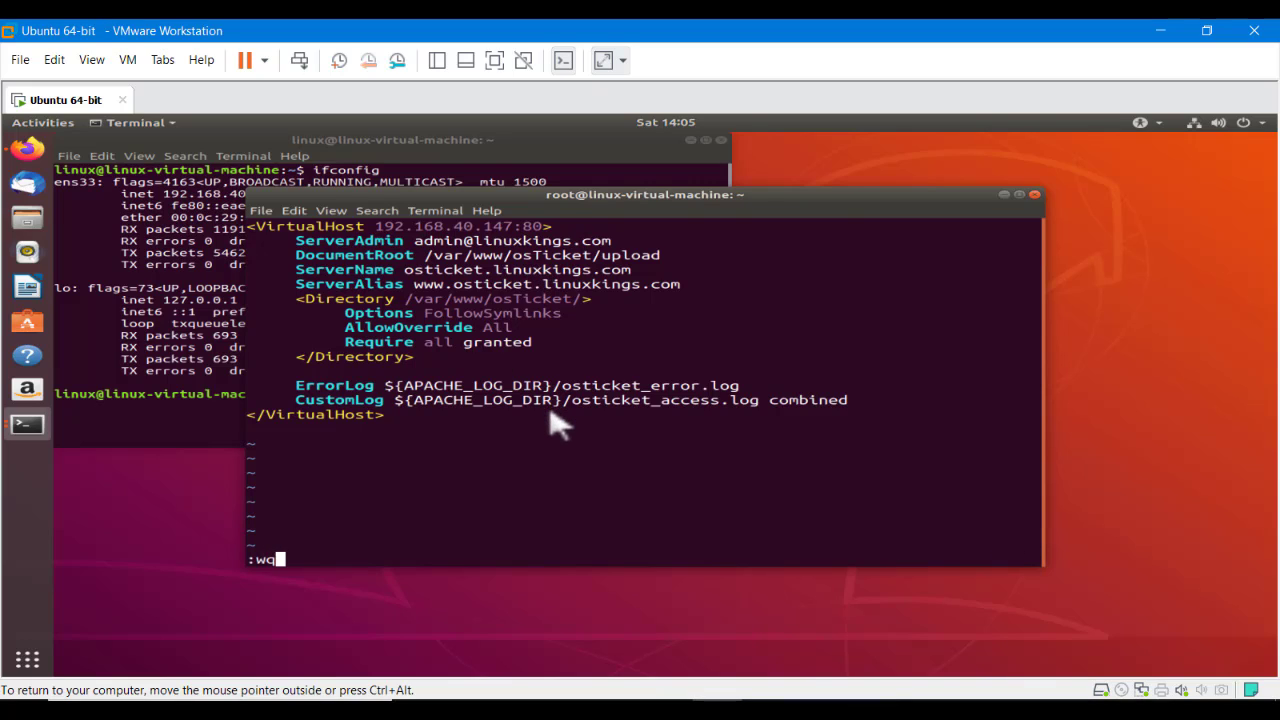
pyautogui.press('Return')
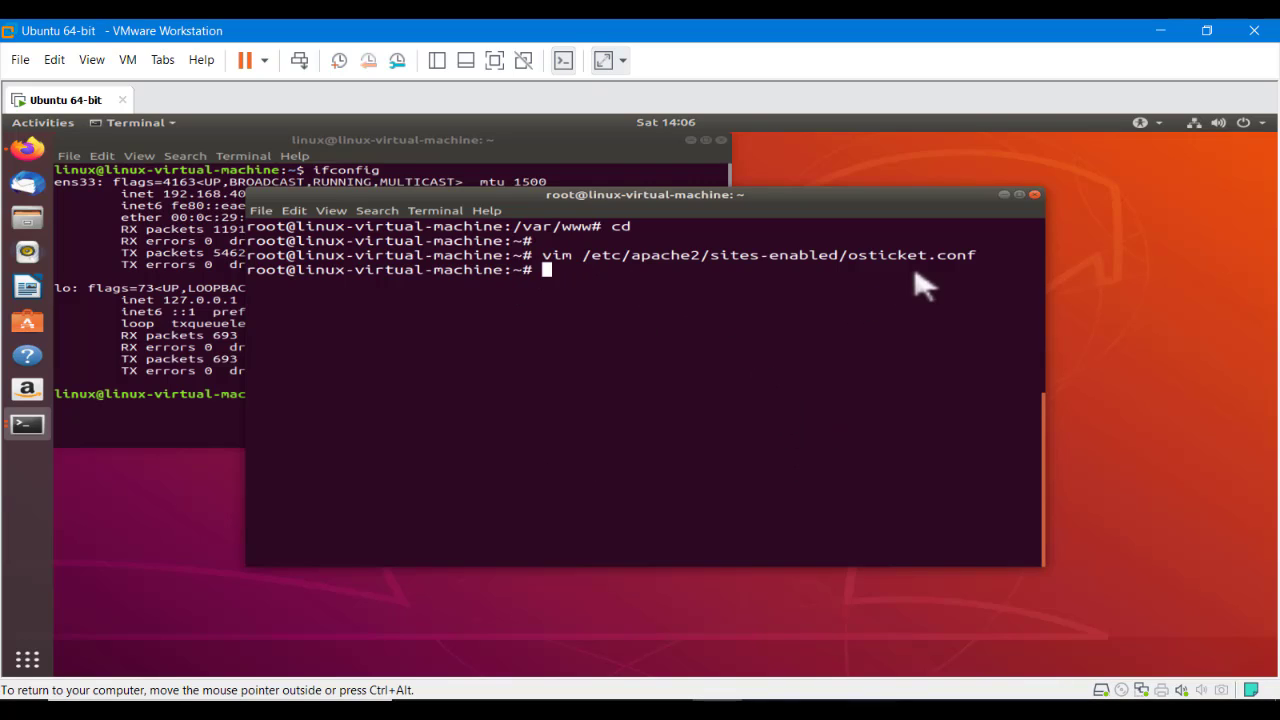
# Clear the root terminal and close the extra ifconfig terminal window
pyautogui.write('clear')
pyautogui.press('Return')
pyautogui.press('Return')
pyautogui.press('Return')
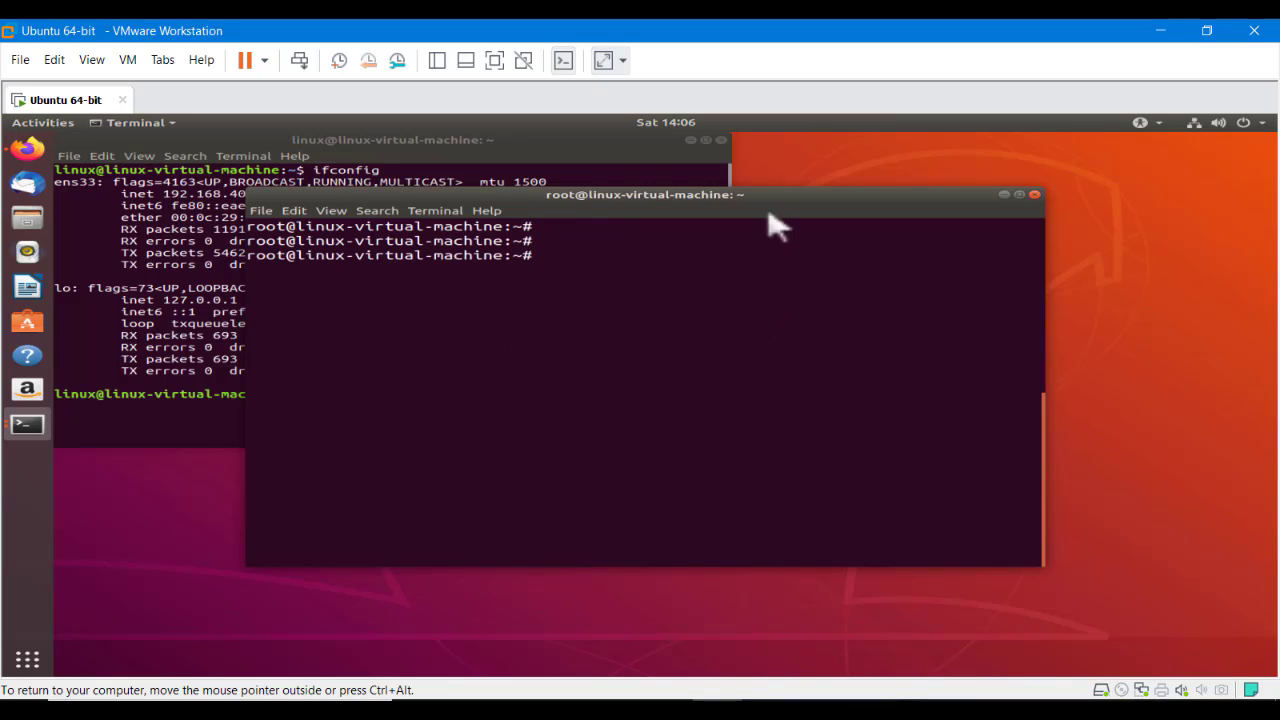
pyautogui.click(722, 140)
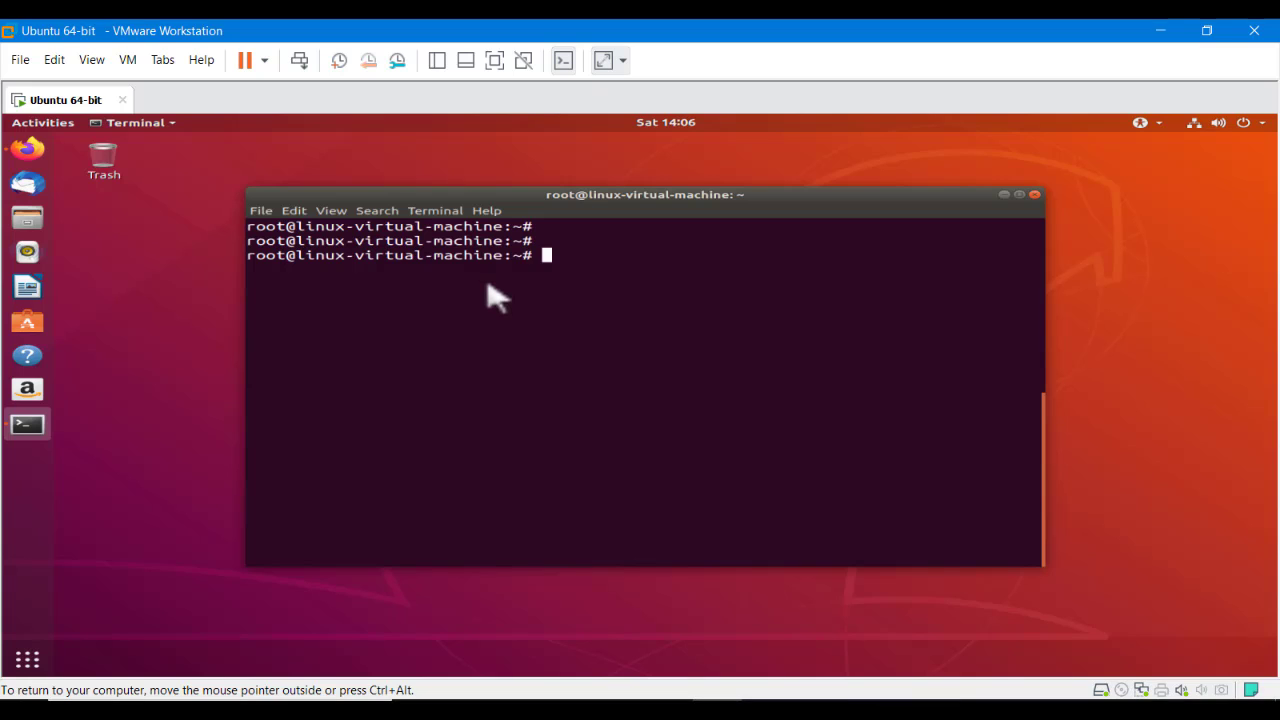
# In Firefox, reload the Apache2 Ubuntu Default Page tab at 192.168.40.147
pyautogui.click(42, 156)
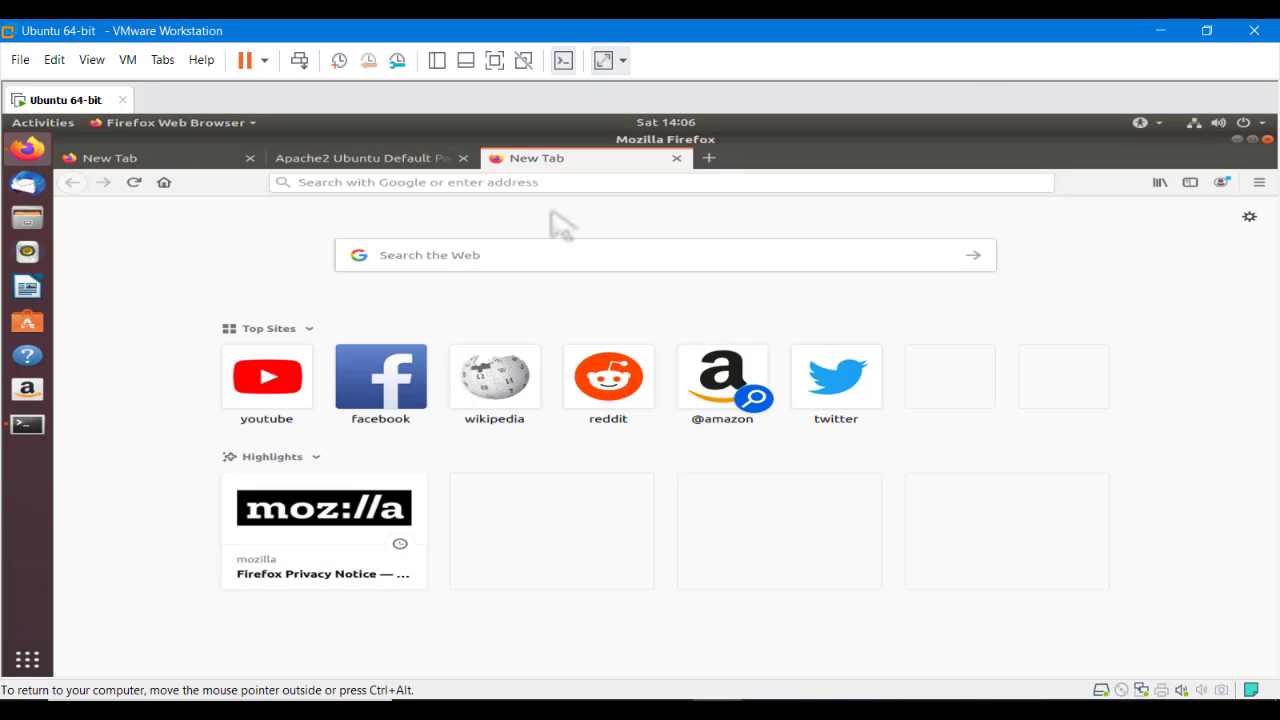
pyautogui.click(425, 159)
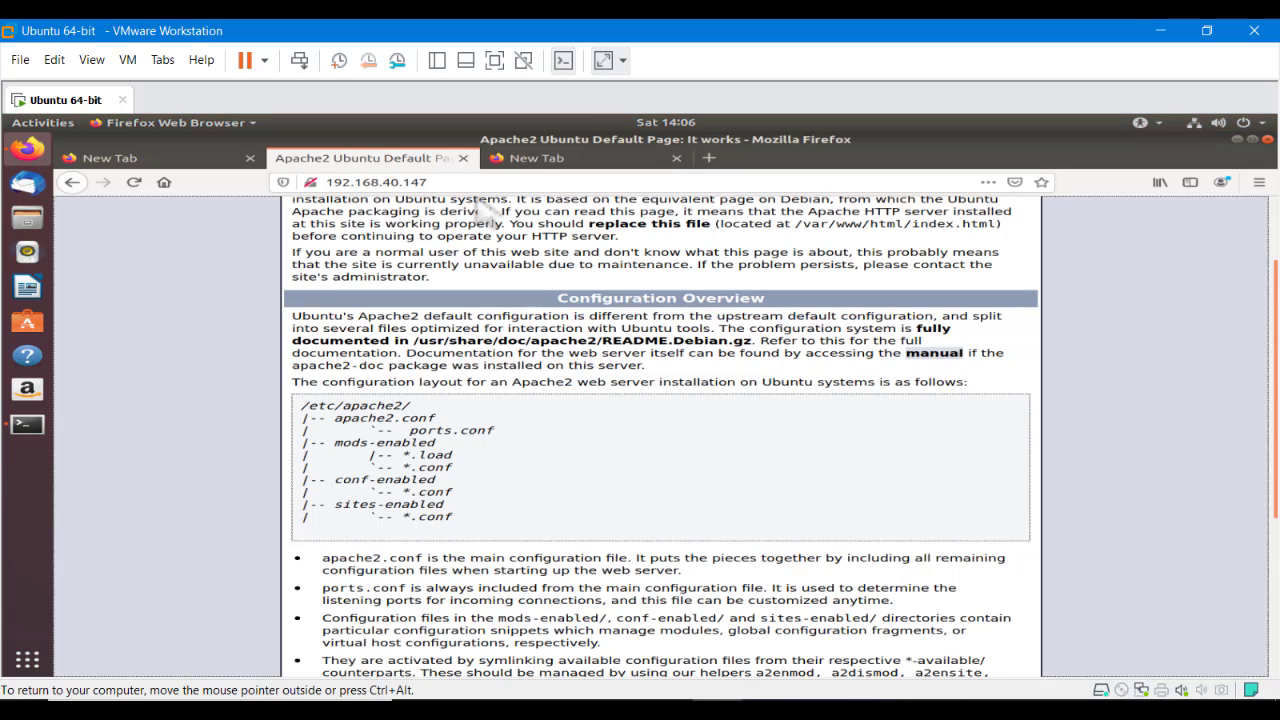
pyautogui.click(335, 188)
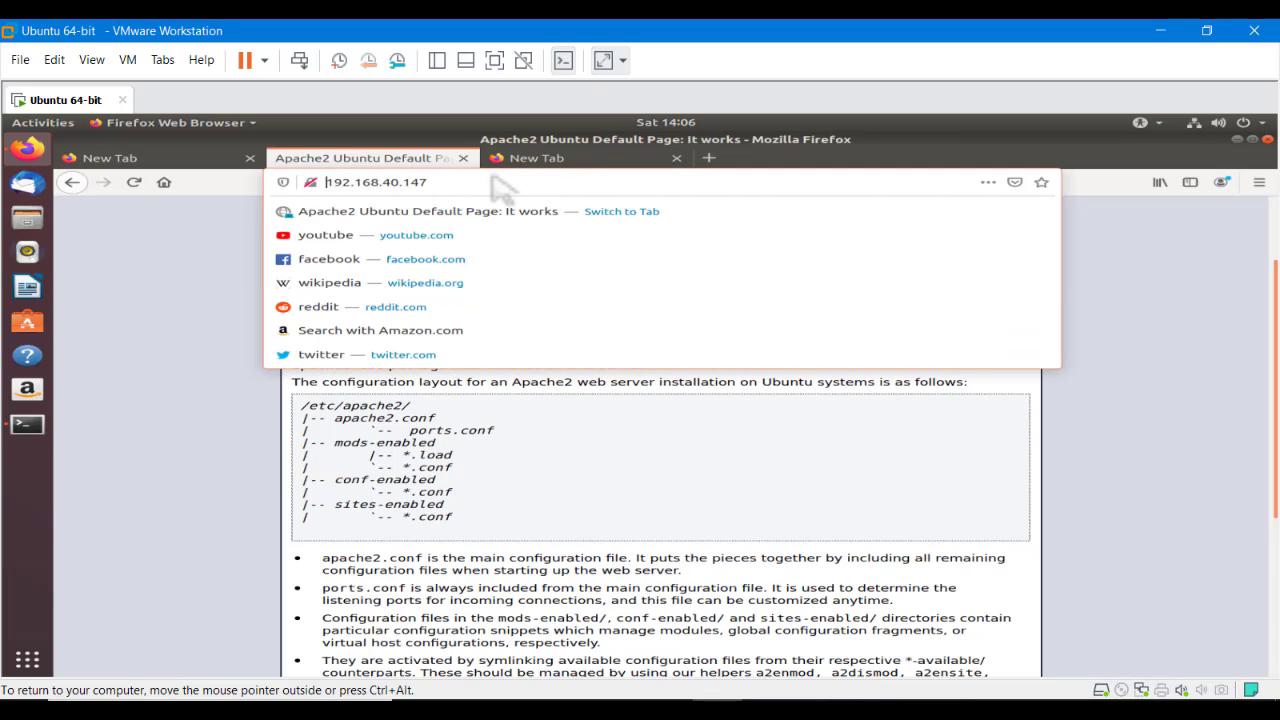
pyautogui.click(135, 183)
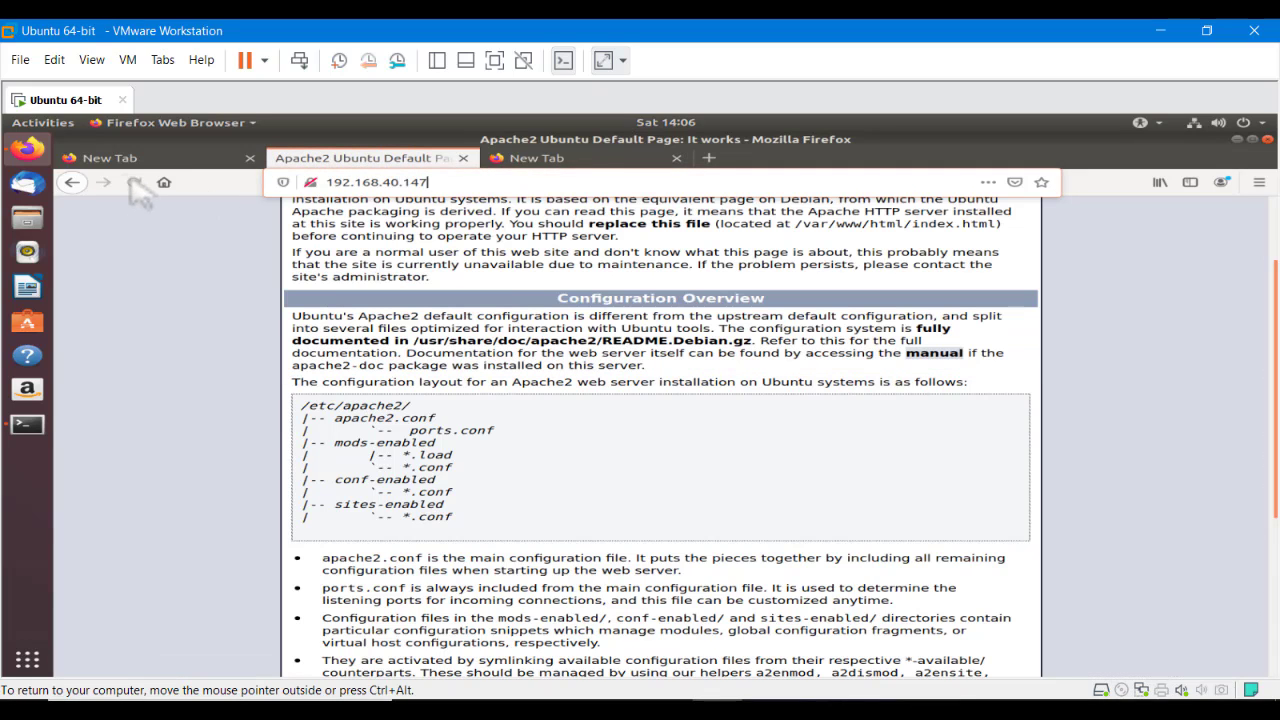
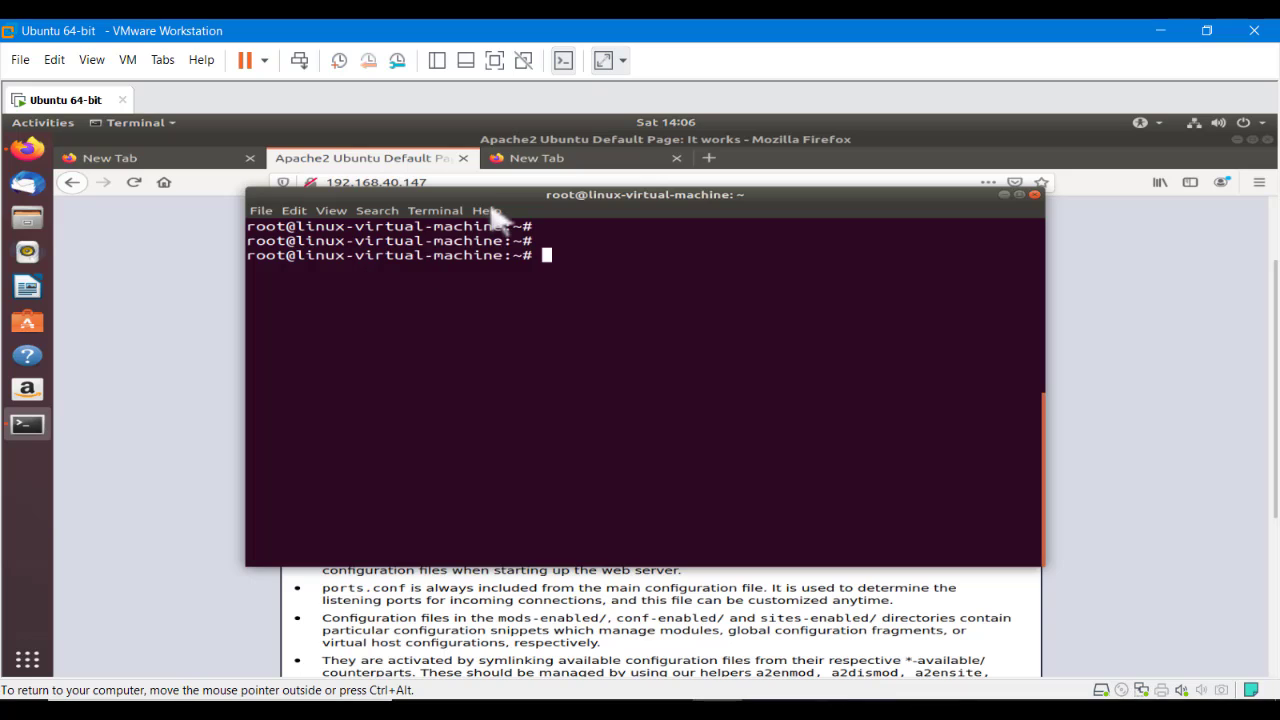
# Restart apache2 with systemctl, then reload the osTicket /setup/ page in Firefox
pyautogui.moveTo(496, 214); pyautogui.dragTo(530, 262)
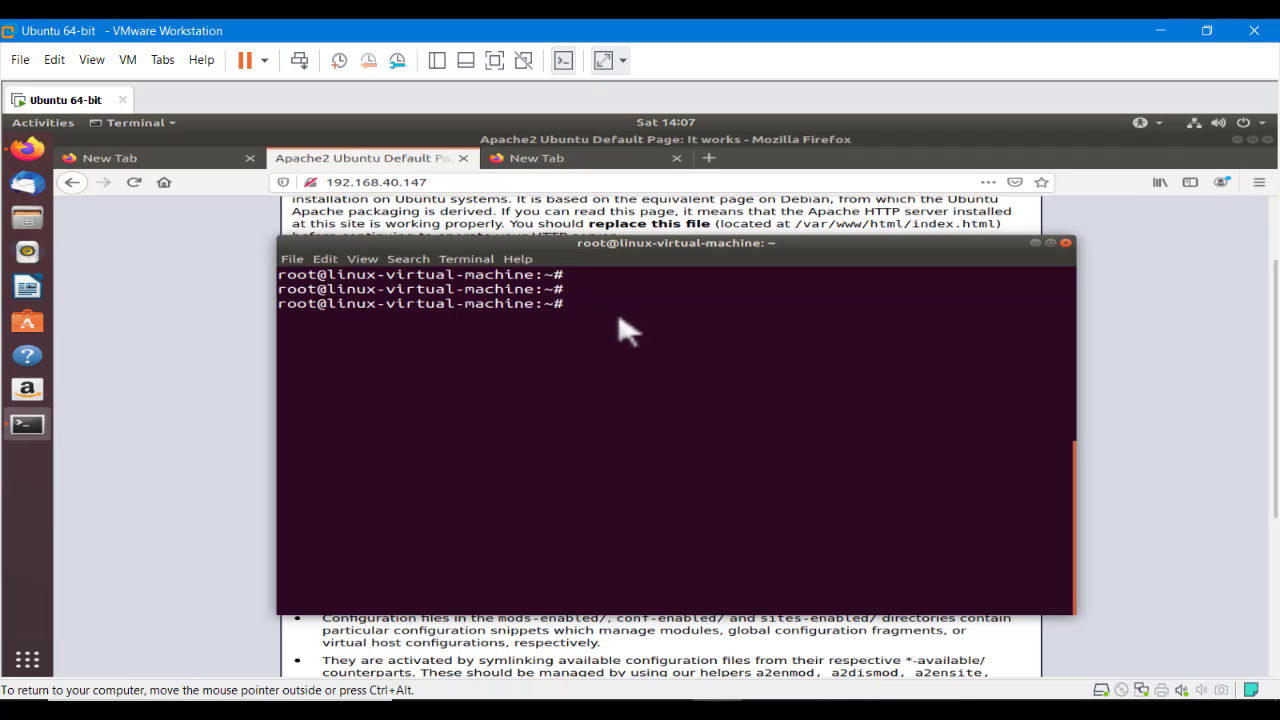
pyautogui.write('systemctl restart ap')
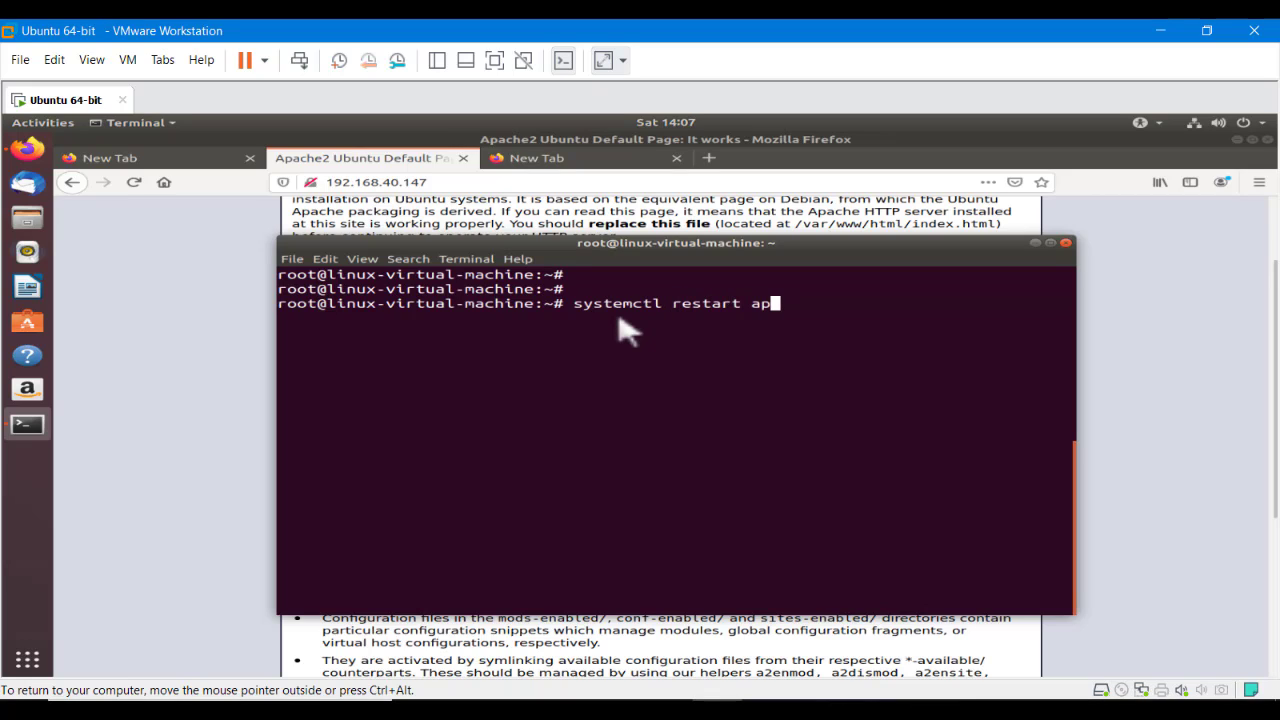
pyautogui.write('ac')
pyautogui.write('h')
pyautogui.write('e2.saer')
pyautogui.write('ervice')
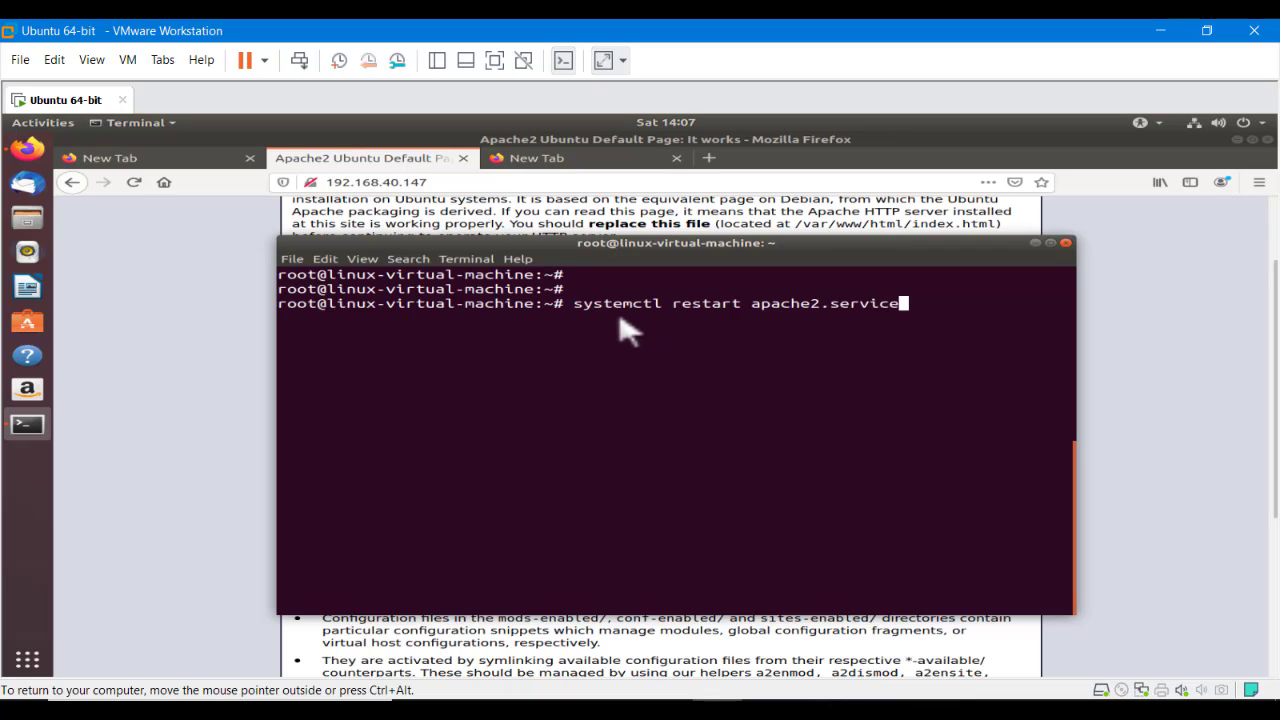
pyautogui.press('Return')
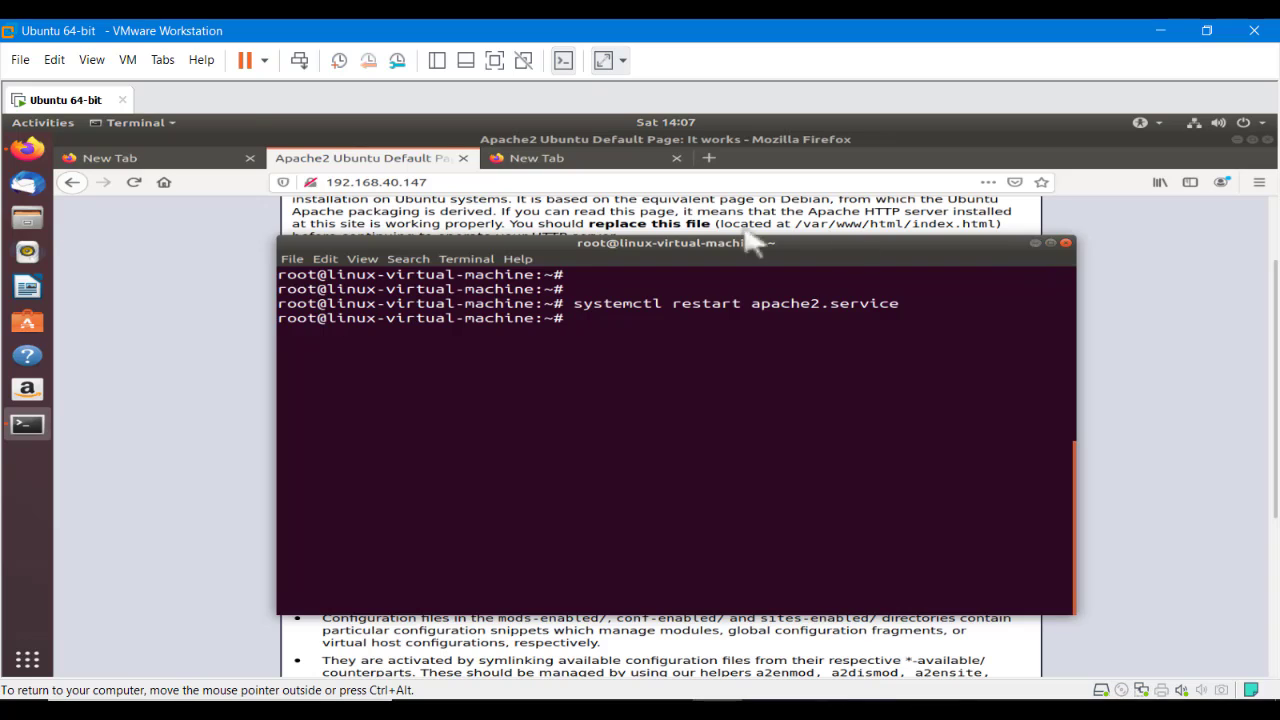
pyautogui.click(1035, 243)
pyautogui.click(134, 182)
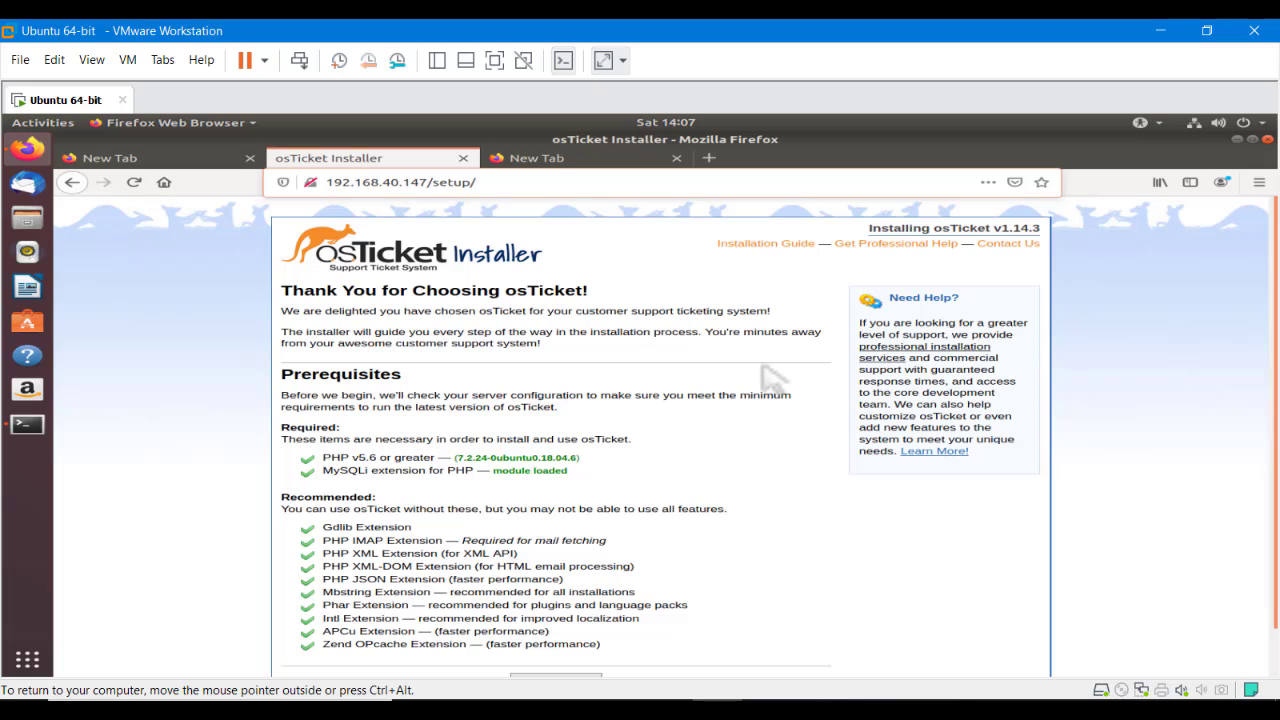
# Continue past the prerequisites check and copy the installer's CLI cp command for ost-config.php
pyautogui.scroll(-1, 700, 380)
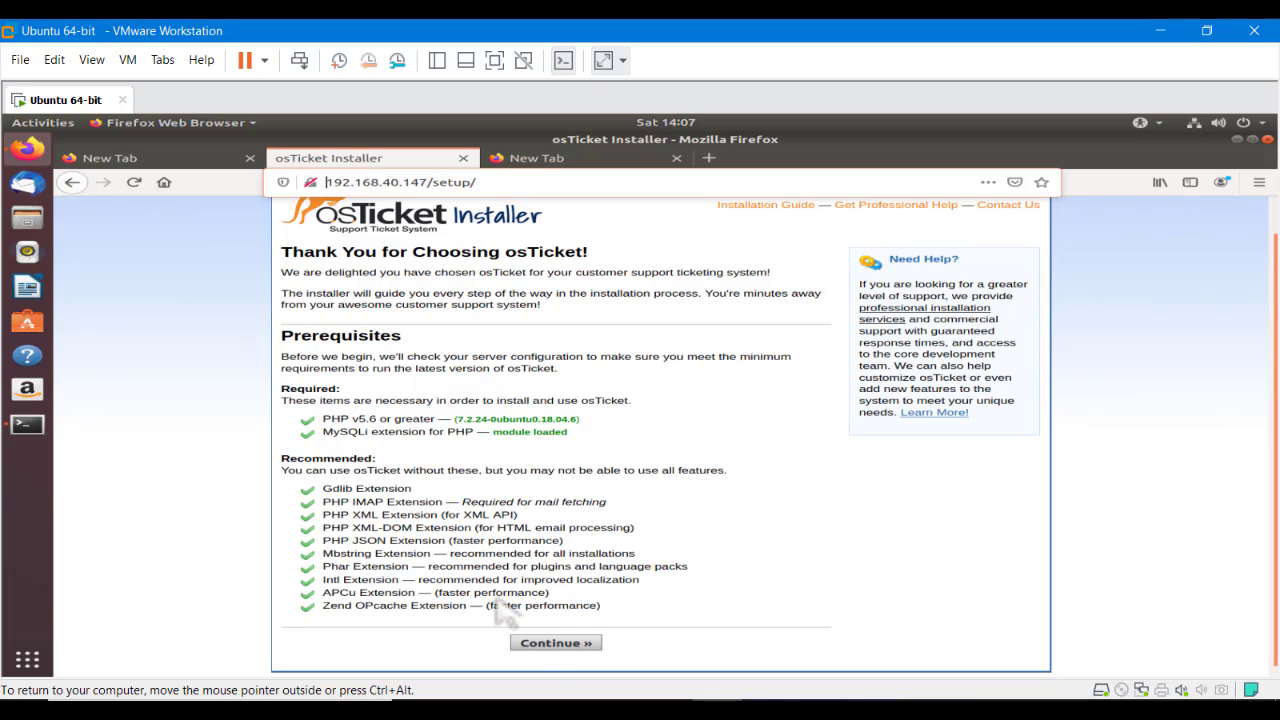
pyautogui.click(545, 643)
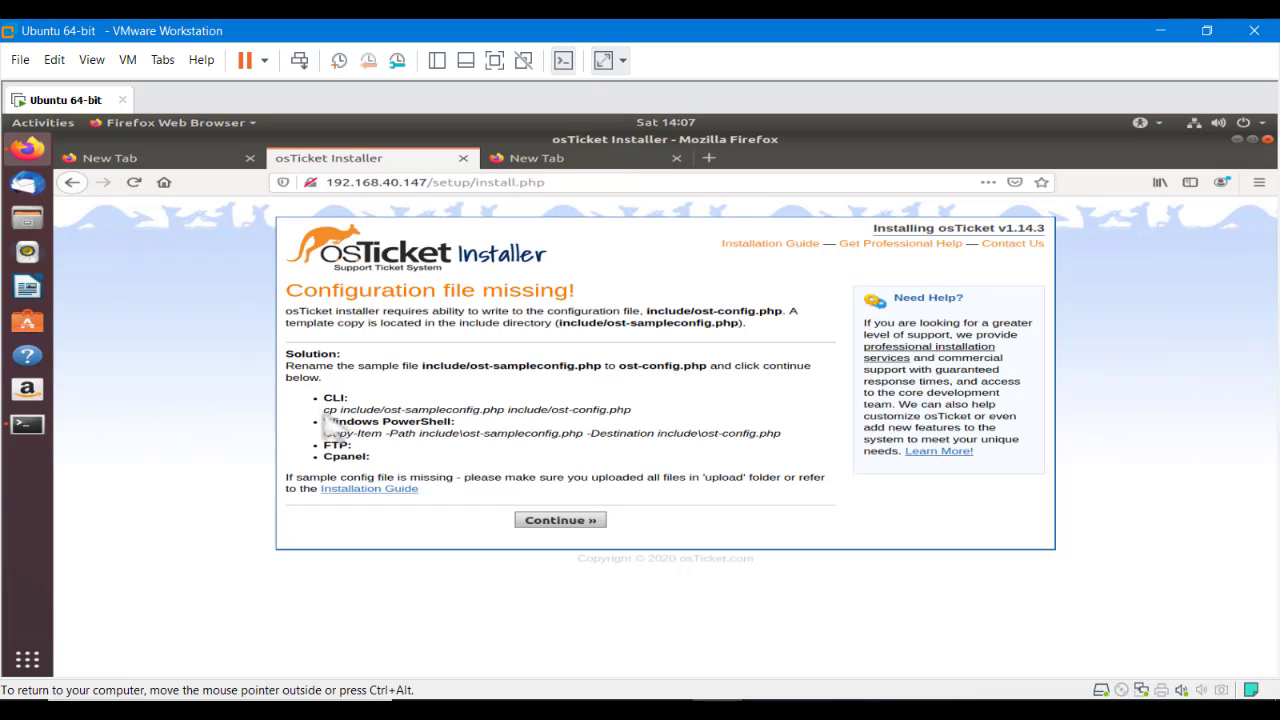
pyautogui.moveTo(323, 413); pyautogui.dragTo(645, 430)
pyautogui.click(480, 440)
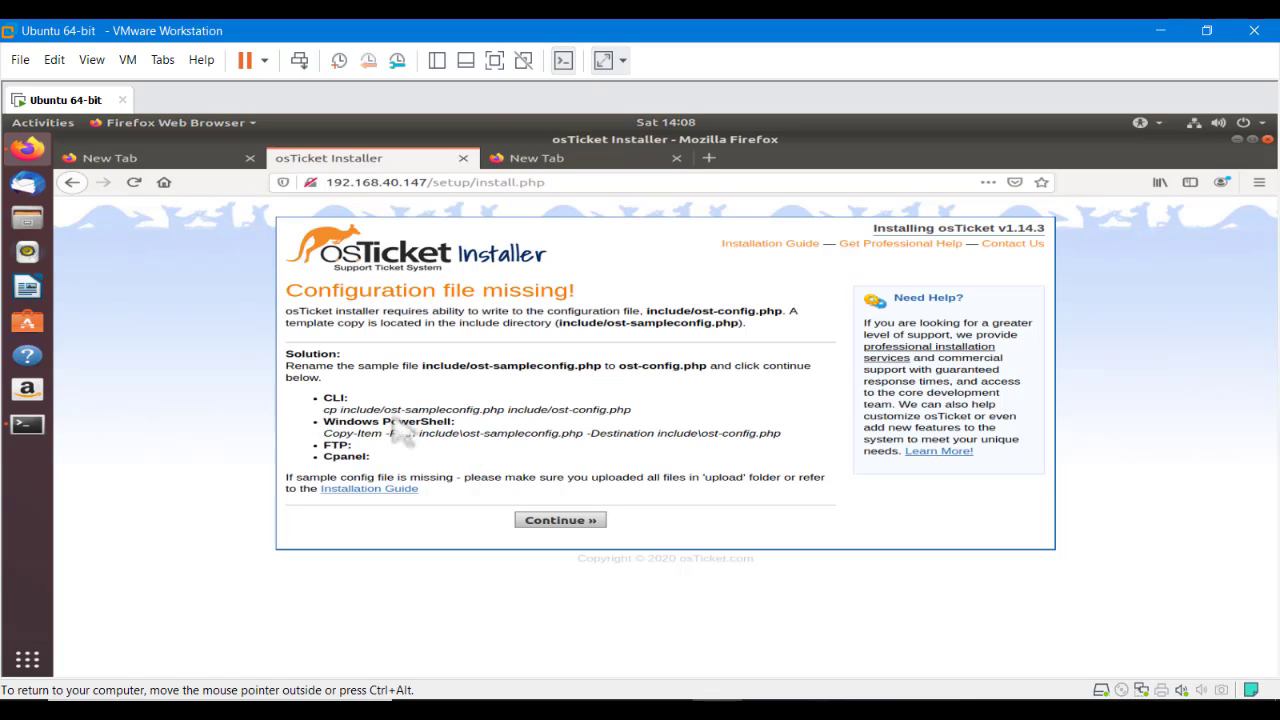
pyautogui.moveTo(323, 410); pyautogui.dragTo(612, 430)
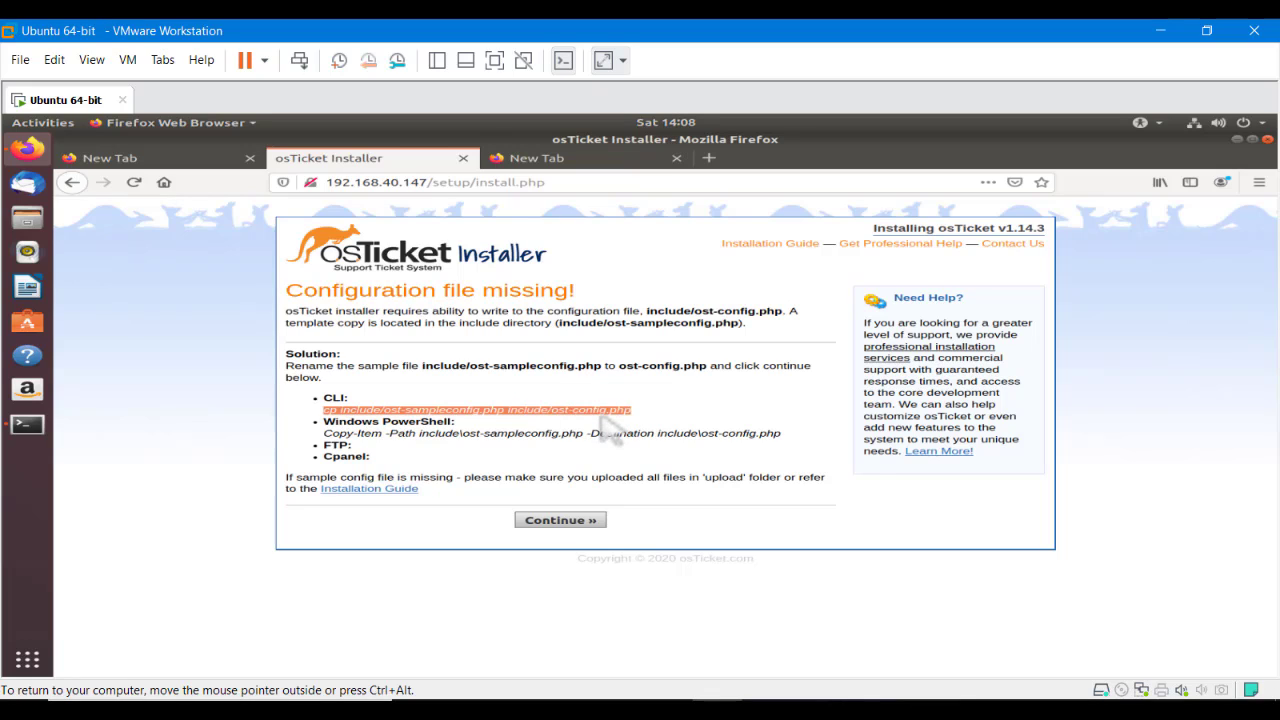
pyautogui.rightClick(606, 418)
pyautogui.click(624, 421)
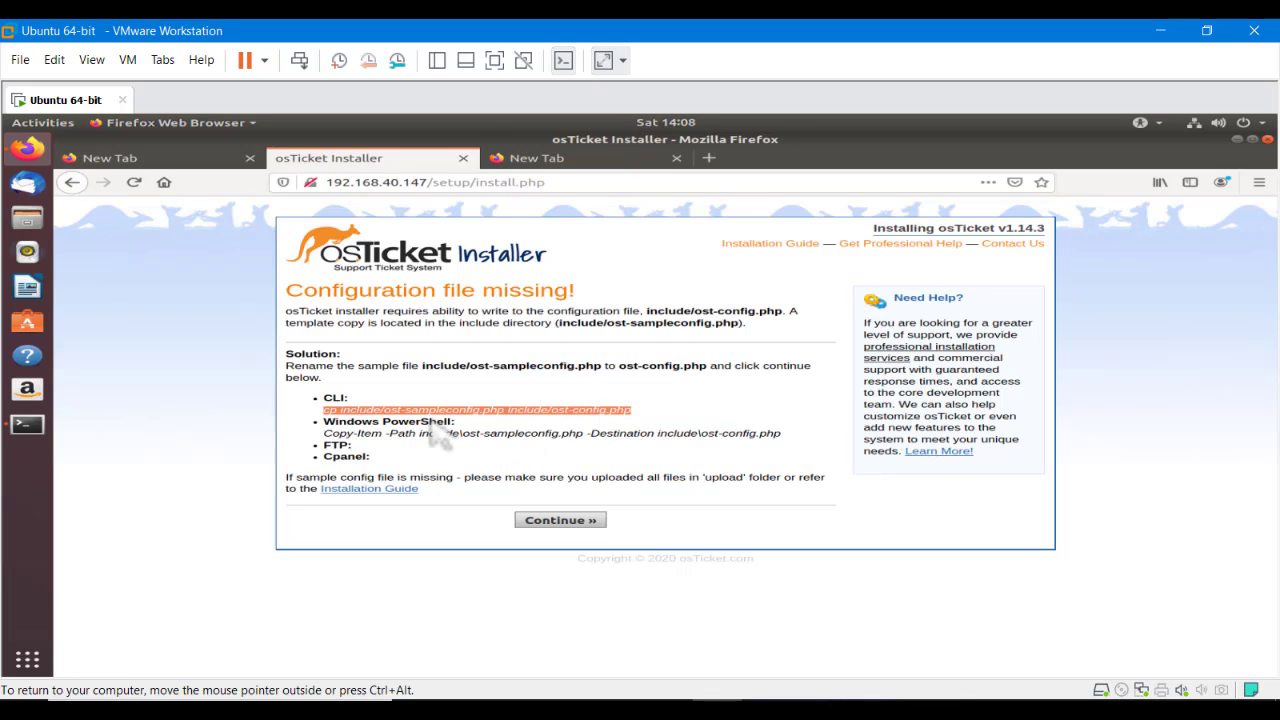
# In the terminal, change into /var/www and run the pasted cp command
pyautogui.click(14, 432)
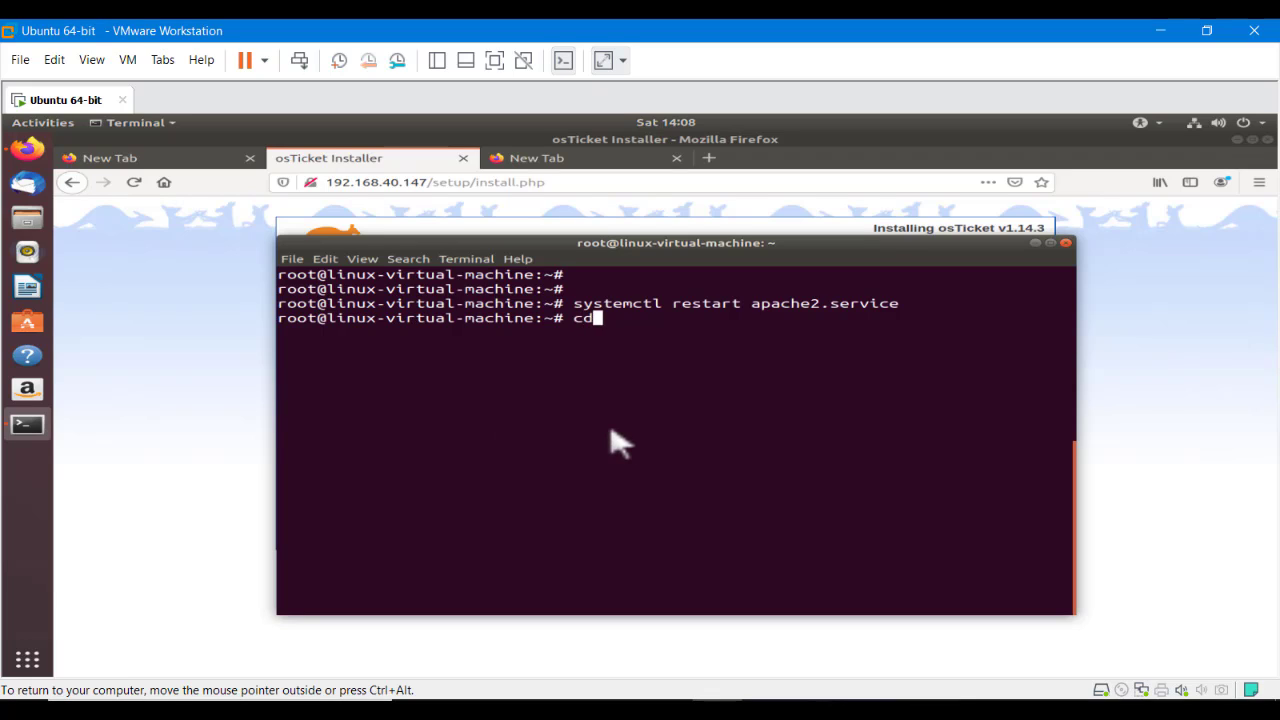
pyautogui.write('cd /var/')
pyautogui.press('Return')
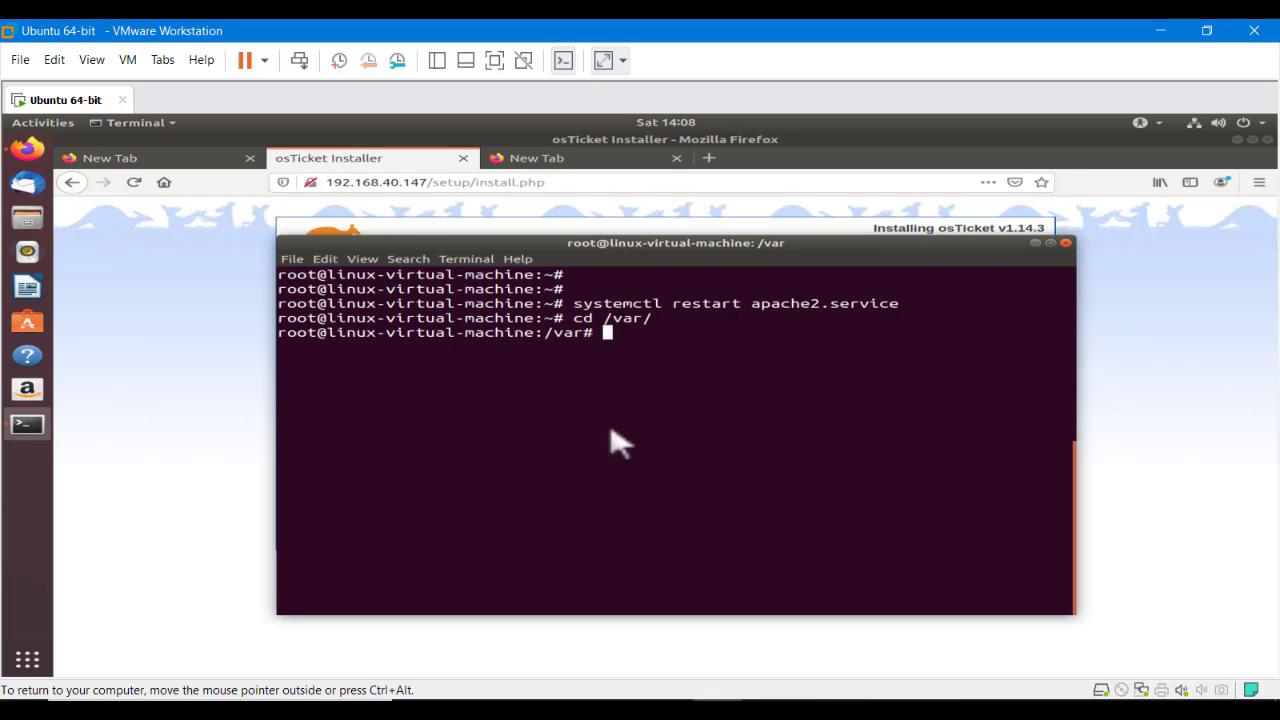
pyautogui.write('cd www/')
pyautogui.press('Return')
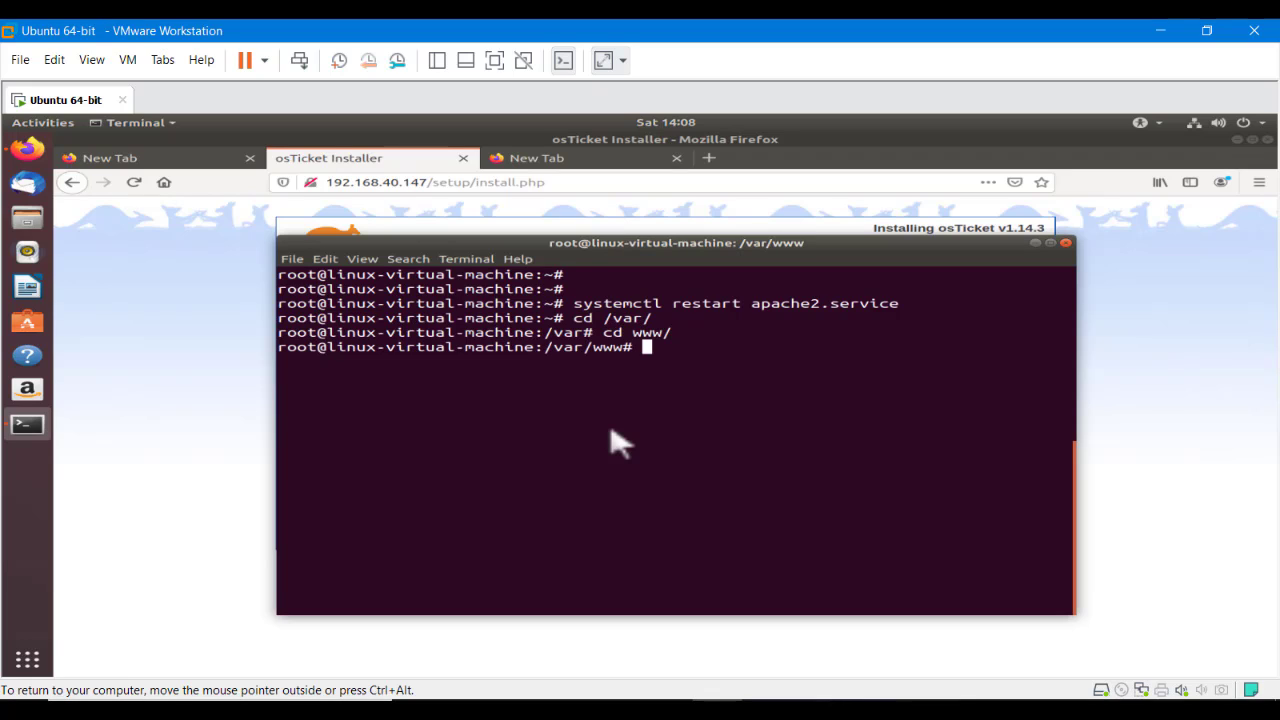
pyautogui.hotkey('ctrl', 'shift', 'v')
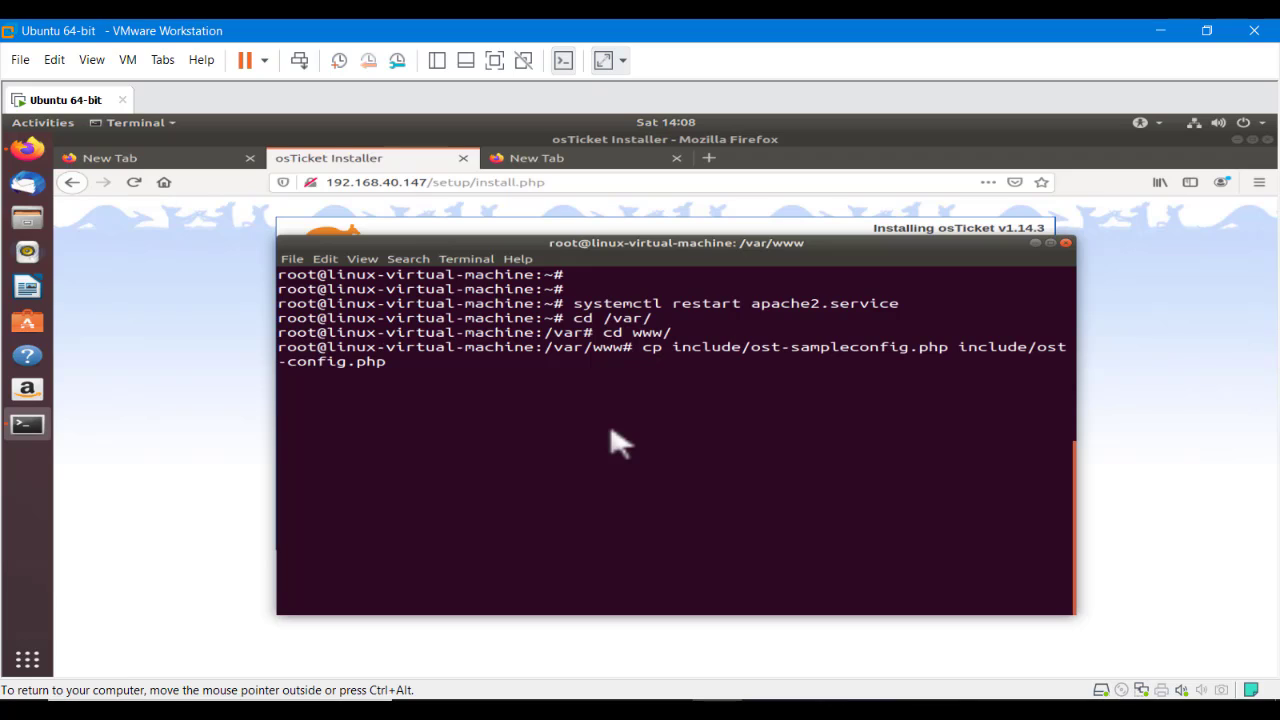
pyautogui.hotkey('ctrl', 'Left')
pyautogui.hotkey('ctrl', 'Left')
pyautogui.hotkey('ctrl', 'Left')
pyautogui.hotkey('ctrl', 'Left')
pyautogui.hotkey('ctrl', 'Left')
pyautogui.hotkey('ctrl', 'Left')
pyautogui.hotkey('ctrl', 'Left')
pyautogui.press('Return')
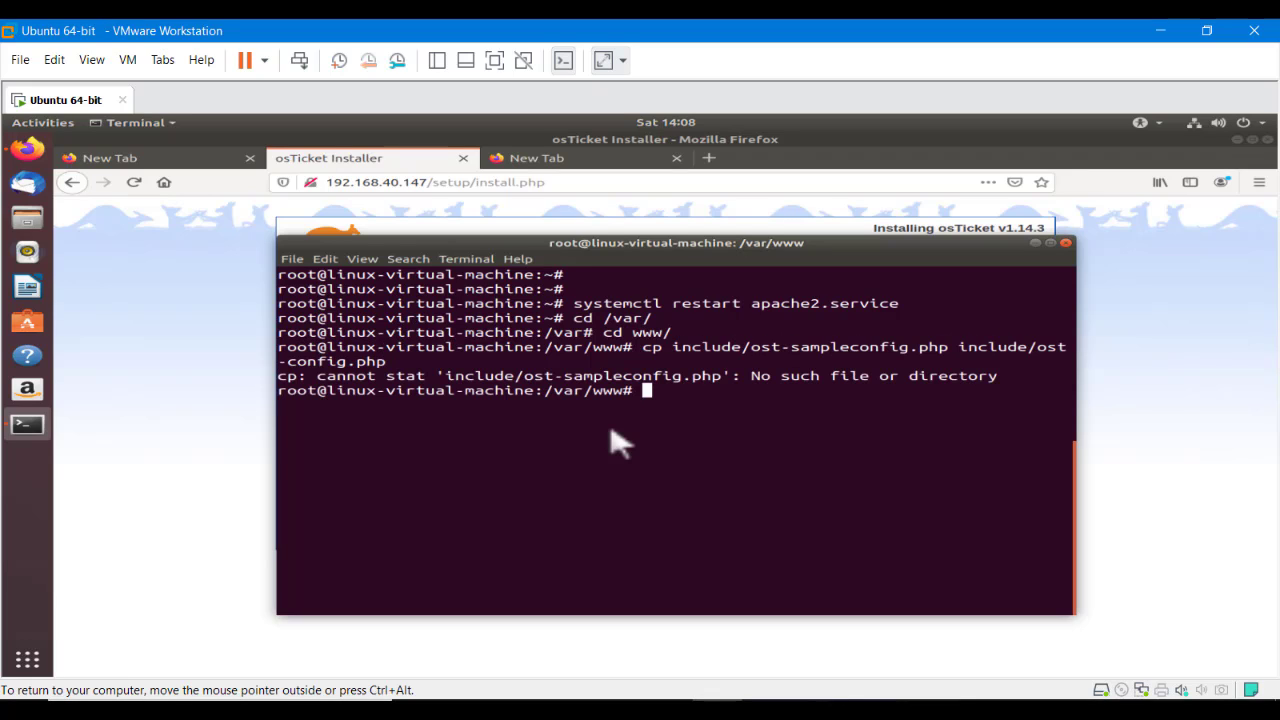
# Move into the osTicket folder and rerun the cp command
pyautogui.press('Up')
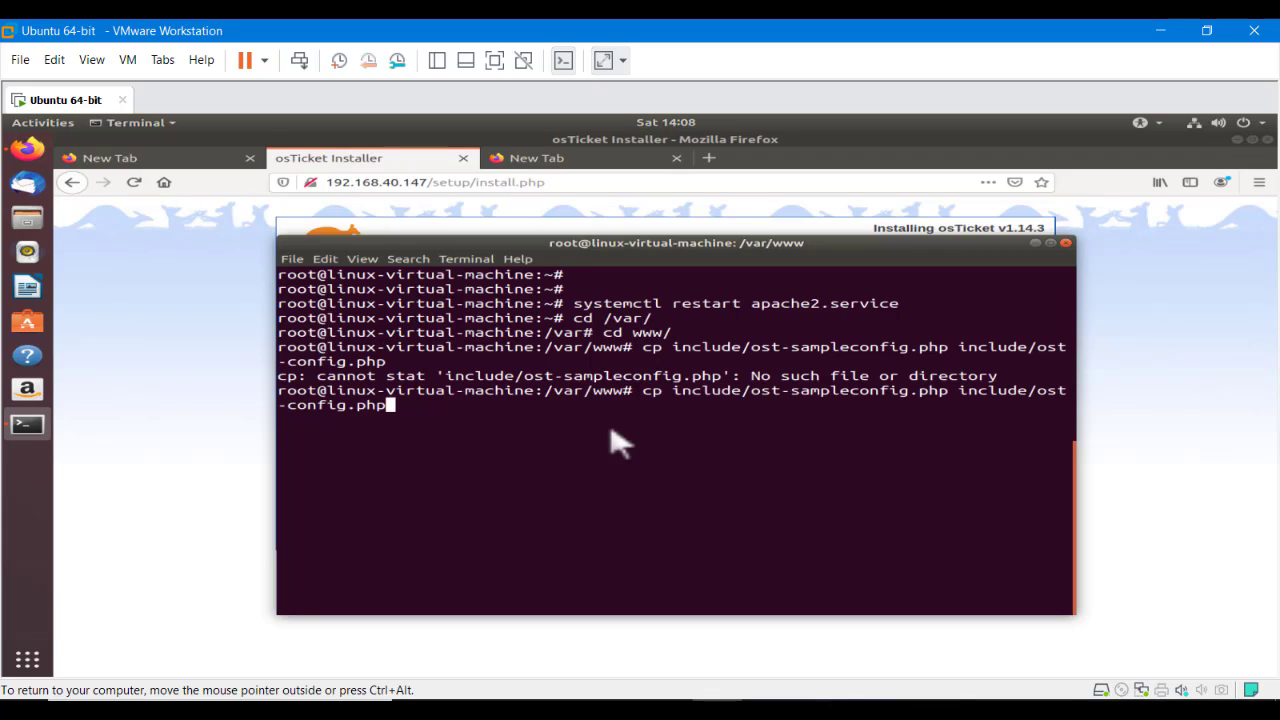
pyautogui.press('Down')
pyautogui.write('cd ')
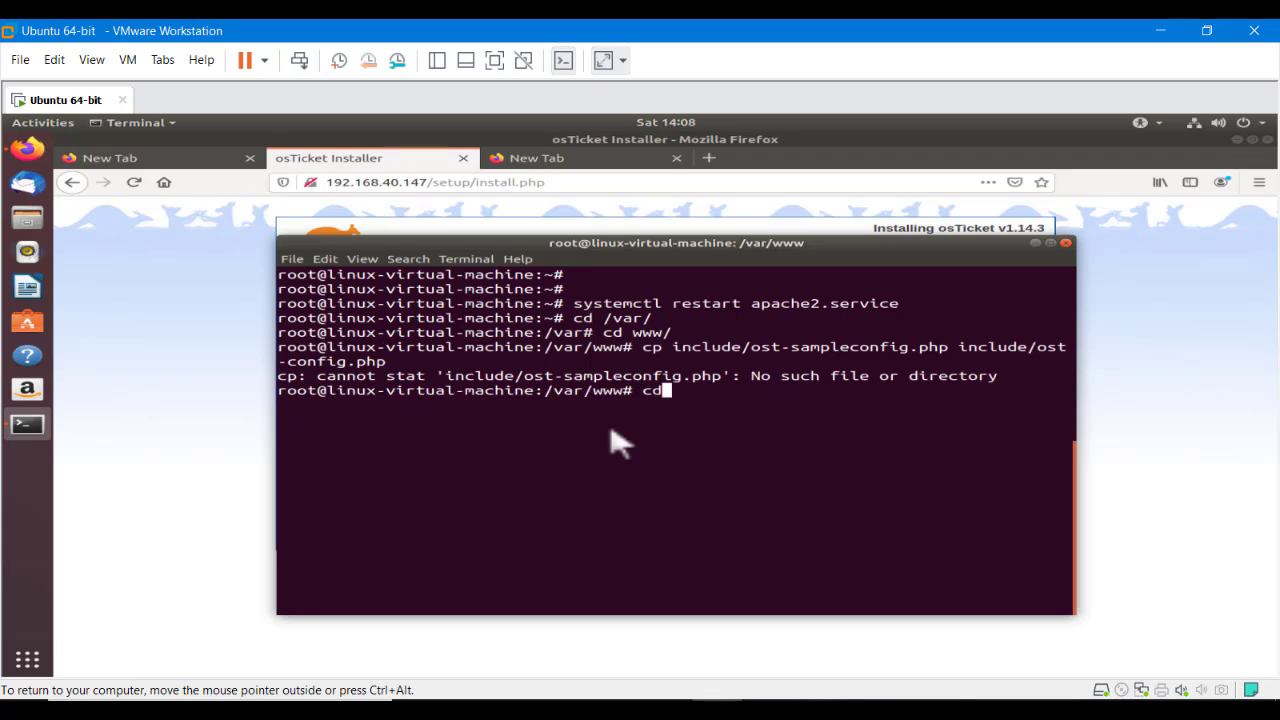
pyautogui.write('o')
pyautogui.press('Tab')
pyautogui.press('Return')
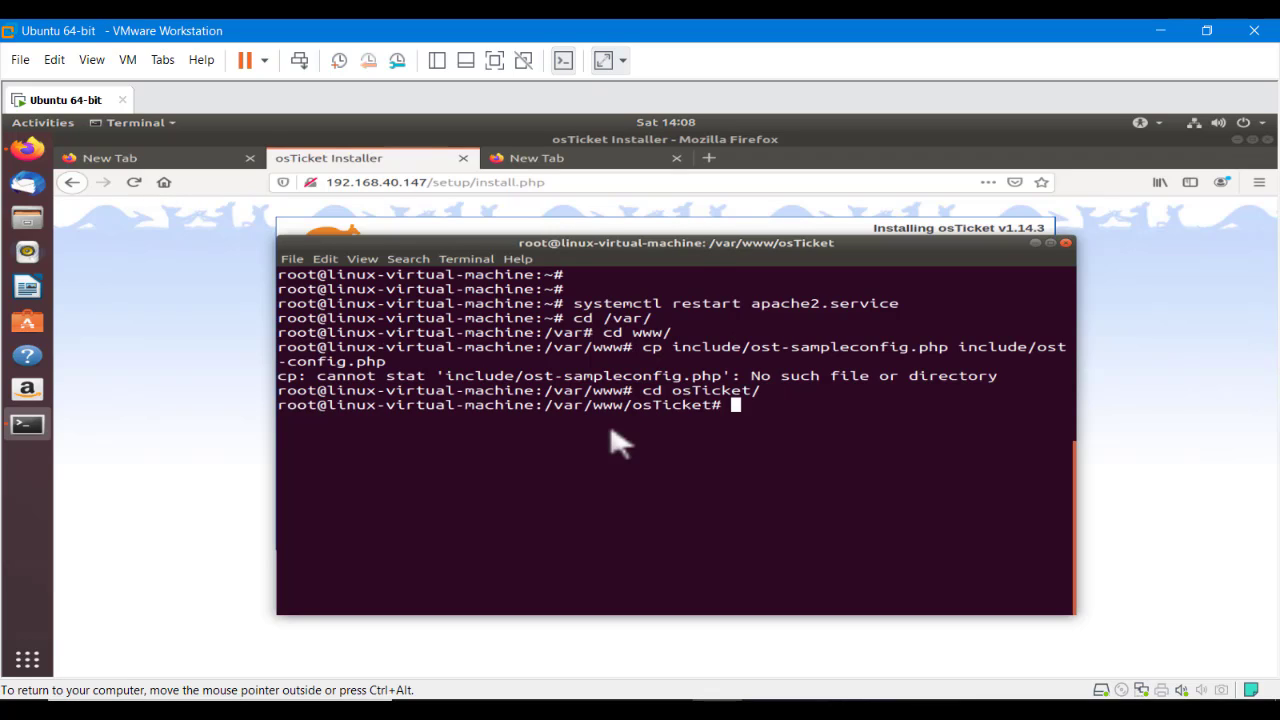
pyautogui.write('cd u')
pyautogui.press('Tab')
pyautogui.press('BackSpace')
pyautogui.press('BackSpace')
pyautogui.press('BackSpace')
pyautogui.press('BackSpace')
pyautogui.press('BackSpace')
pyautogui.press('BackSpace')
pyautogui.press('BackSpace')
pyautogui.press('BackSpace')
pyautogui.press('Up')
pyautogui.press('Up')
pyautogui.press('Return')
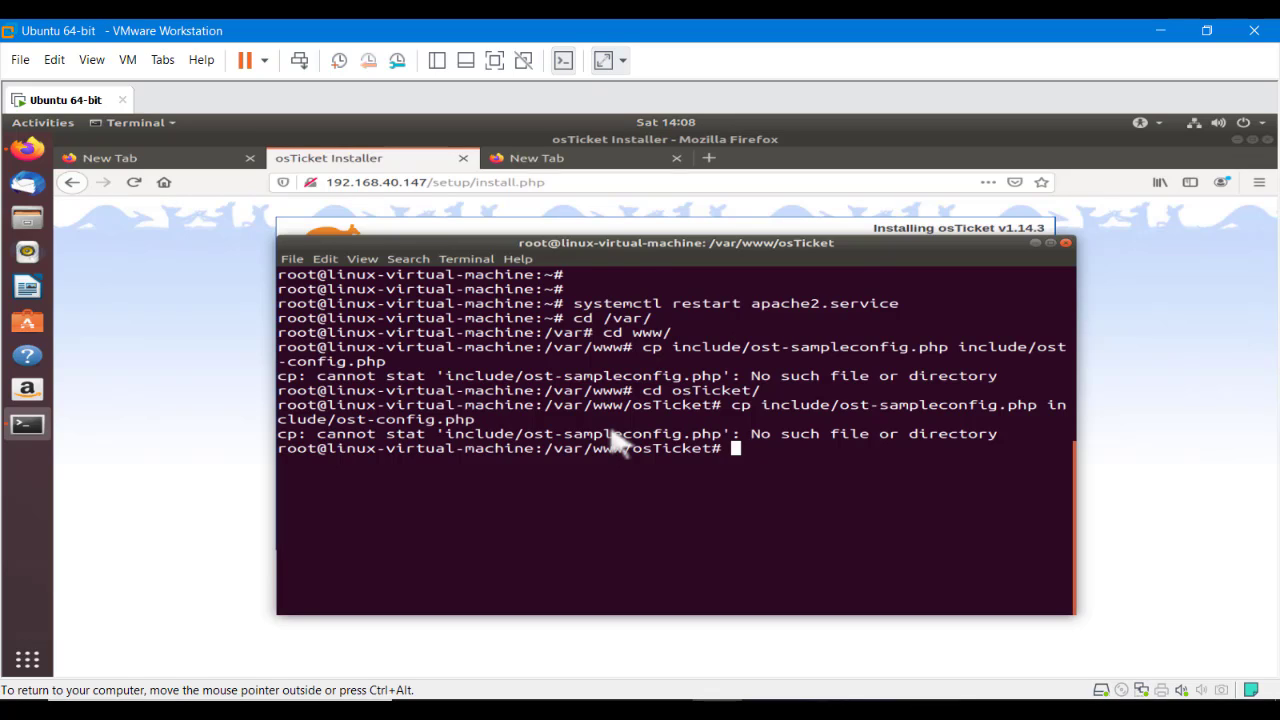
# Clear the terminal and list the current directory's contents with ls
pyautogui.write('clear')
pyautogui.press('Return')
pyautogui.press('Return')
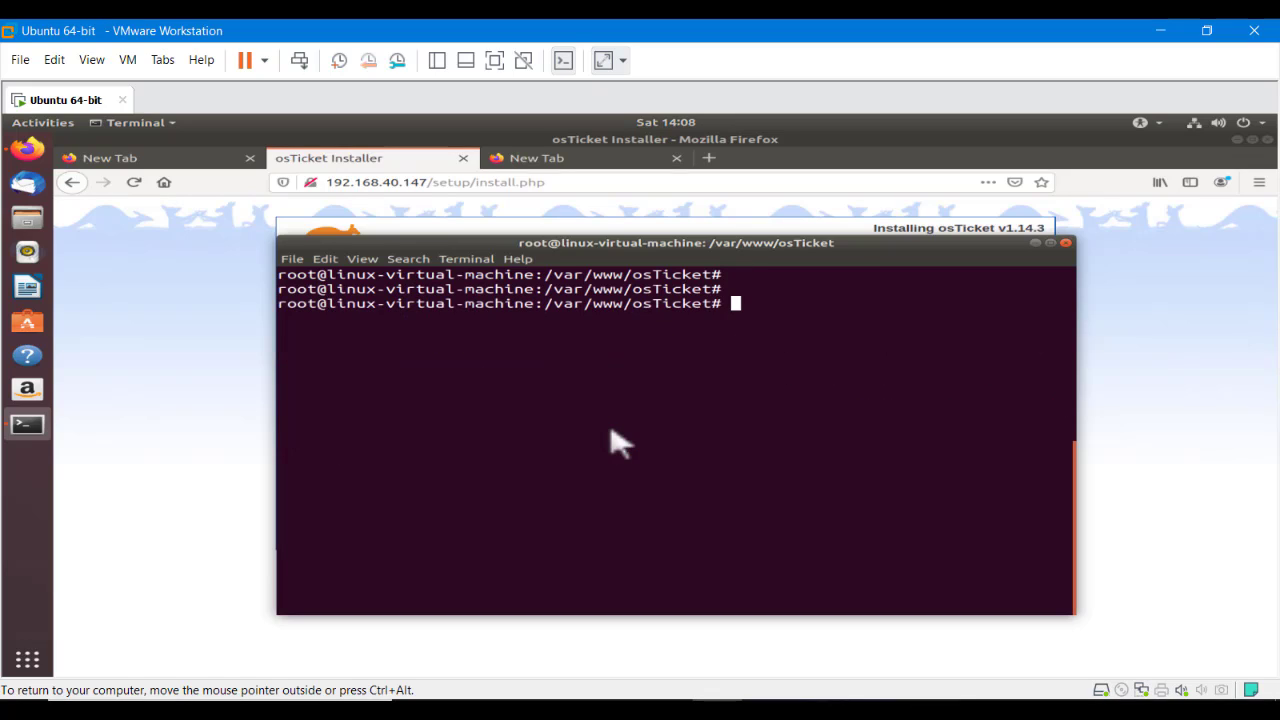
pyautogui.press('Return')
pyautogui.write('cd')
pyautogui.press('BackSpace')
pyautogui.press('BackSpace')
pyautogui.write('ls')
pyautogui.press('Return')
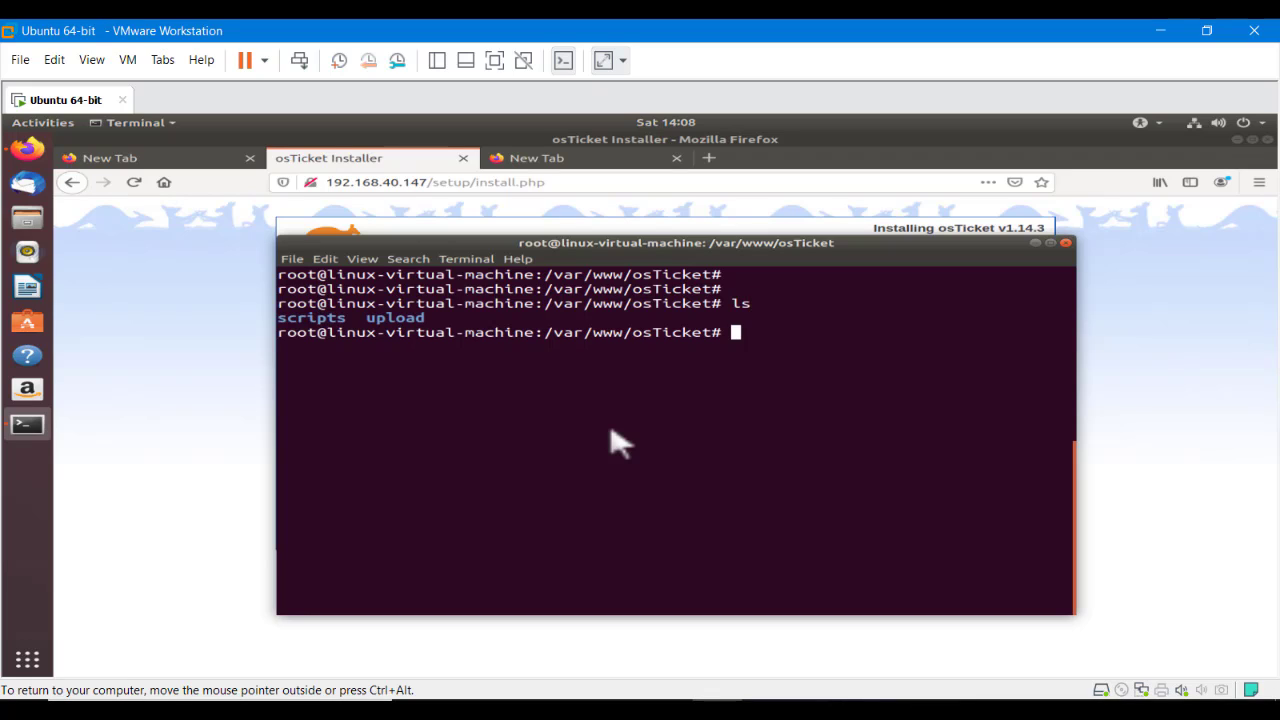
# Enter the upload folder, run cp to create include/ost-config.php, and clear the screen
pyautogui.write('up')
pyautogui.press('Tab')
pyautogui.press('Return')
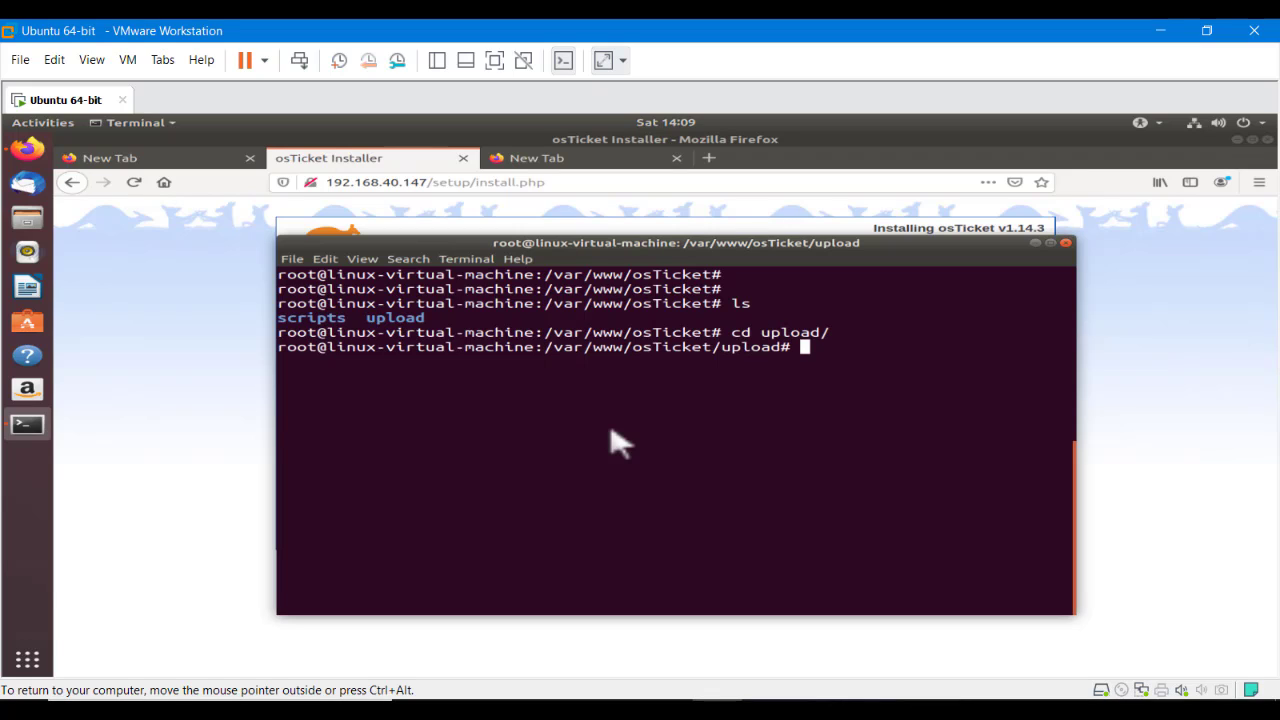
pyautogui.hotkey('ctrl', 'shift', 'v')
pyautogui.press('Return')
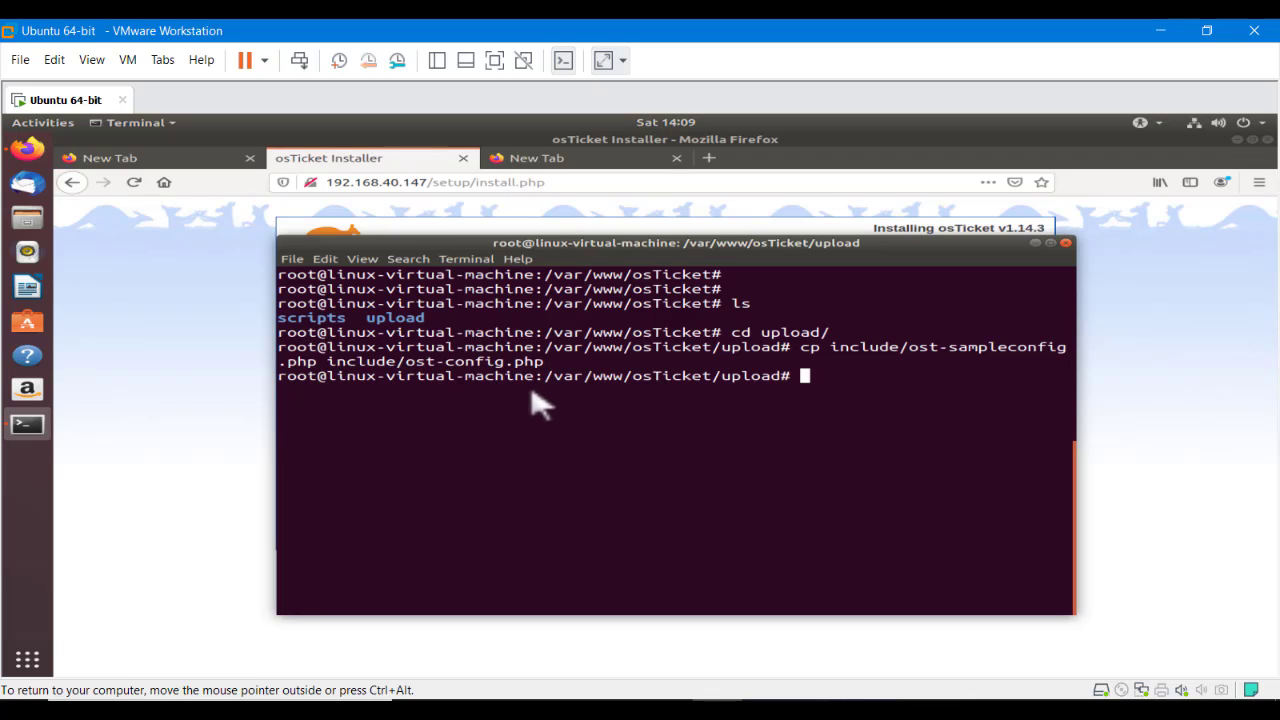
pyautogui.moveTo(406, 364); pyautogui.dragTo(590, 367)
pyautogui.click(597, 422)
pyautogui.write('clear')
pyautogui.press('Return')
pyautogui.press('Return')
pyautogui.press('Return')
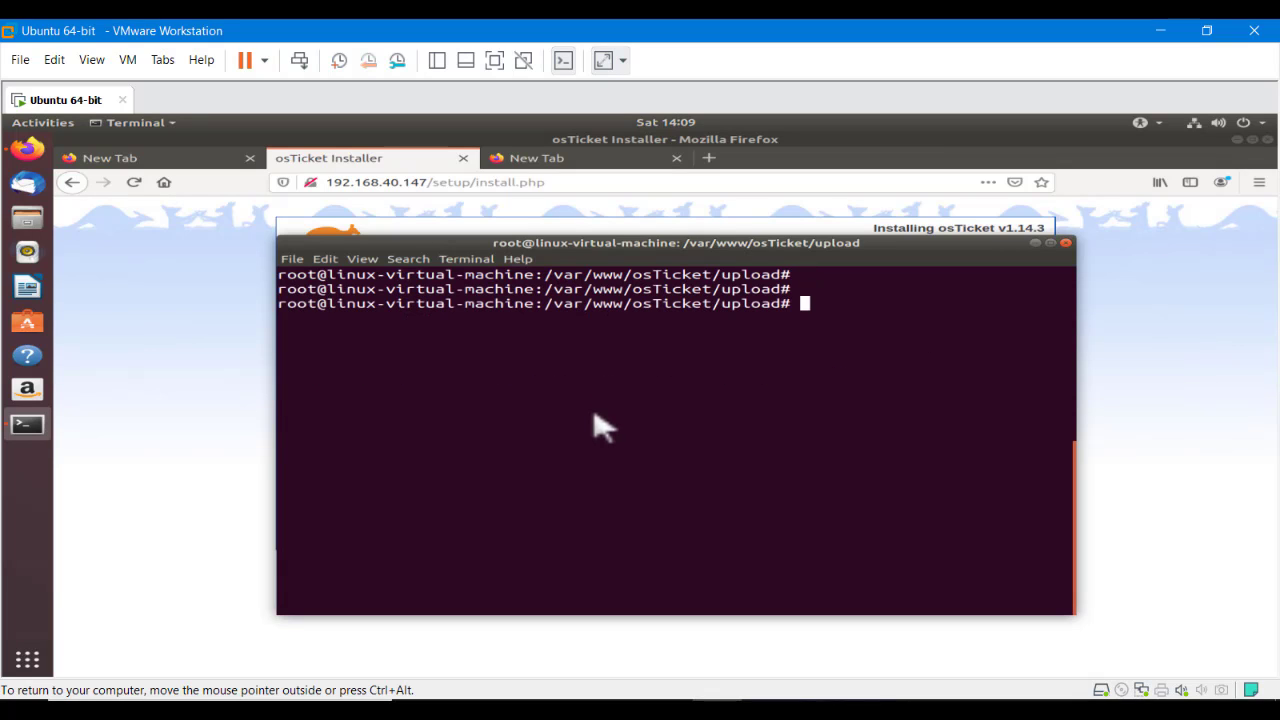
# Continue the installer and copy its CLI chmod 0666 command for ost-config.php
pyautogui.click(24, 146)
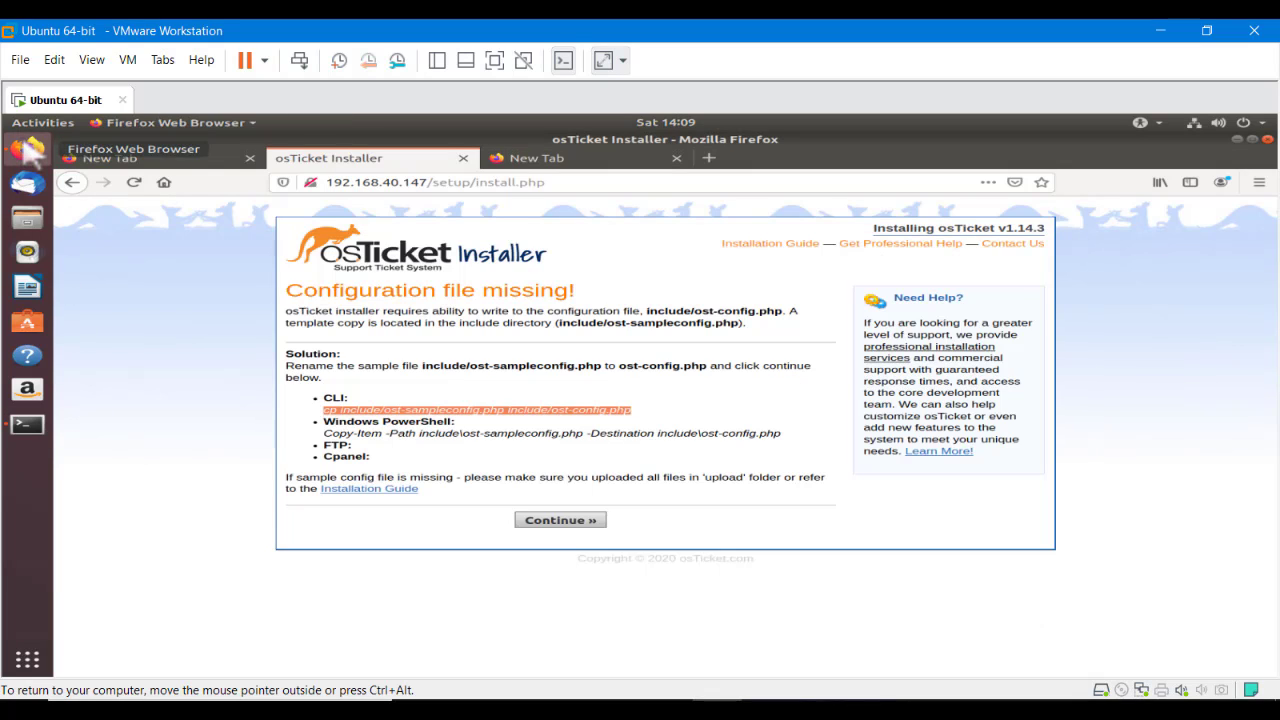
pyautogui.click(548, 522)
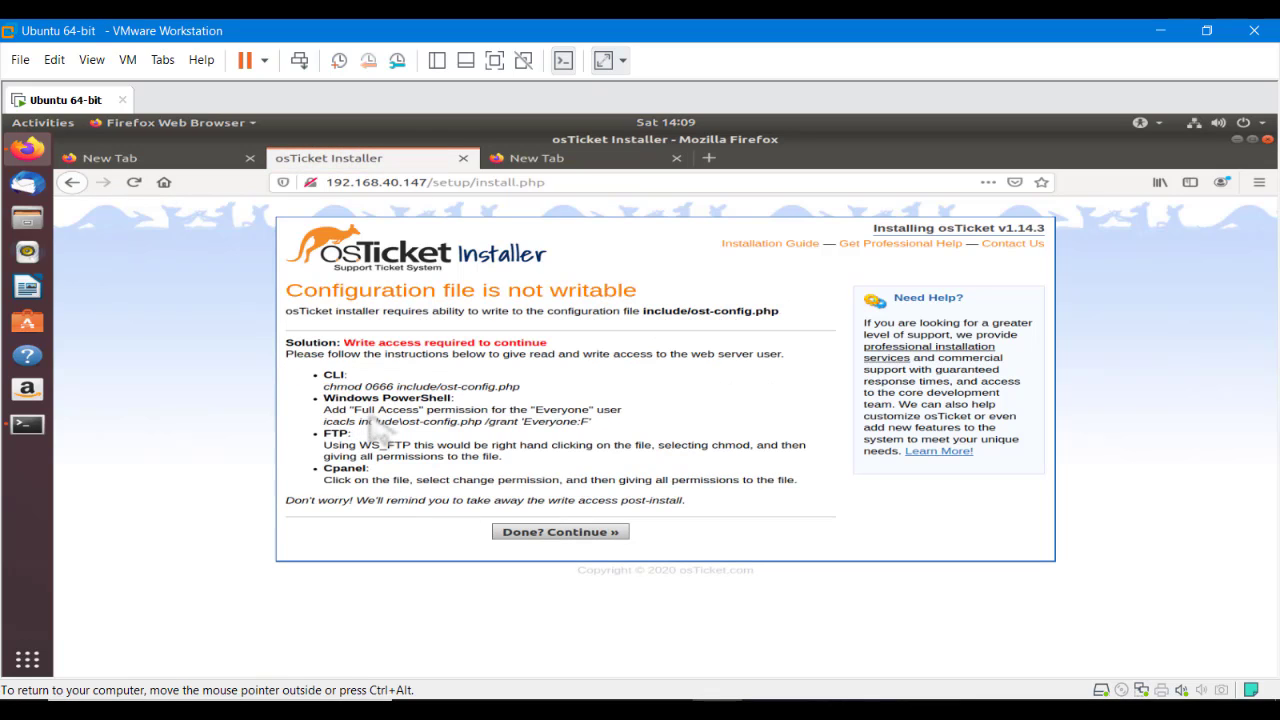
pyautogui.moveTo(521, 387); pyautogui.dragTo(328, 402)
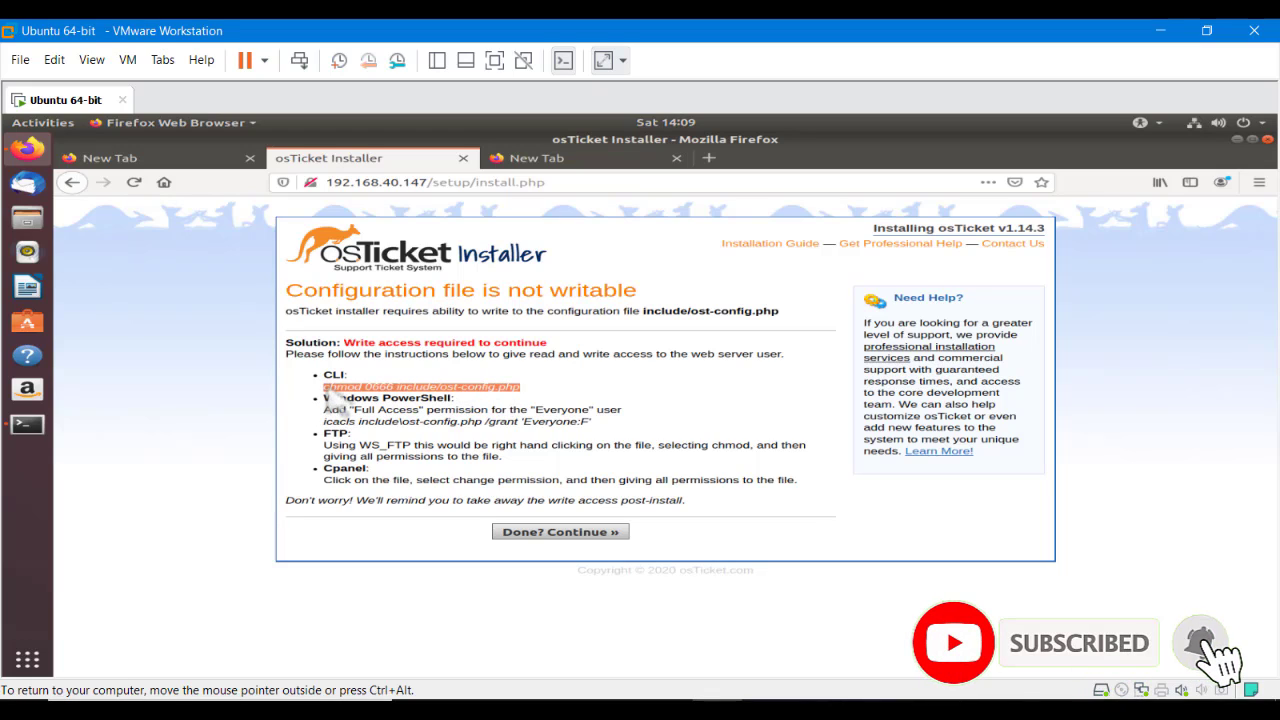
pyautogui.rightClick(330, 398)
pyautogui.click(370, 396)
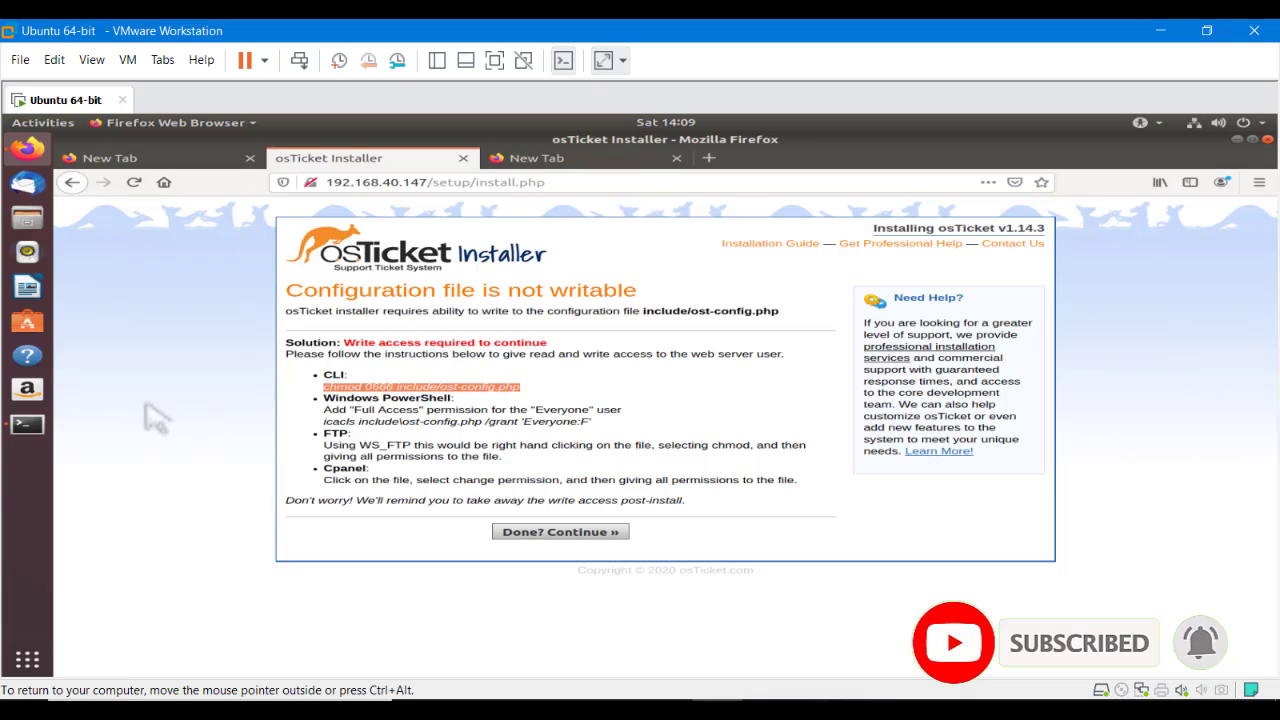
# Run the chmod command in a terminal and return to the installer in Firefox
pyautogui.click(27, 424)
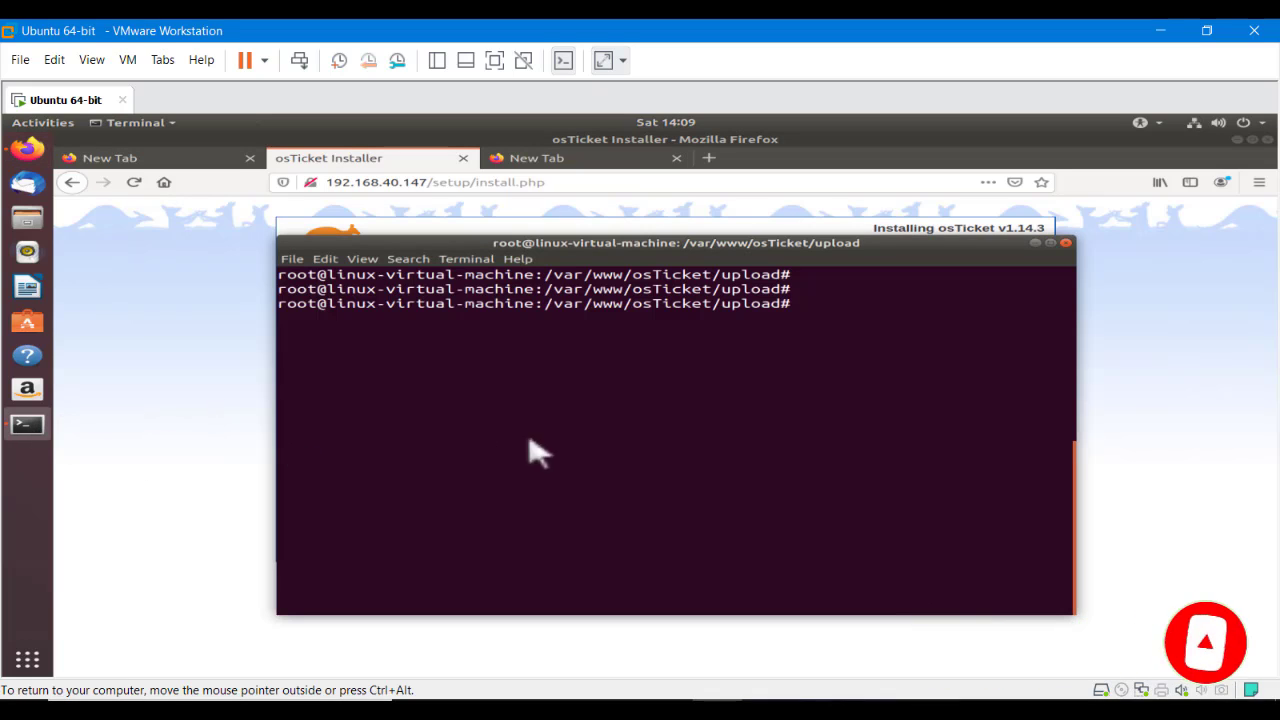
pyautogui.hotkey('ctrl', 'shift', 'v')
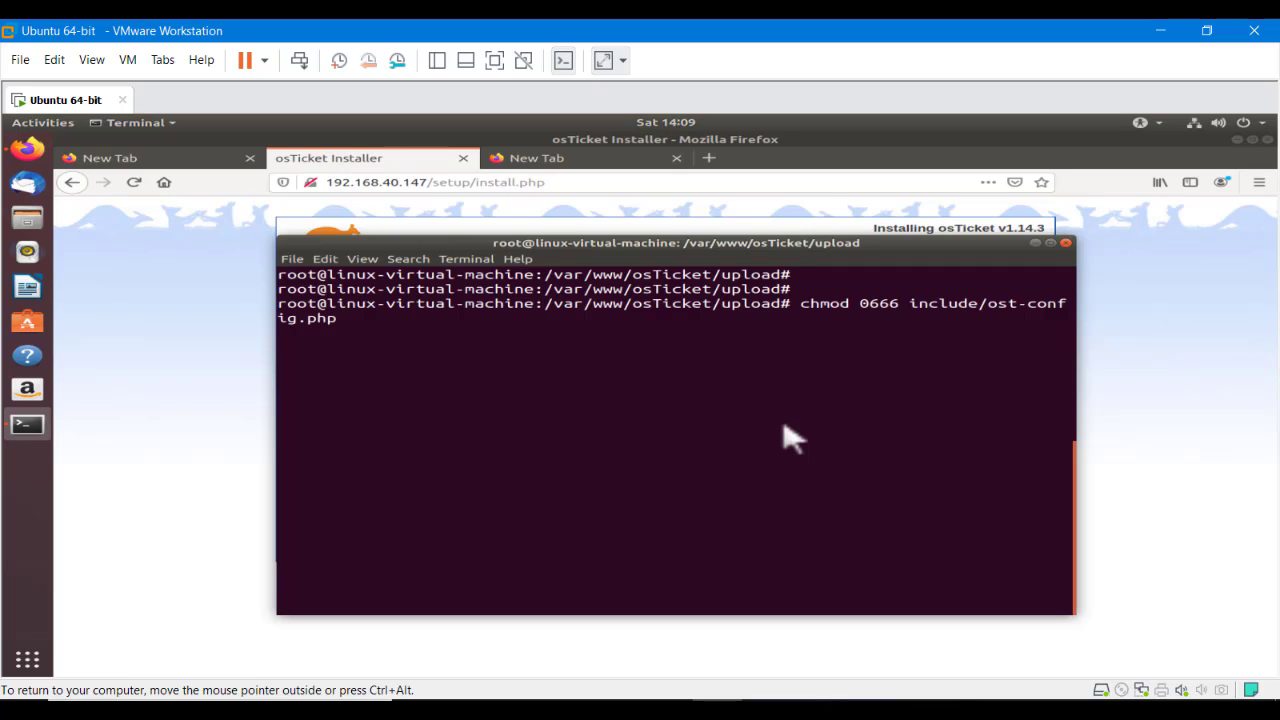
pyautogui.press('Return')
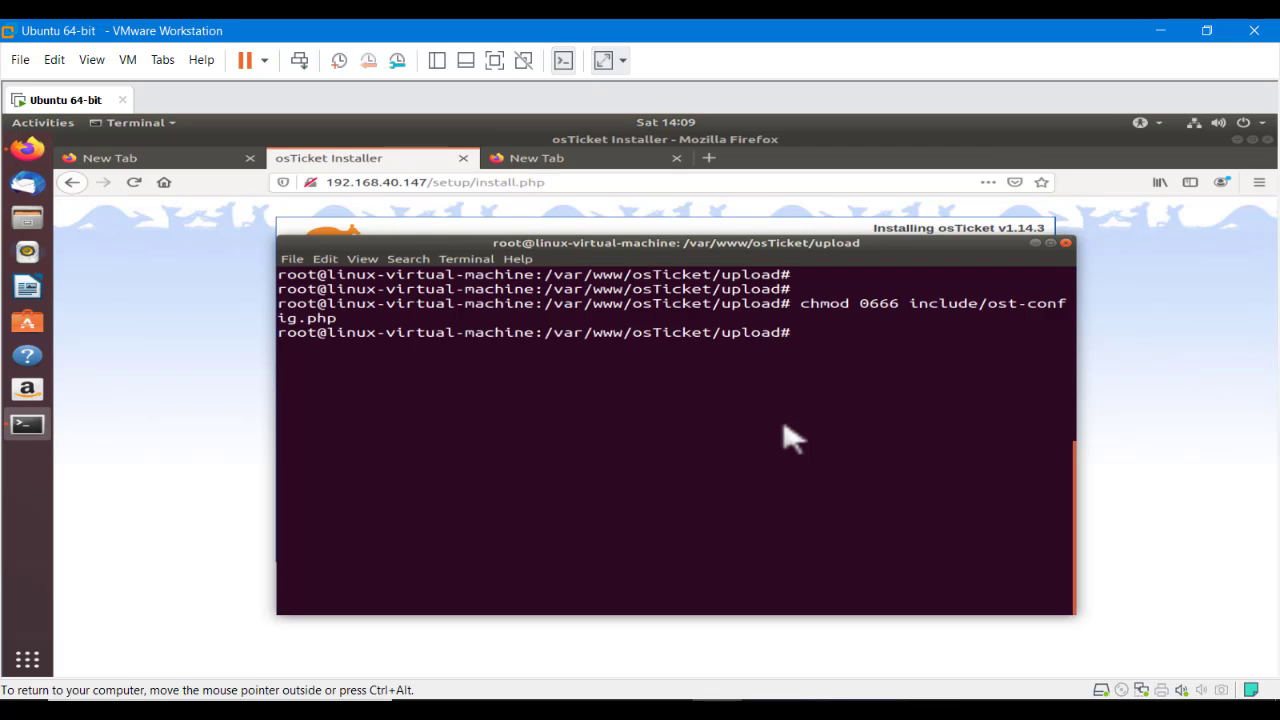
pyautogui.click(30, 150)
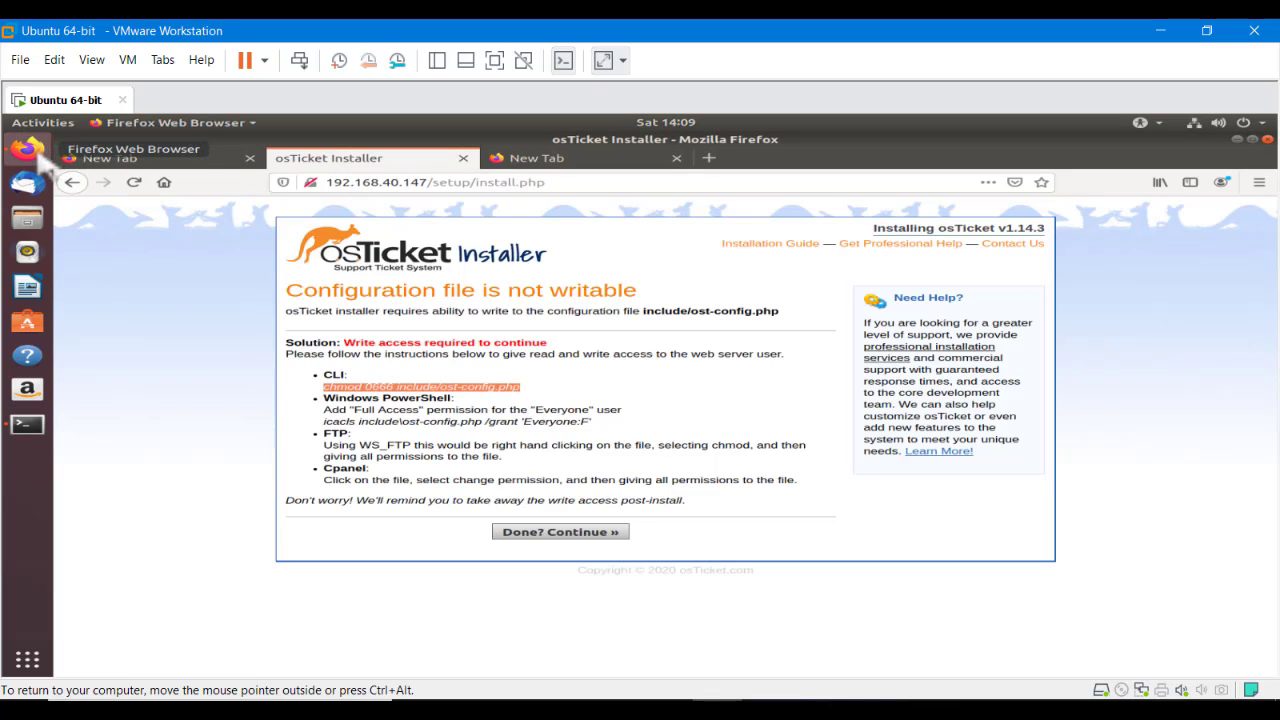
# Continue to the Basic Installation form and look over its fields
pyautogui.click(558, 538)
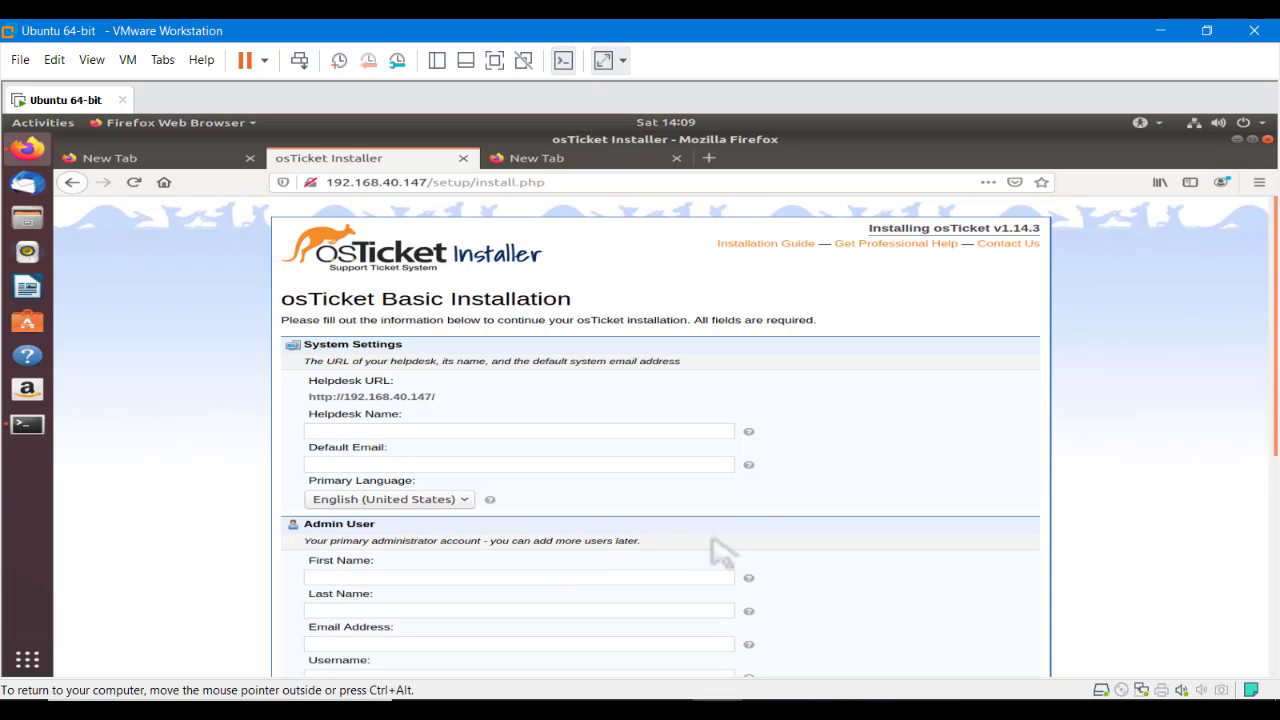
pyautogui.scroll(-2, 766, 510)
pyautogui.scroll(-2, 778, 515)
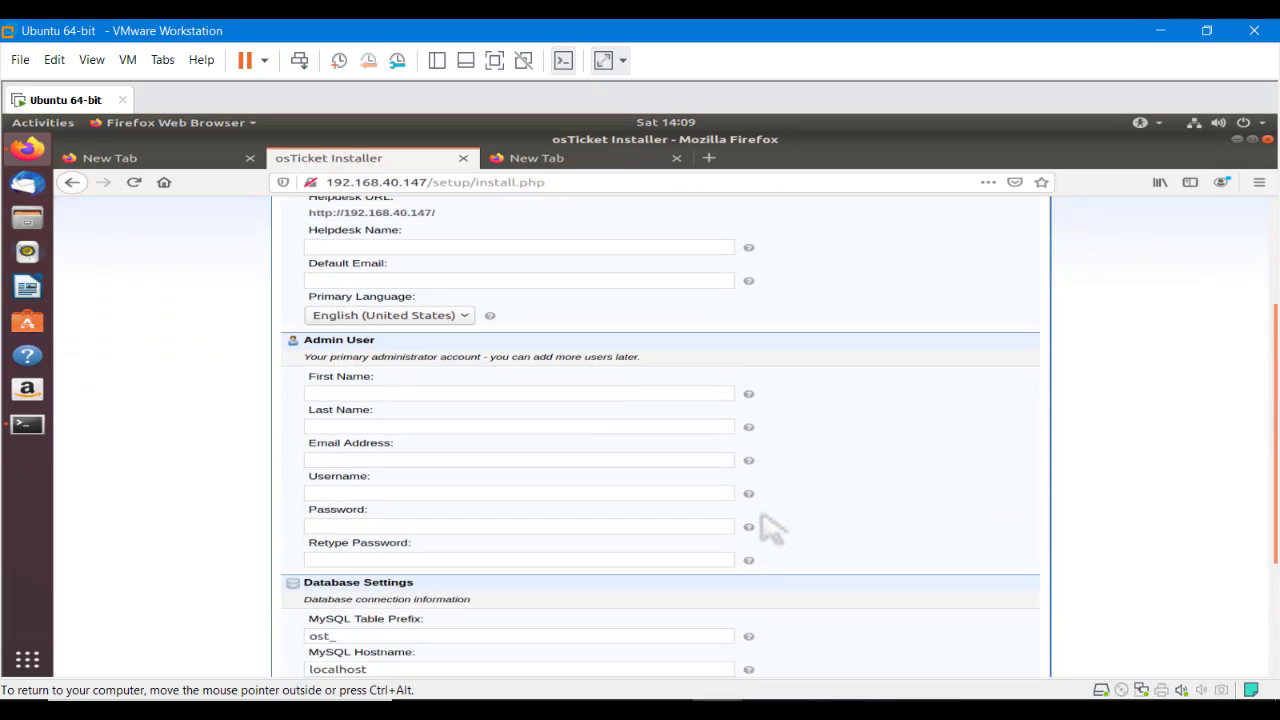
pyautogui.scroll(2, 770, 525)
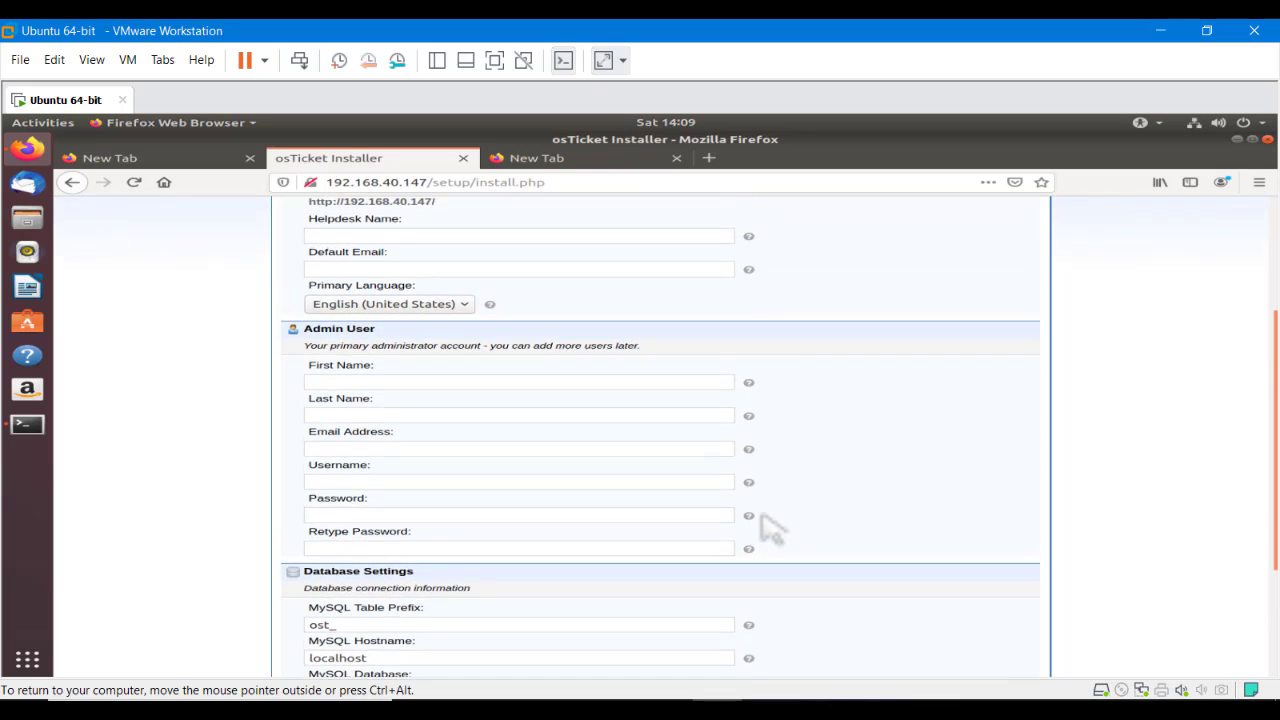
pyautogui.scroll(-5, 770, 527)
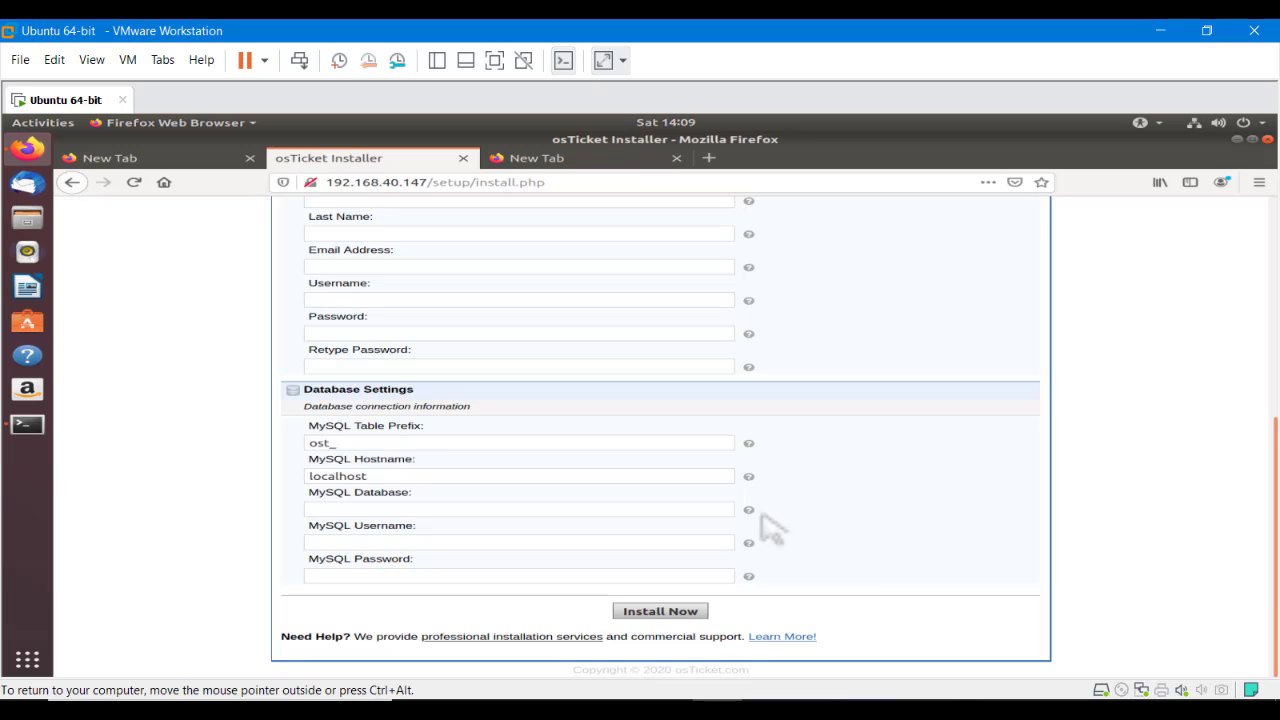
pyautogui.scroll(2, 770, 527)
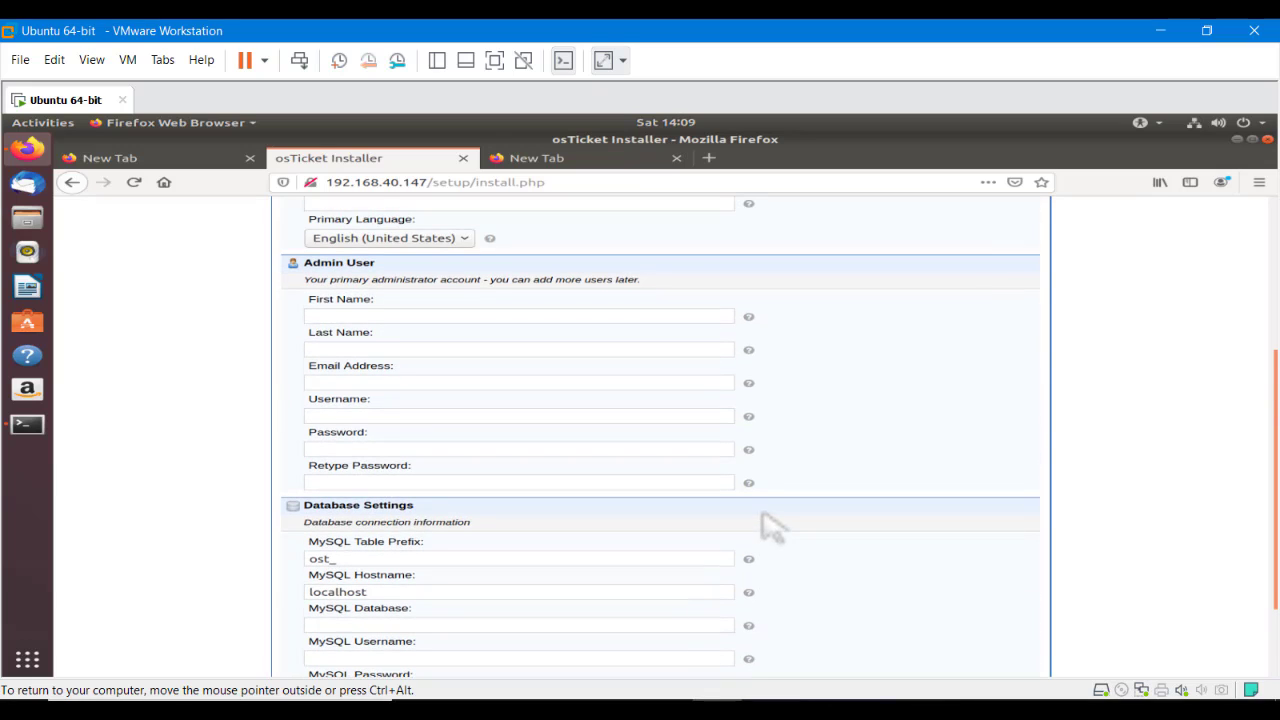
pyautogui.scroll(2, 770, 527)
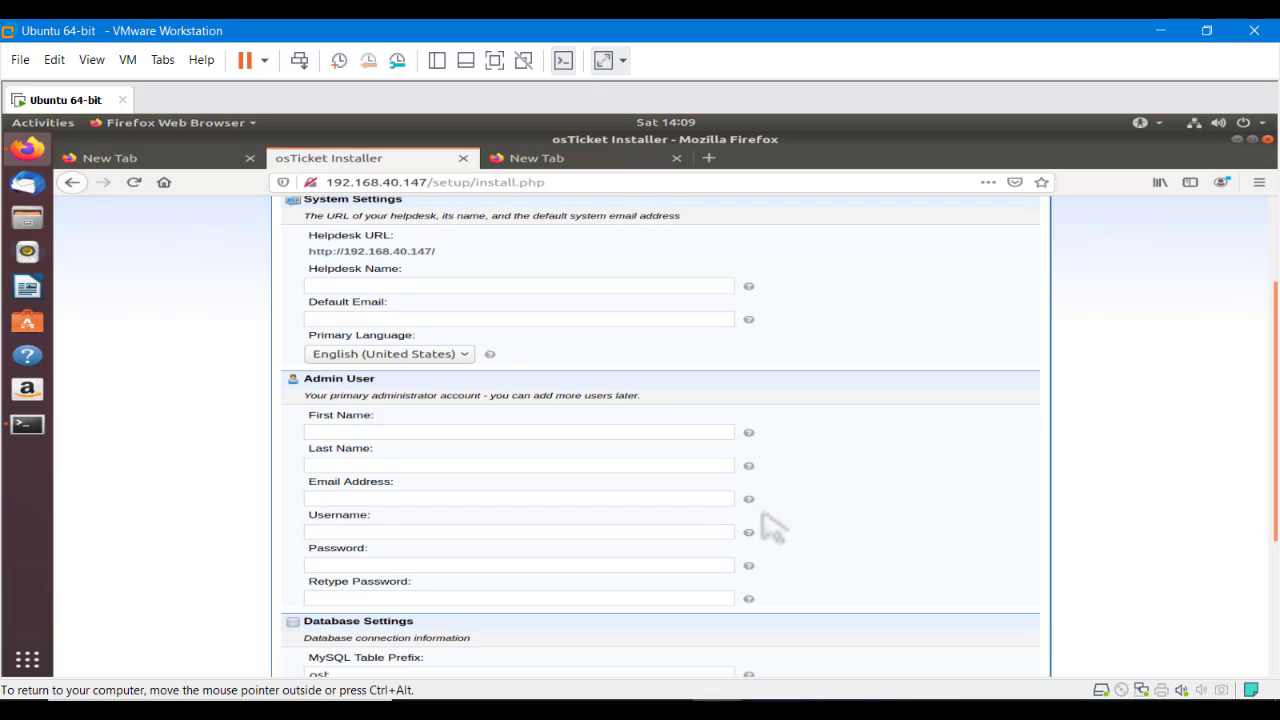
pyautogui.scroll(1, 770, 527)
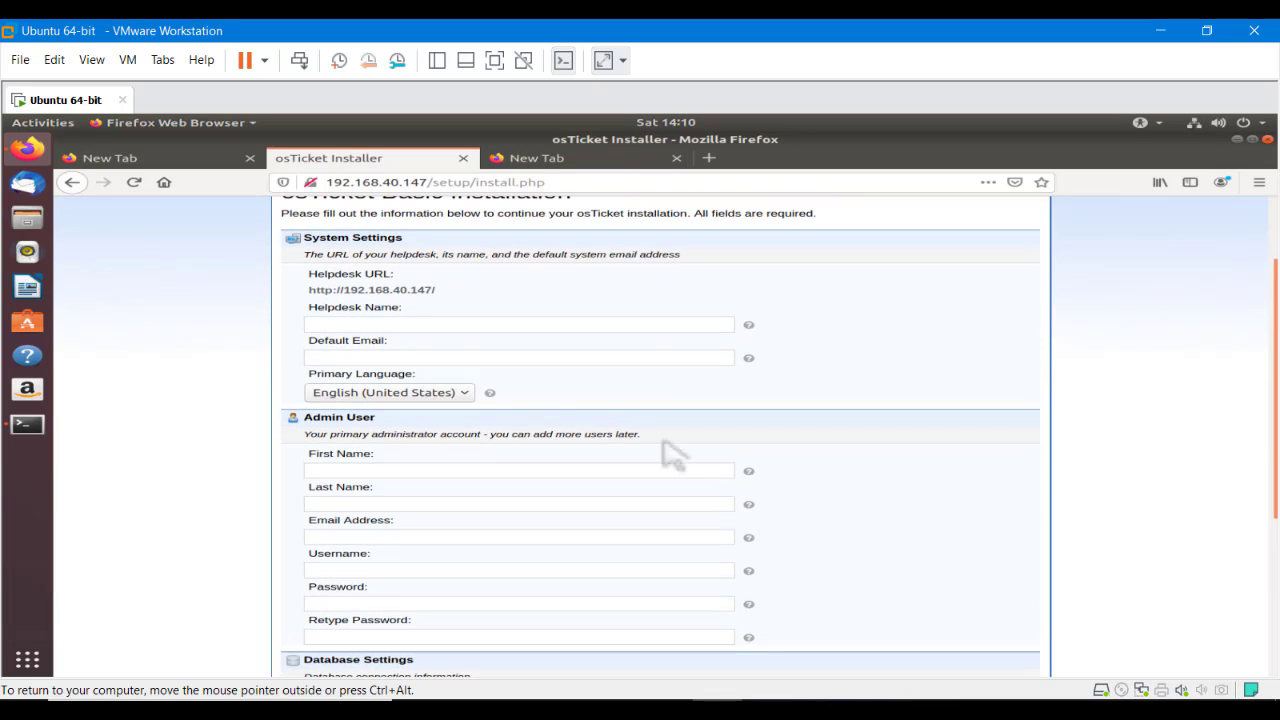
# Set Helpdesk Name to 'Linux Kings Support' and enter the default support e-mail address
pyautogui.click(327, 326)
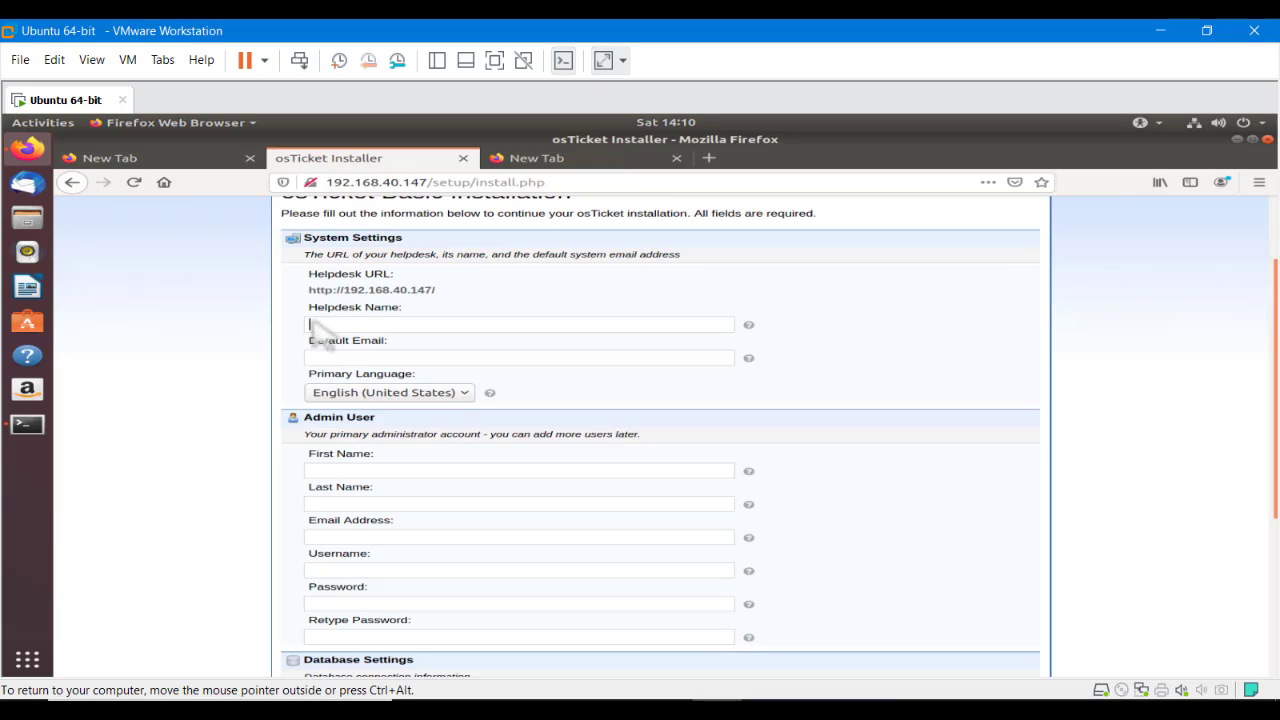
pyautogui.moveTo(312, 309); pyautogui.dragTo(390, 332)
pyautogui.click(390, 327)
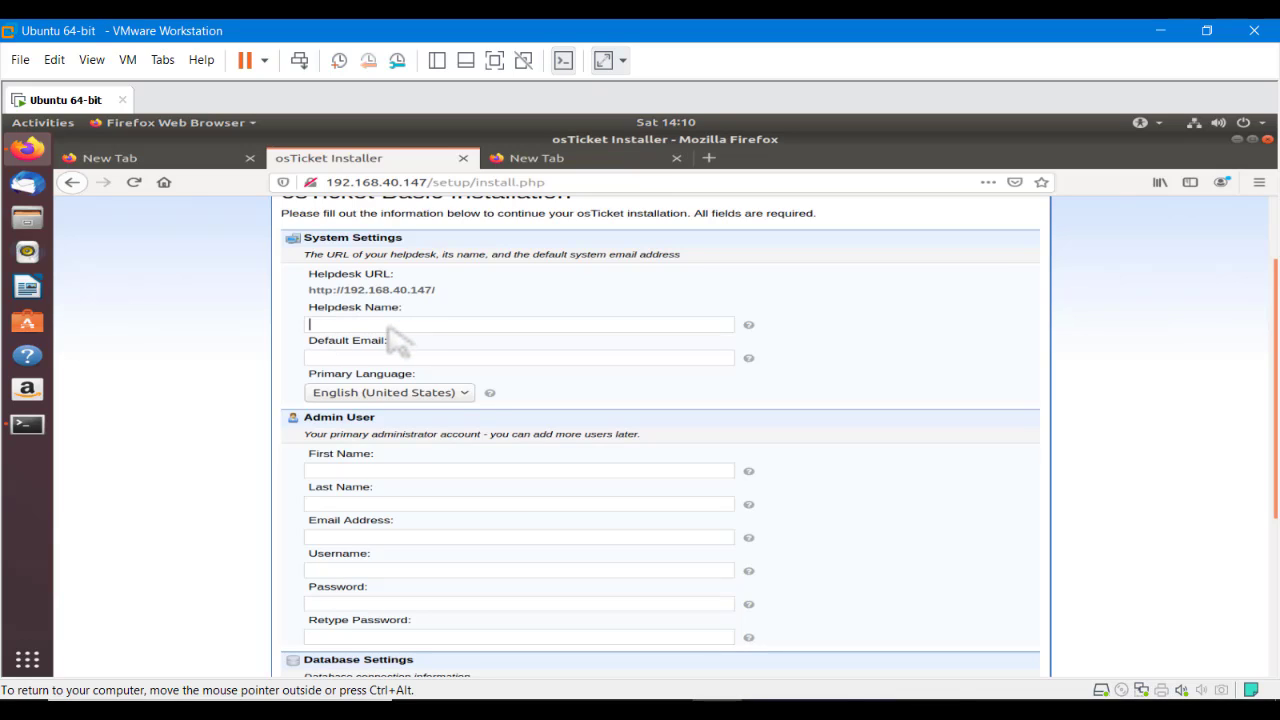
pyautogui.write('Linux Kings Support')
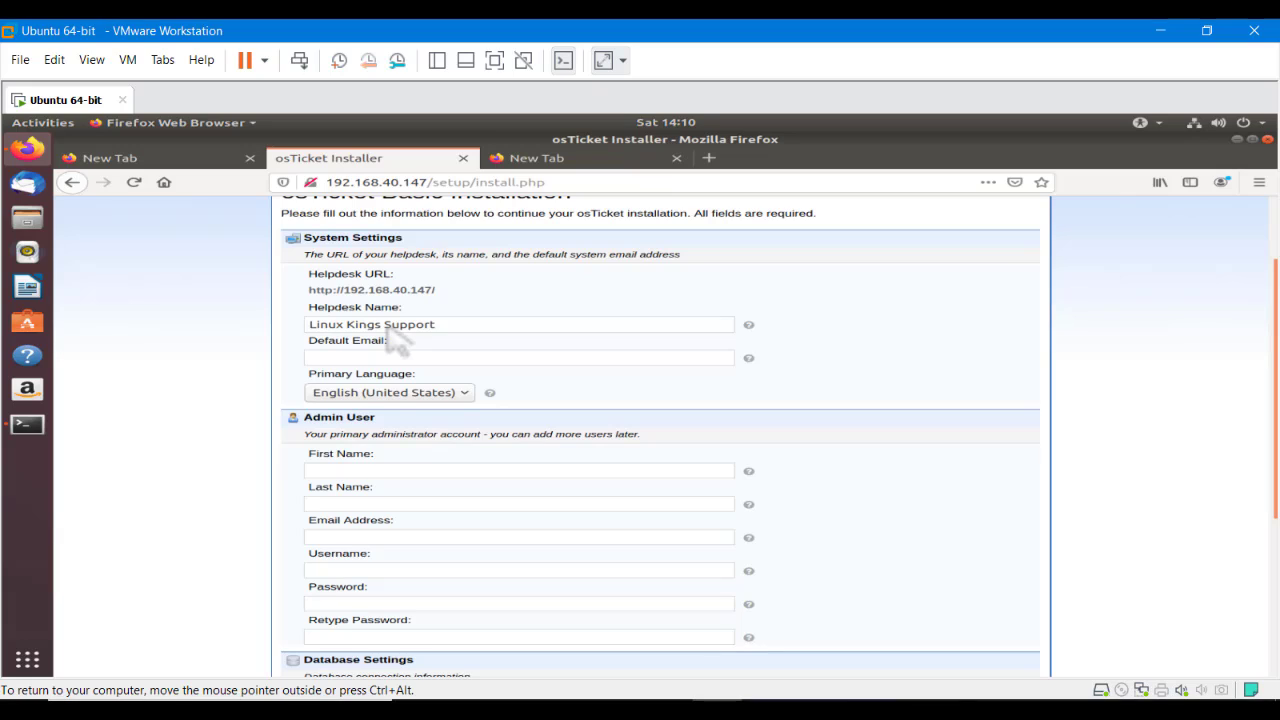
pyautogui.press('Tab')
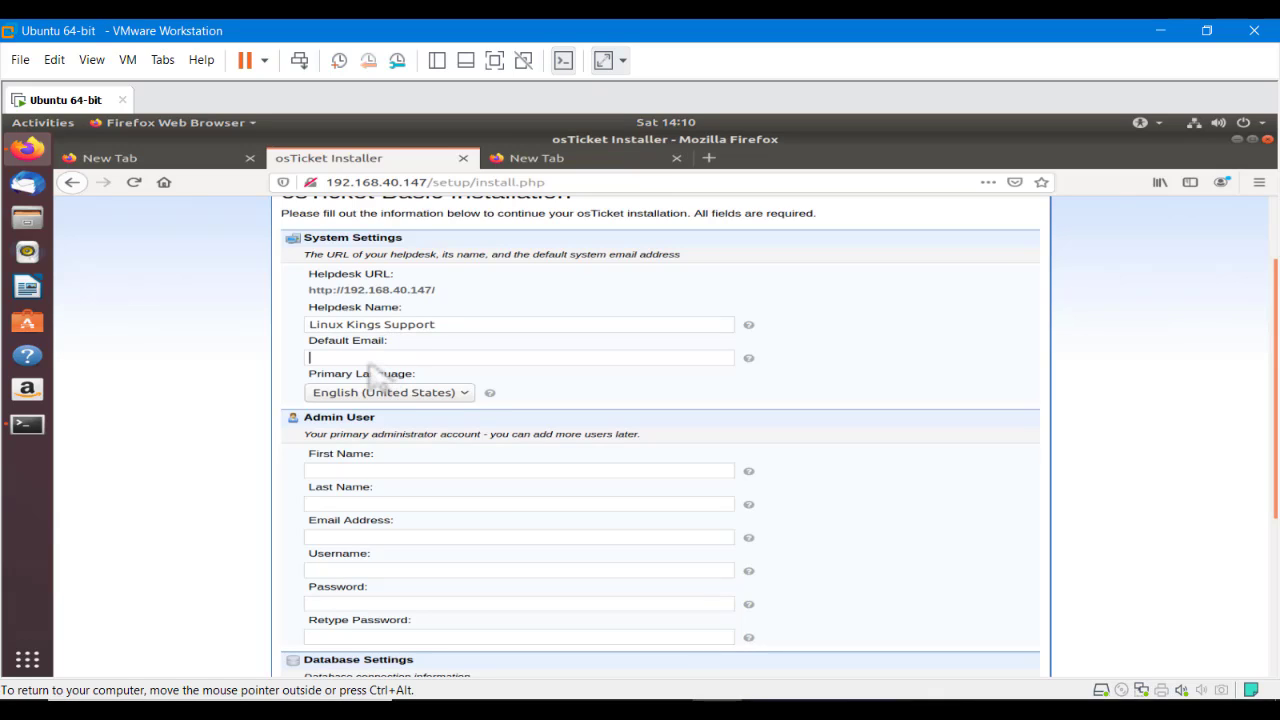
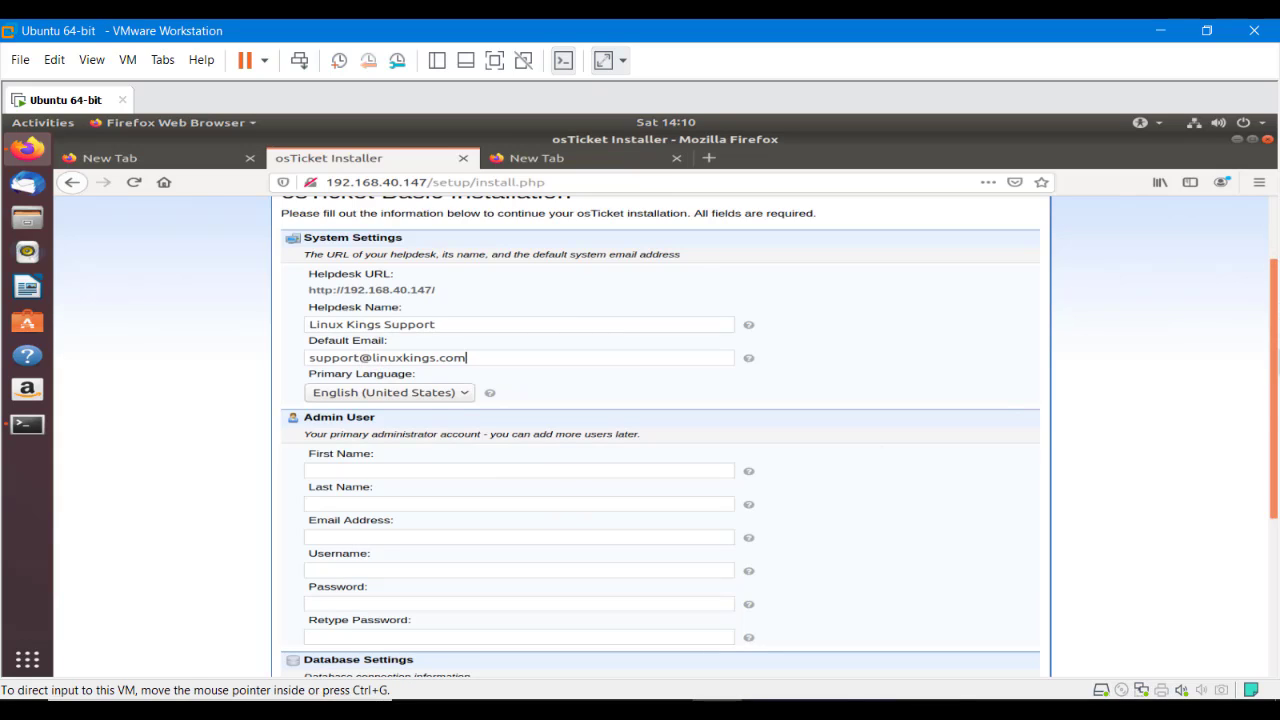
pyautogui.click(357, 473)
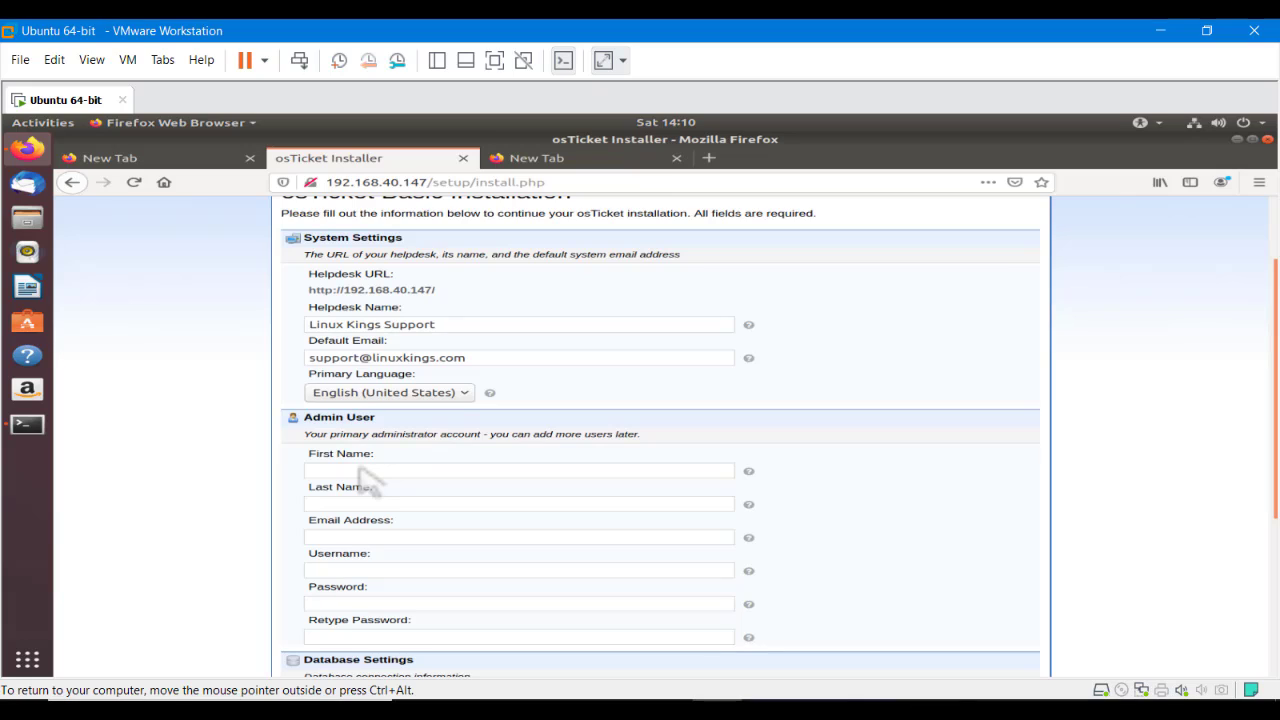
# Enter the admin's first and last names, then switch out of the VM to the host's osTicket docs
pyautogui.write('Vishal')
pyautogui.click(325, 503)
pyautogui.write('123')
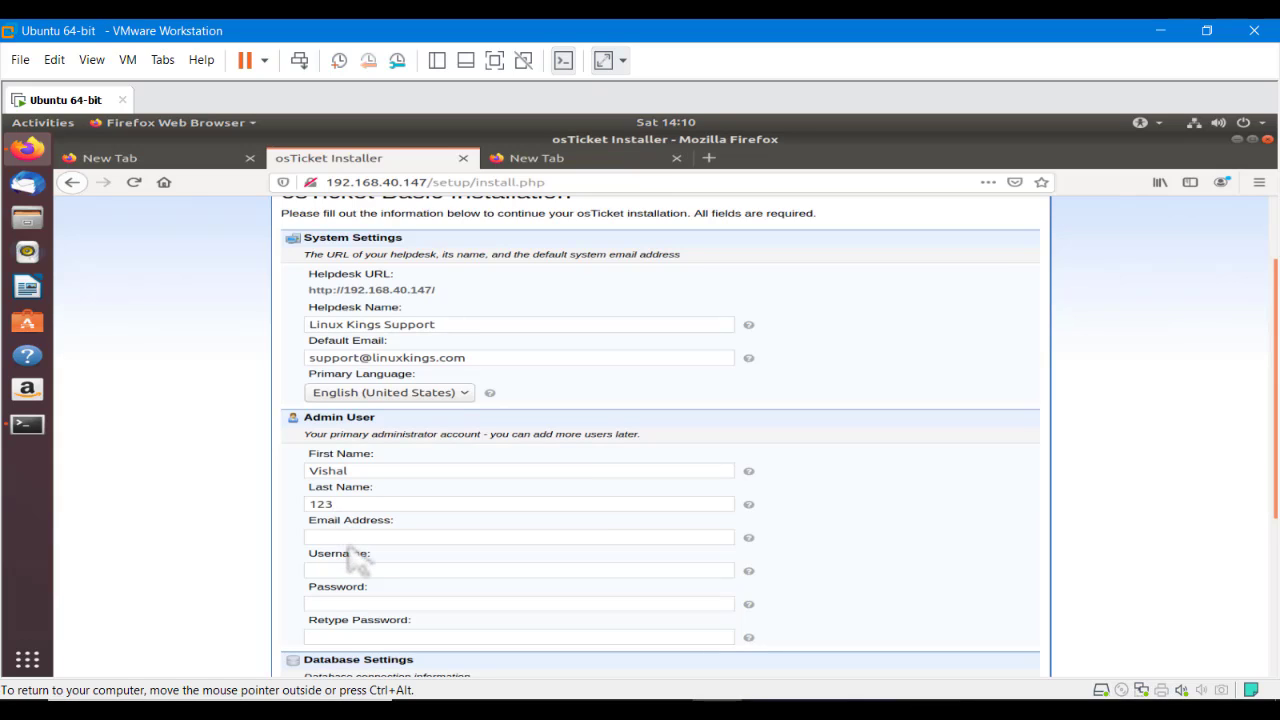
pyautogui.click(420, 537)
pyautogui.moveTo(1271, 498); pyautogui.dragTo(1275, 605)
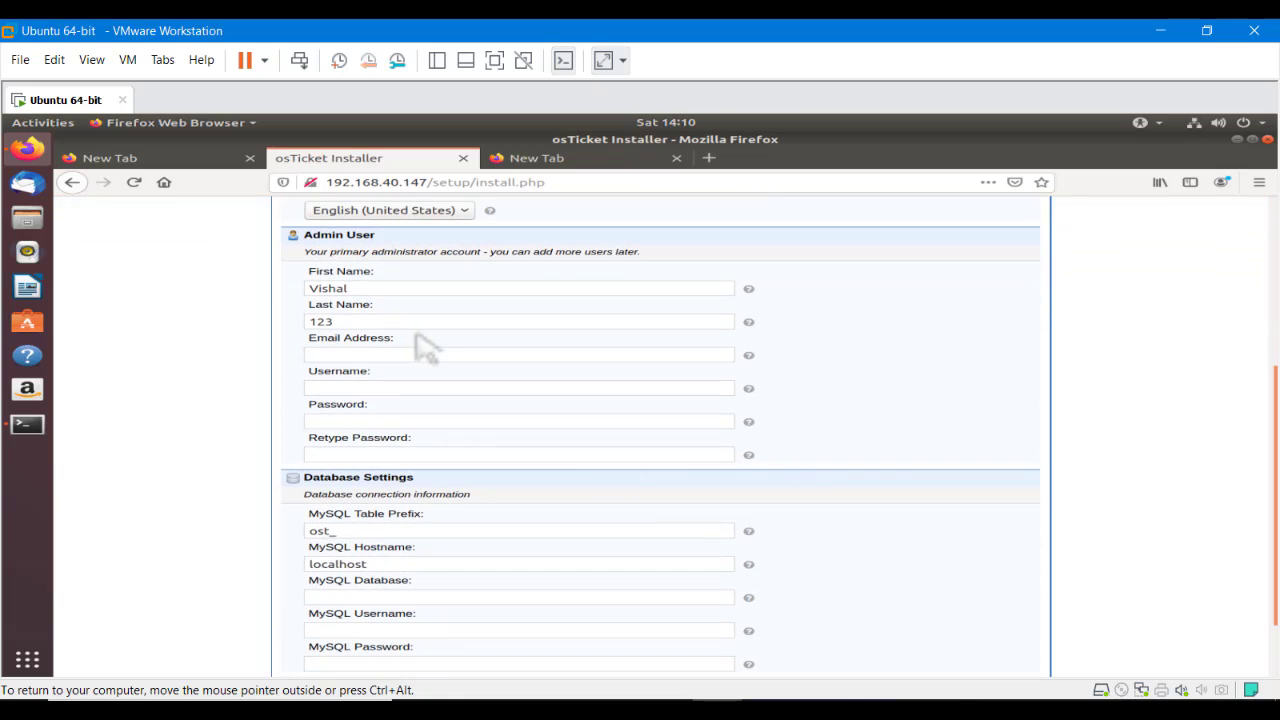
pyautogui.hotkey('ctrl', 'alt')
pyautogui.hotkey('alt', 'Tab')
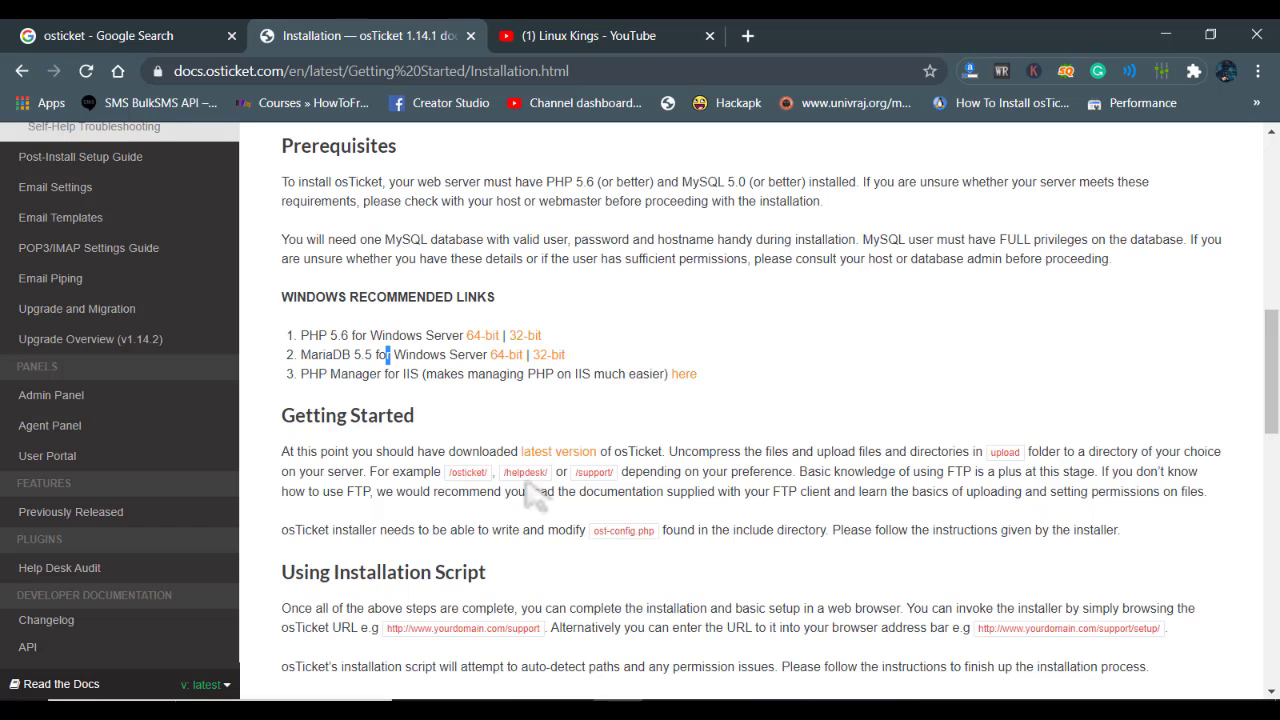
# In Chrome, open Gmail in a new tab and switch to the other signed-in account
pyautogui.click(748, 35)
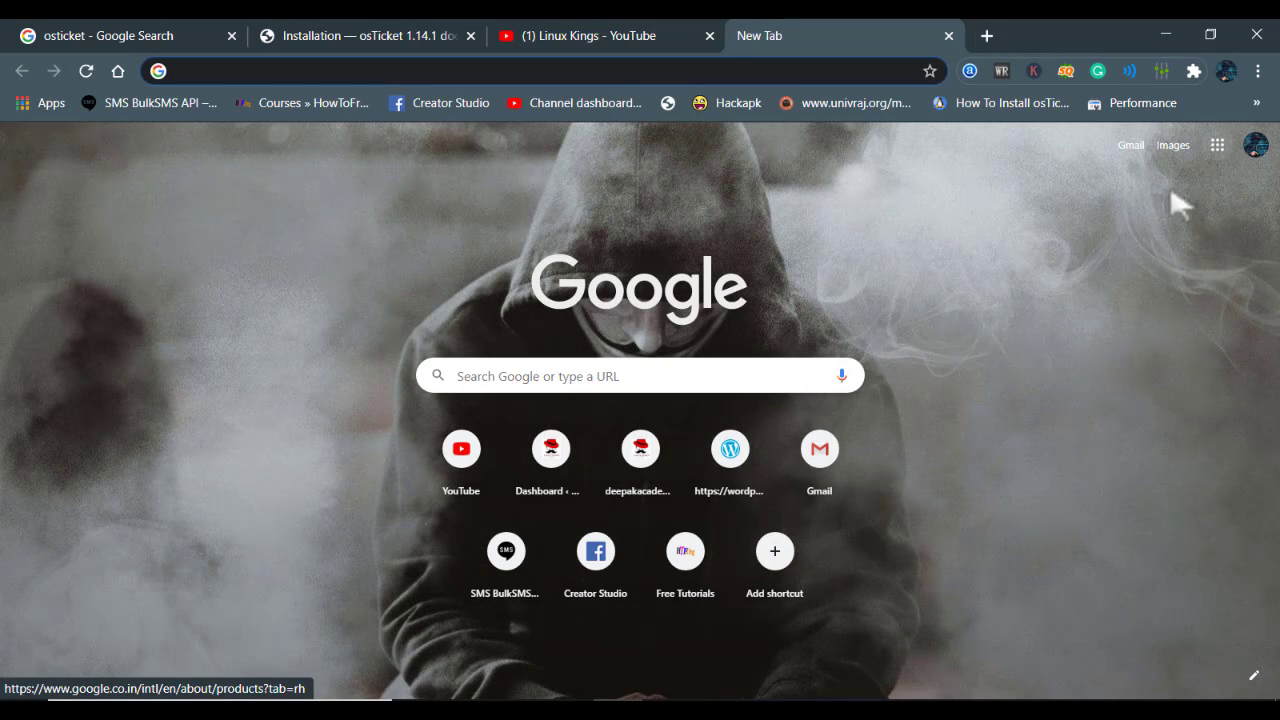
pyautogui.click(843, 450)
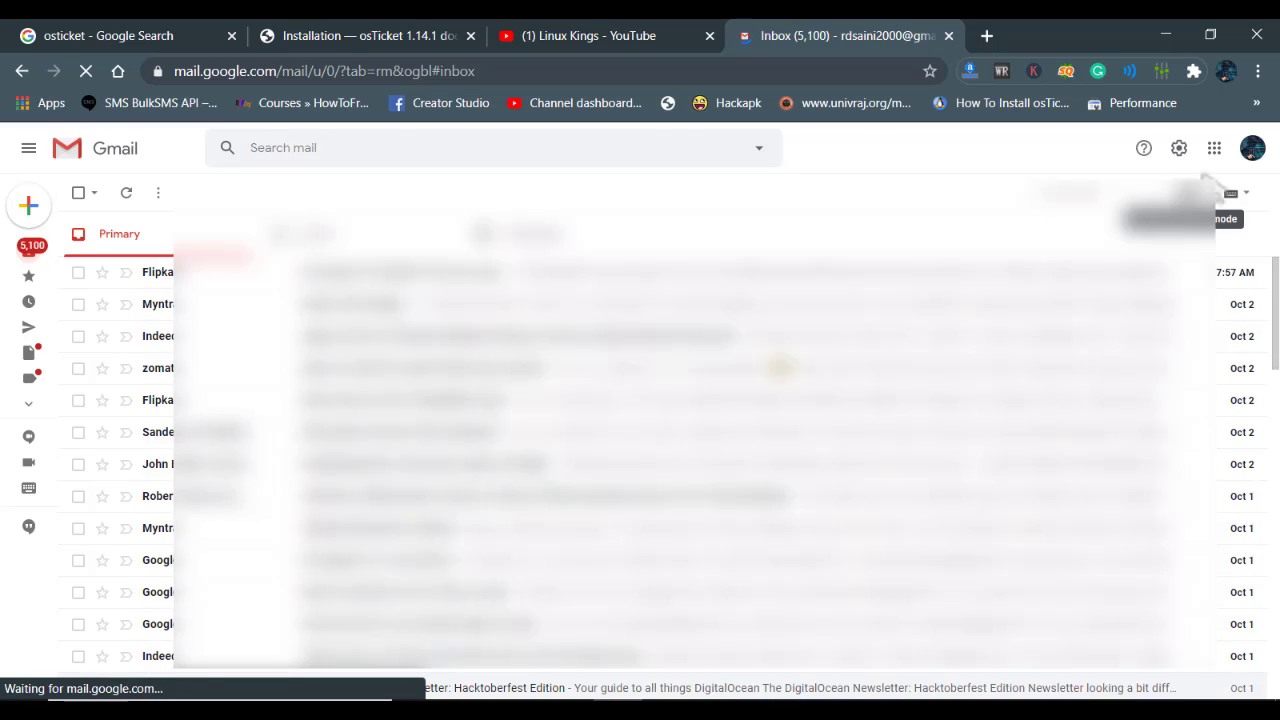
pyautogui.click(1252, 148)
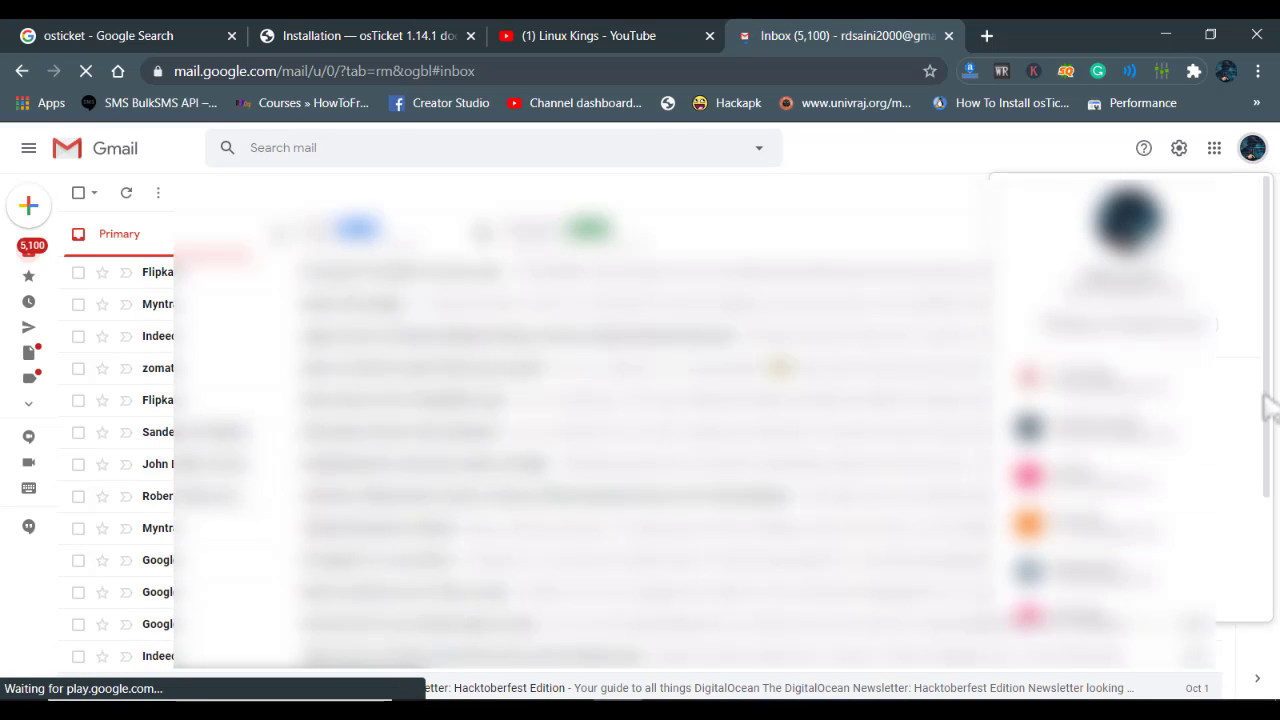
pyautogui.moveTo(1271, 408); pyautogui.dragTo(1270, 490)
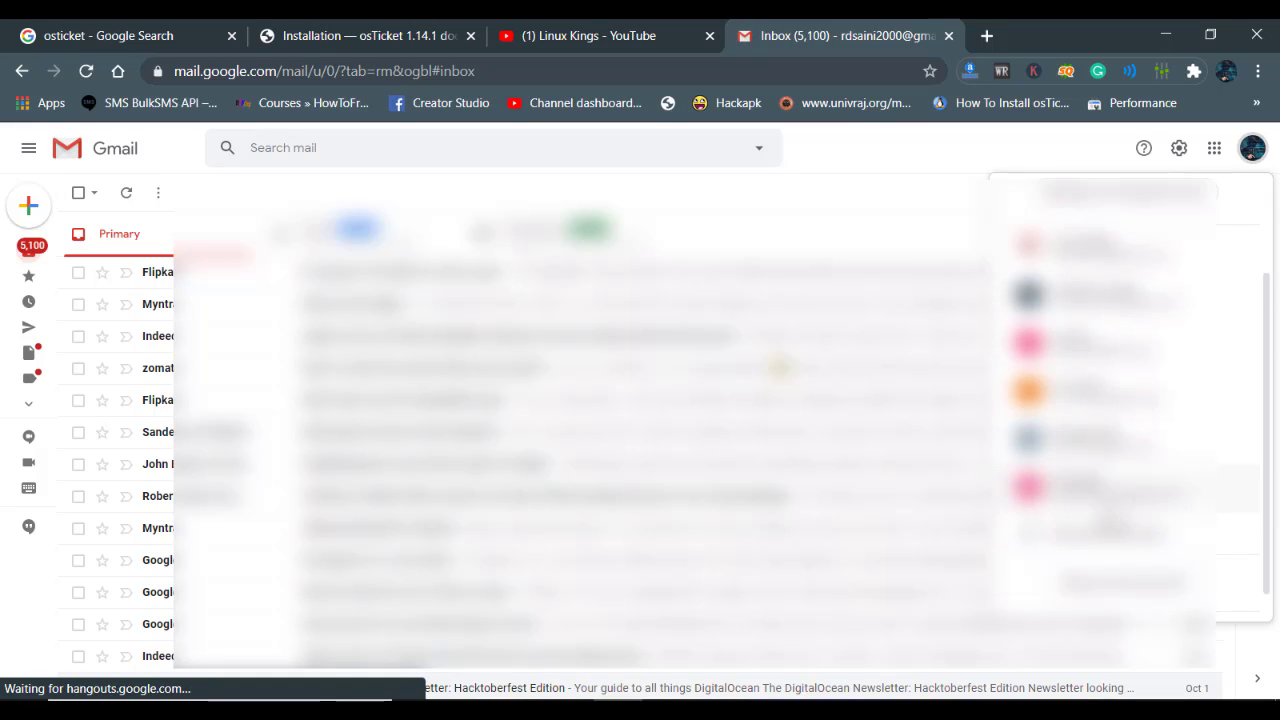
pyautogui.click(1176, 516)
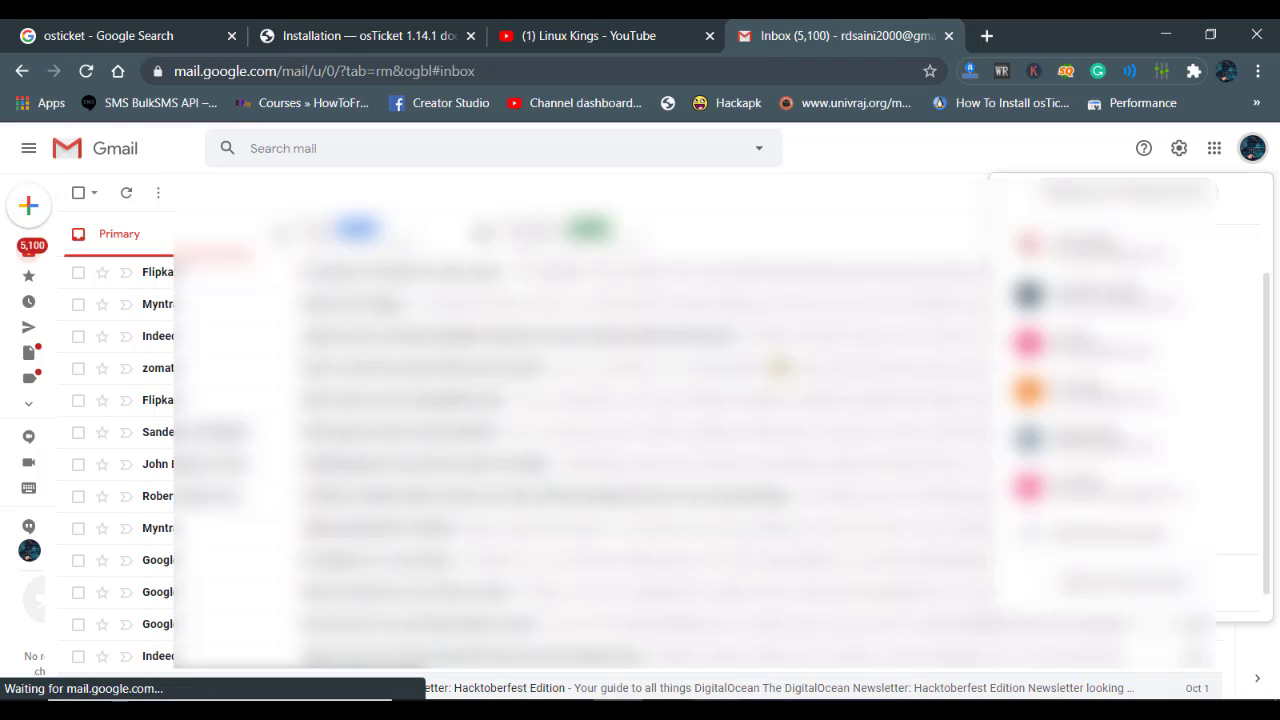
pyautogui.moveTo(806, 693)
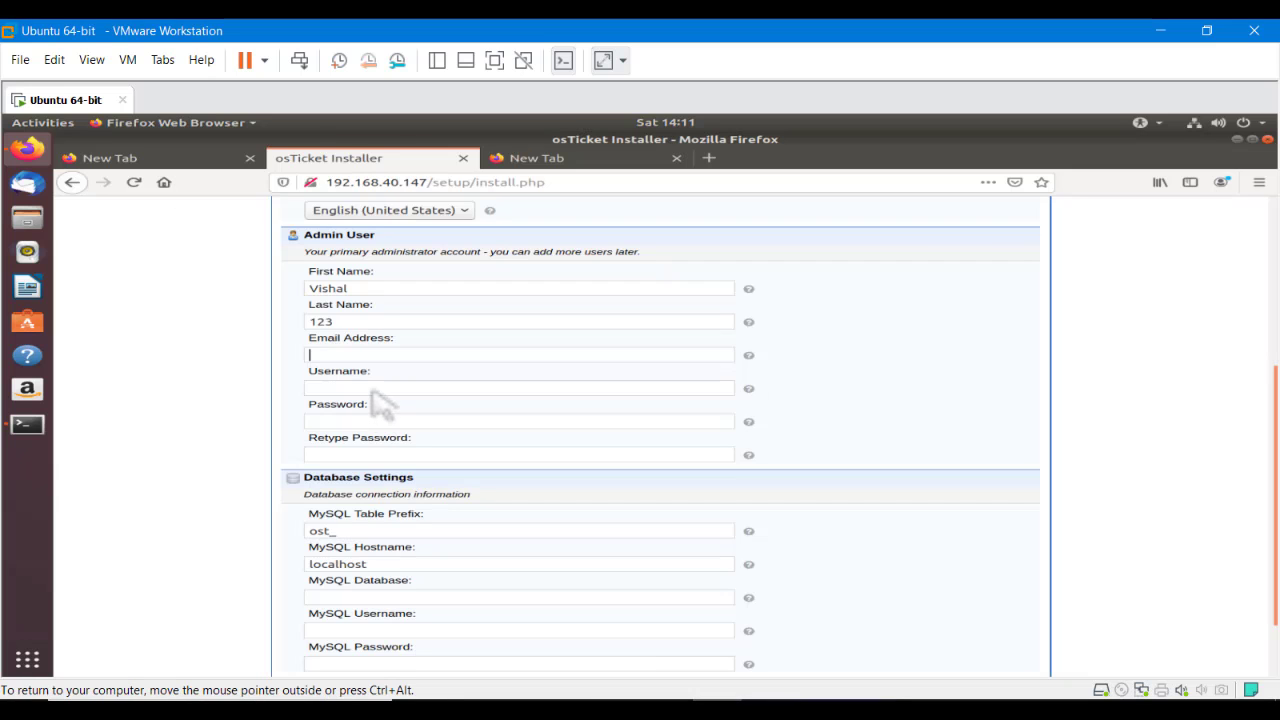
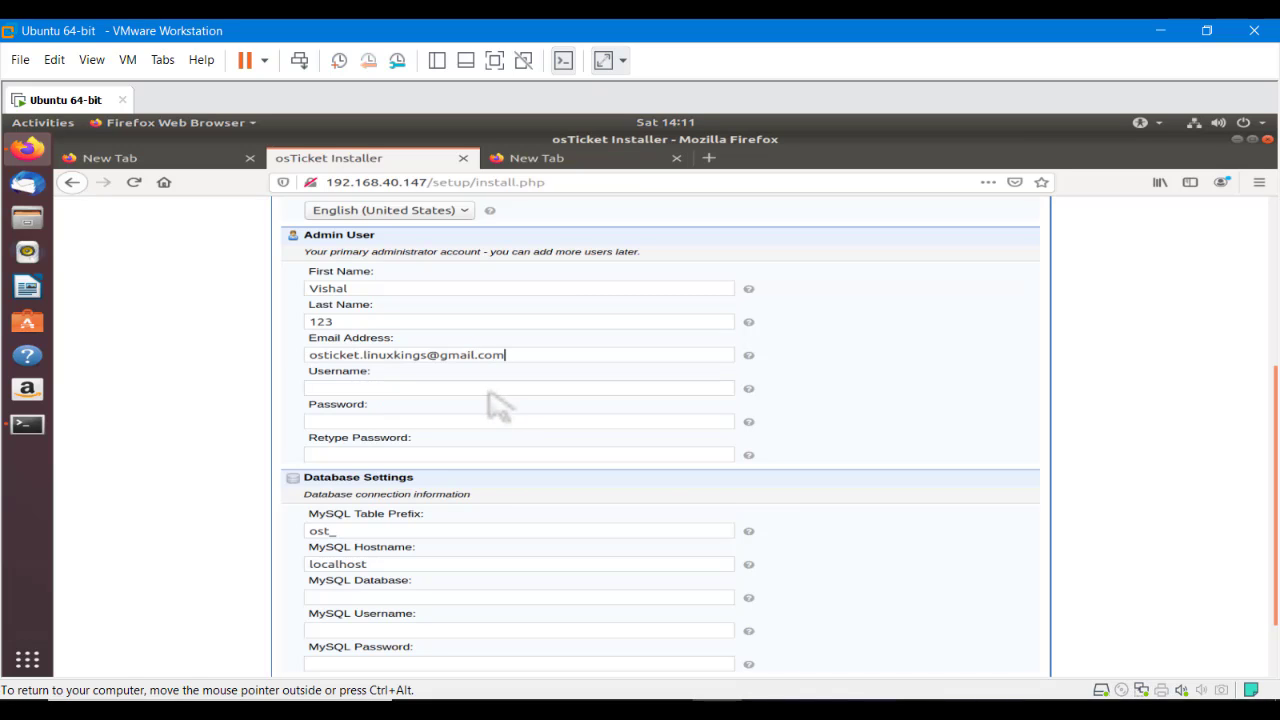
# Fill in the admin's e-mail address and login credentials in the Admin User section
pyautogui.moveTo(766, 712)
pyautogui.write('123')
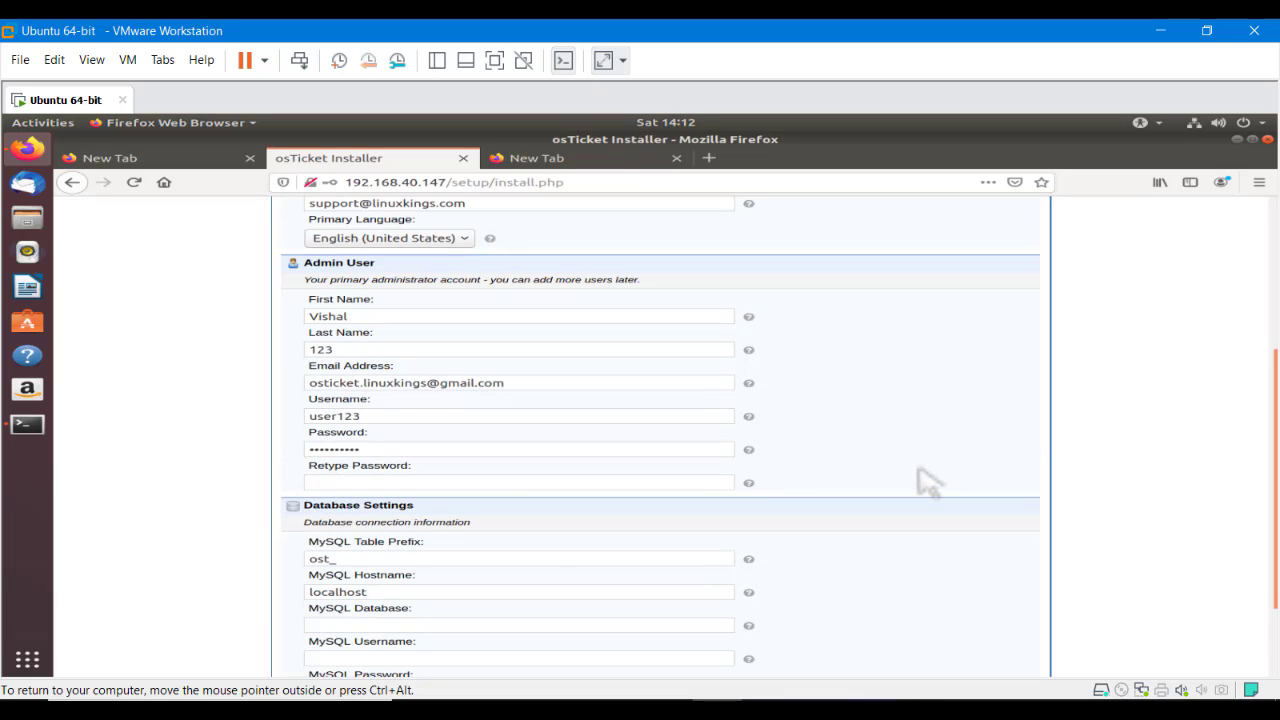
# Make Password and Retype Password match at six characters, then begin the MySQL Database field
pyautogui.scroll(3, 920, 486)
pyautogui.scroll(-2, 920, 486)
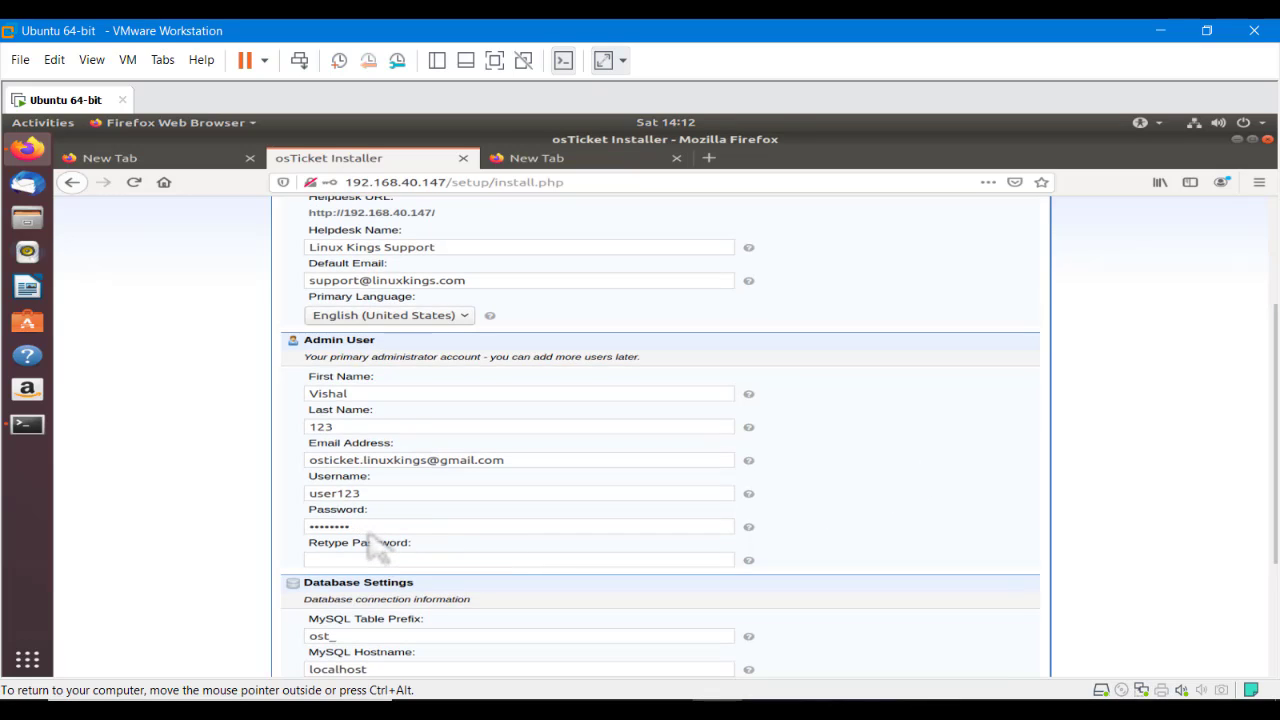
pyautogui.press('BackSpace')
pyautogui.press('BackSpace')
pyautogui.write('56')
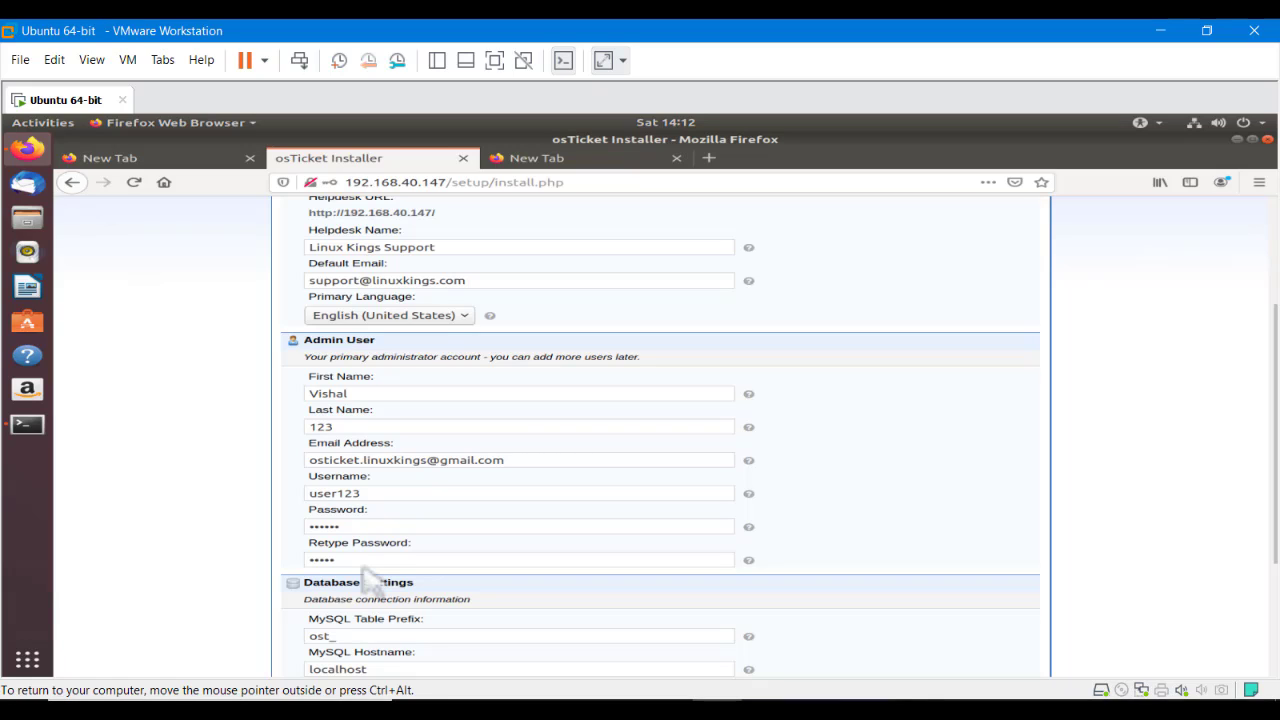
pyautogui.write('123456')
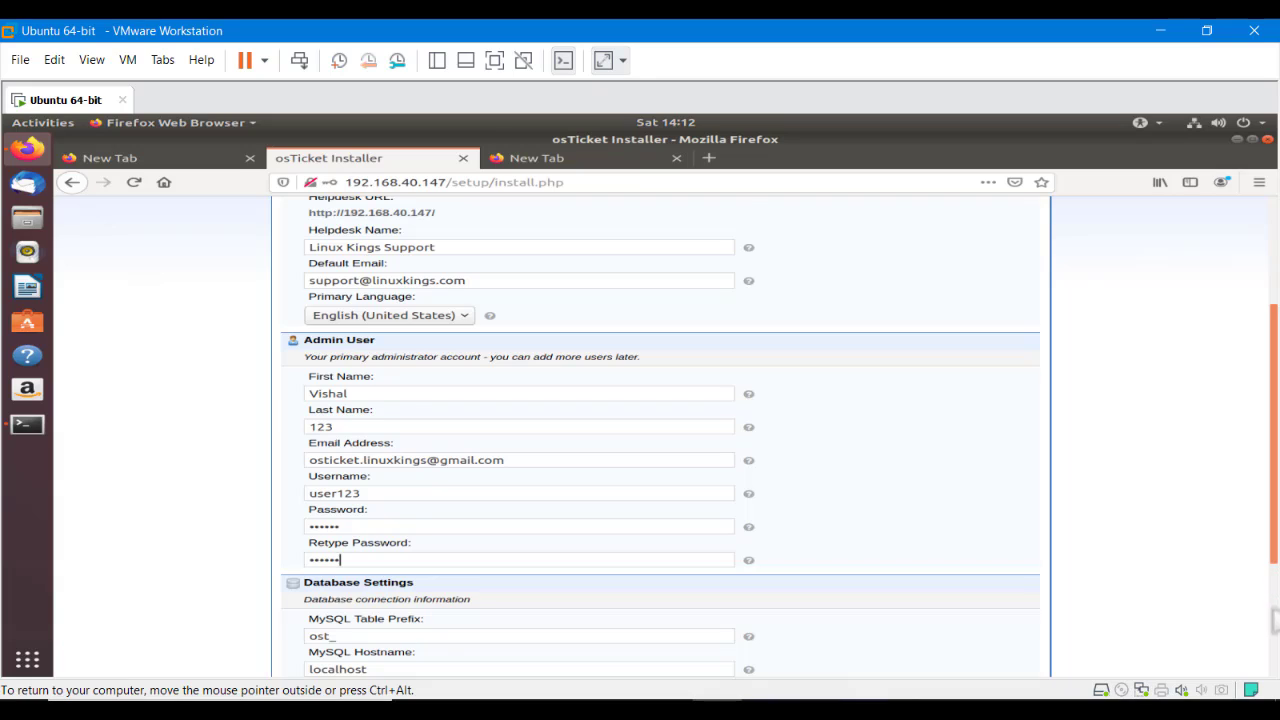
pyautogui.scroll(-3, 1274, 595)
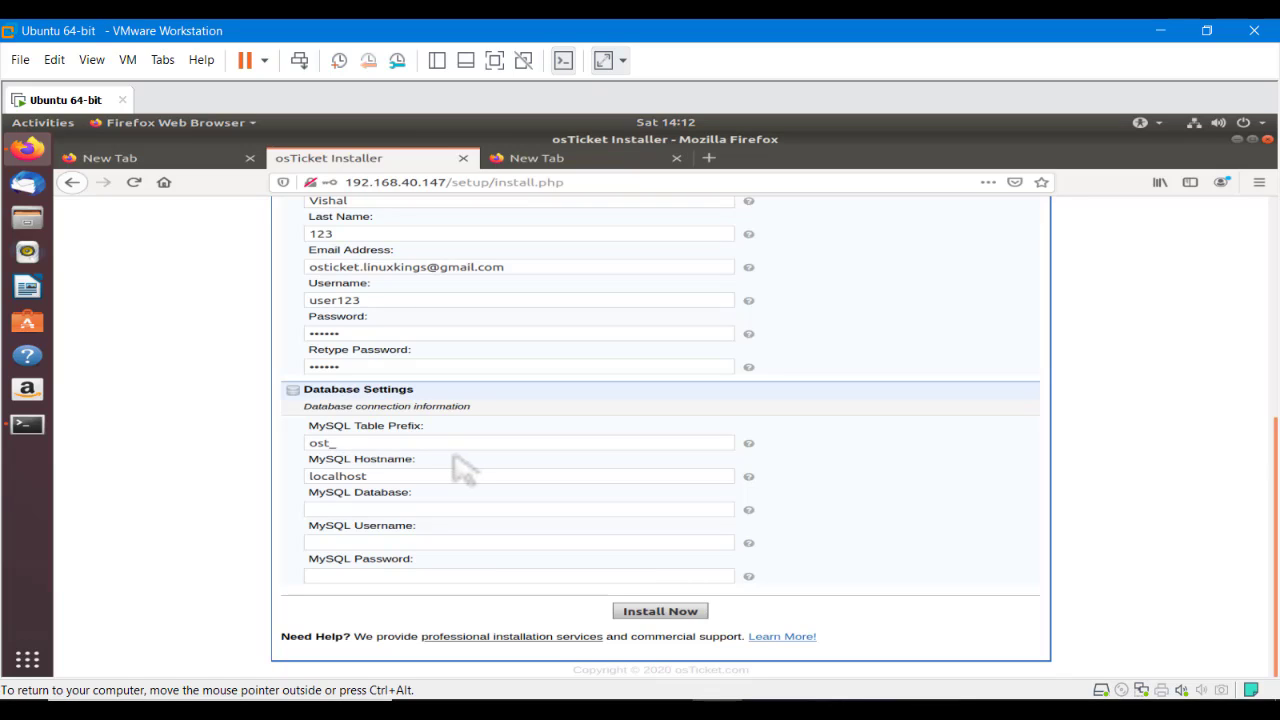
pyautogui.click(368, 512)
# In the terminal, return home and log into MariaDB with mysql -u root -p
pyautogui.click(28, 425)
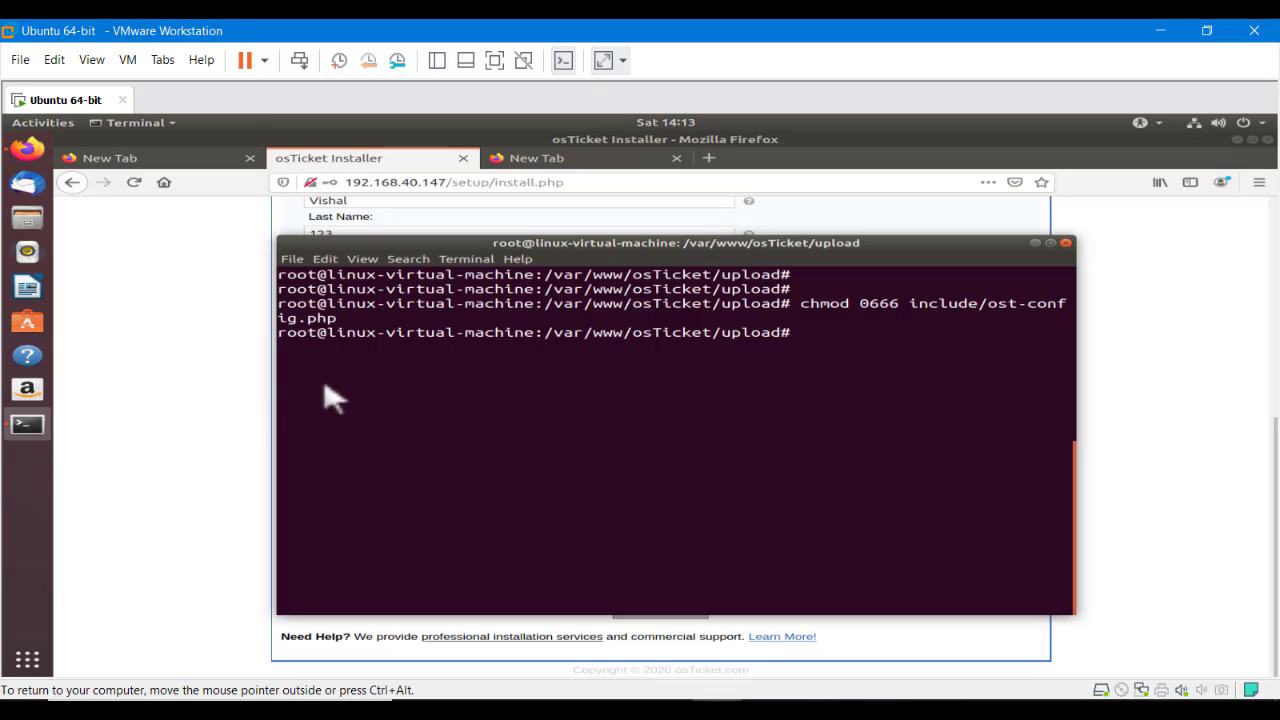
pyautogui.write('cd')
pyautogui.press('Return')
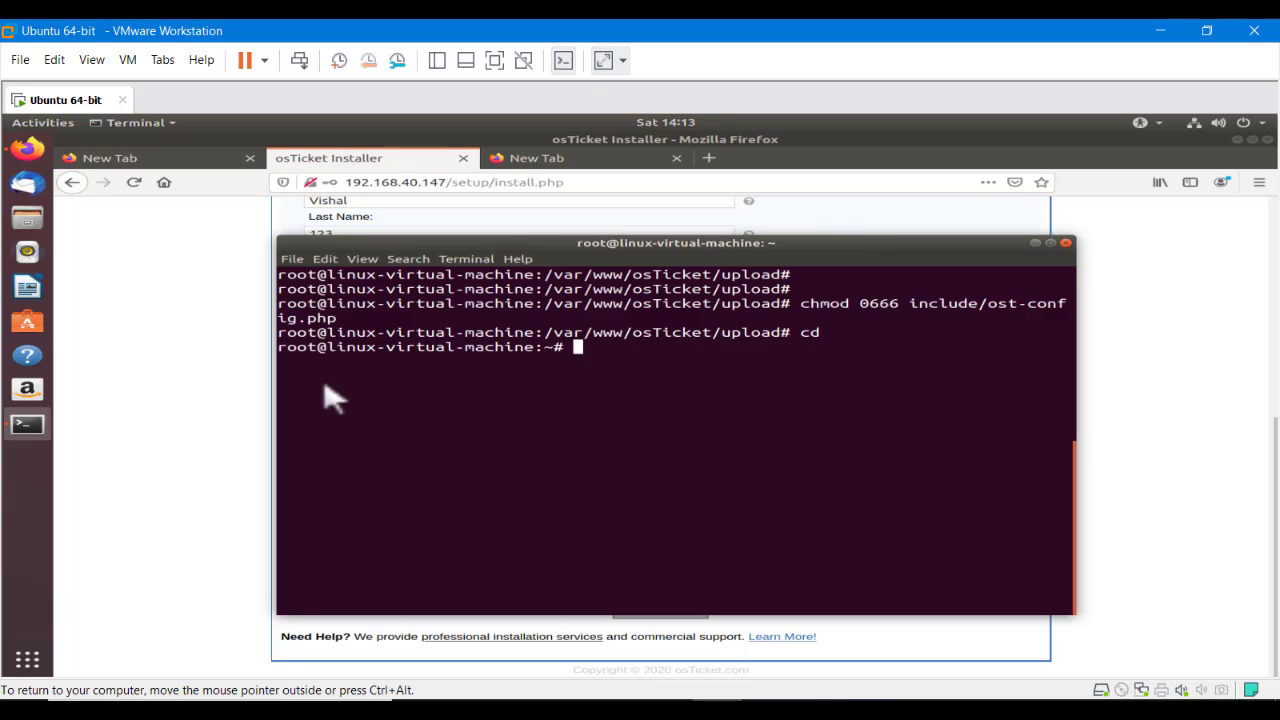
pyautogui.press('Up')
pyautogui.press('Up')
pyautogui.press('Up')
pyautogui.press('Up')
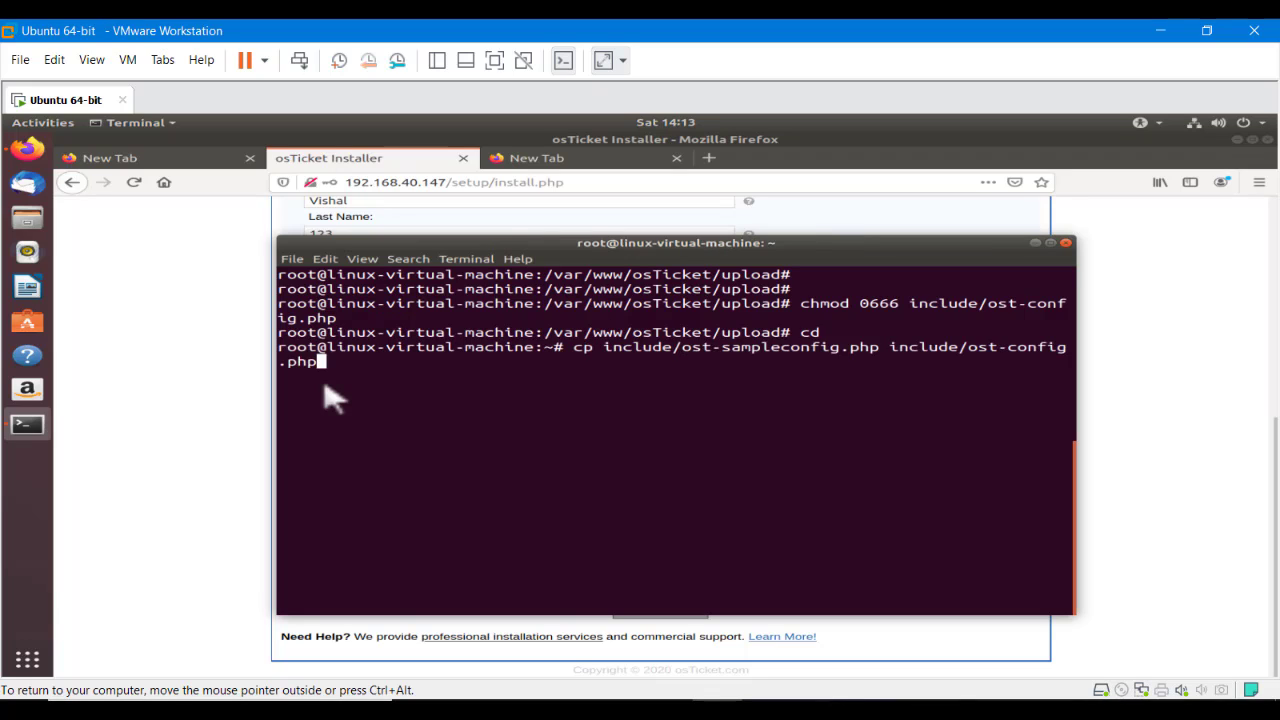
pyautogui.press('Down')
pyautogui.press('Down')
pyautogui.press('Down')
pyautogui.press('Down')
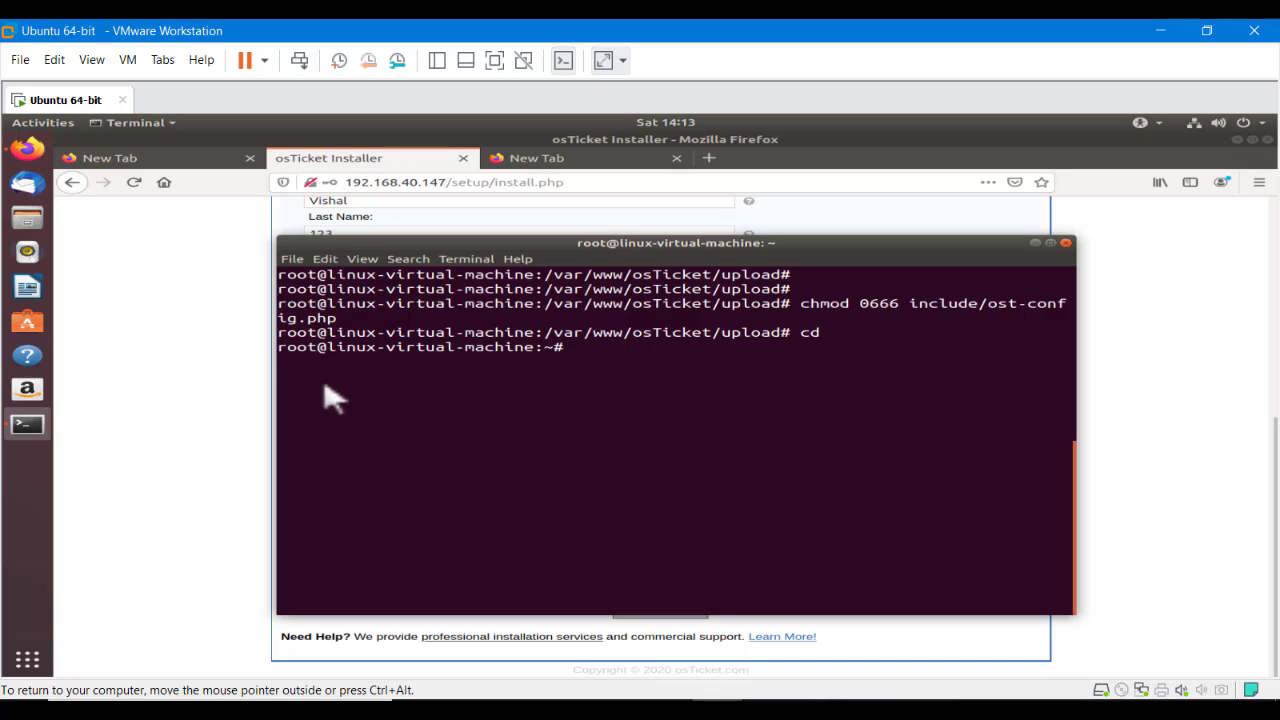
pyautogui.write('mysql -u root -p')
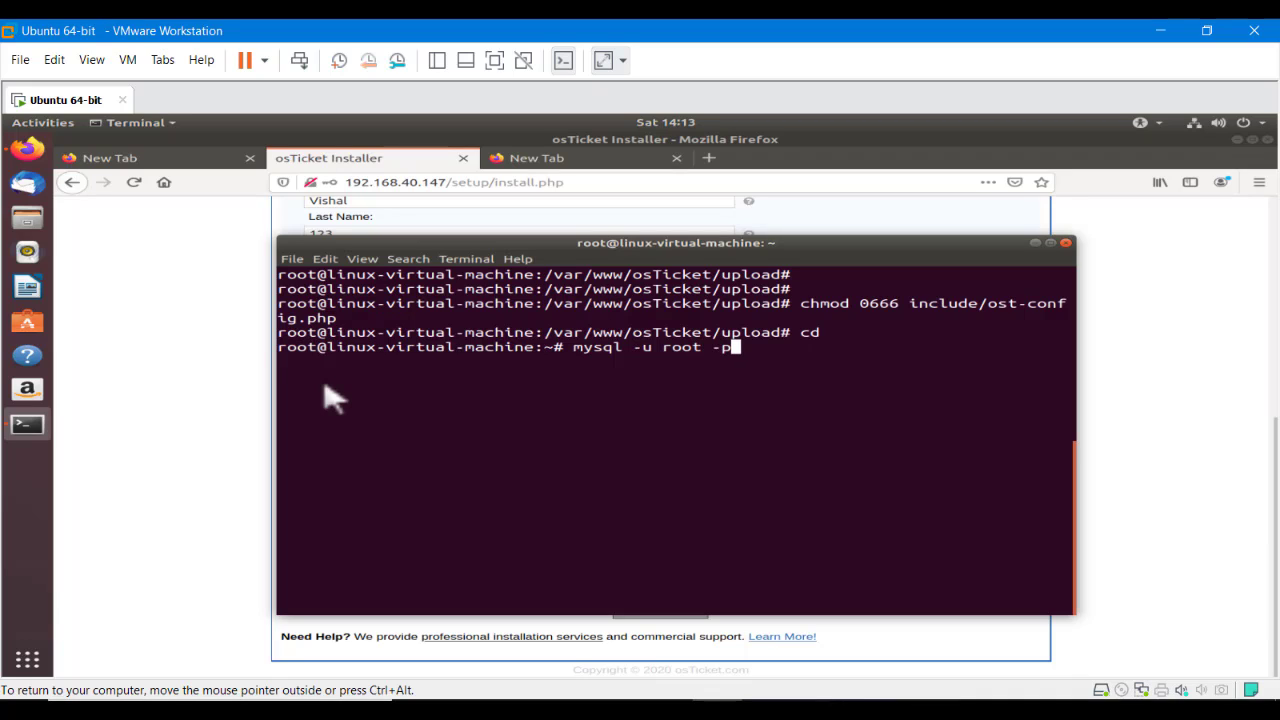
pyautogui.press('Return')
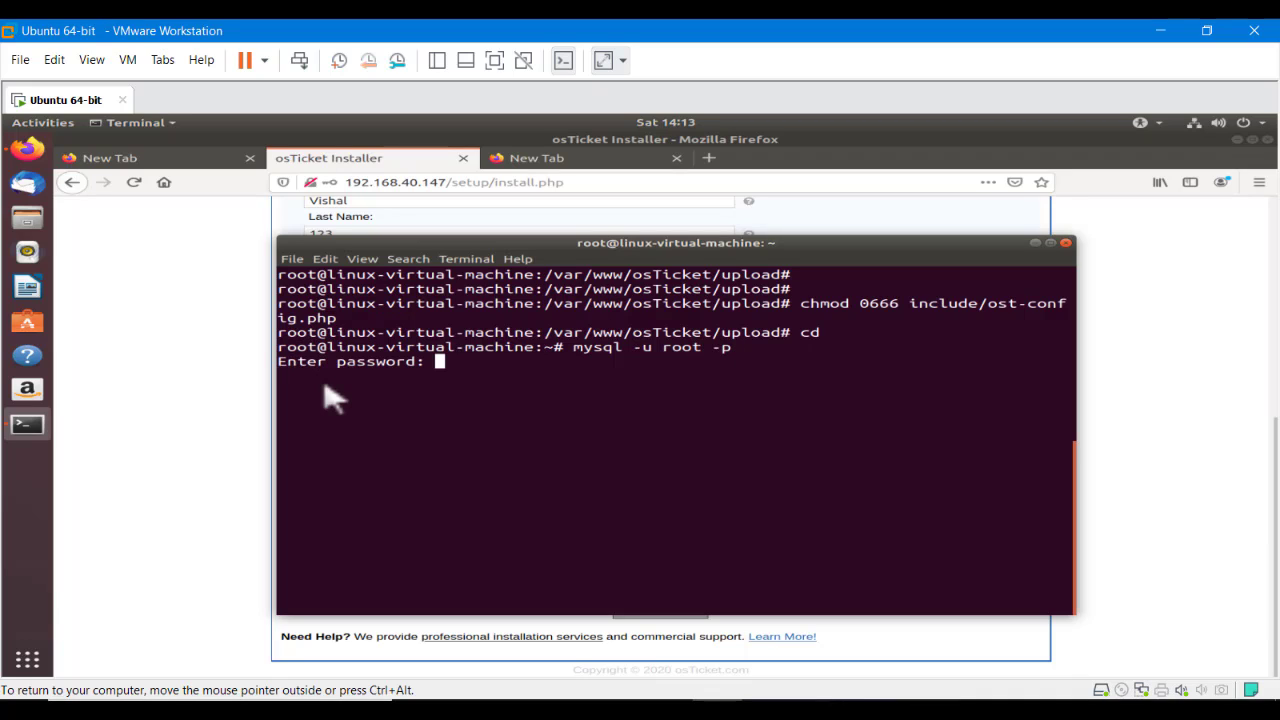
pyautogui.press('Return')
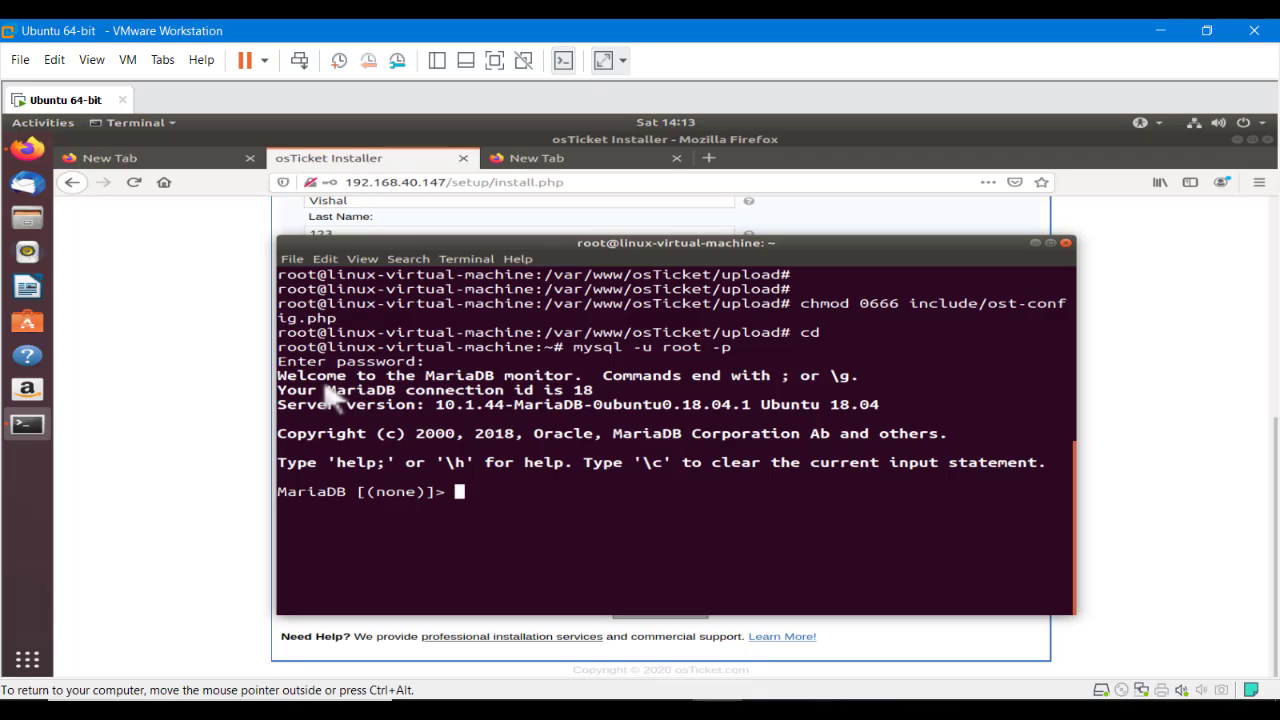
# List the databases with show databases; and copy the osticket_db name
pyautogui.write('show databases')
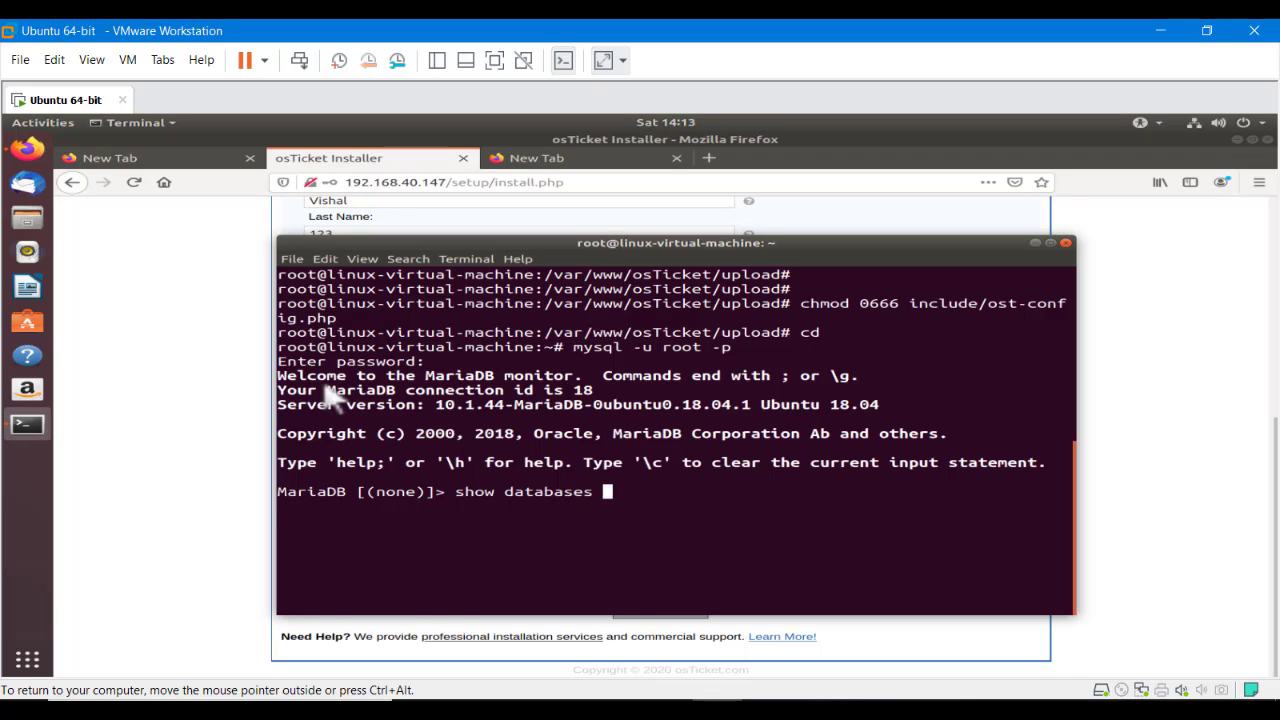
pyautogui.write(' ;')
pyautogui.press('Return')
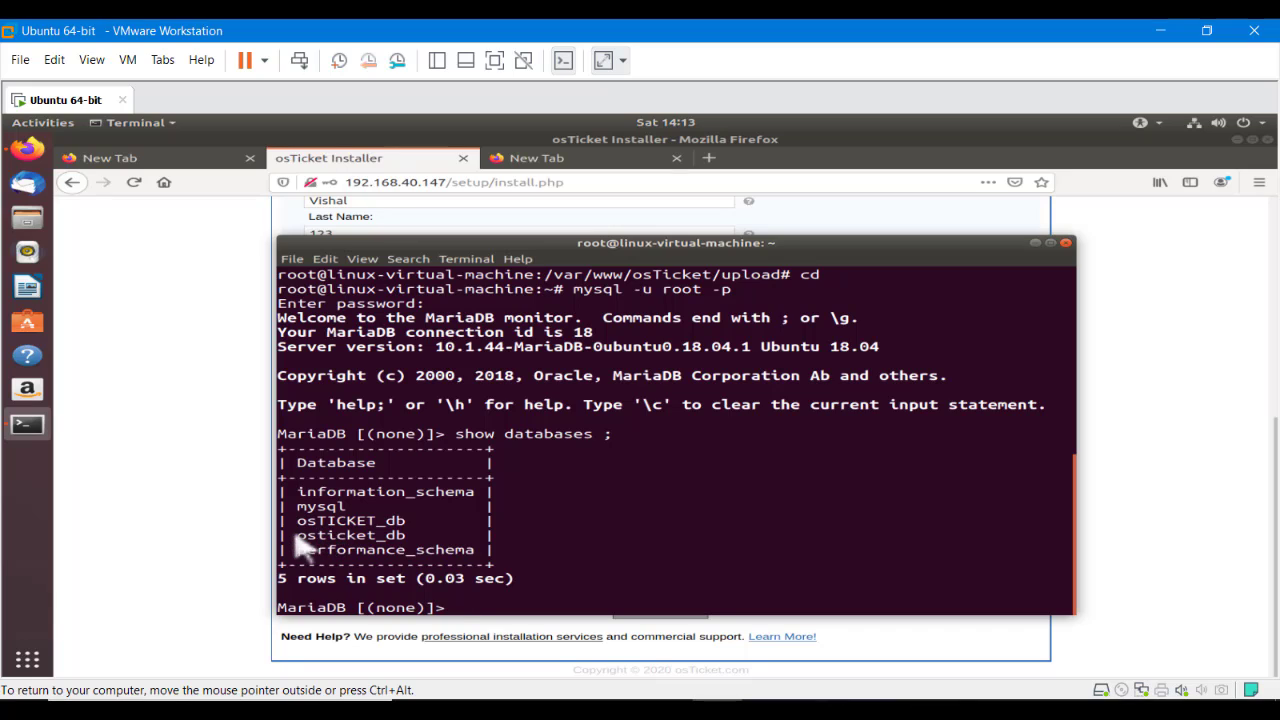
pyautogui.moveTo(292, 537); pyautogui.dragTo(406, 540)
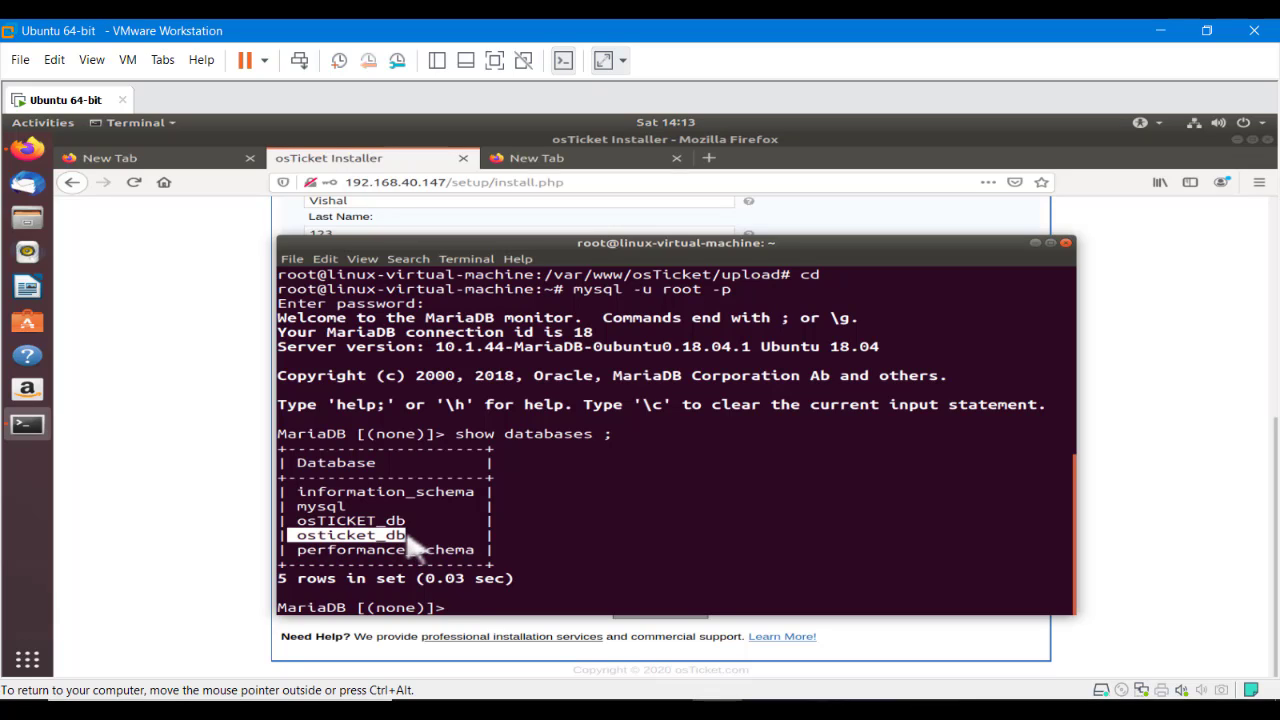
pyautogui.rightClick(413, 548)
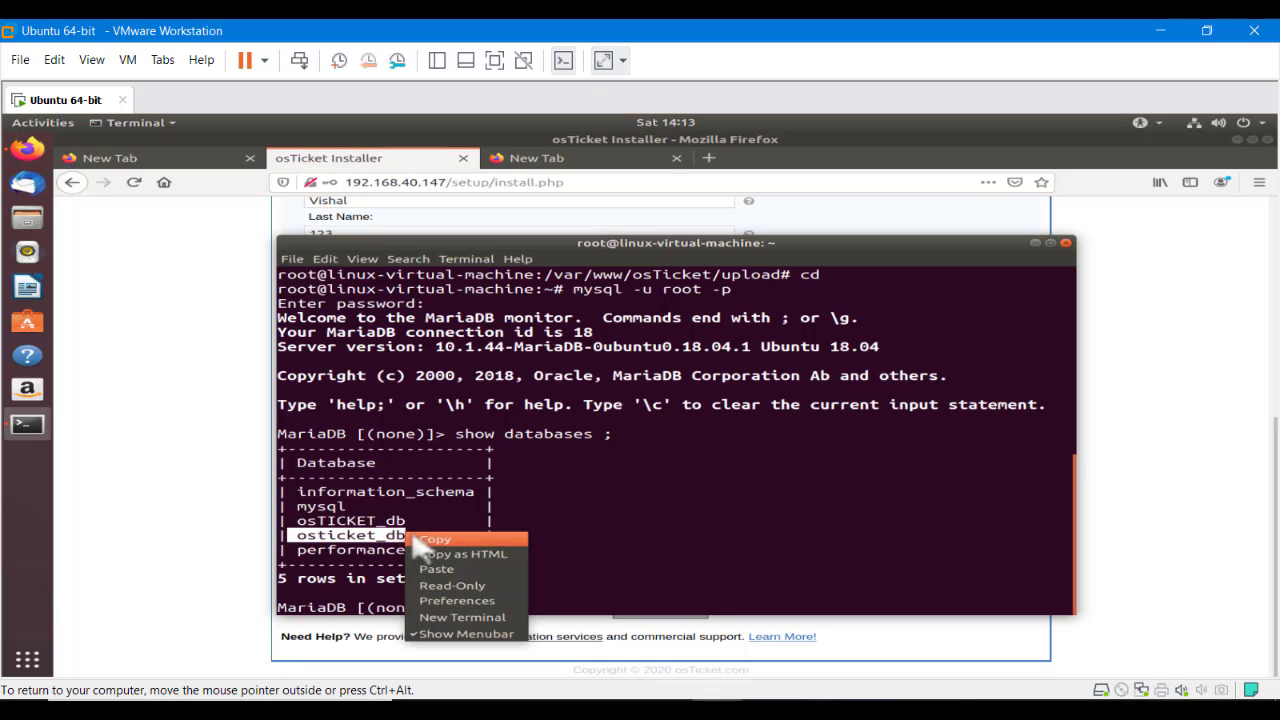
pyautogui.click(432, 554)
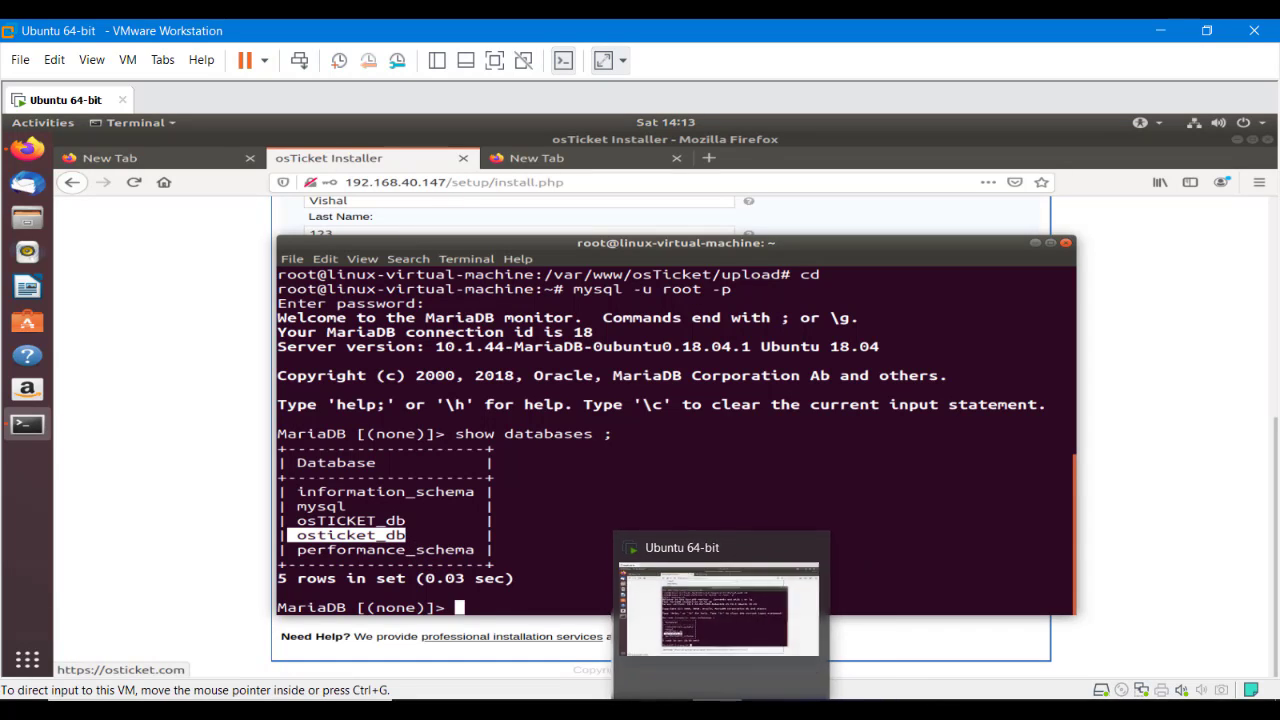
# Correct the database name to osticket_db in the osTicket installer and run the installation
pyautogui.click(24, 150)
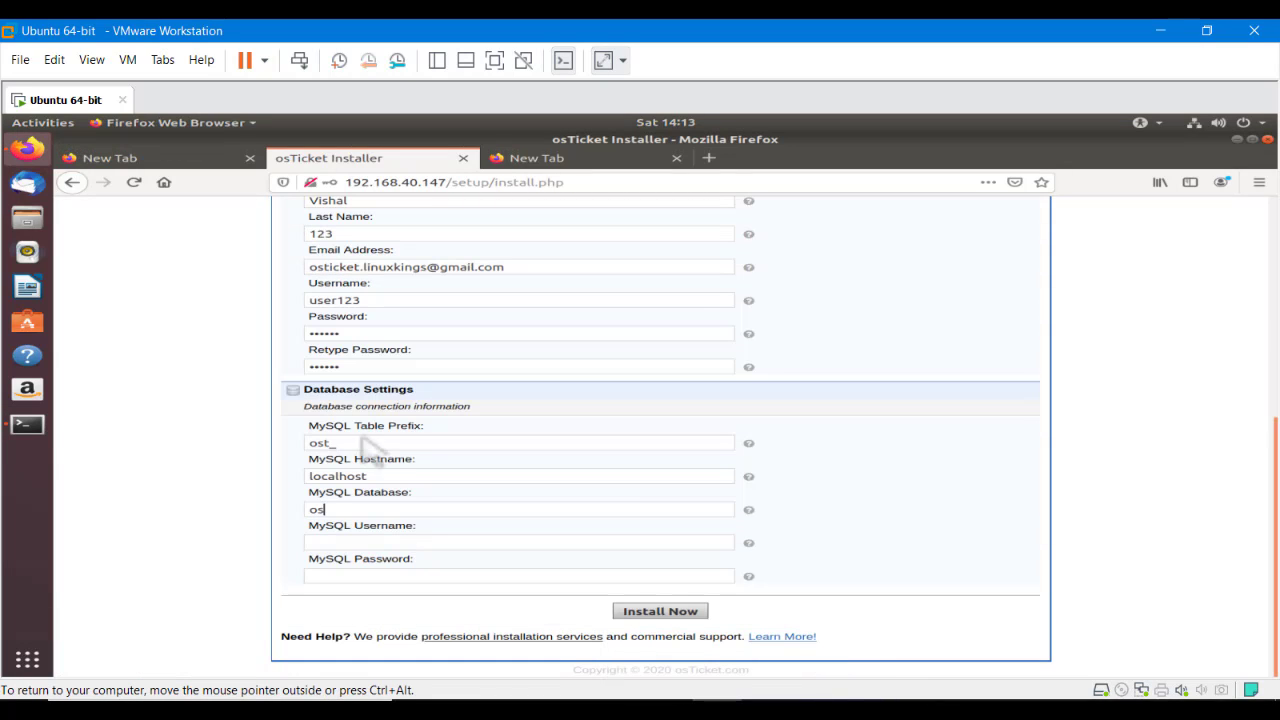
pyautogui.press('BackSpace')
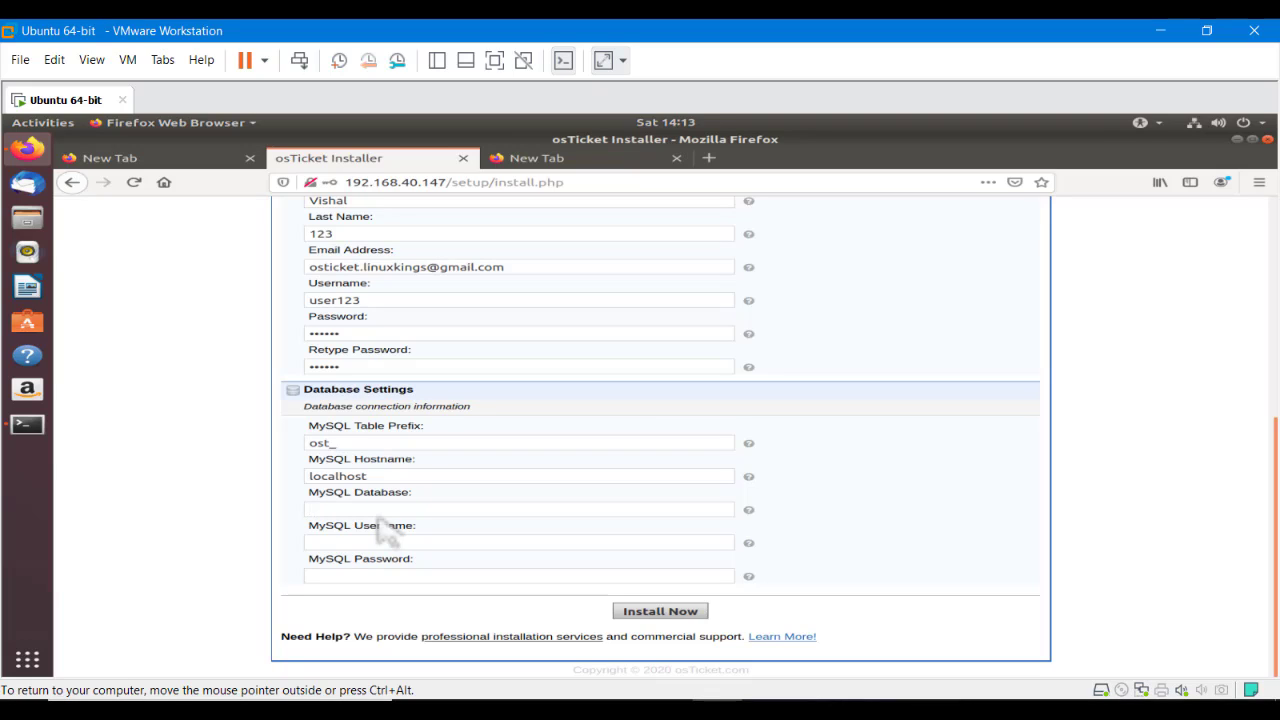
pyautogui.write('osticket_db')
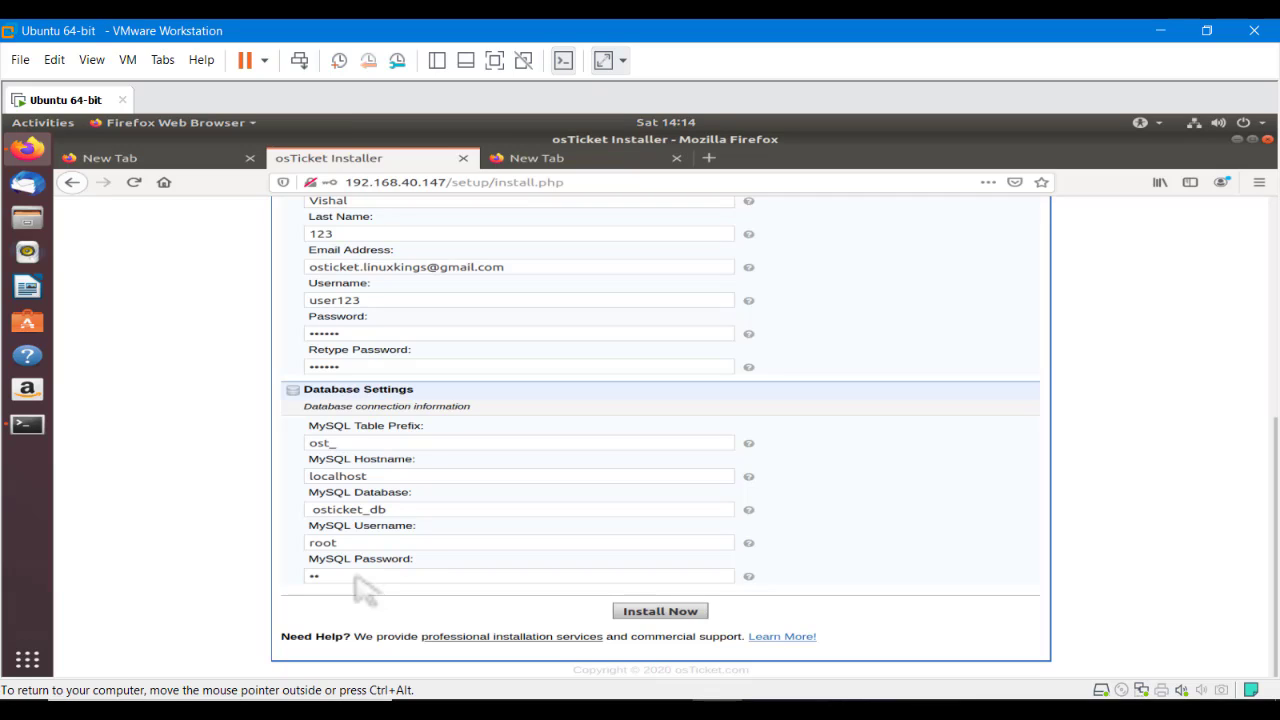
pyautogui.click(643, 613)
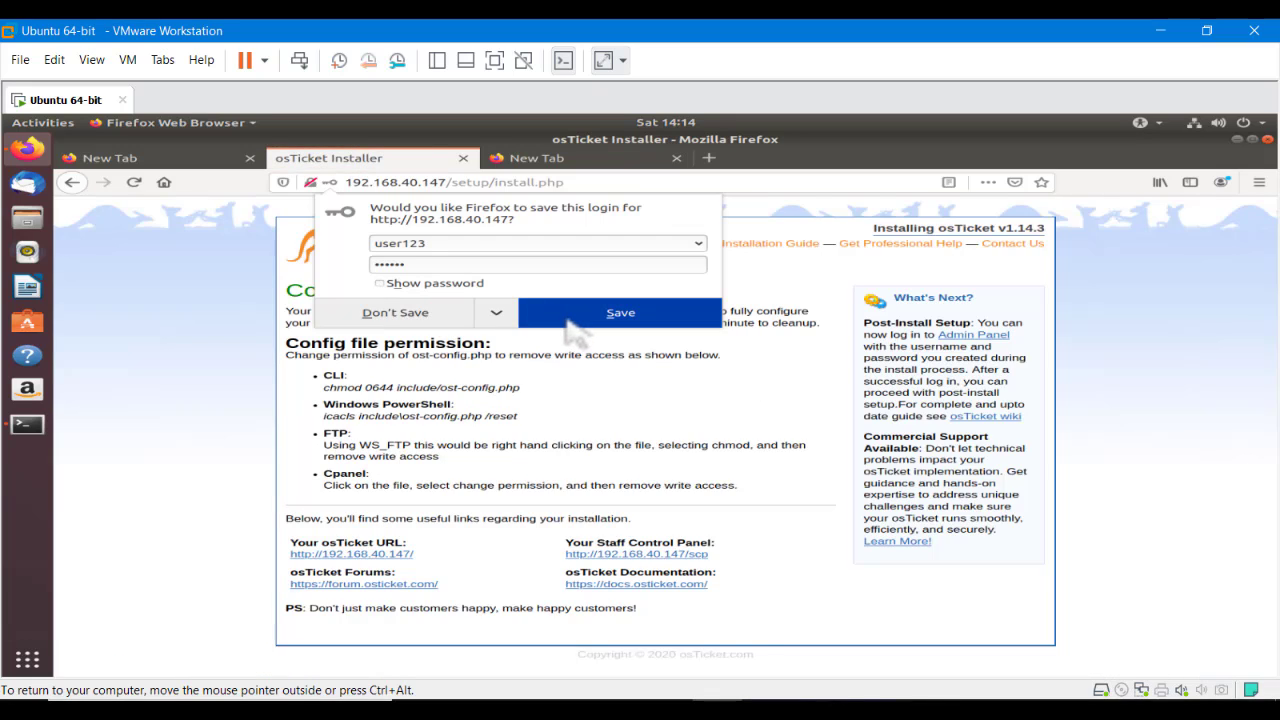
# Save the login in Firefox, copy the chmod command for ost-config.php, and return to Terminal
pyautogui.click(577, 320)
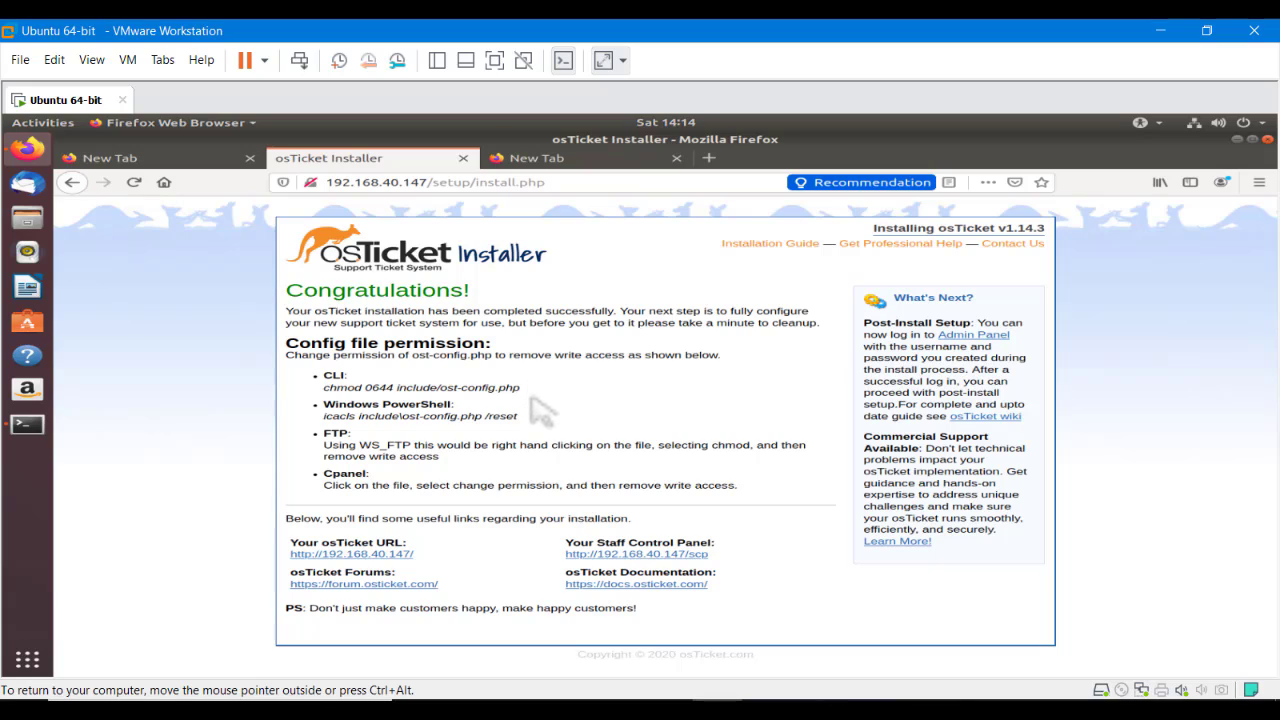
pyautogui.tripleClick(395, 389)
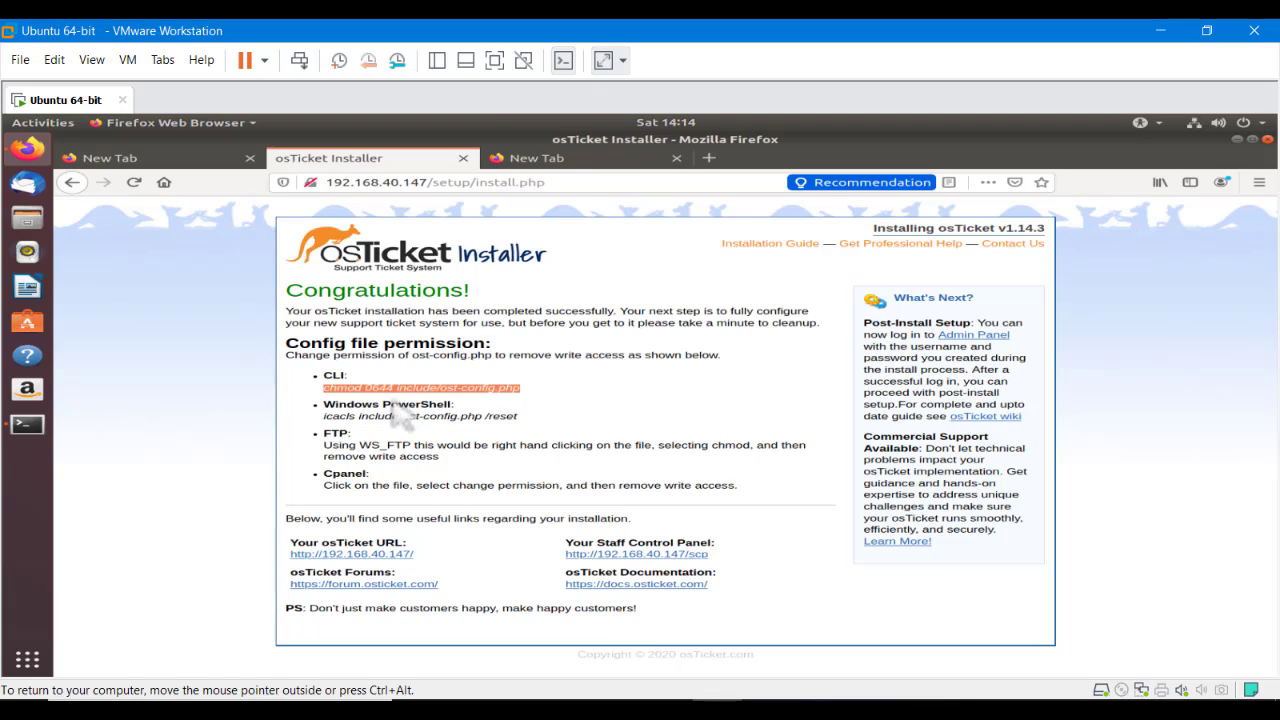
pyautogui.click(27, 424)
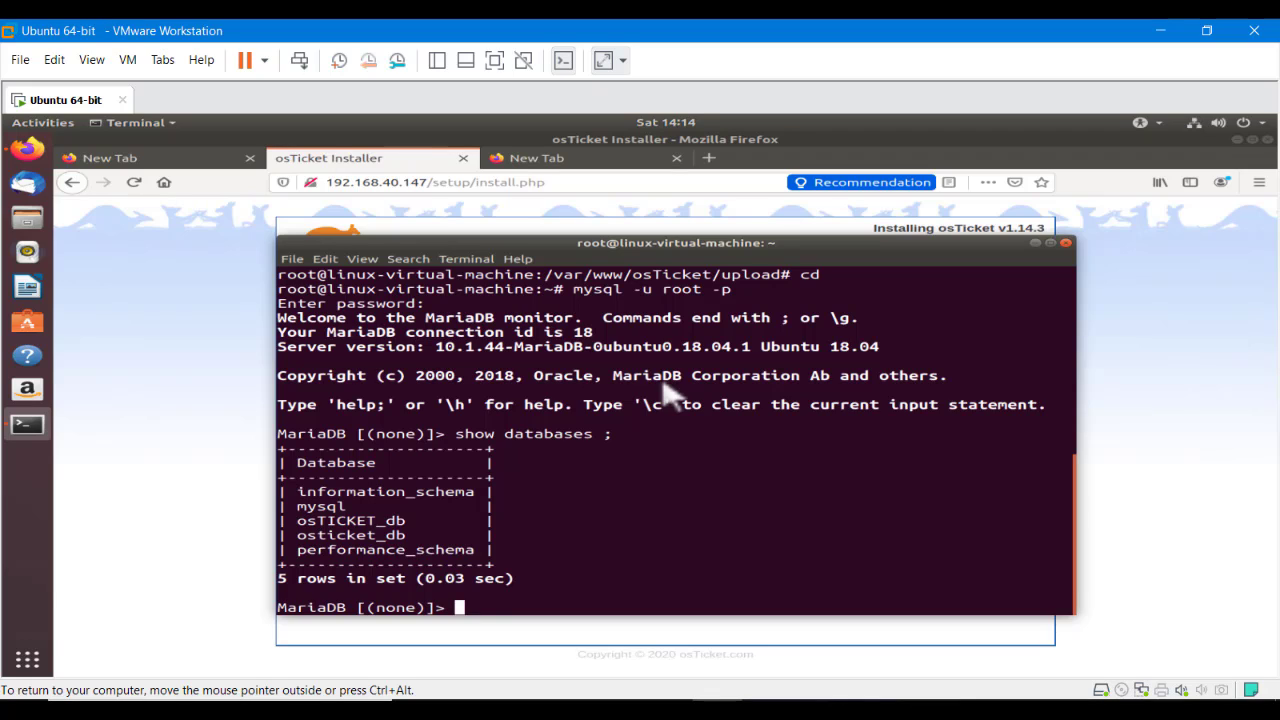
# Exit the MariaDB monitor and clear the terminal screen
pyautogui.hotkey('ctrl', 'c')
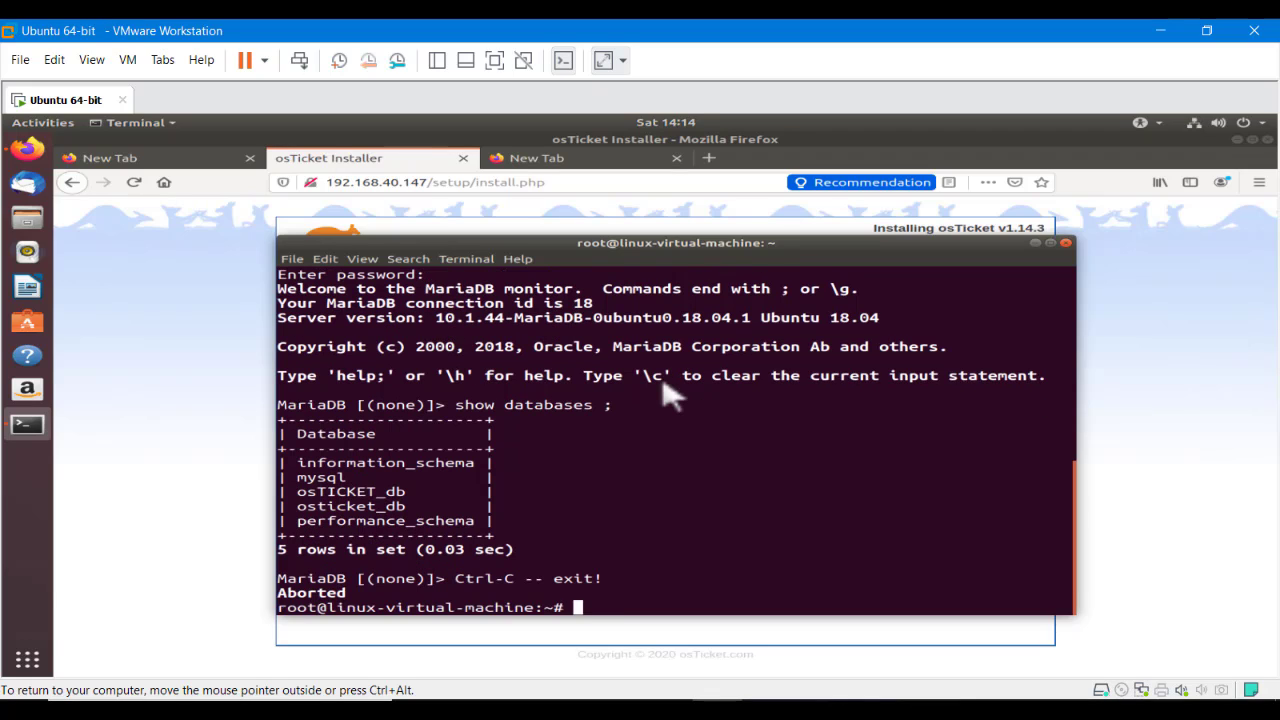
pyautogui.write('clear')
pyautogui.press('Return')
pyautogui.press('Return')
pyautogui.press('Return')
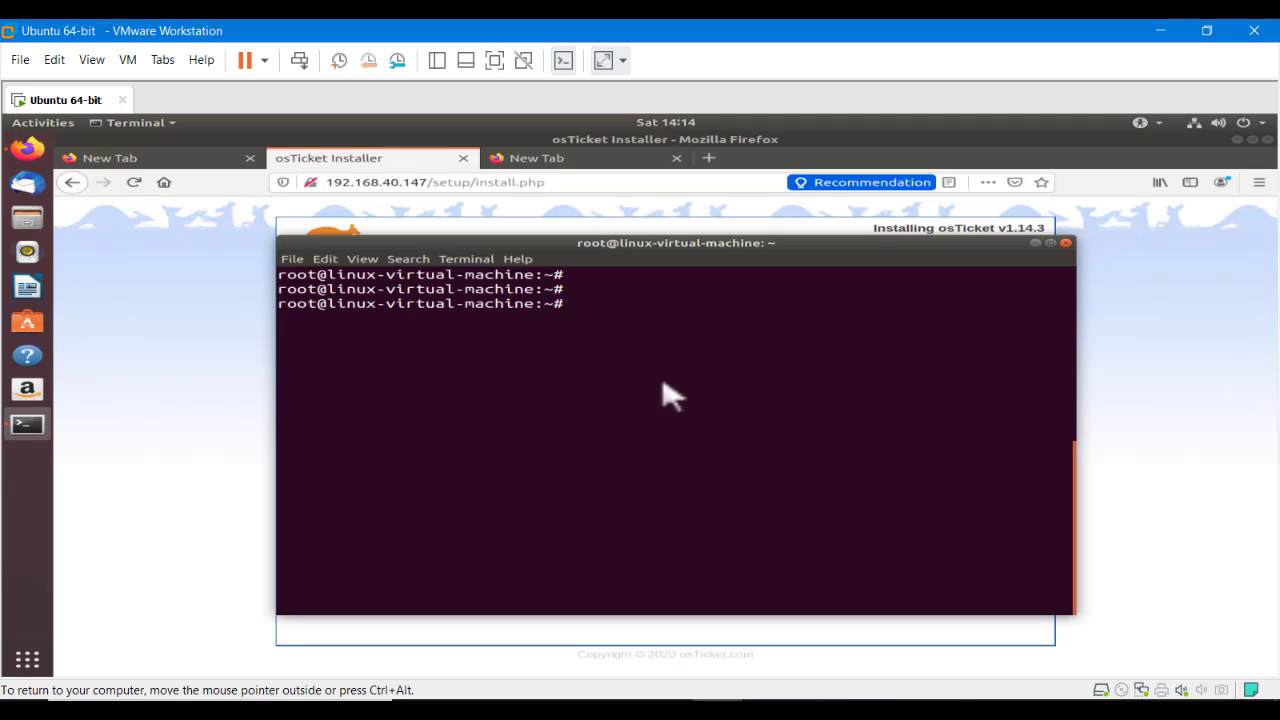
# In /var/www/osTicket/upload, run chmod 0644 include/ost-config.php, then return to the installer page
pyautogui.write('cd /var/www/osTicket/upload/')
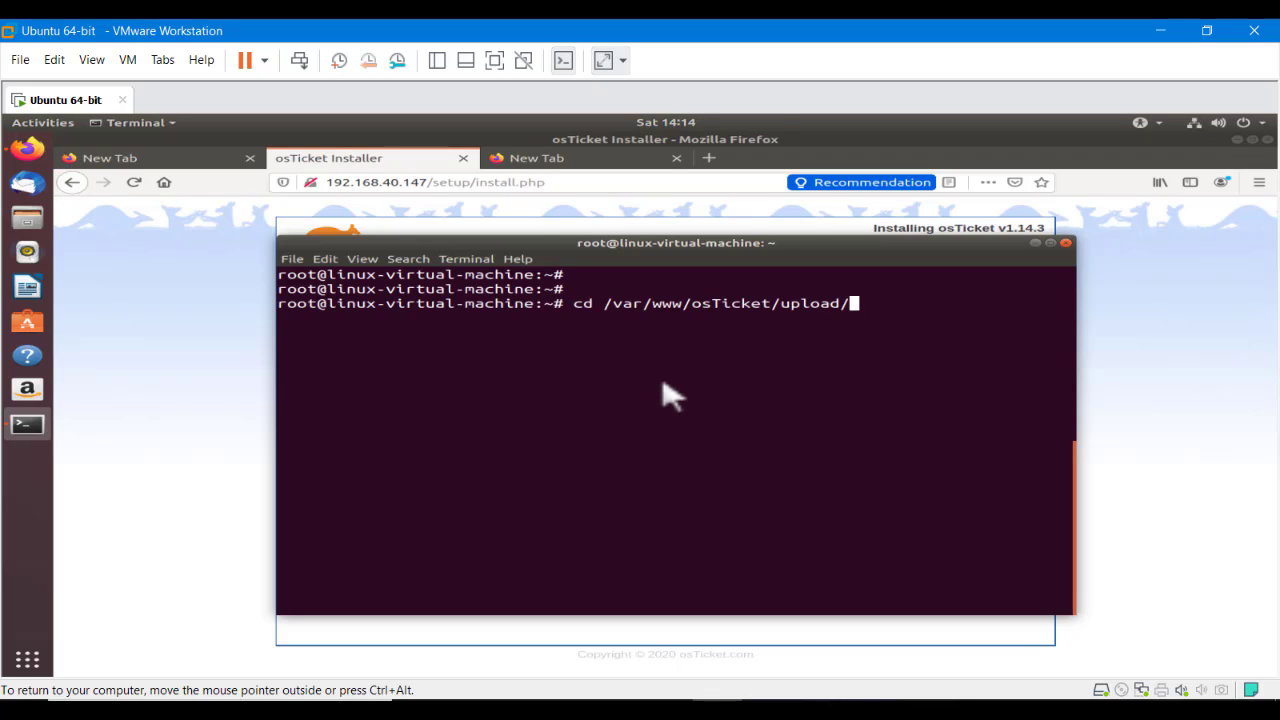
pyautogui.press('Return')
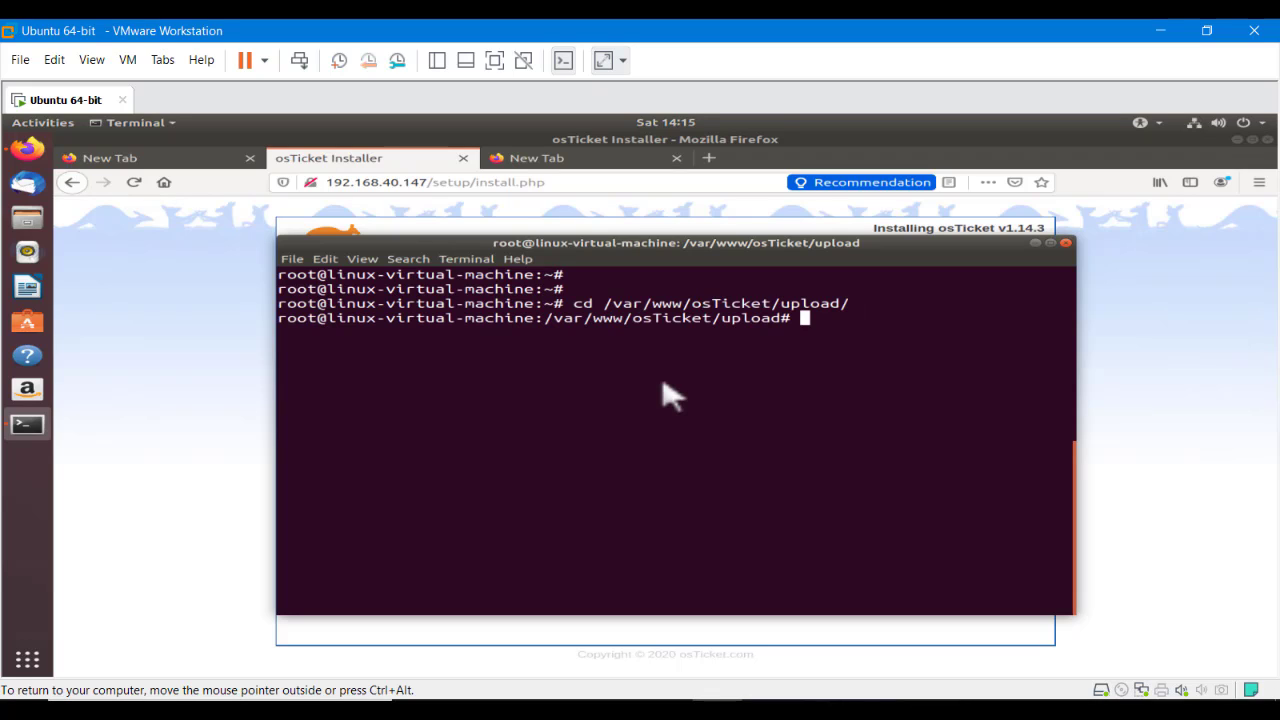
pyautogui.hotkey('ctrl', 'shift', 'v')
pyautogui.press('Return')
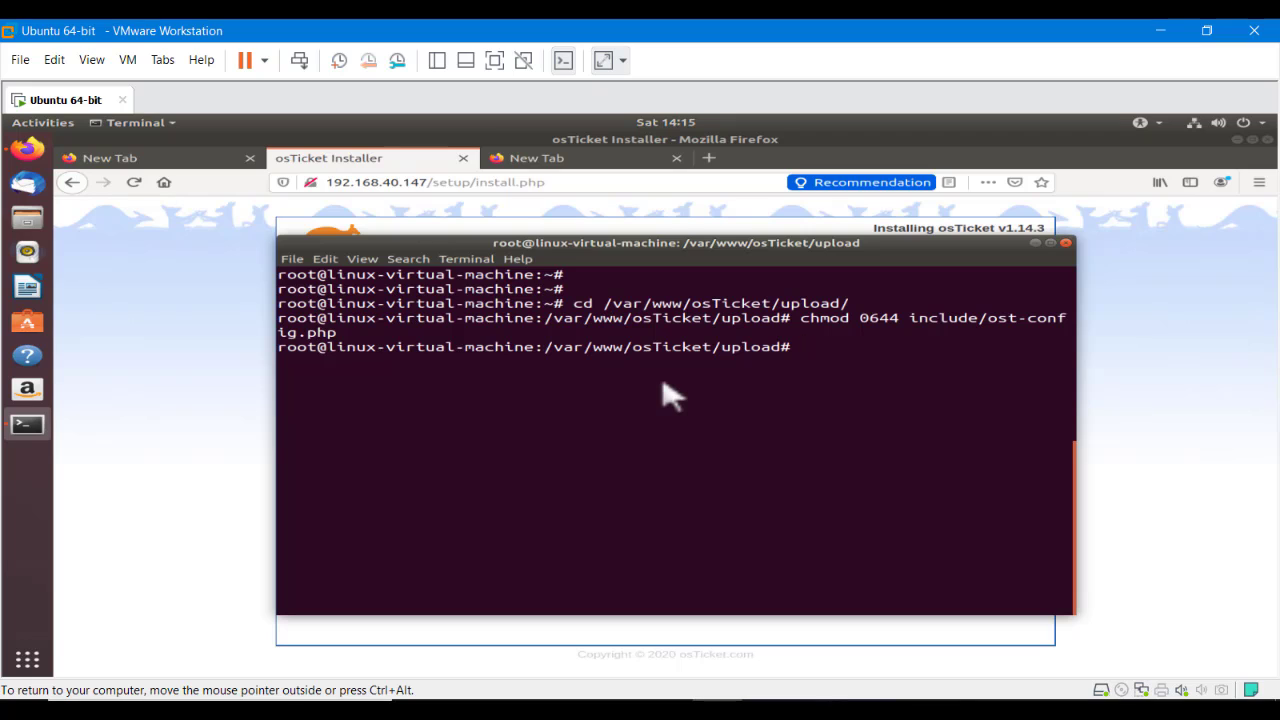
pyautogui.click(194, 343)
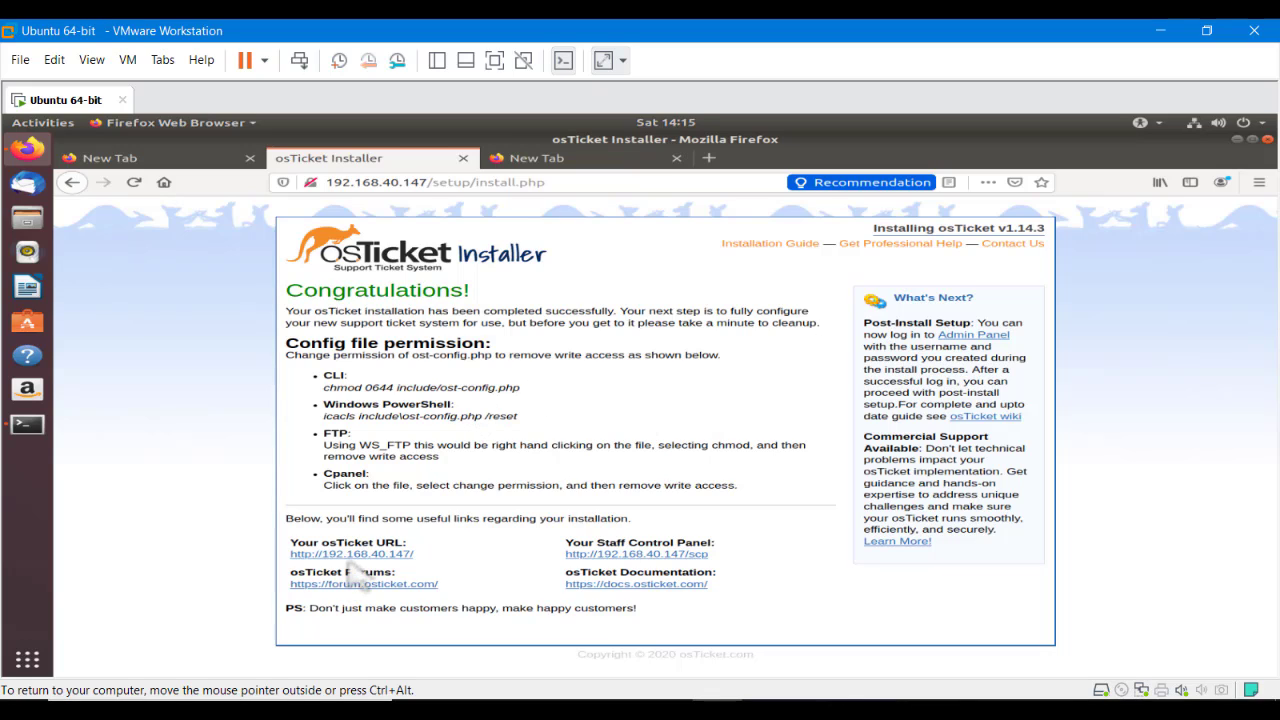
# Open the helpdesk and log in through the agent login page with the saved credentials
pyautogui.click(366, 555)
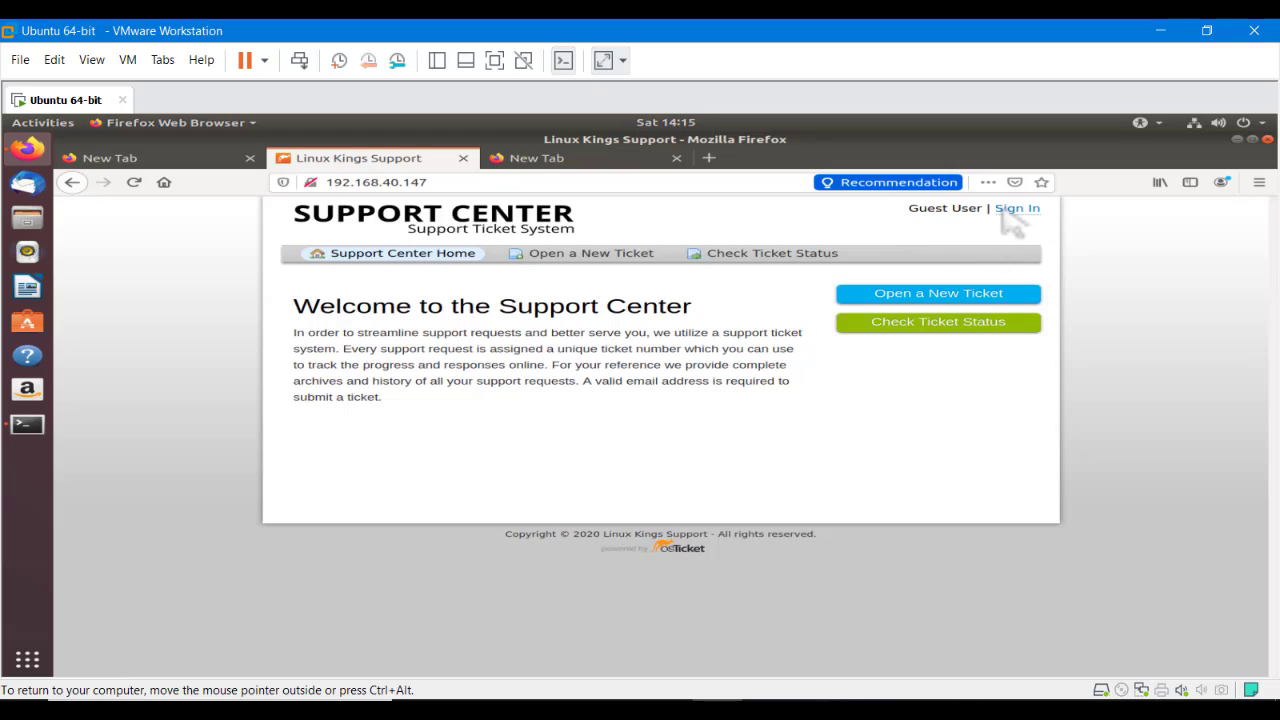
pyautogui.click(1012, 210)
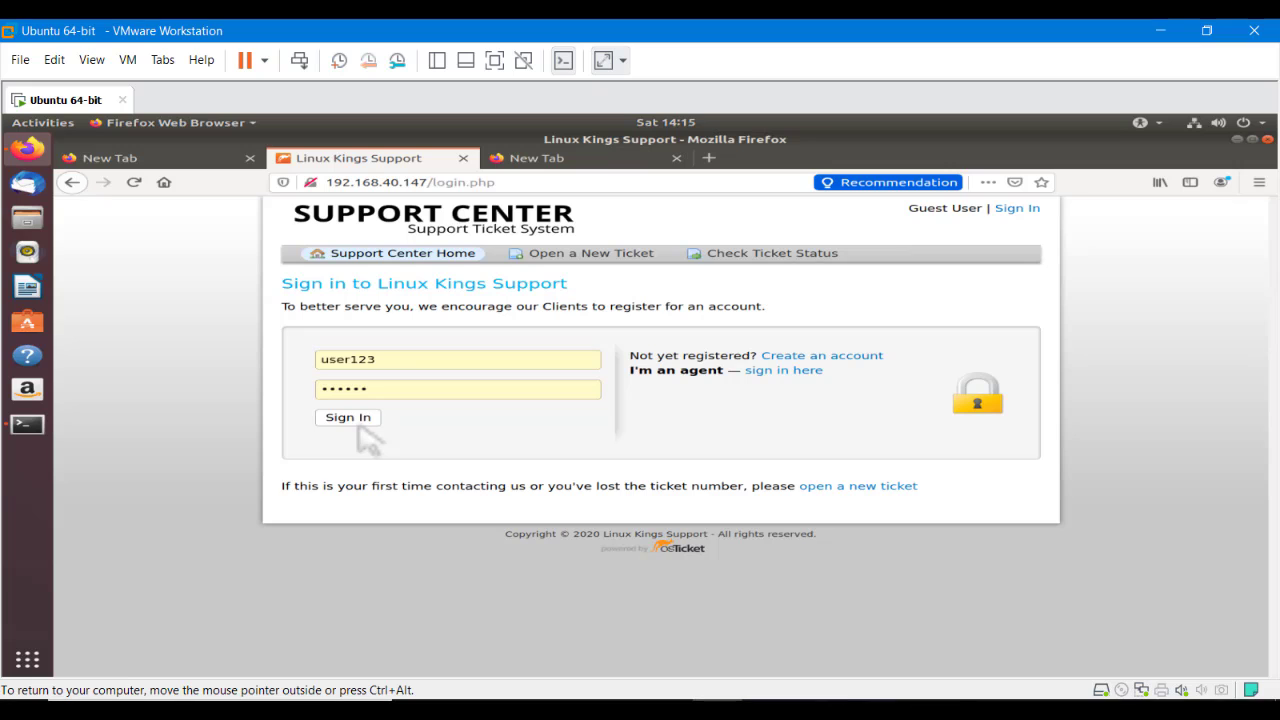
pyautogui.click(788, 372)
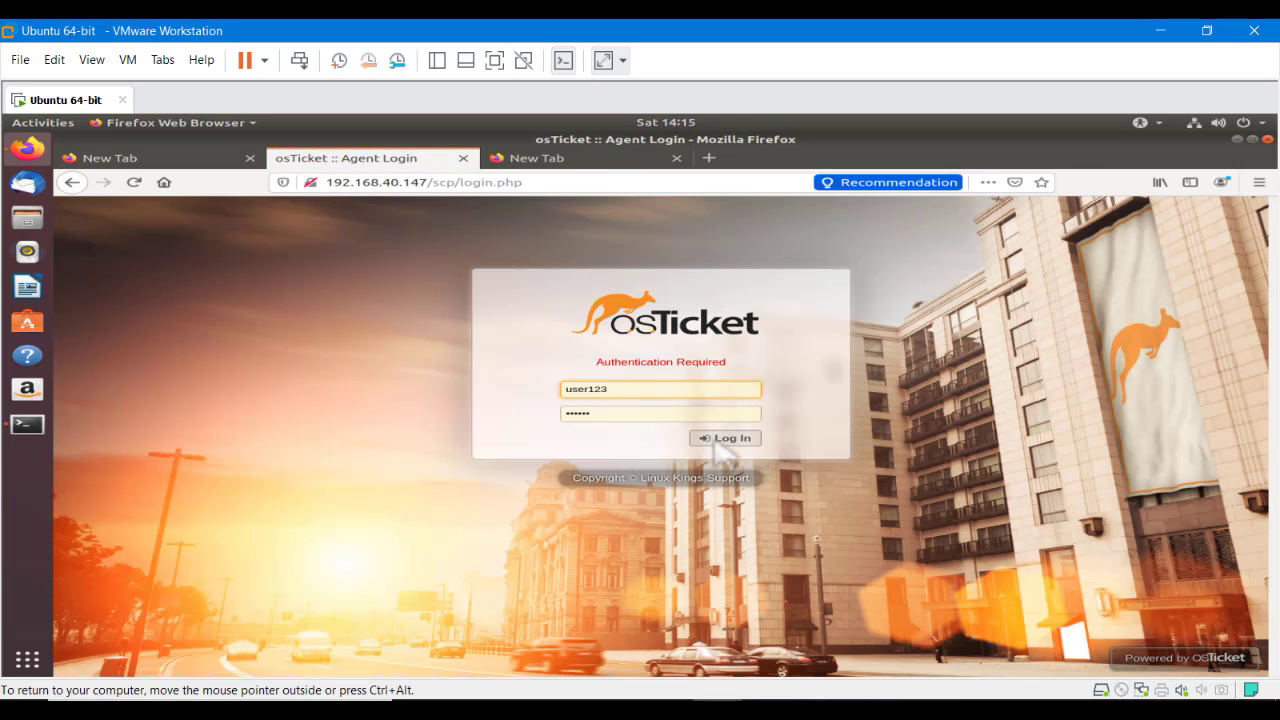
pyautogui.click(718, 440)
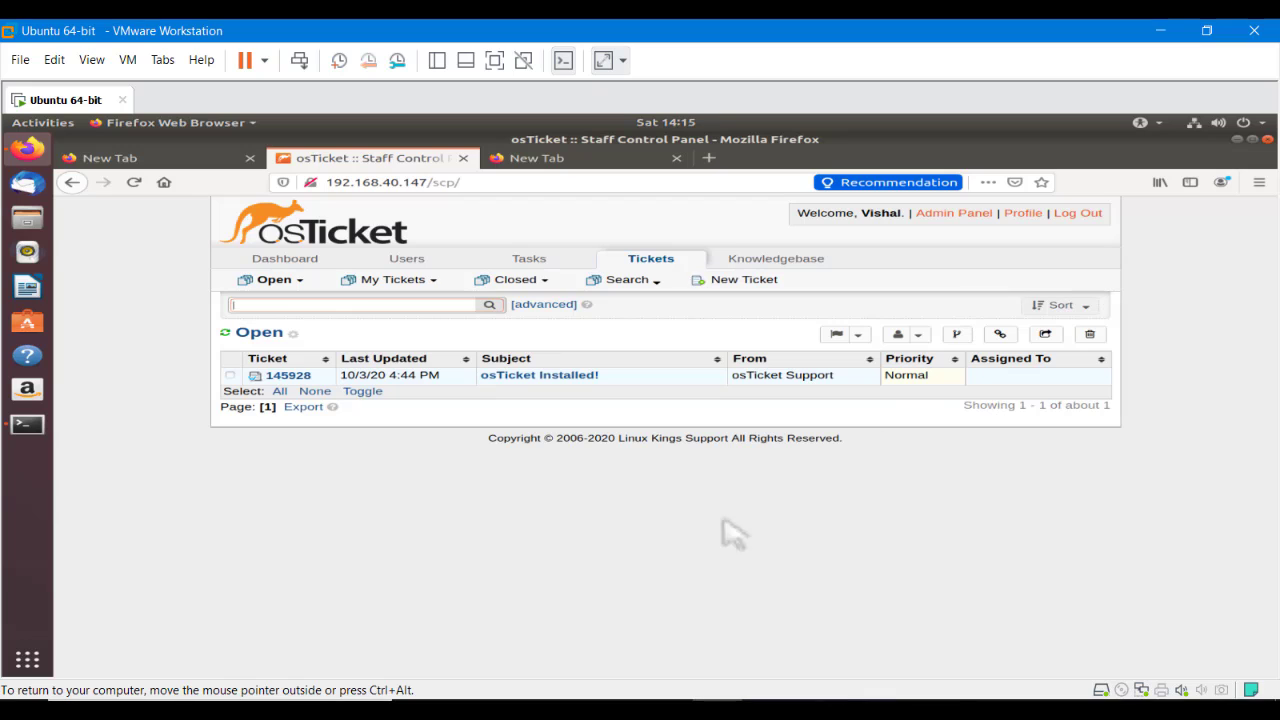
# Browse the Dashboard, Users, Tasks, Tickets and Knowledgebase tabs, ending back on the Dashboard
pyautogui.click(266, 278)
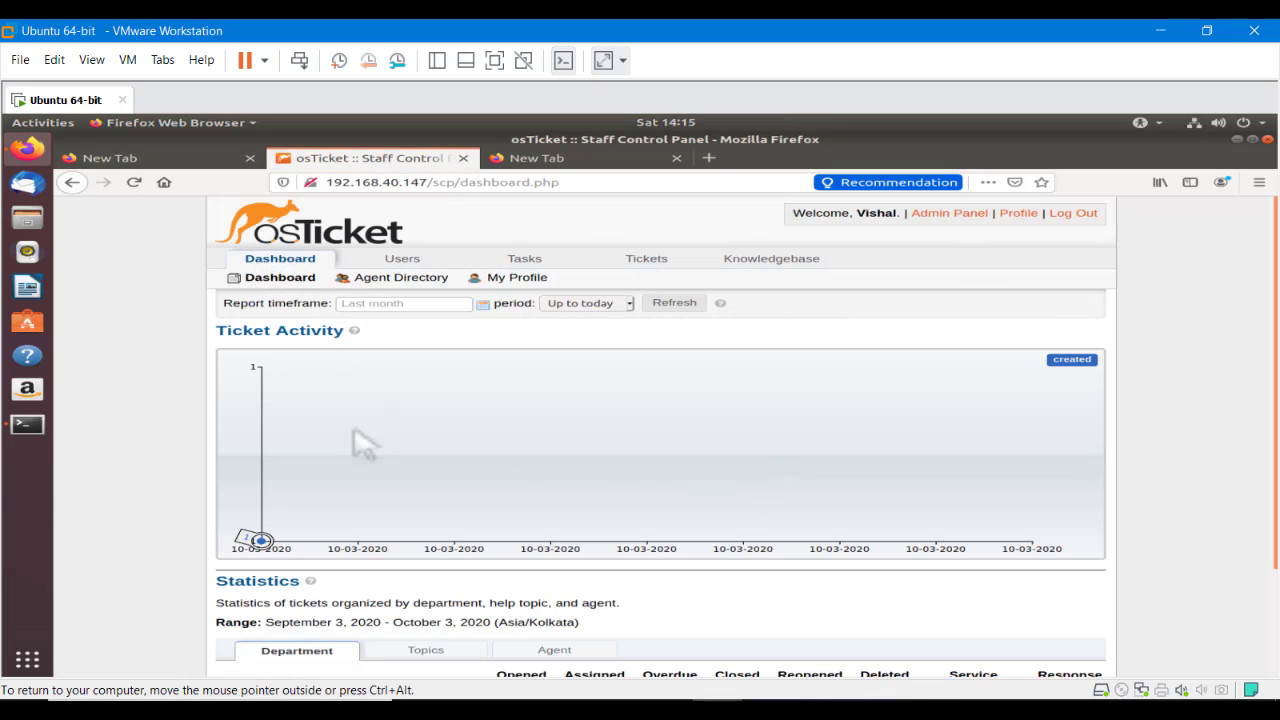
pyautogui.scroll(-2, 620, 486)
pyautogui.scroll(2, 620, 486)
pyautogui.click(403, 277)
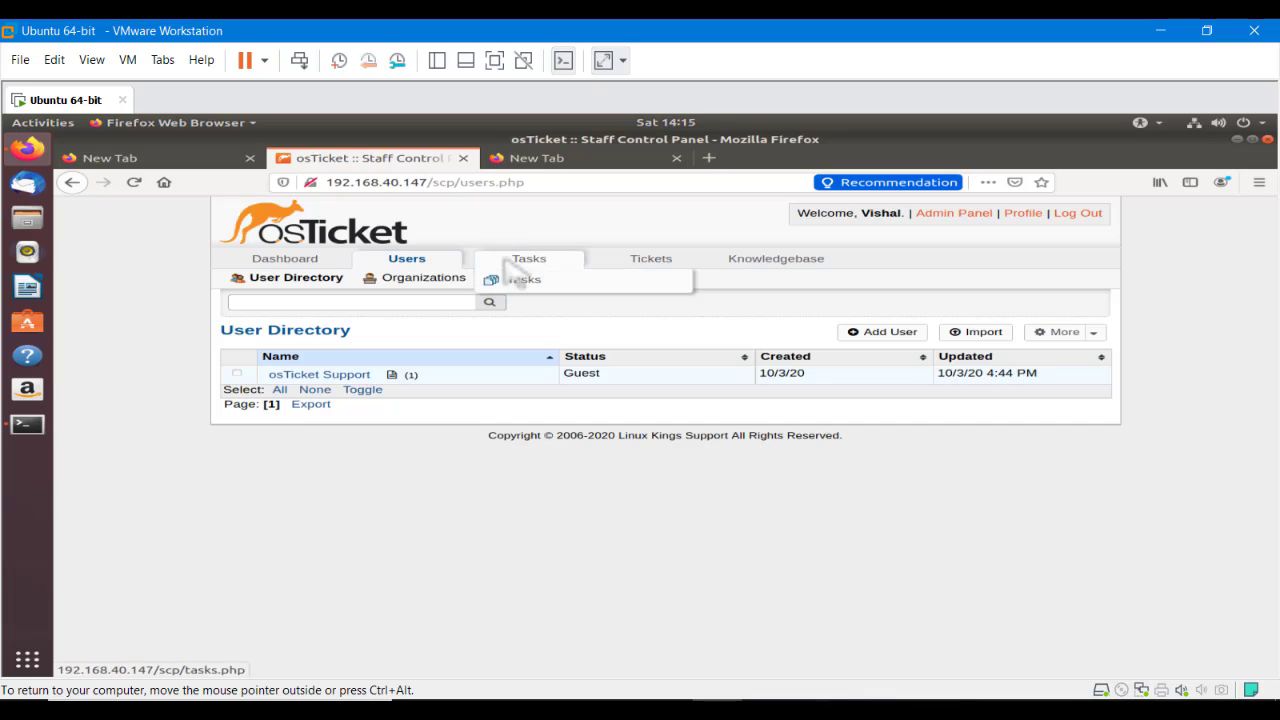
pyautogui.click(523, 277)
pyautogui.click(659, 266)
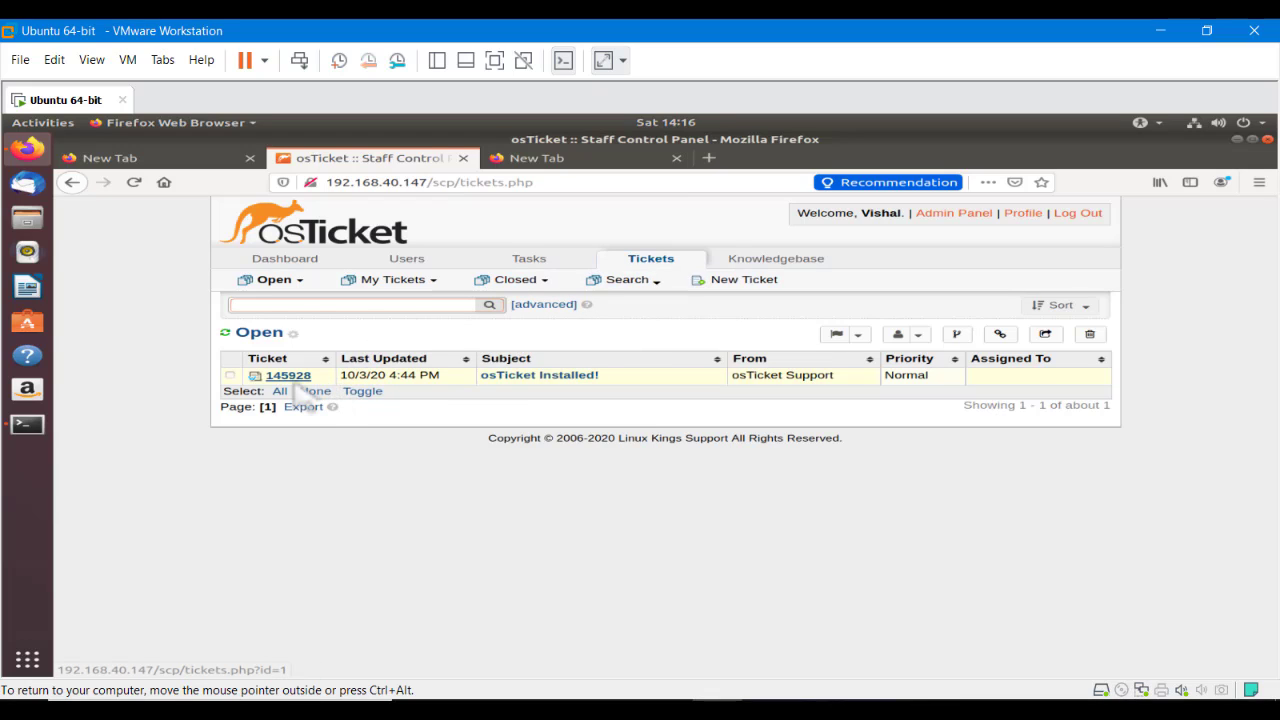
pyautogui.moveTo(297, 380)
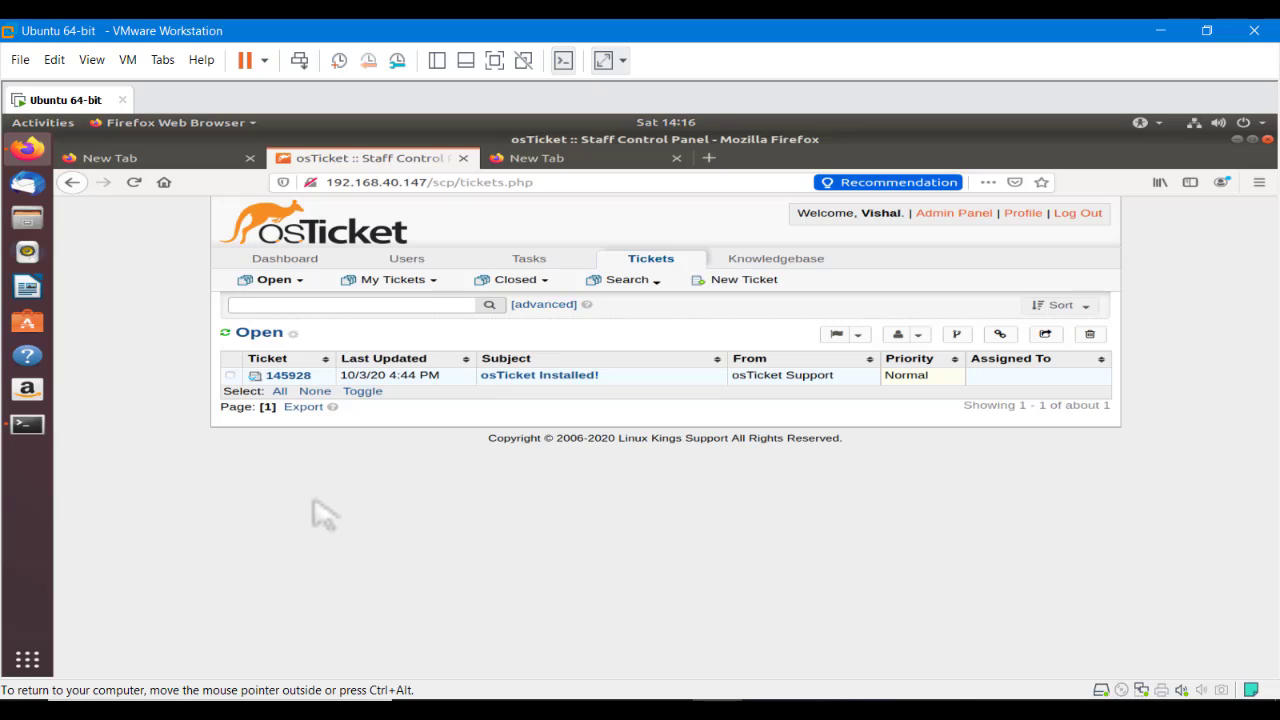
pyautogui.moveTo(363, 297)
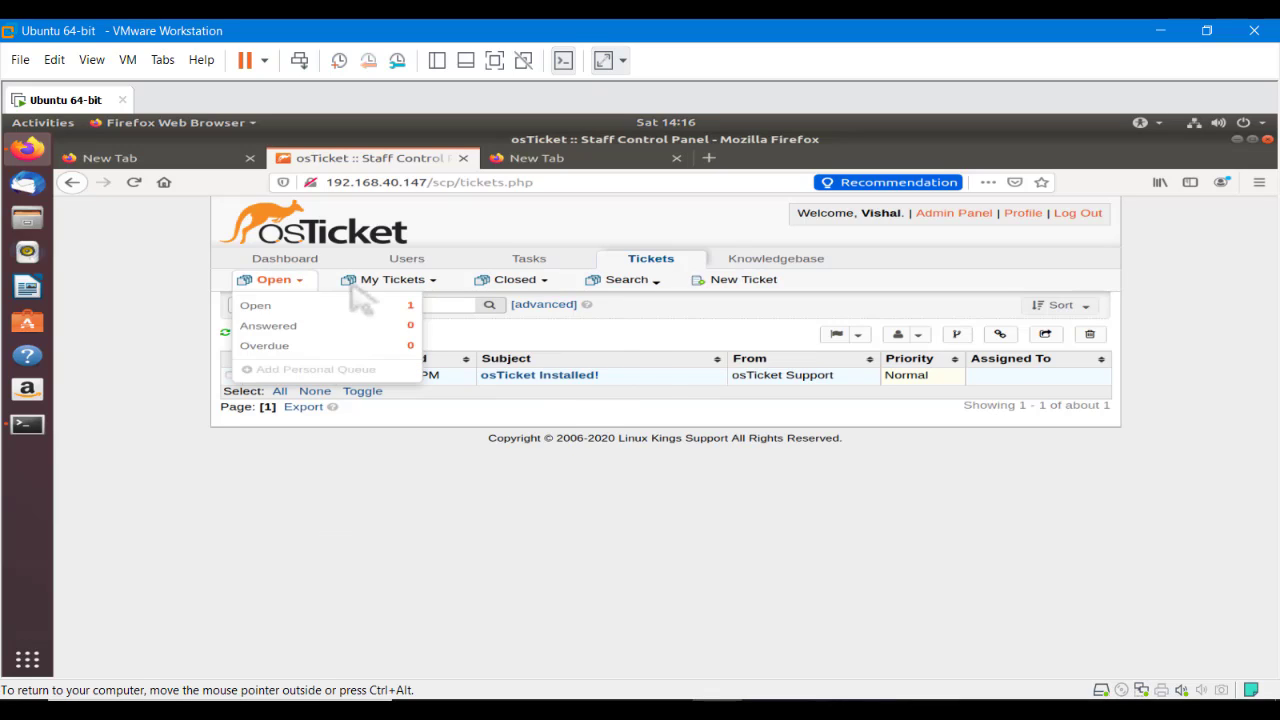
pyautogui.click(791, 261)
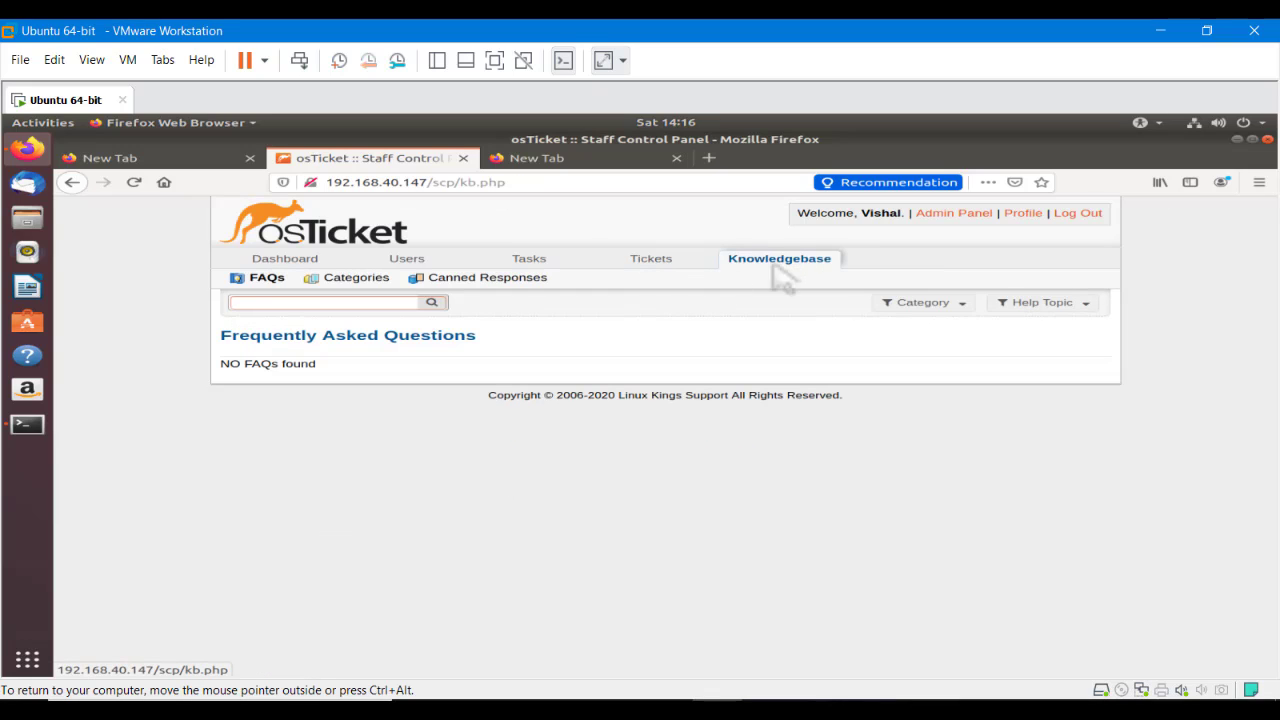
pyautogui.click(251, 279)
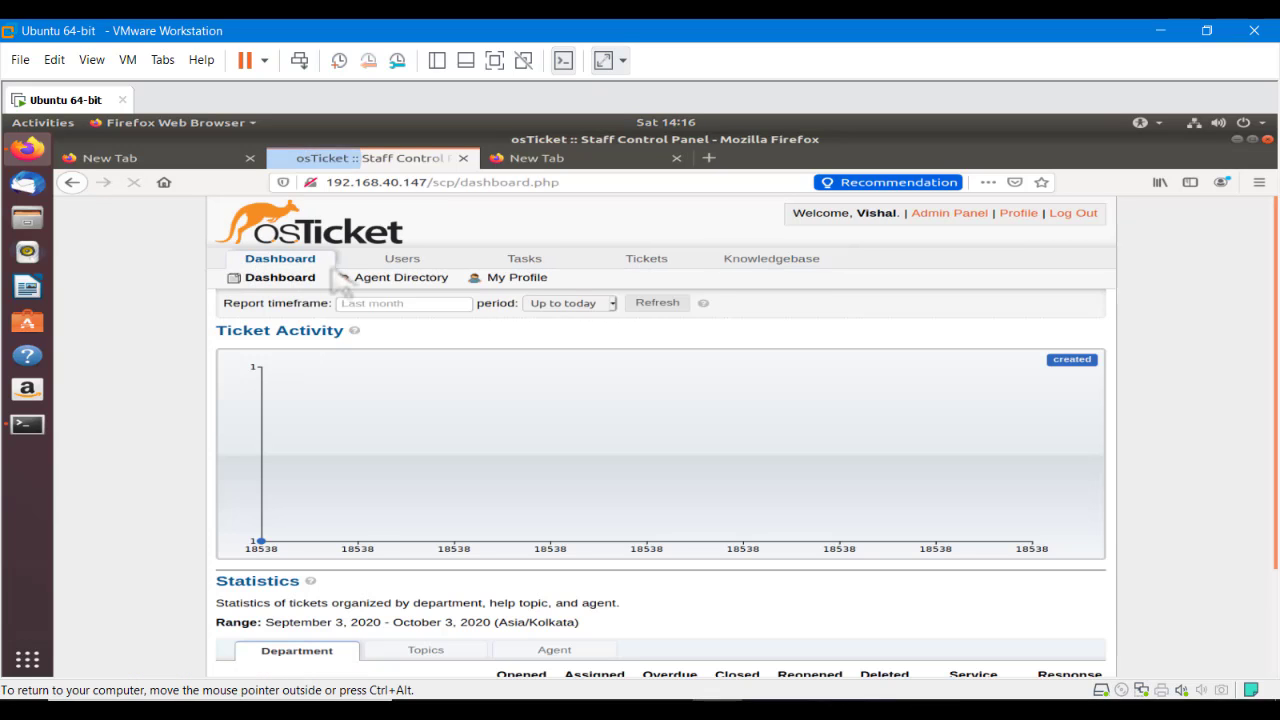
# Switch to the Admin Panel and view the Emails page listing the helpdesk addresses
pyautogui.click(935, 215)
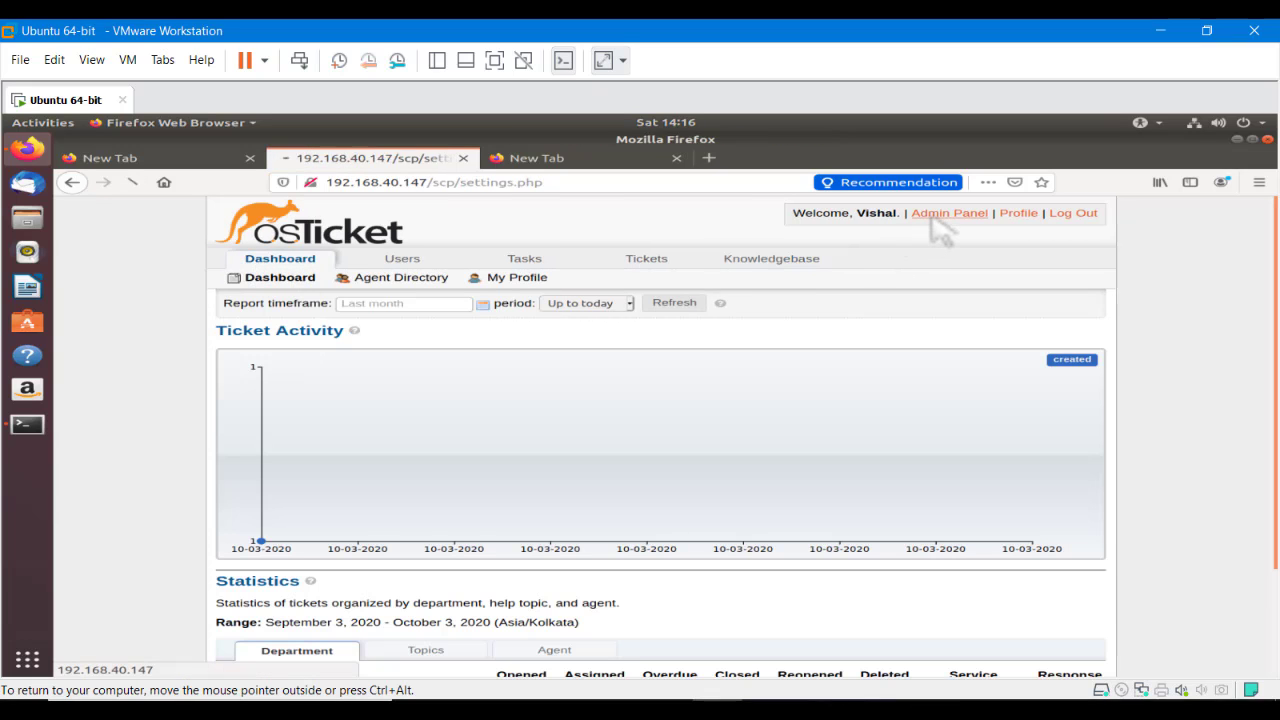
pyautogui.scroll(-5, 400, 385)
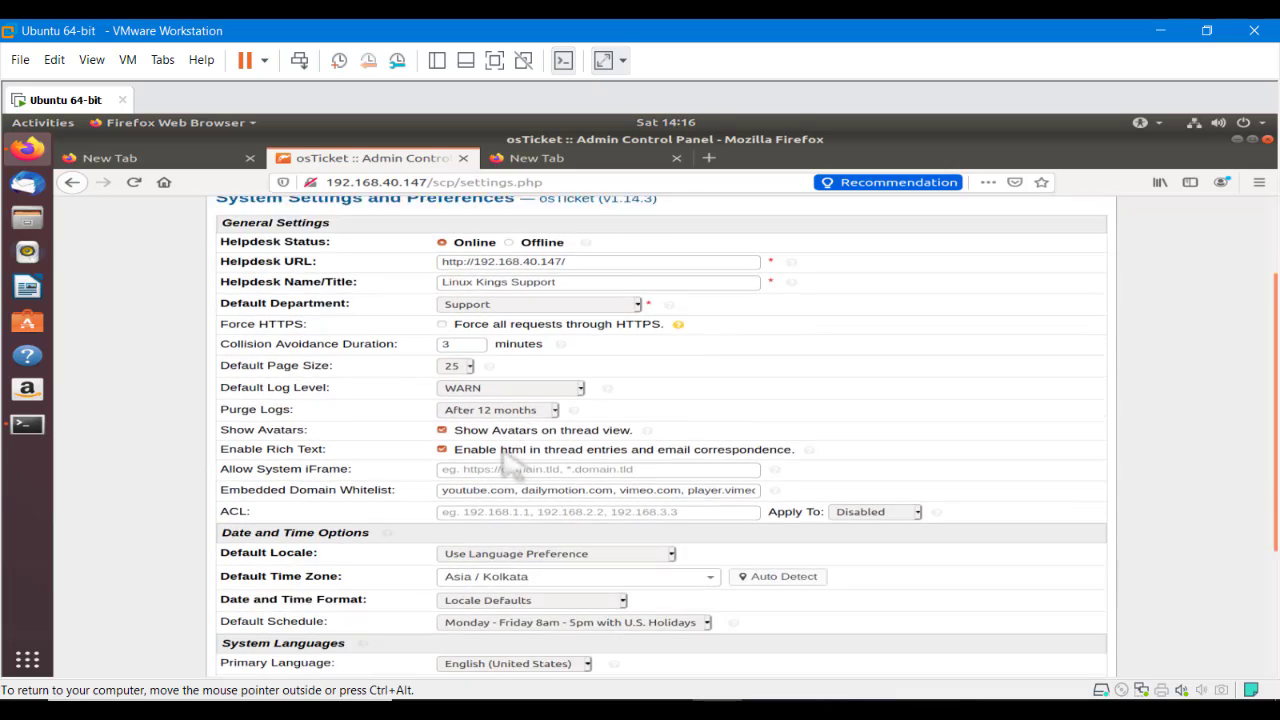
pyautogui.scroll(3, 505, 464)
pyautogui.scroll(2, 508, 462)
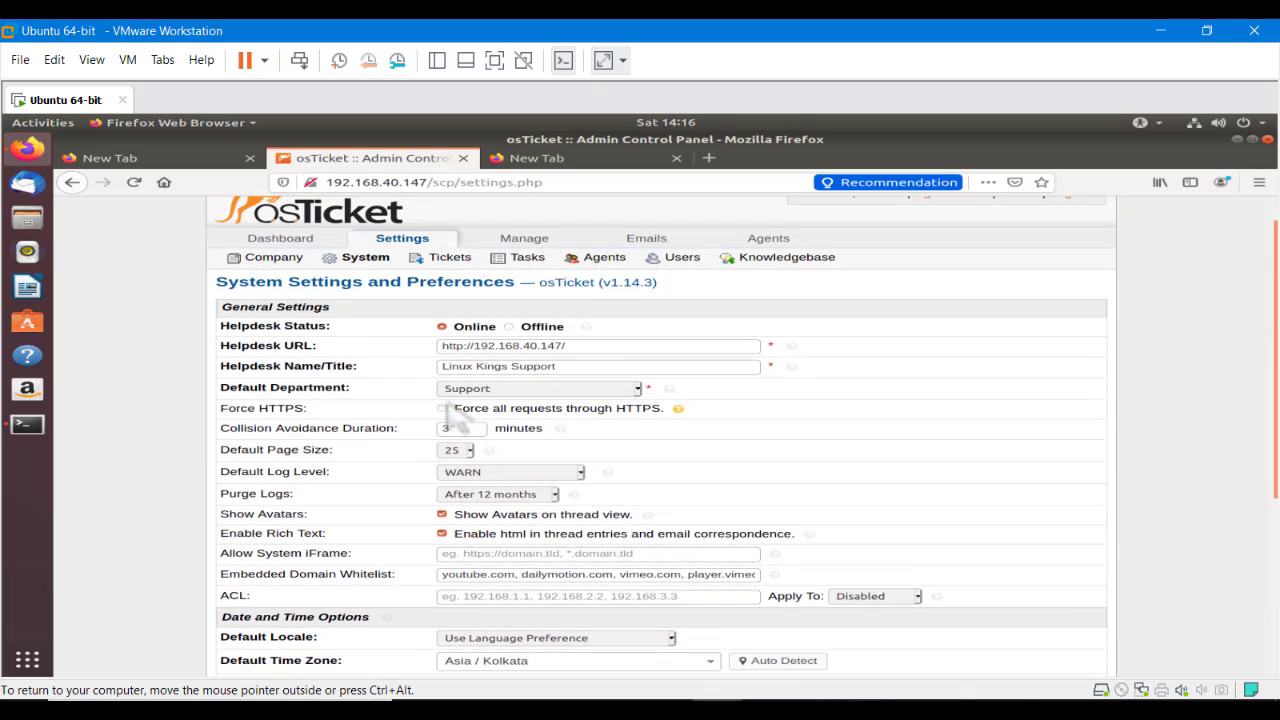
pyautogui.click(646, 240)
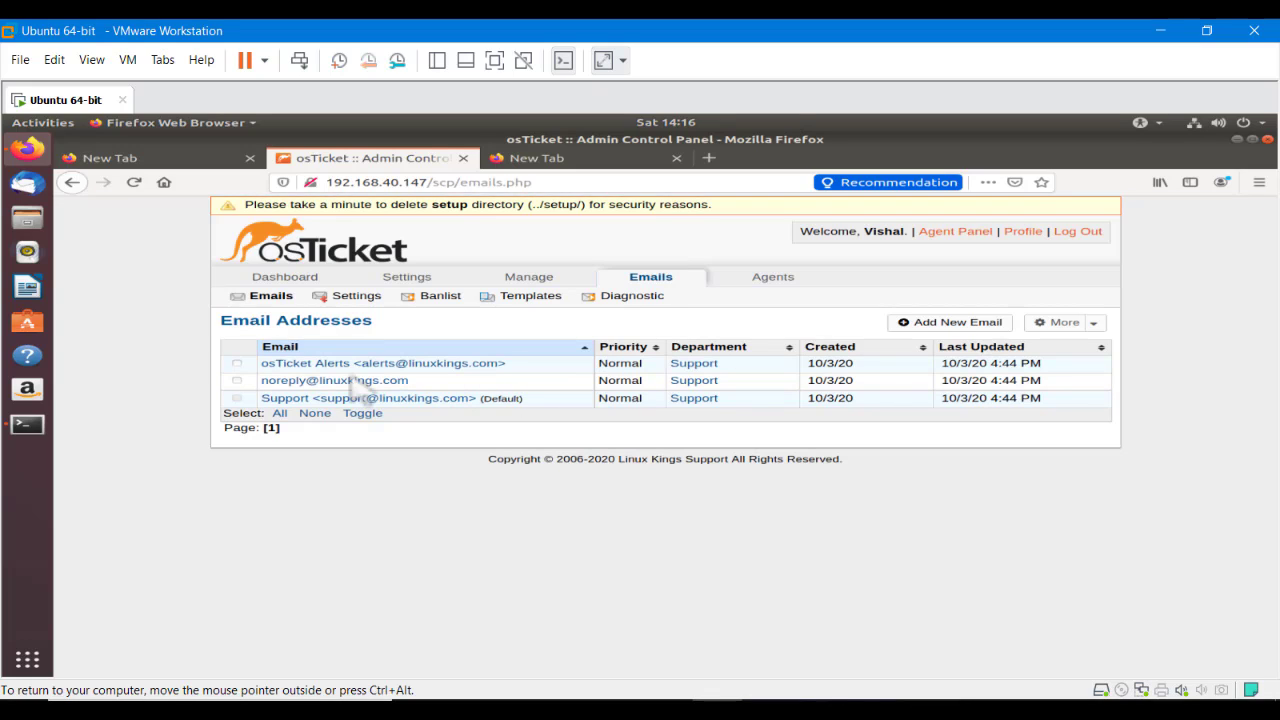